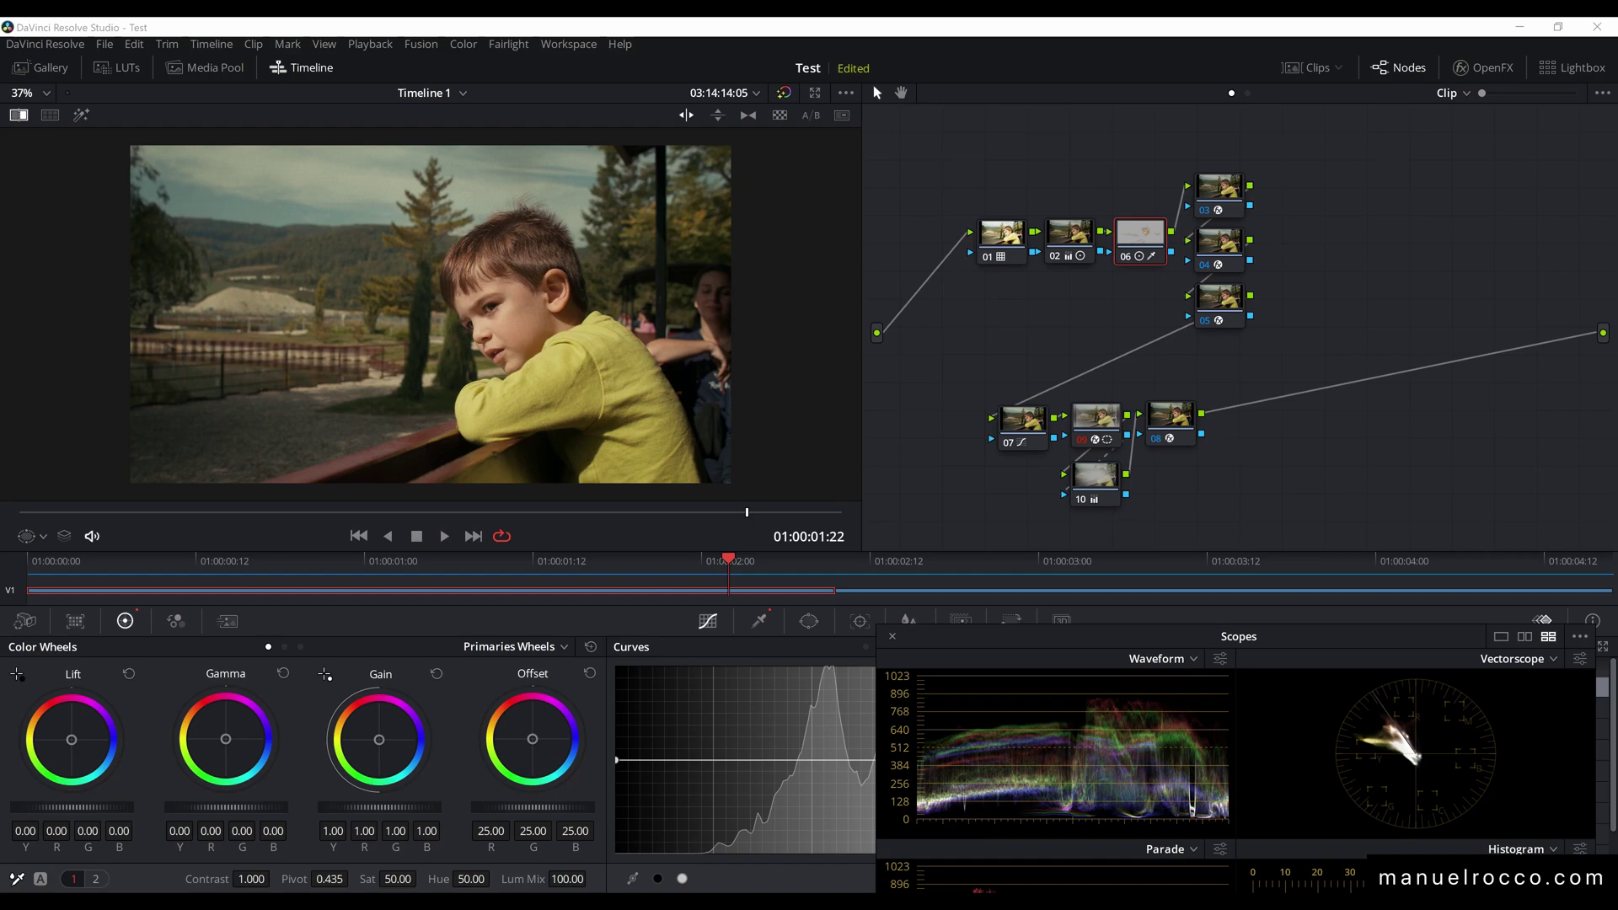
Step: Show the clip thumbnails, view the H.264 clip, and return to the Blackmagic RAW clip
{"action": "left_click", "coordinate": [1311, 67]}
{"action": "left_click", "coordinate": [1311, 67]}
{"action": "left_click", "coordinate": [1312, 68]}
{"action": "left_click", "coordinate": [1311, 68]}
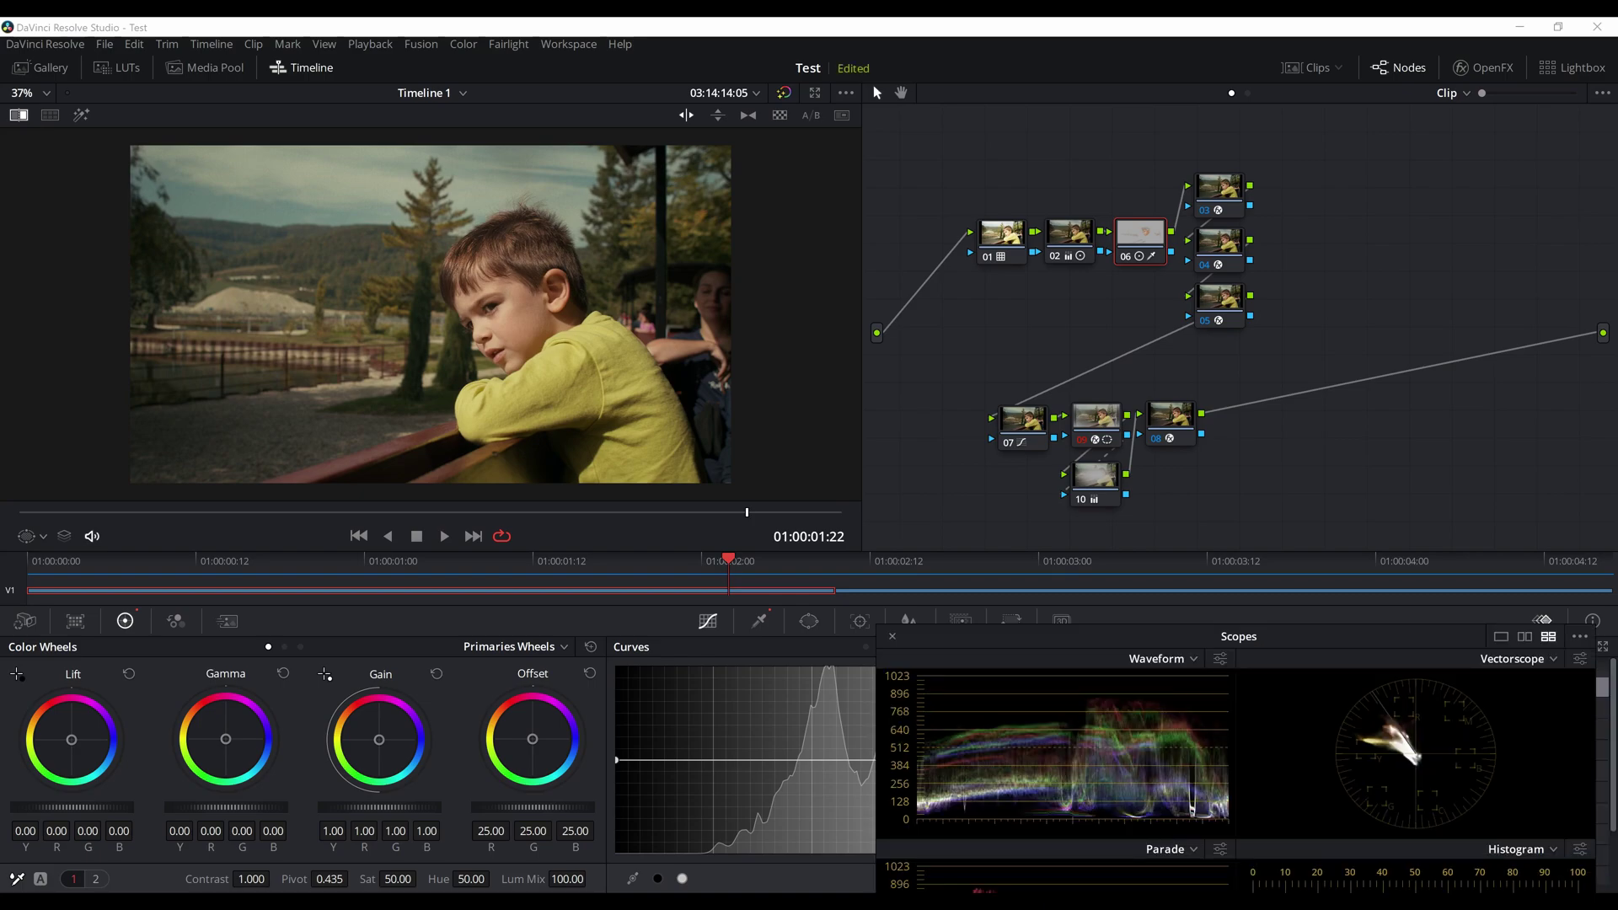
{"action": "left_click", "coordinate": [1306, 67]}
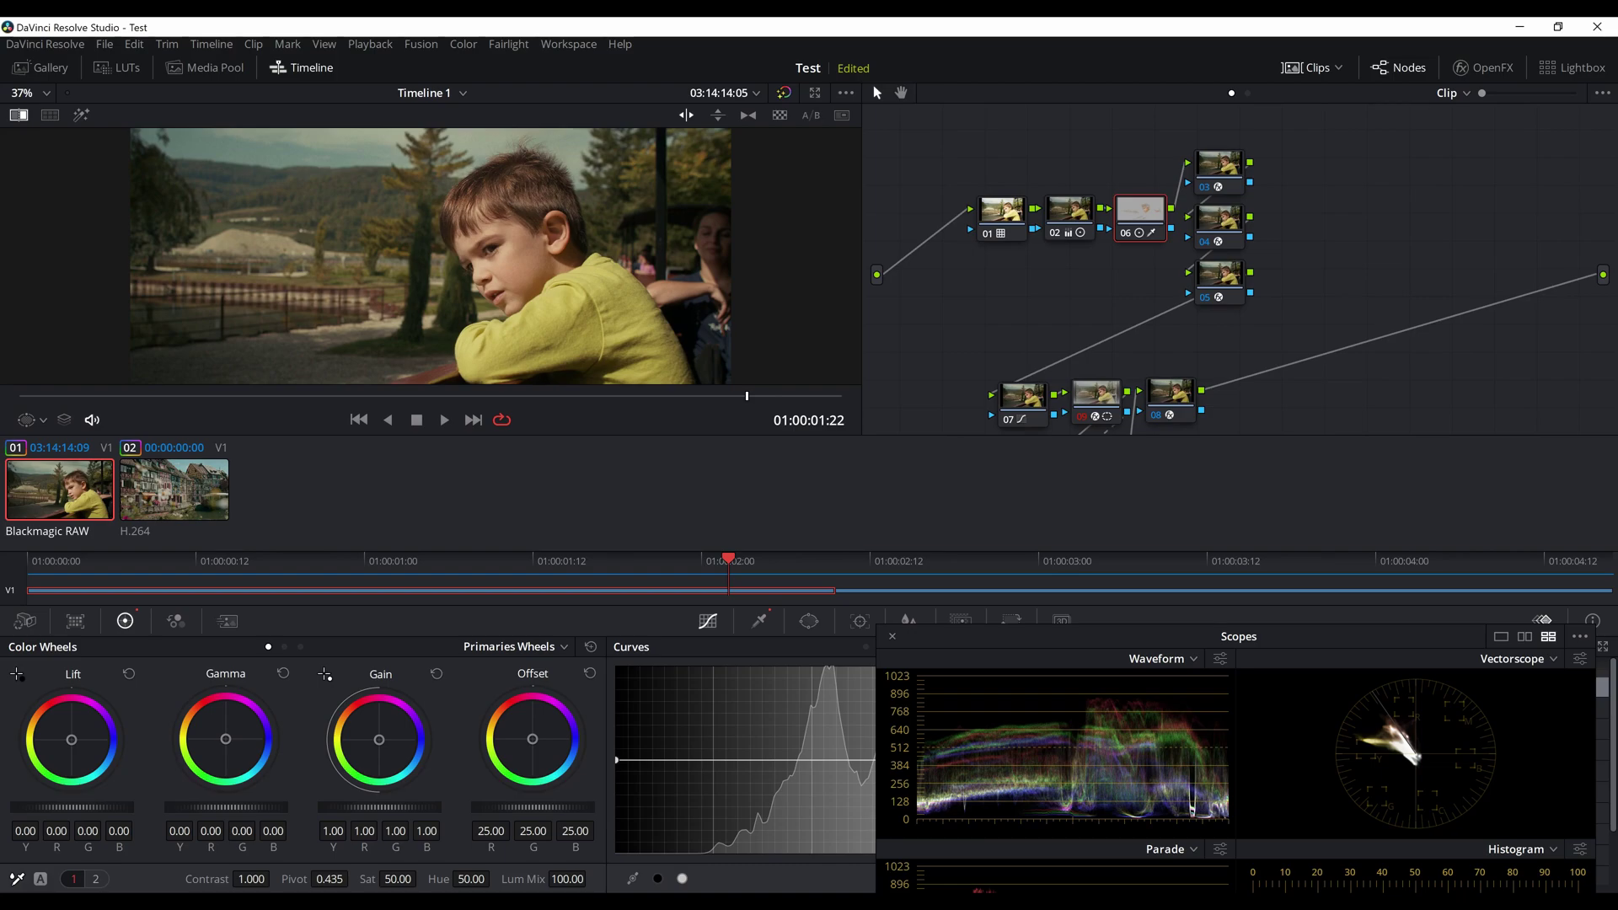
{"action": "key", "text": "Down"}
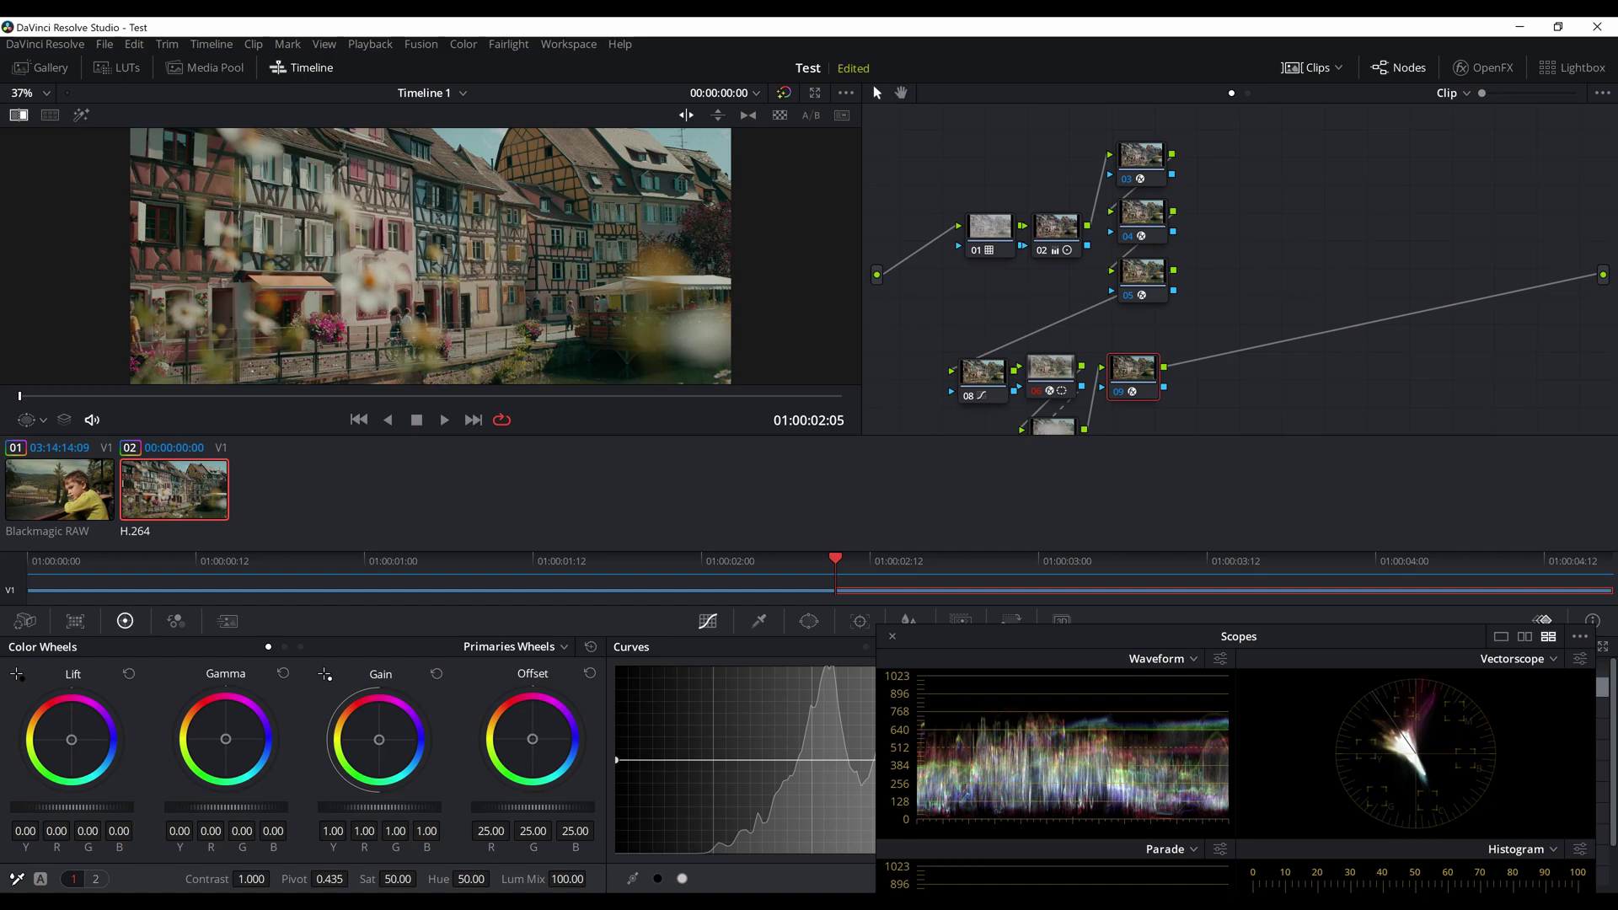
{"action": "key", "text": "Up"}
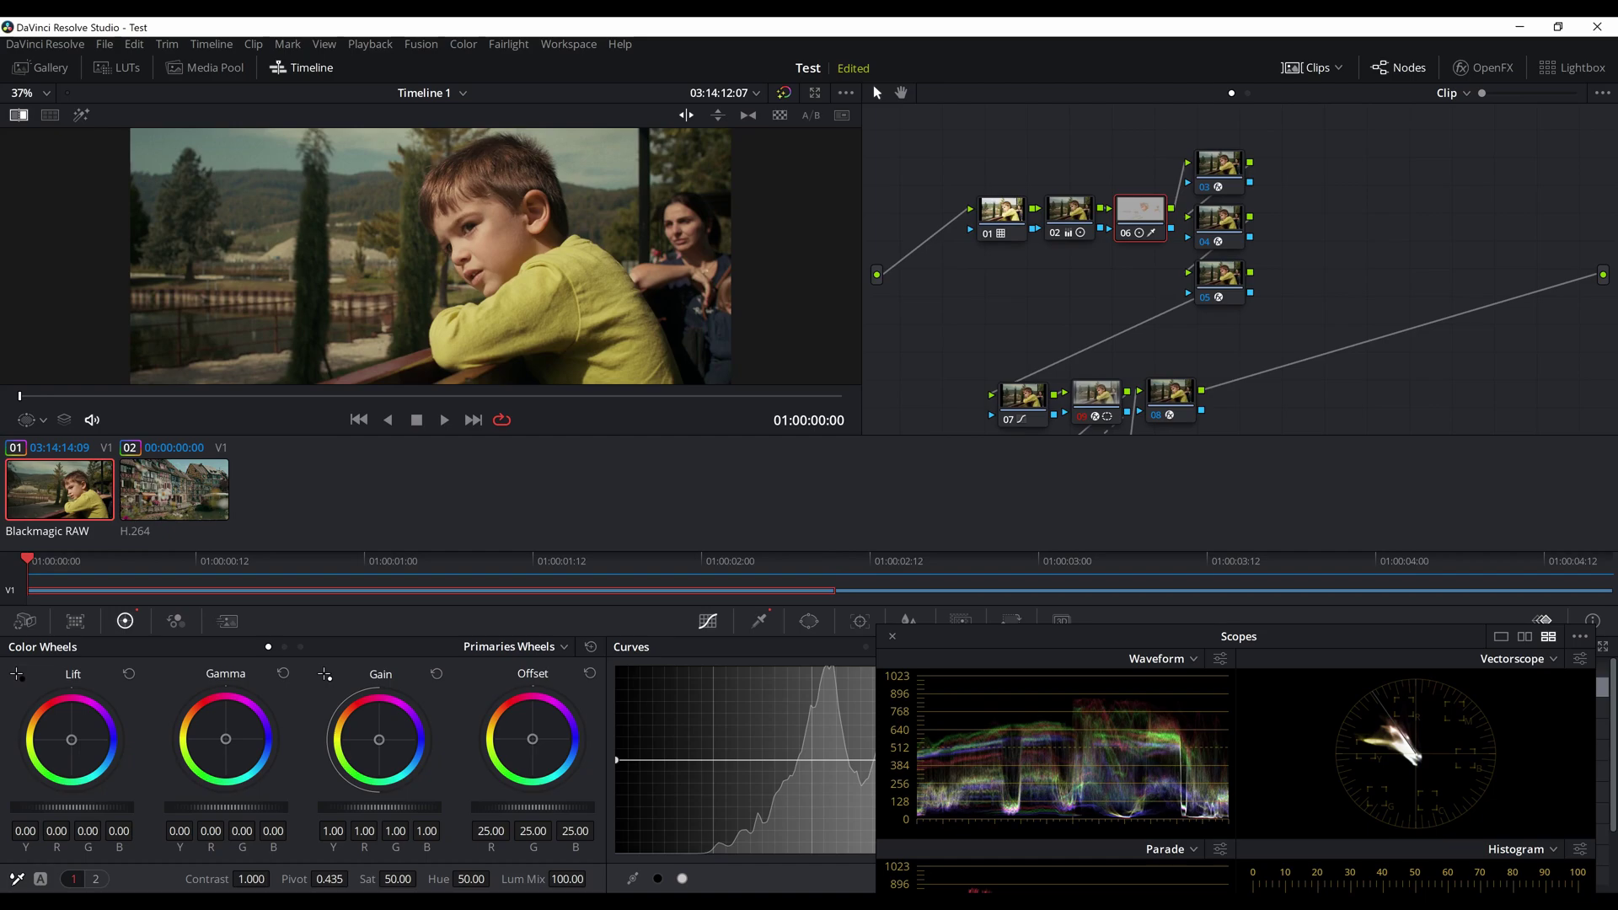
Step: Open the project's Color Management settings and review the color science choices, keeping ACEScct selected
{"action": "left_click", "coordinate": [105, 44]}
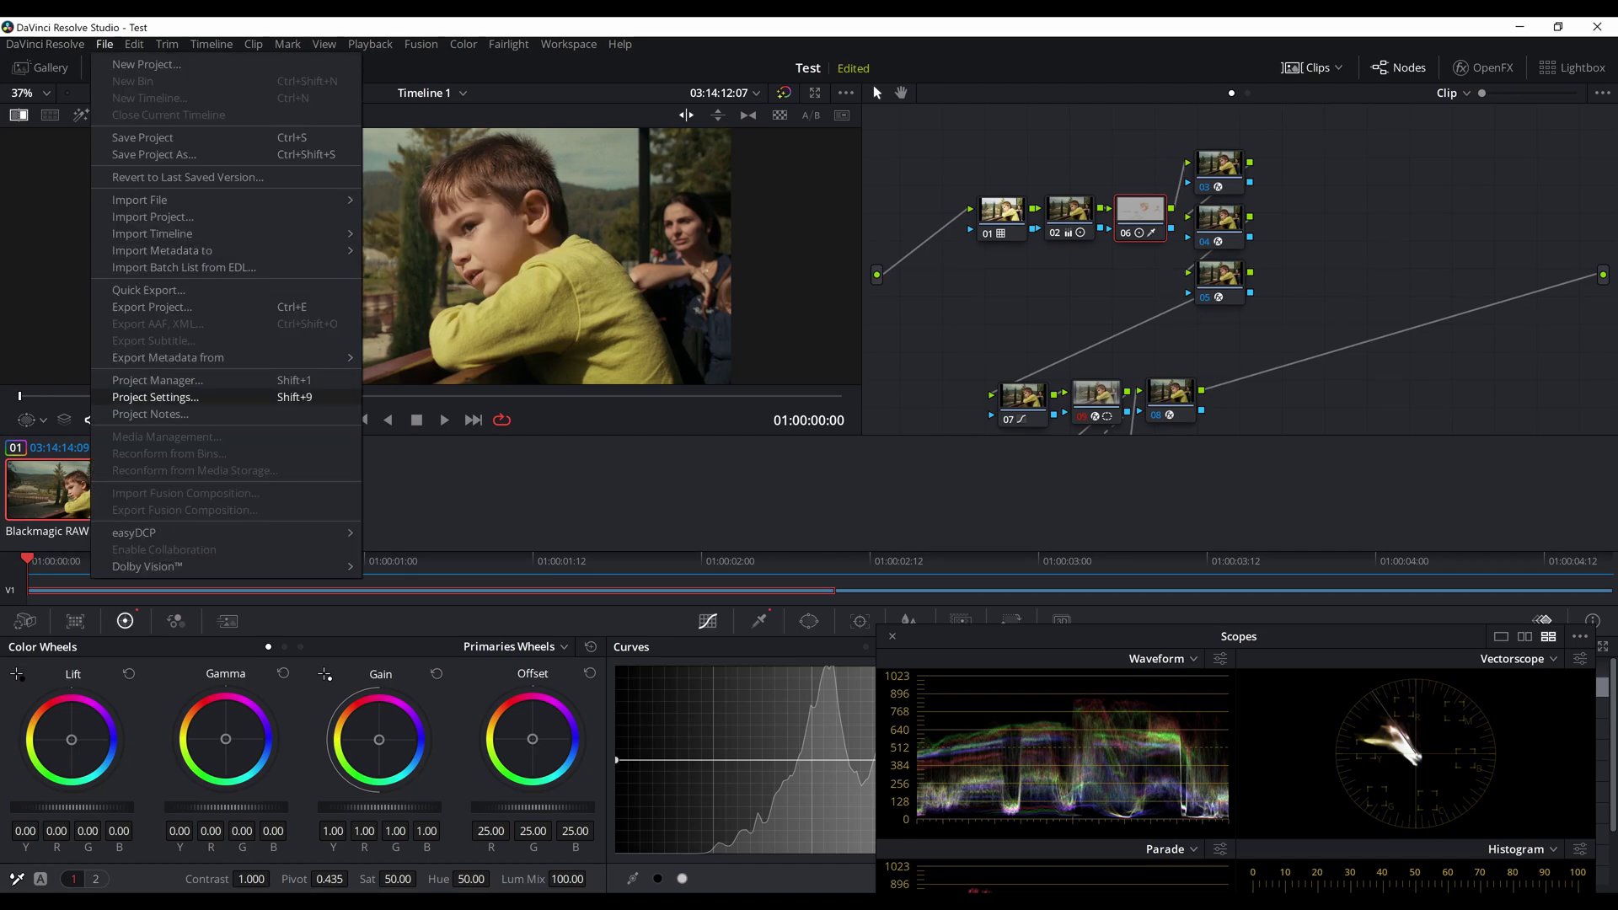
{"action": "left_click", "coordinate": [155, 397]}
{"action": "left_click_drag", "start_coordinate": [674, 144], "coordinate": [582, 126]}
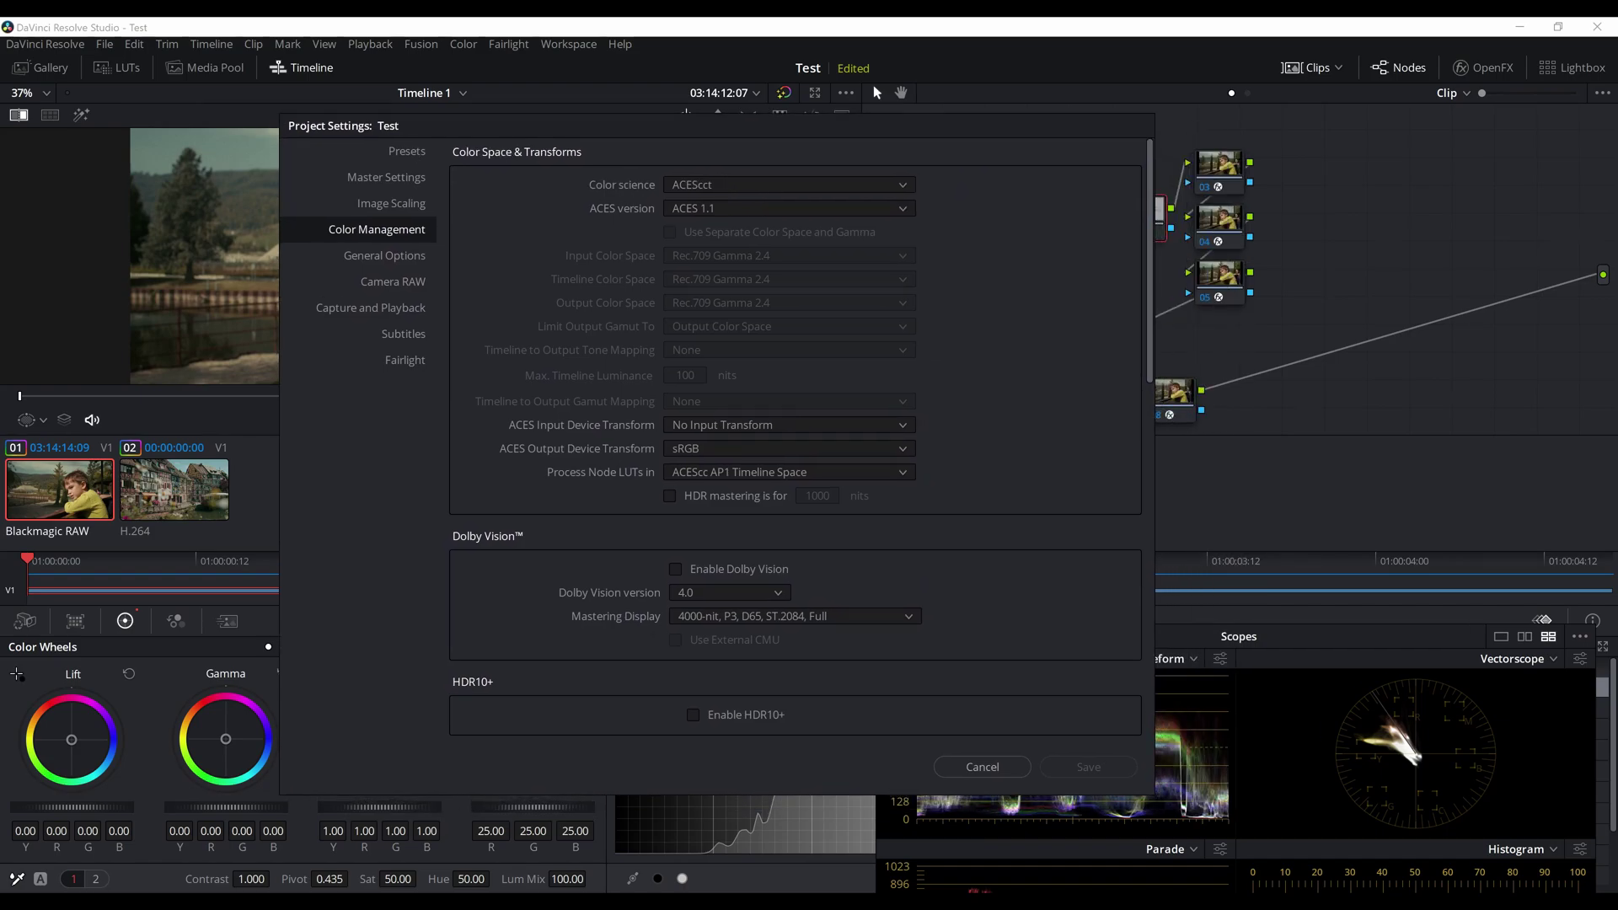
{"action": "left_click", "coordinate": [788, 185]}
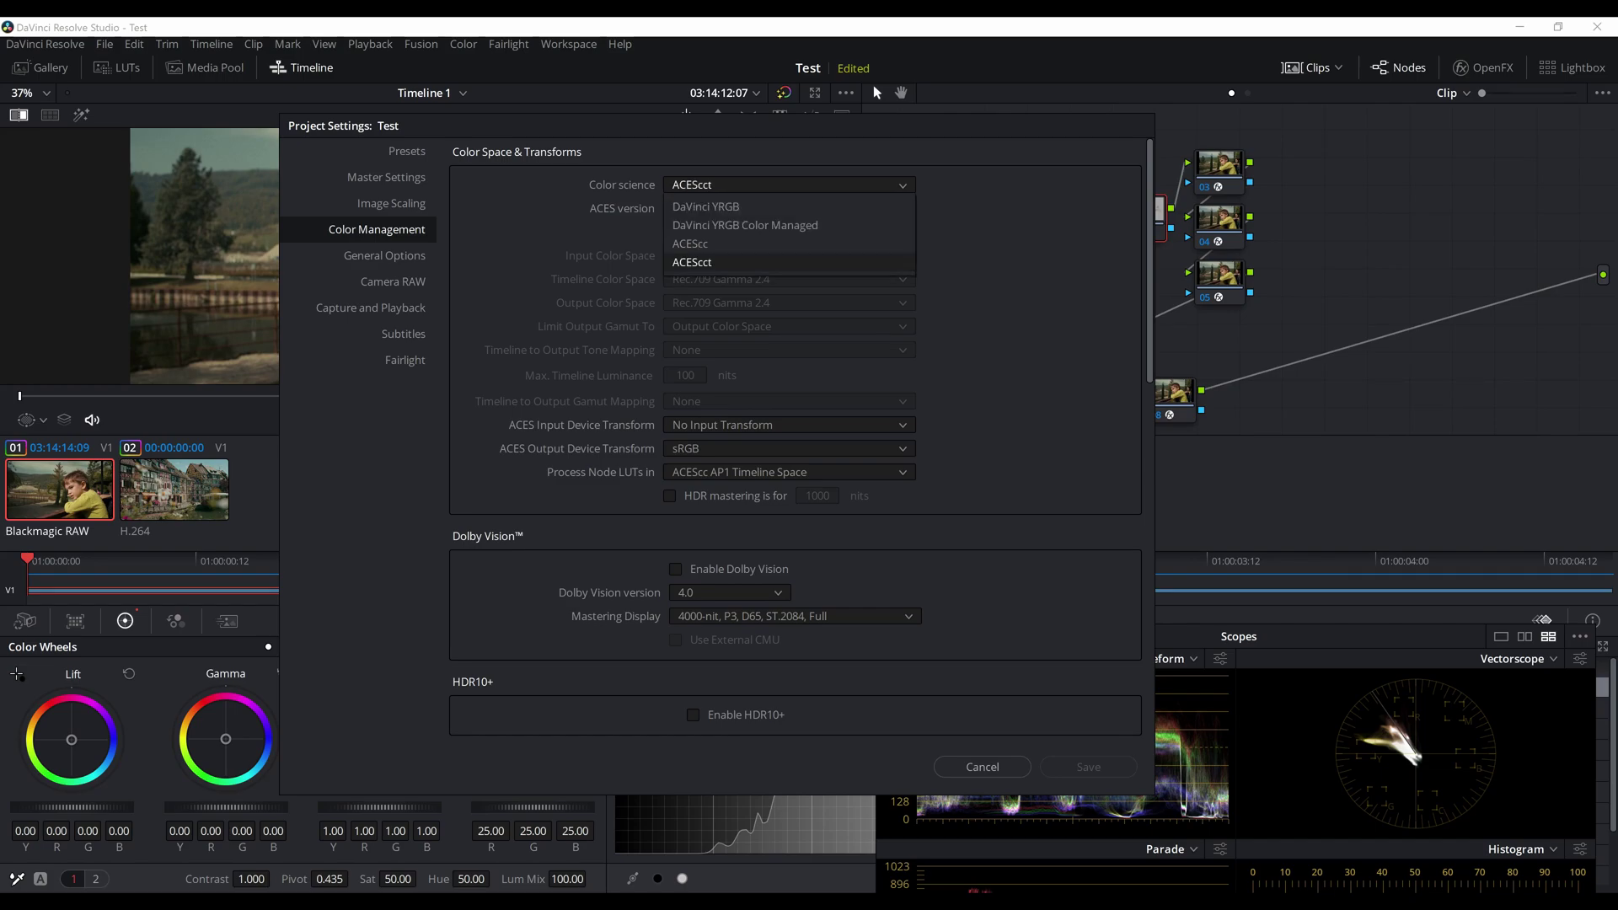
{"action": "left_click", "coordinate": [733, 262]}
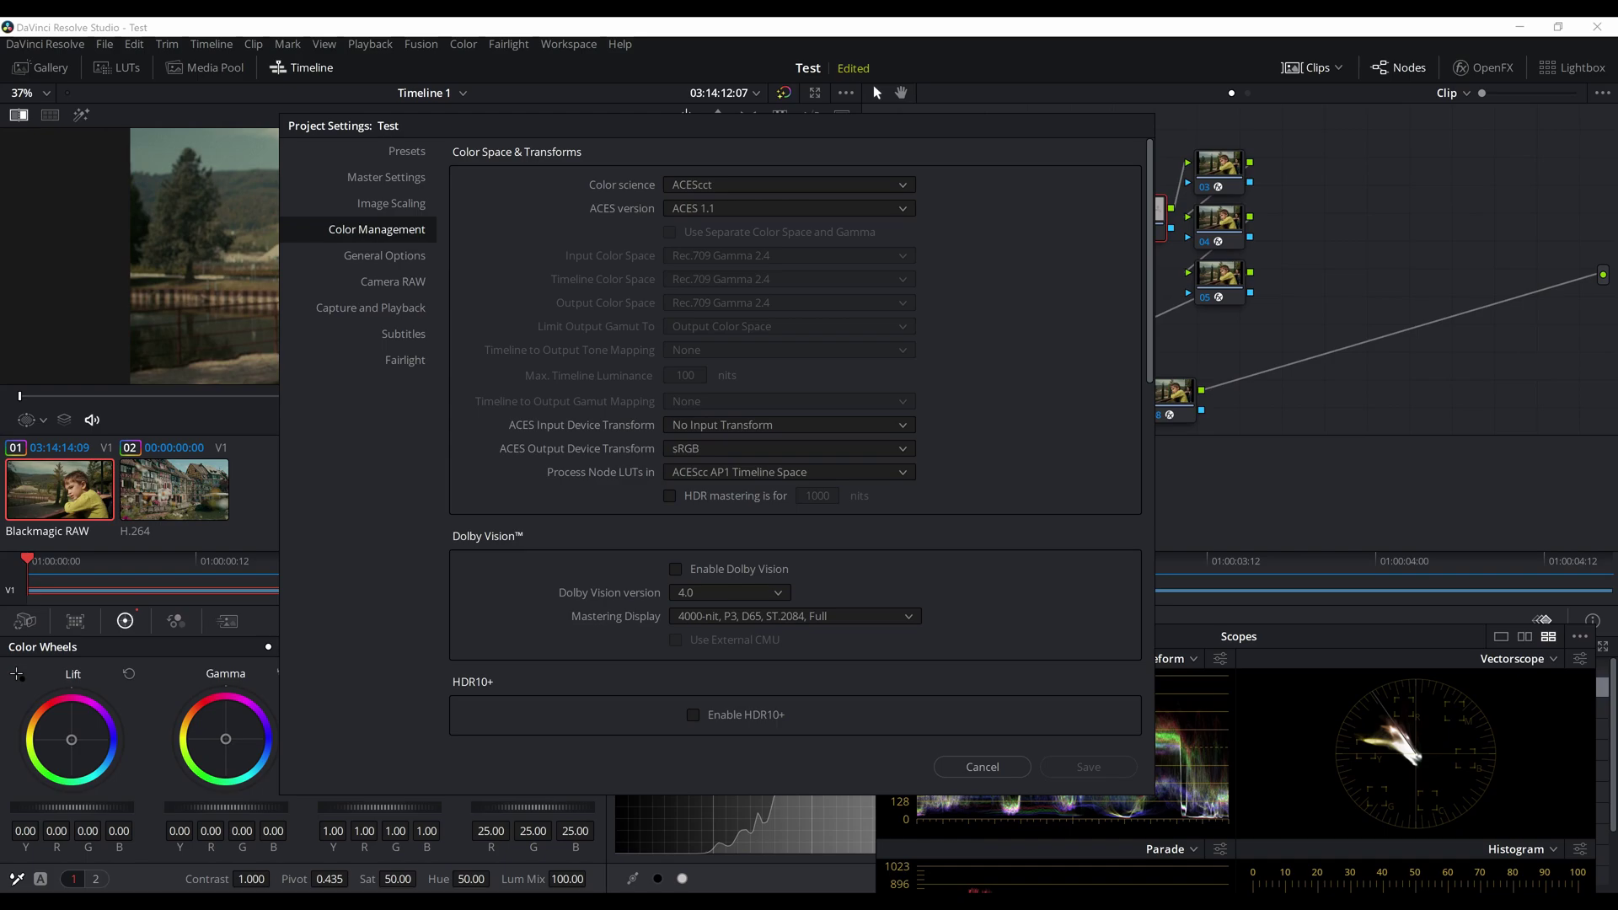
{"action": "mouse_move", "coordinate": [716, 126]}
{"action": "left_mouse_down"}
{"action": "mouse_move", "coordinate": [755, 146]}
{"action": "mouse_move", "coordinate": [714, 146]}
{"action": "left_mouse_up"}
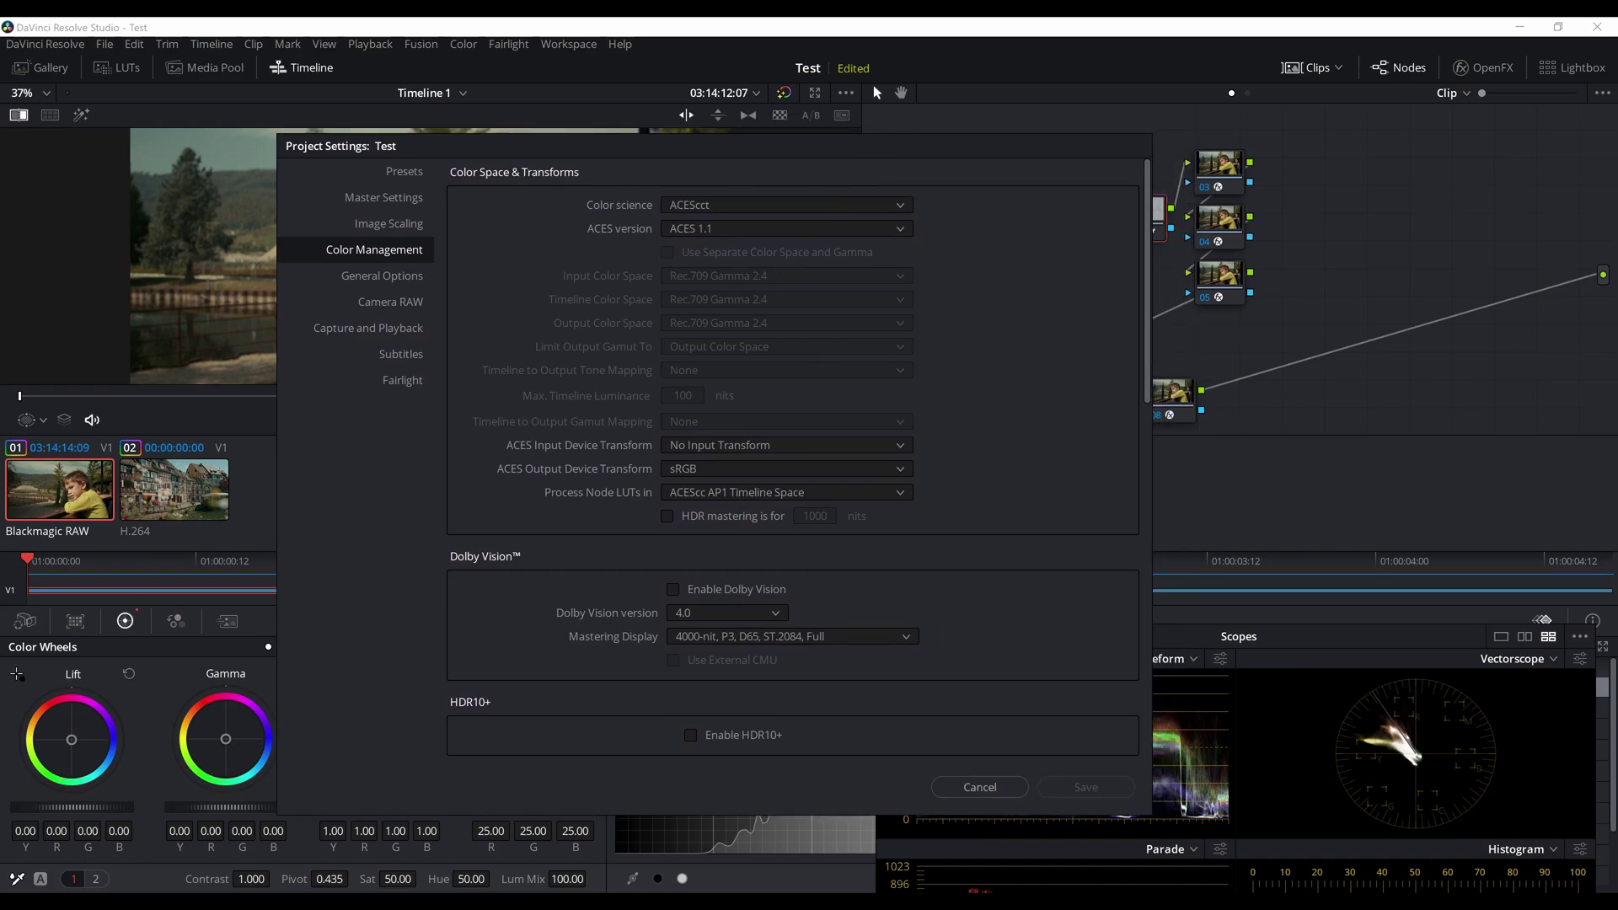
Step: Examine the available ACES Input Device Transform, ACES Output Device Transform and node LUT processing options without changing them
{"action": "left_click", "coordinate": [786, 446]}
{"action": "scroll", "coordinate": [786, 503], "scroll_direction": "down", "scroll_amount": 6}
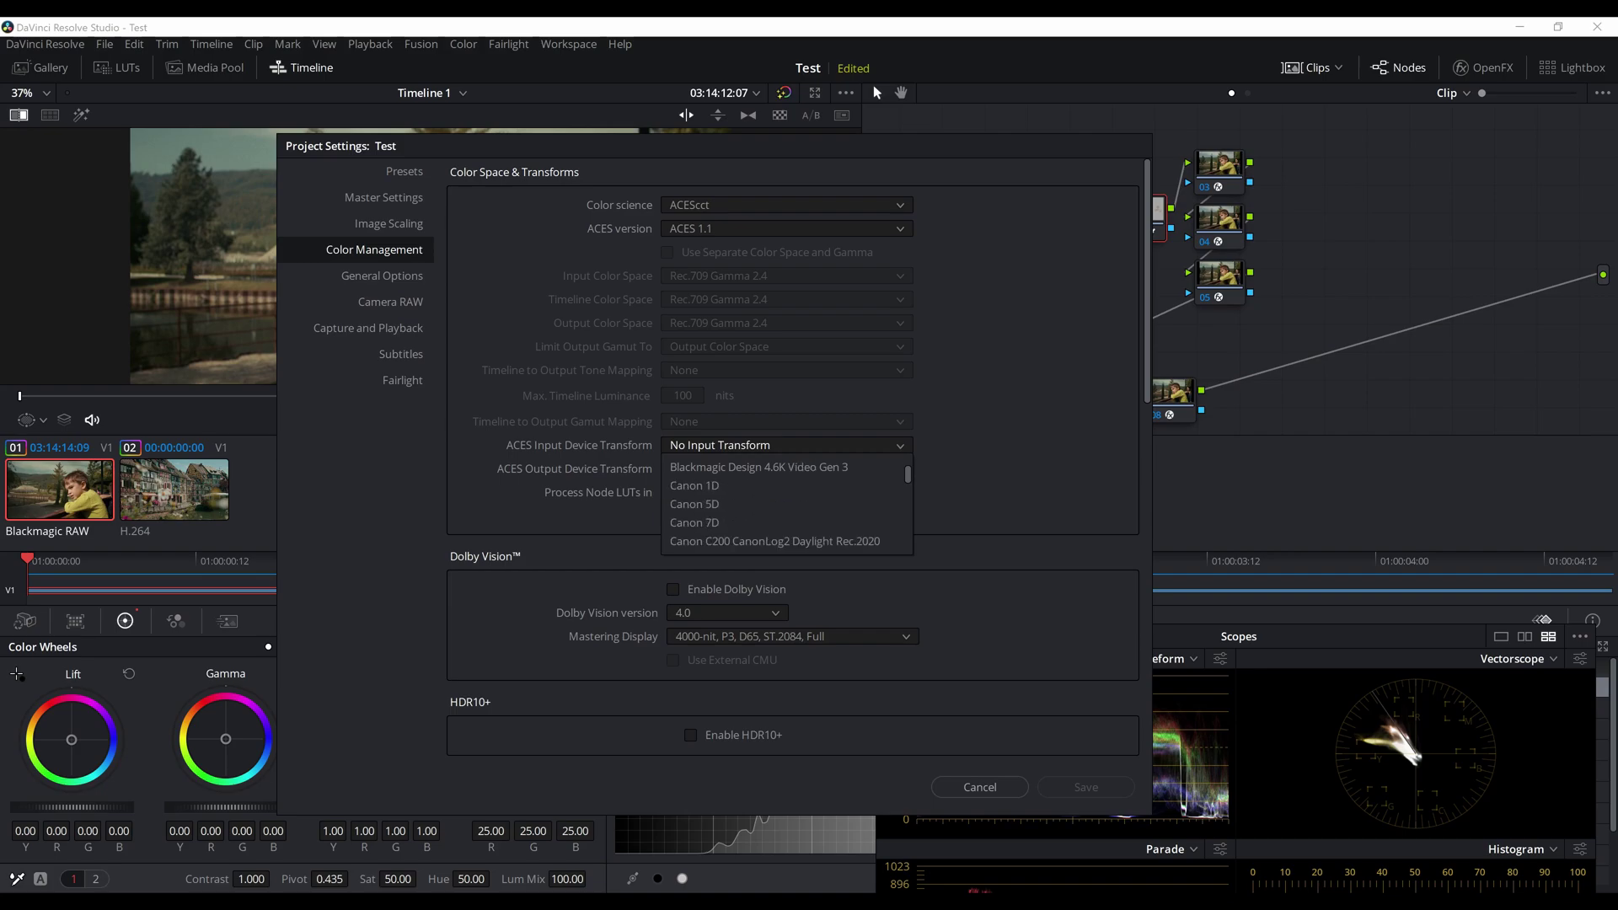
{"action": "scroll", "coordinate": [787, 504], "scroll_direction": "down", "scroll_amount": 1}
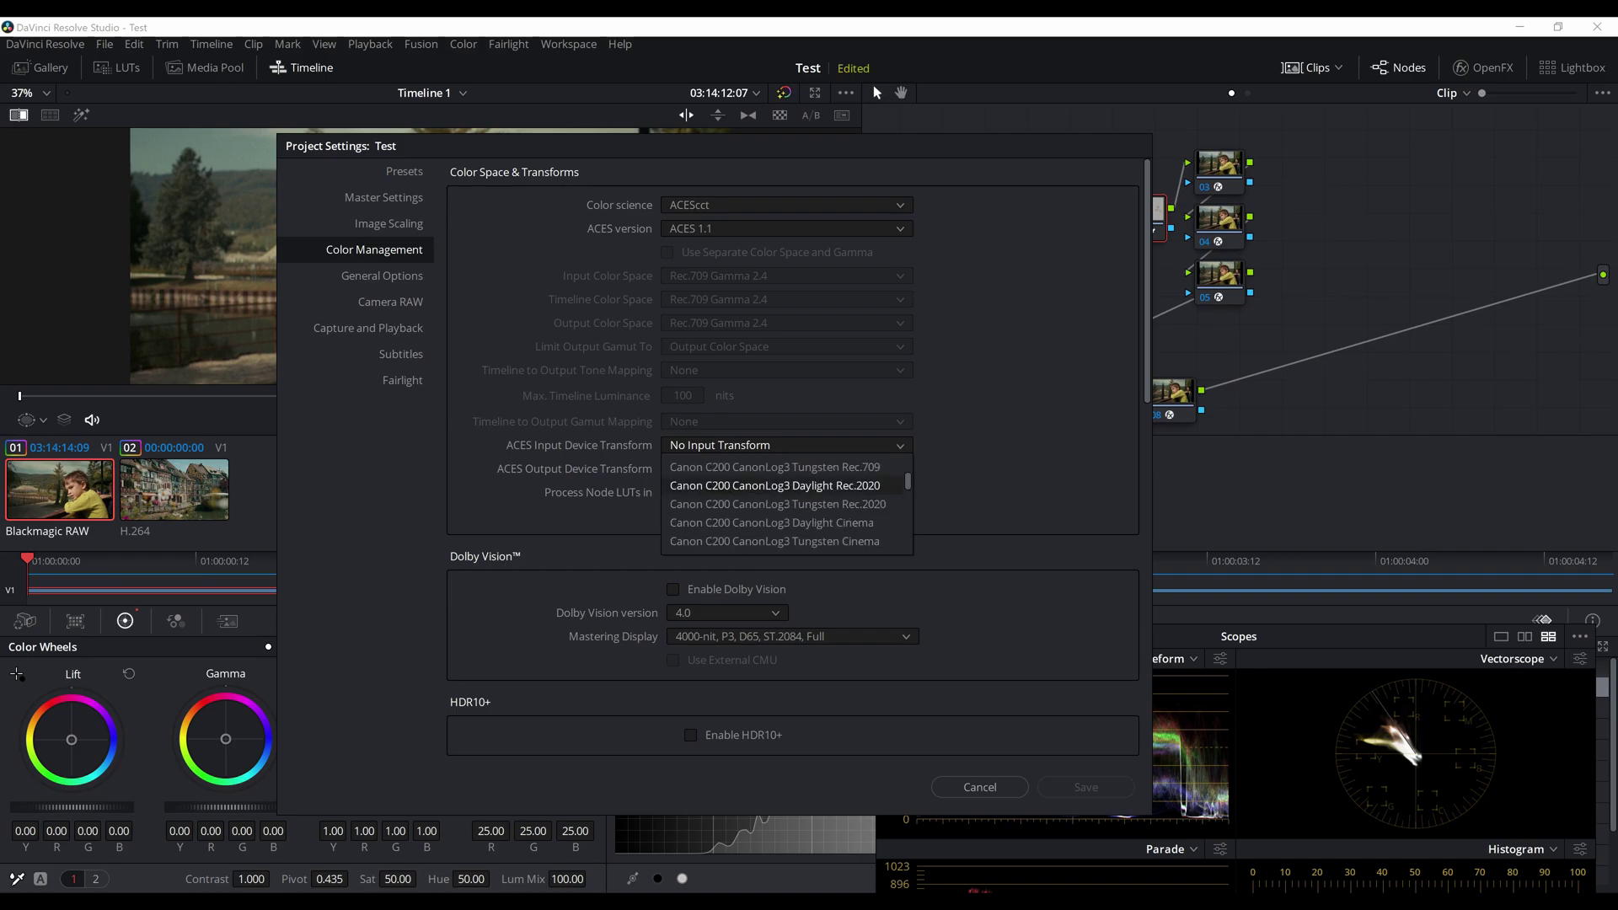
{"action": "key", "text": "Escape"}
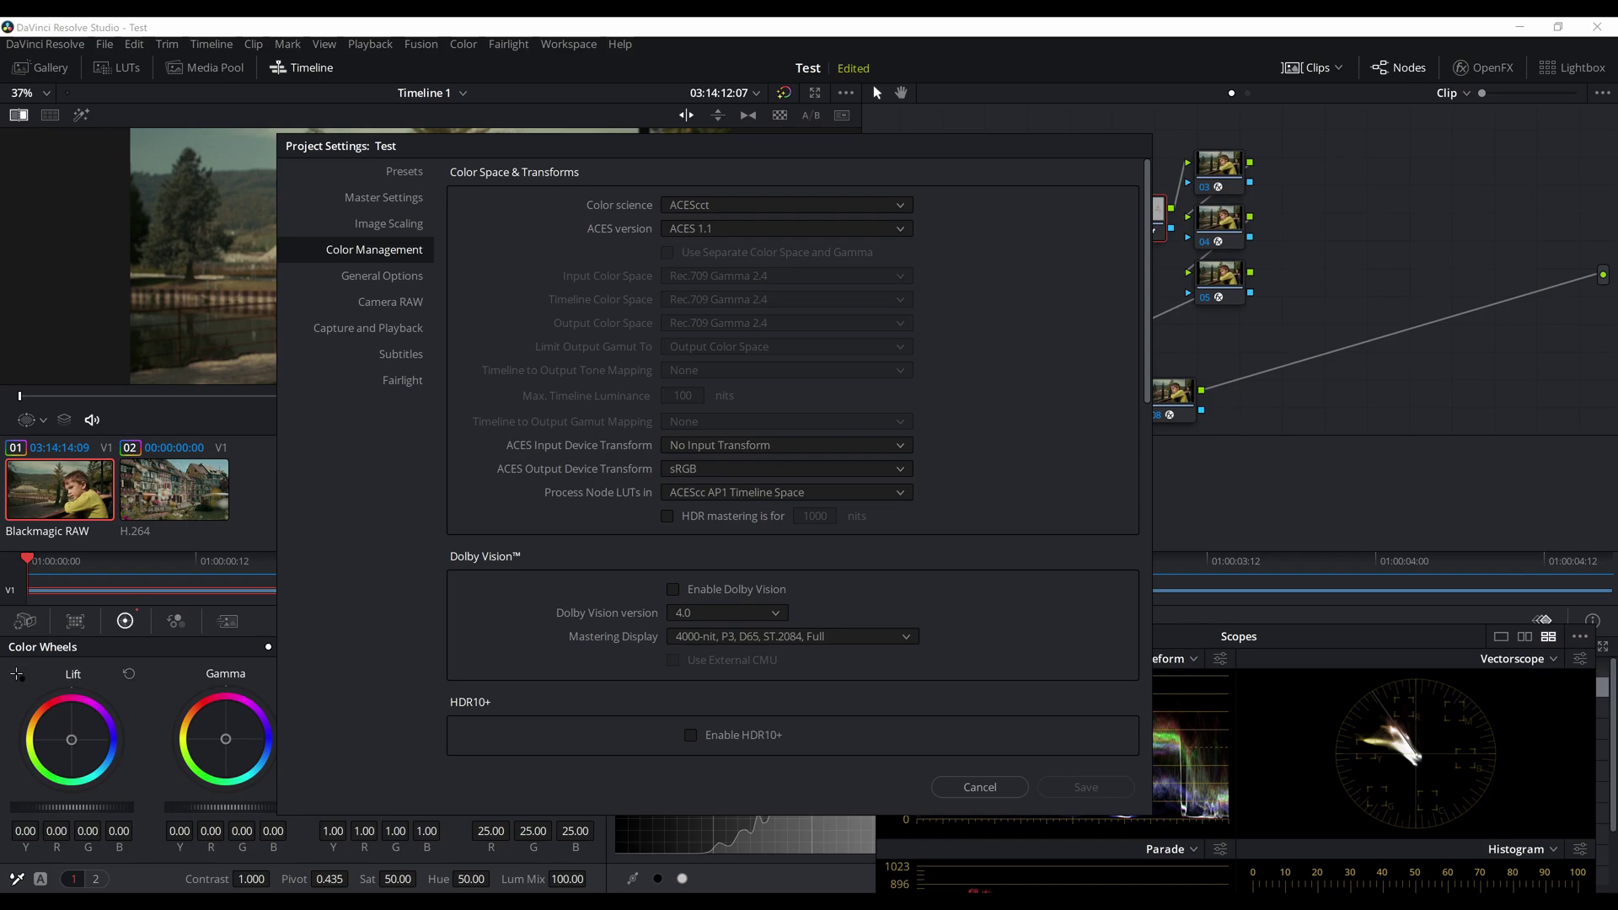
{"action": "left_click", "coordinate": [786, 469]}
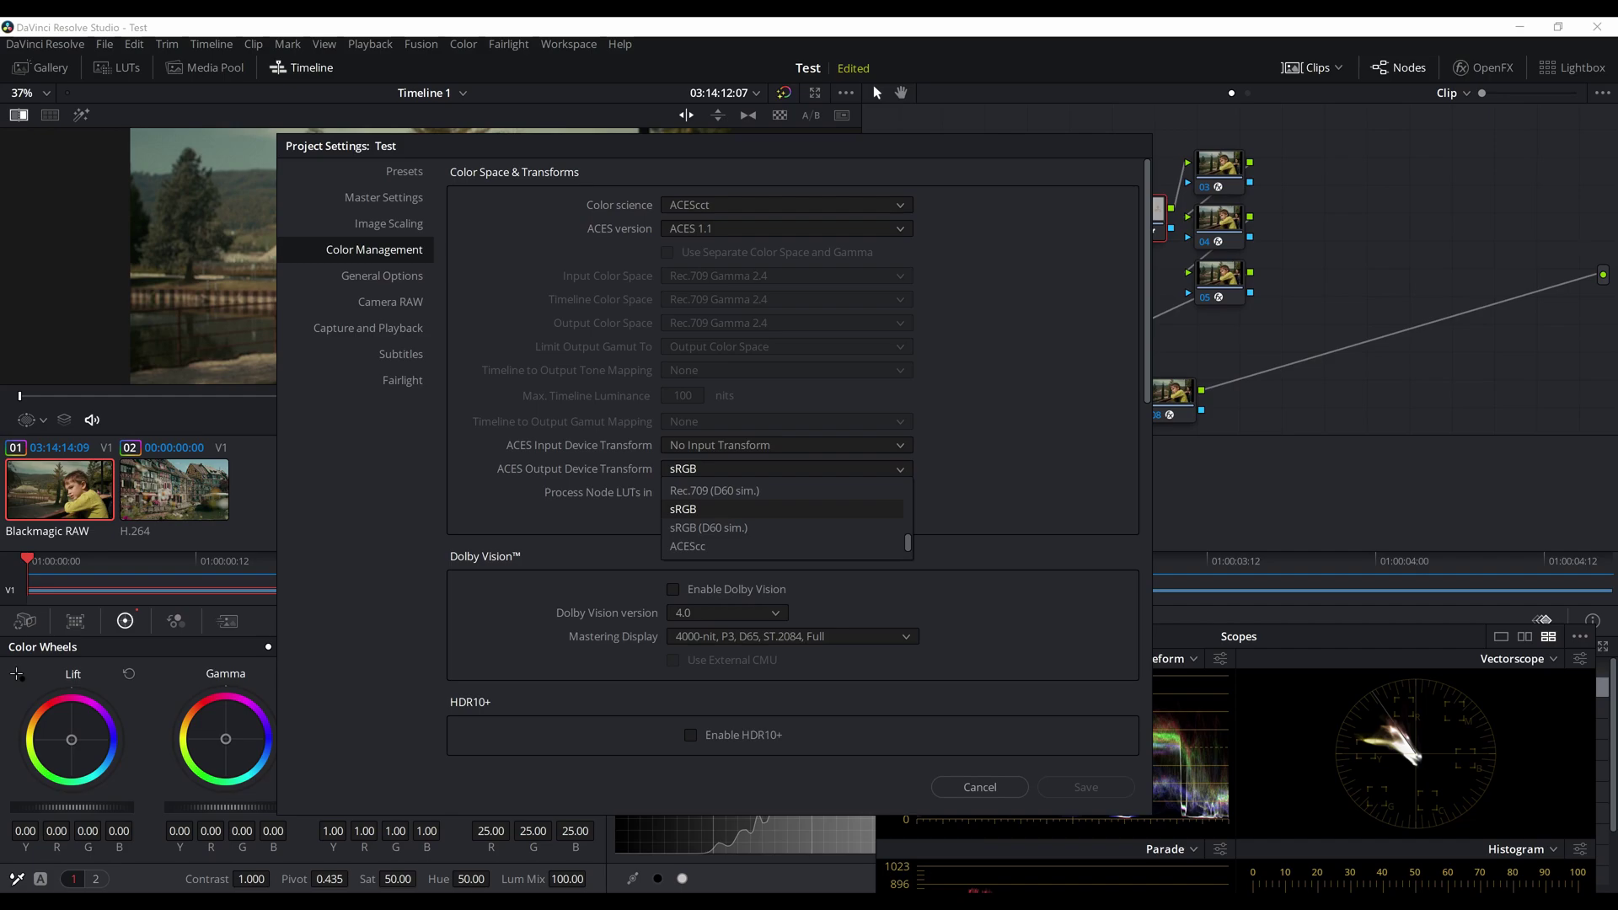
{"action": "key", "text": "Escape"}
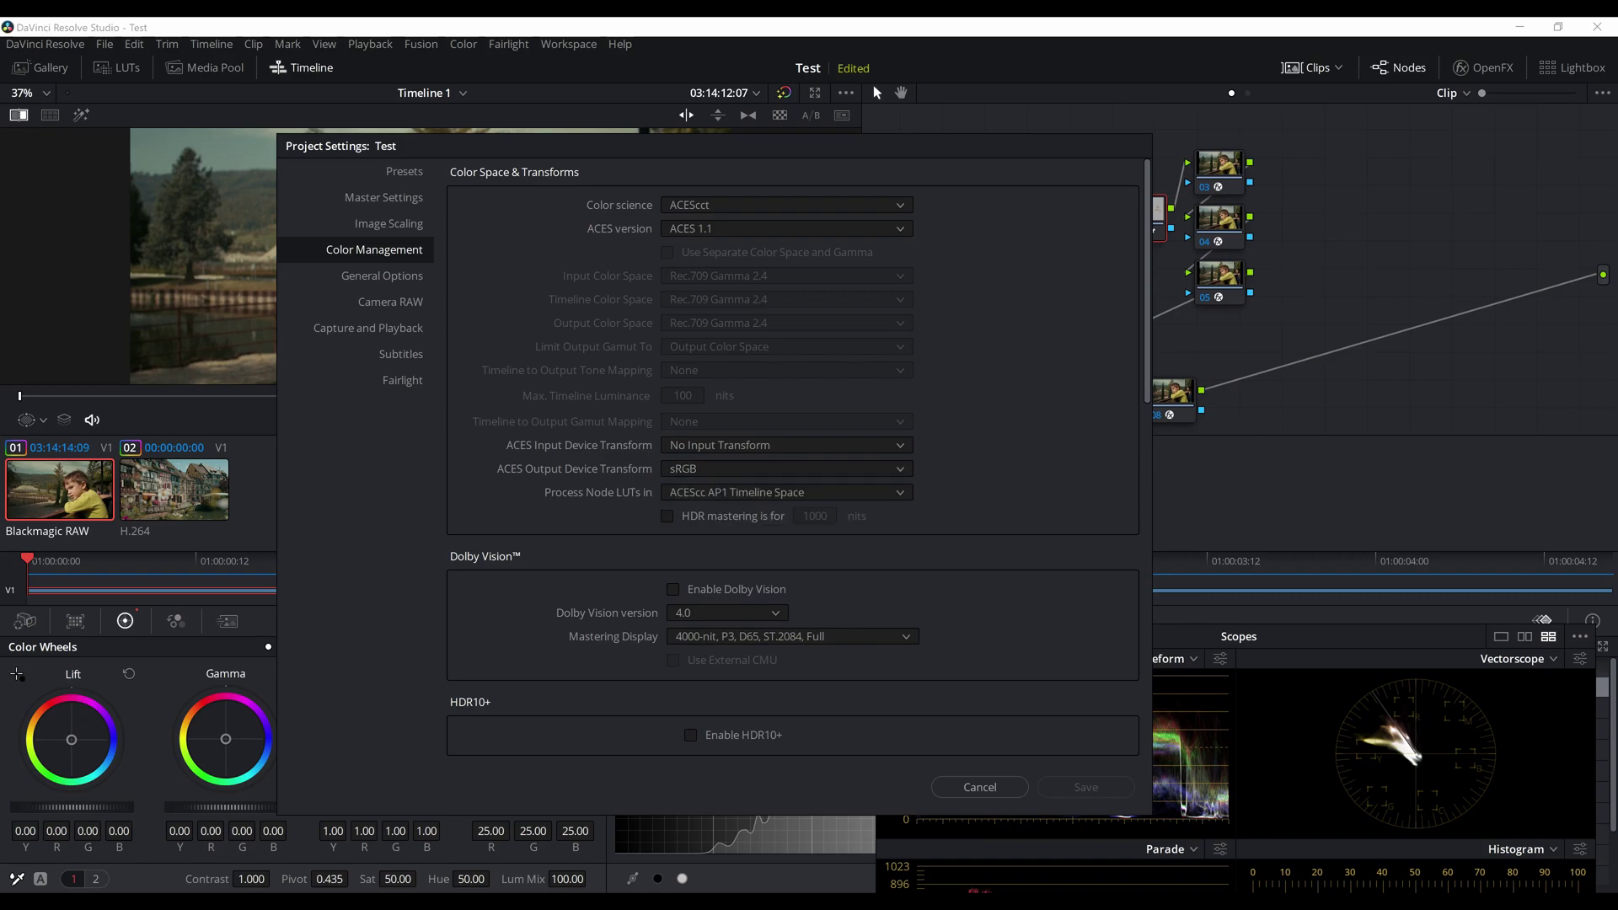
{"action": "left_click", "coordinate": [786, 493]}
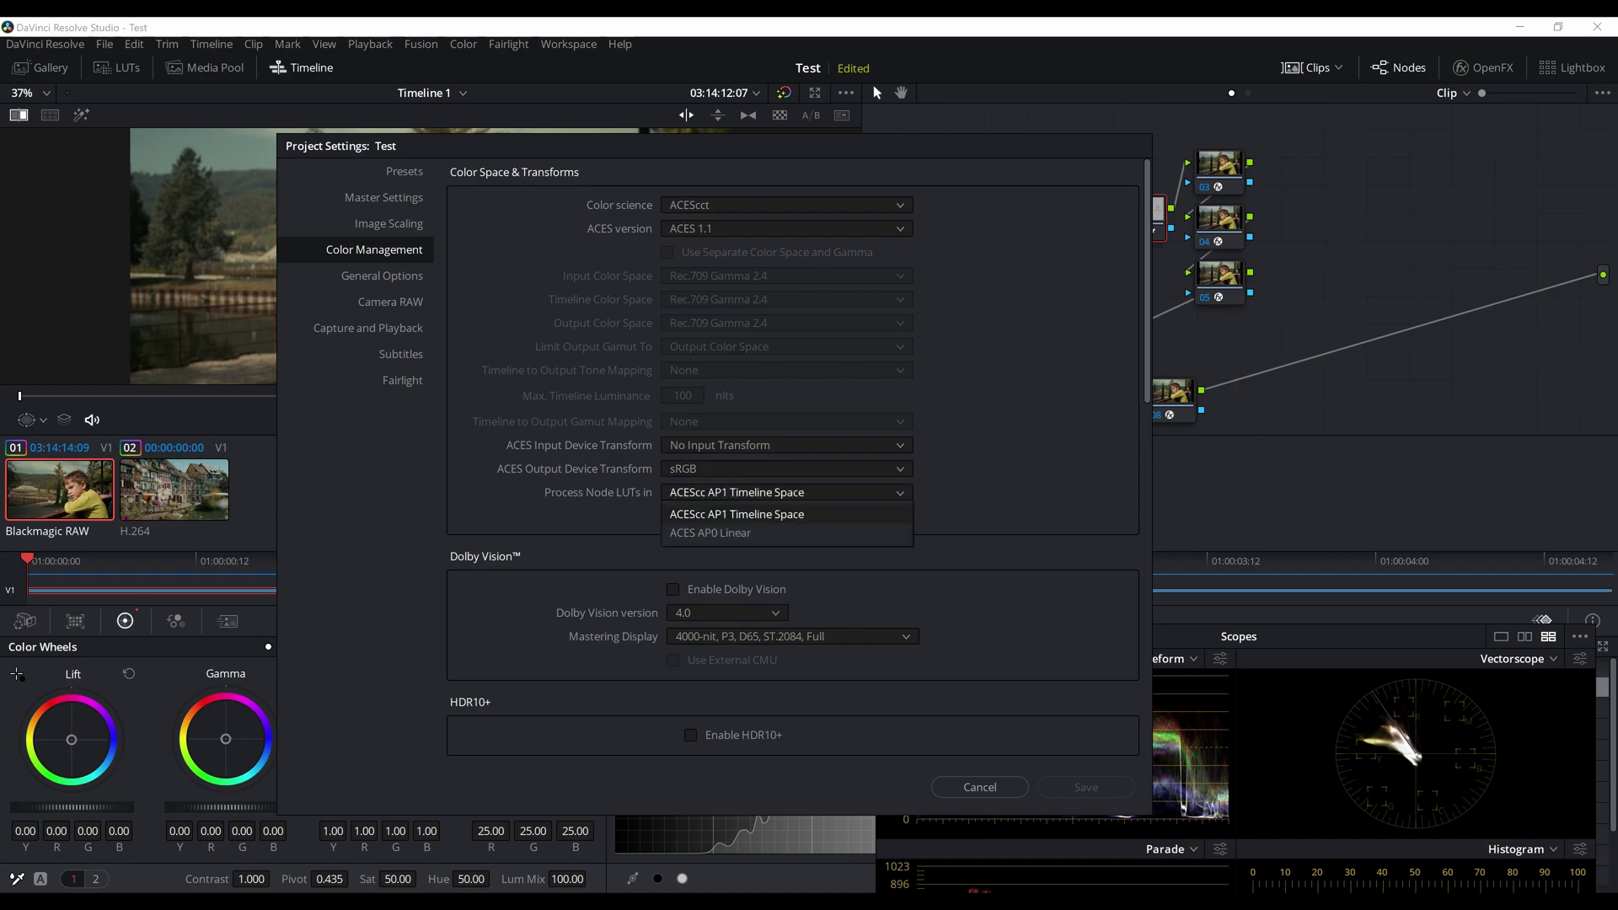
{"action": "key", "text": "Escape"}
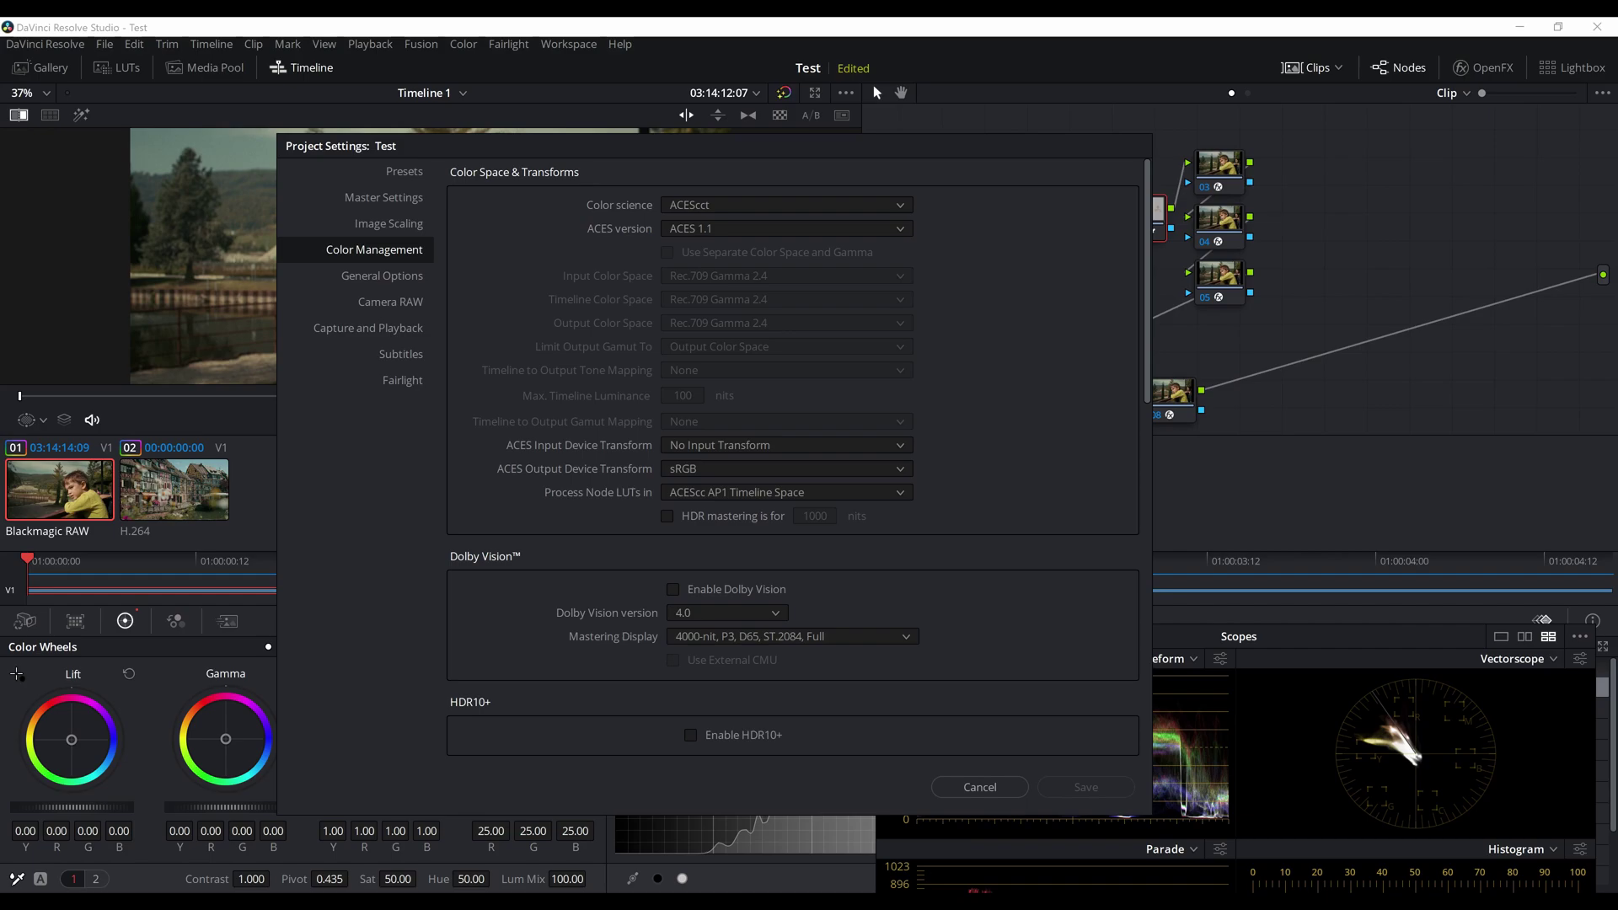
Step: Recheck the color science setting, leaving it at ACEScct, and close the project settings without saving
{"action": "left_click_drag", "start_coordinate": [714, 146], "coordinate": [719, 148]}
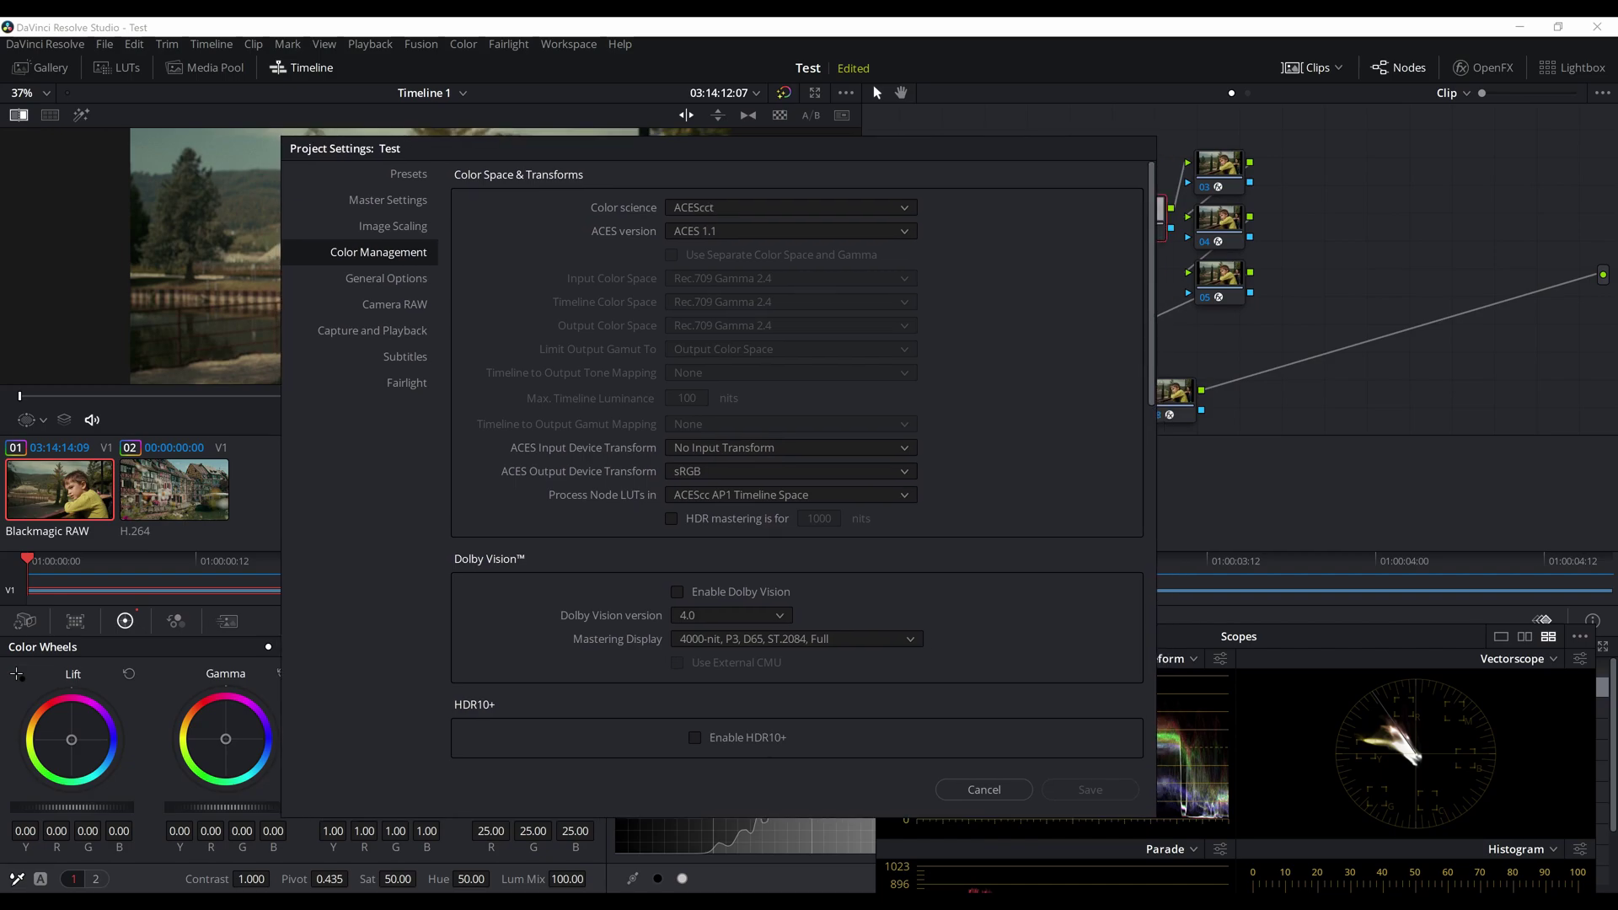
{"action": "left_click", "coordinate": [742, 207]}
{"action": "left_click", "coordinate": [733, 285]}
{"action": "mouse_move", "coordinate": [719, 148]}
{"action": "left_mouse_down"}
{"action": "mouse_move", "coordinate": [743, 168]}
{"action": "mouse_move", "coordinate": [739, 154]}
{"action": "left_mouse_up"}
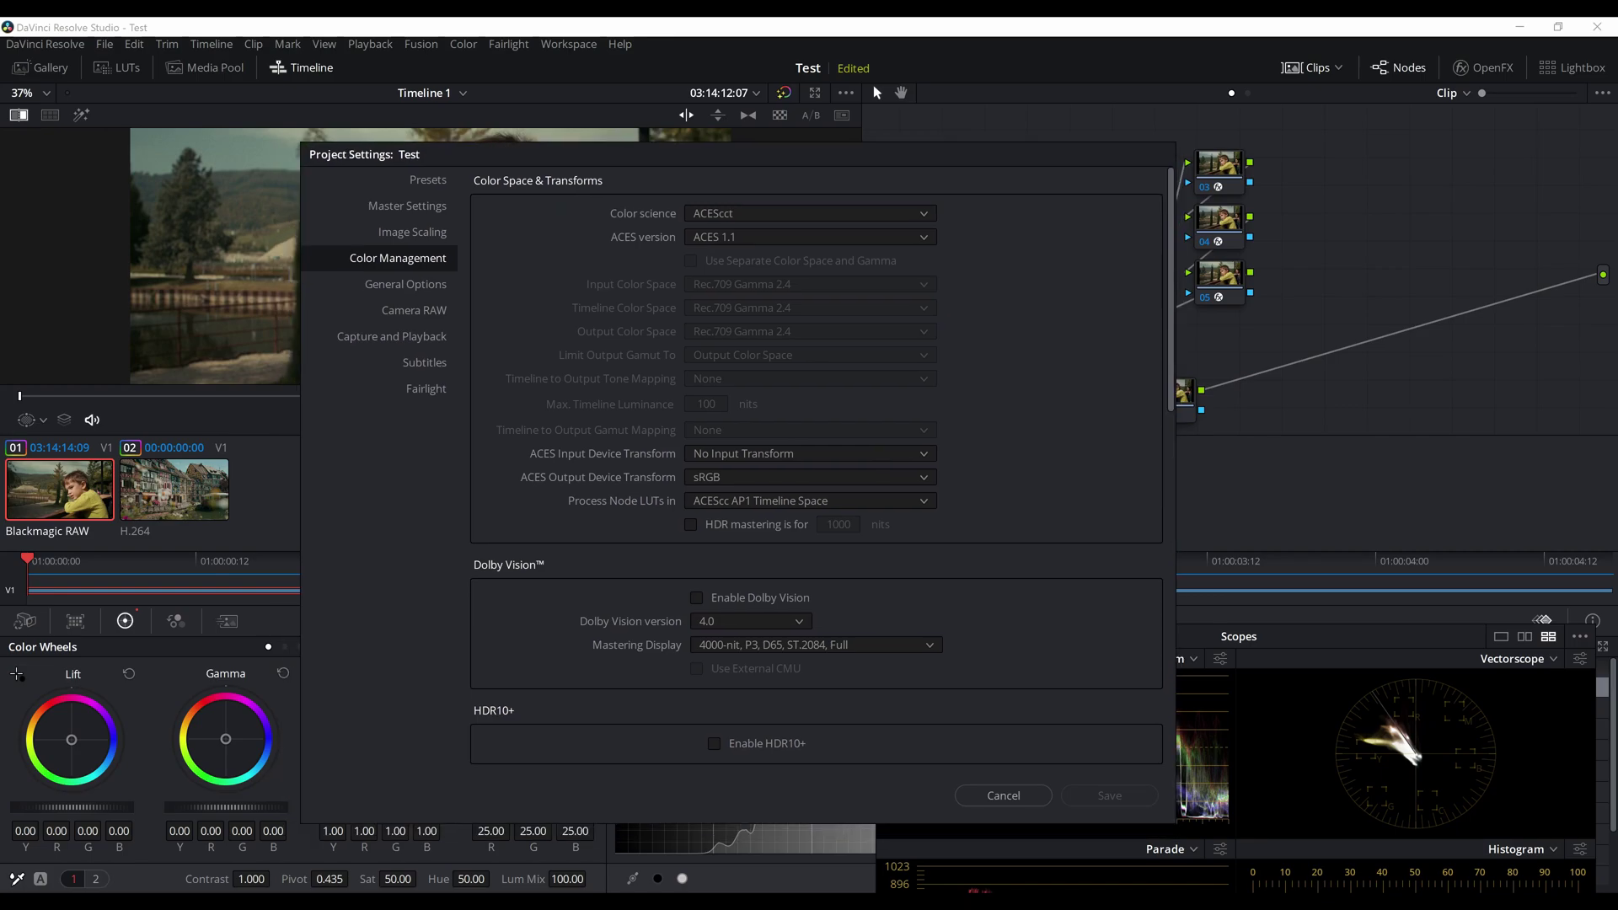
{"action": "left_click", "coordinate": [1003, 795]}
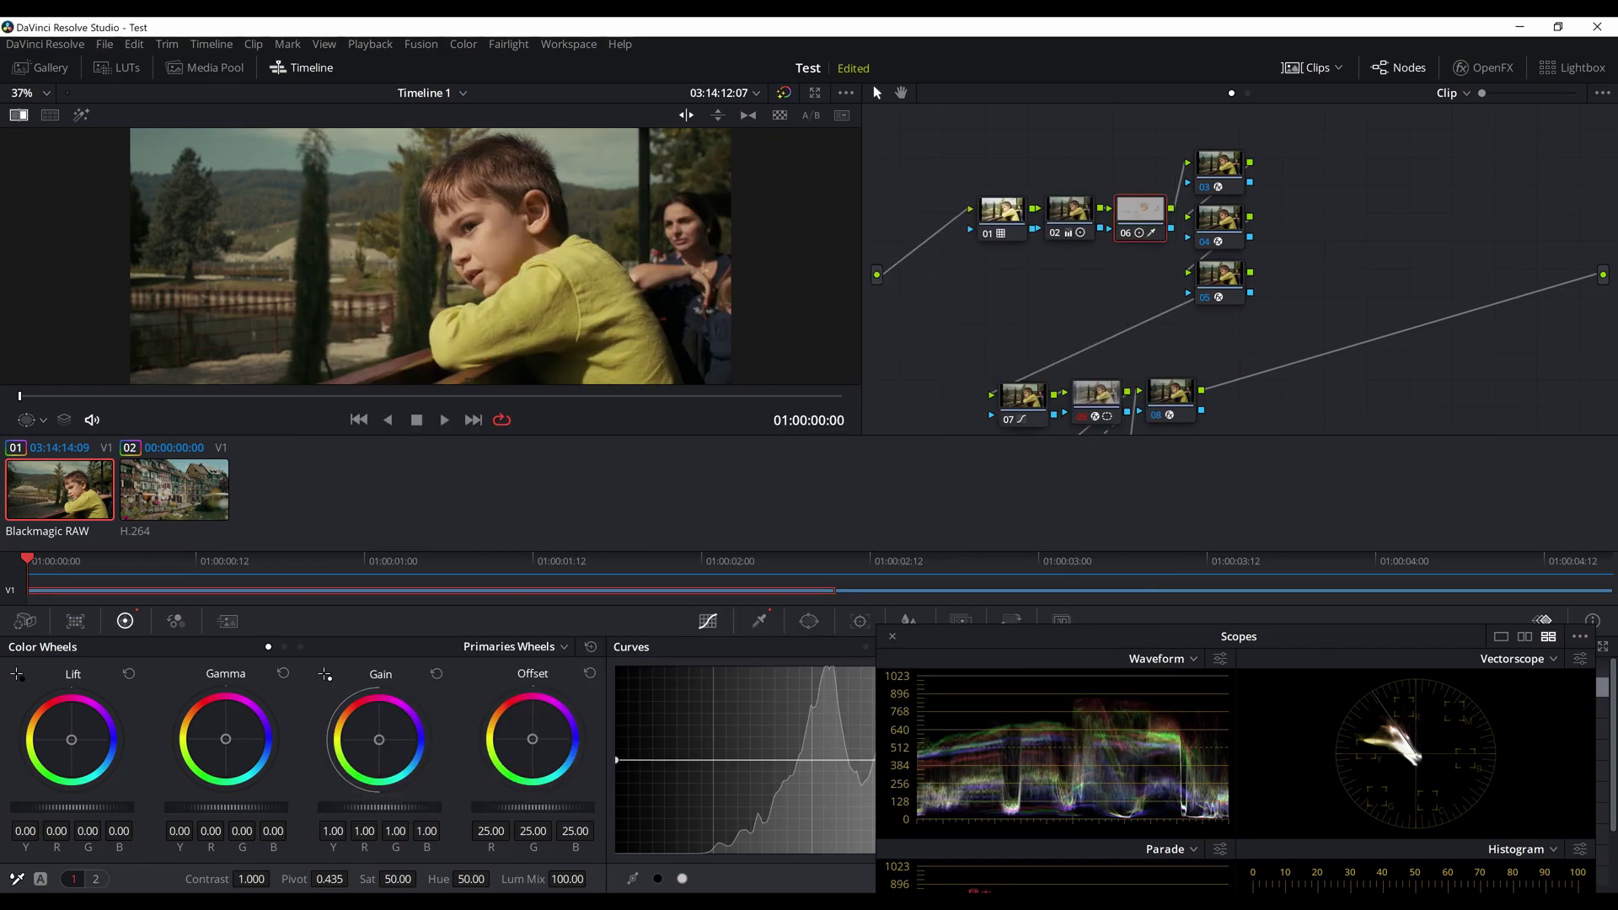
Step: Add a new grade version to the Blackmagic RAW clip and load Version 2
{"action": "left_click", "coordinate": [422, 44]}
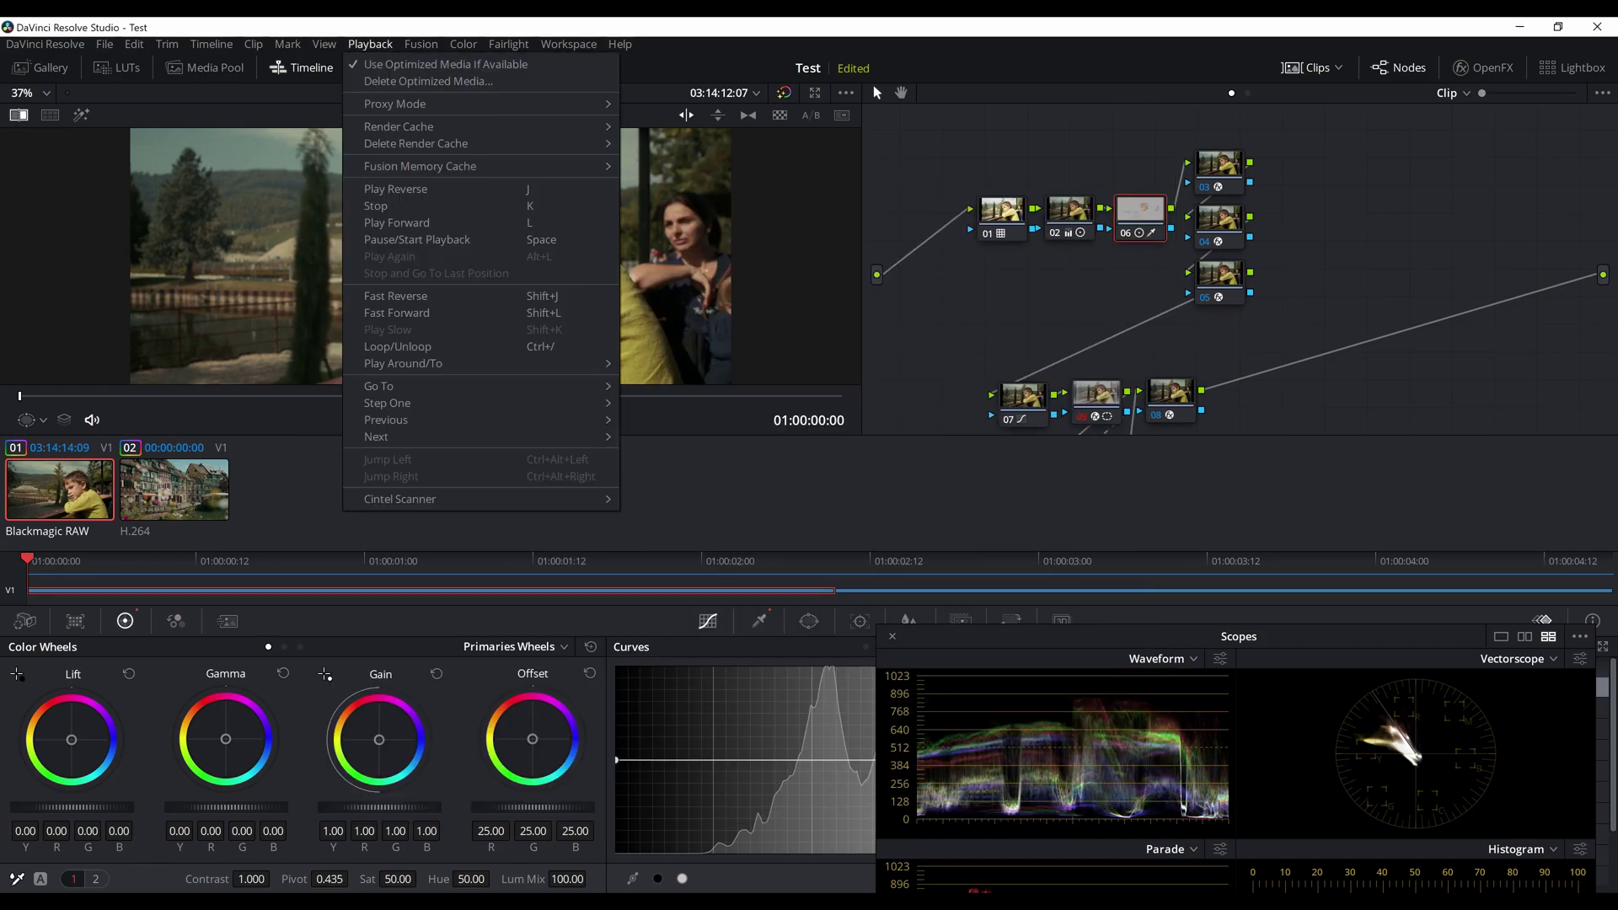
{"action": "mouse_move", "coordinate": [463, 44]}
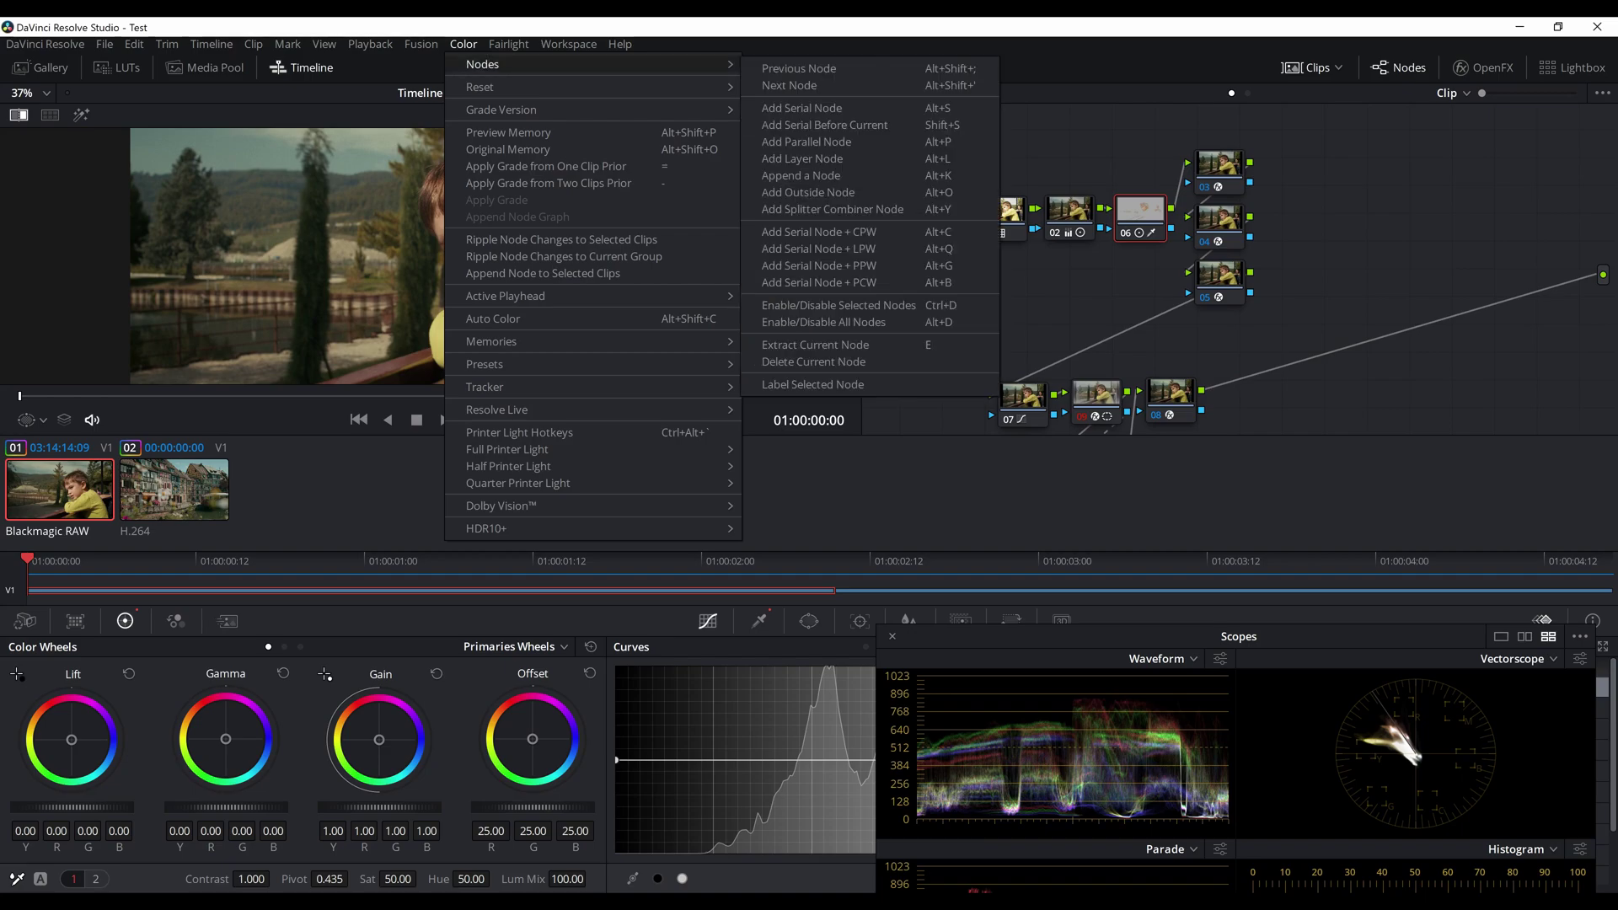
{"action": "mouse_move", "coordinate": [501, 109]}
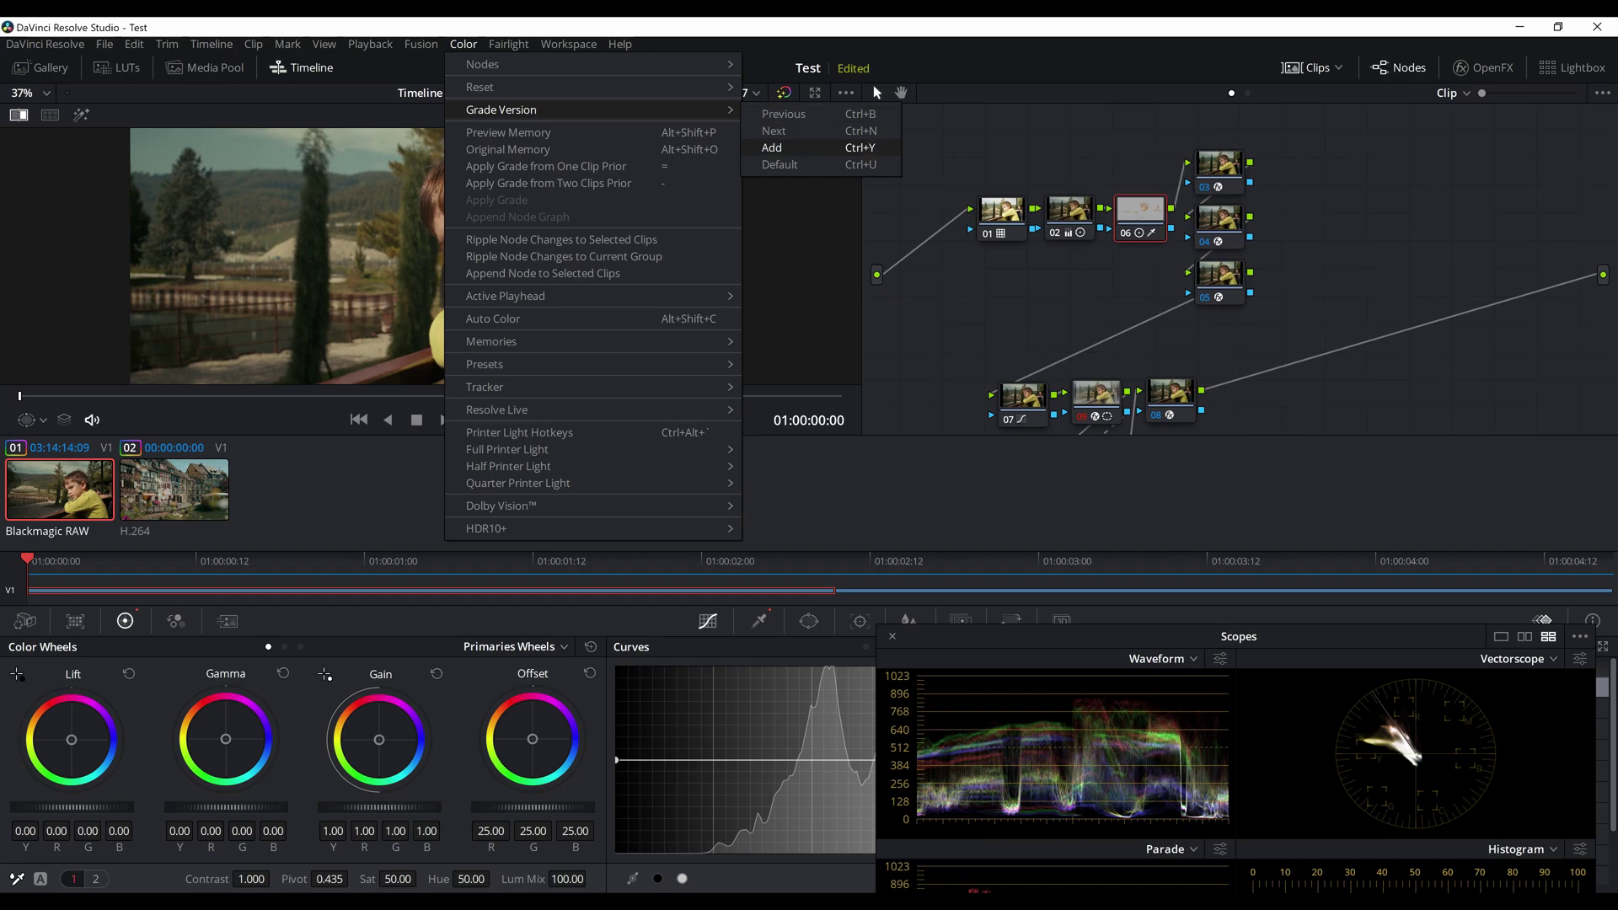
{"action": "left_click", "coordinate": [772, 147]}
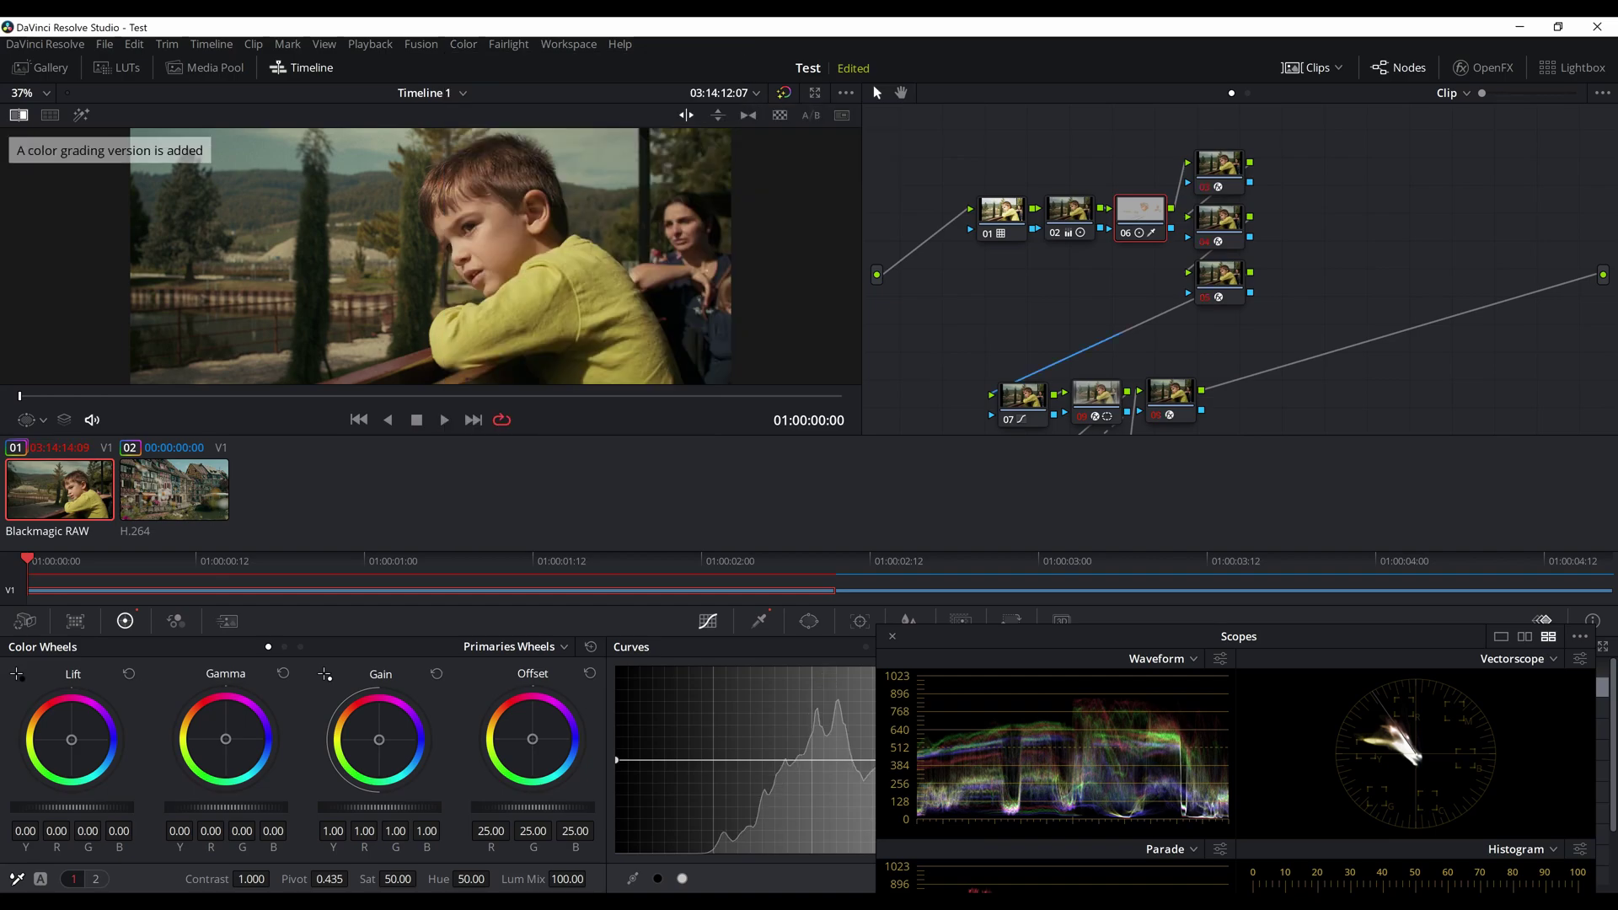
{"action": "key", "text": "ctrl+n"}
Step: Reset all grades and nodes in Version 2, switch to the previous version to compare, and return to Version 2
{"action": "right_click", "coordinate": [1097, 321]}
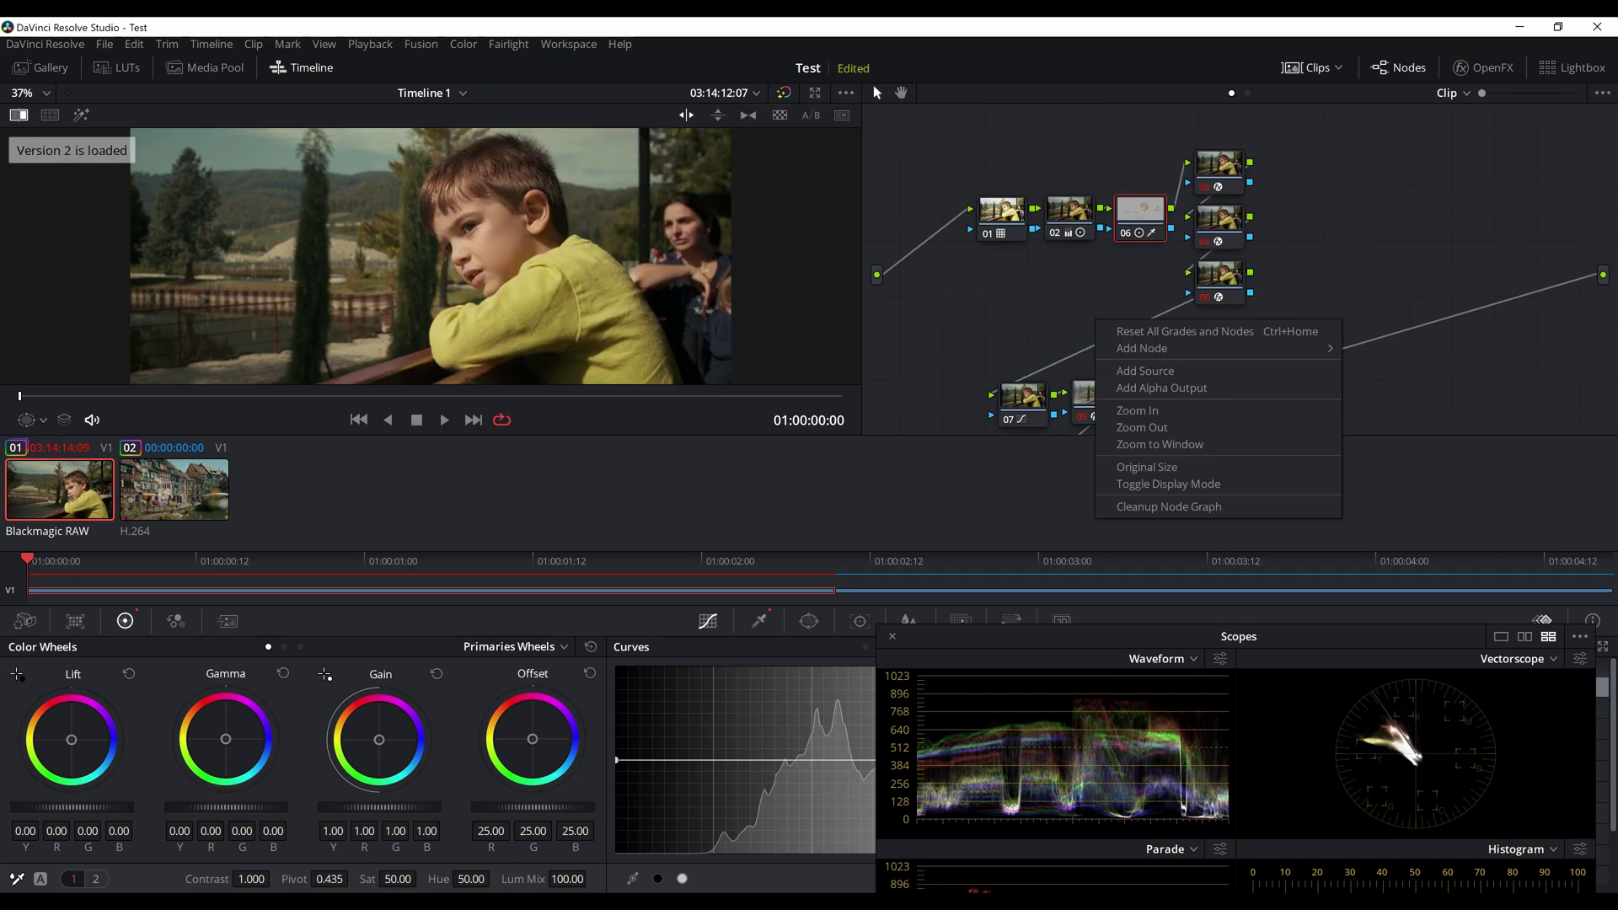
{"action": "left_click", "coordinate": [1155, 331]}
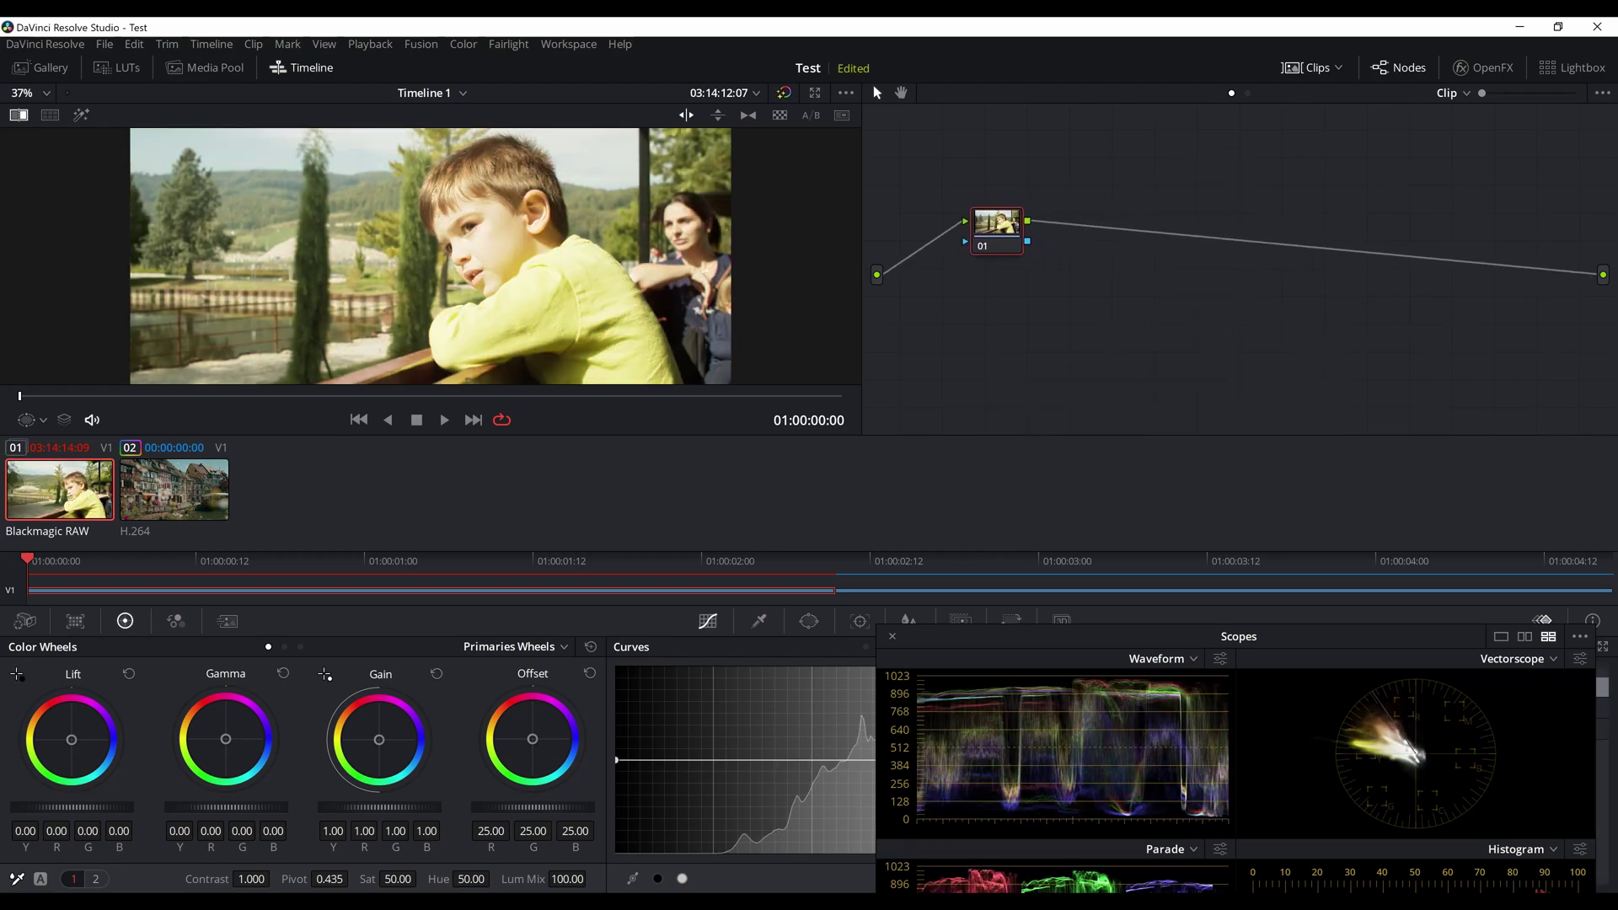
{"action": "key", "text": "ctrl+b"}
{"action": "key", "text": "ctrl+n"}
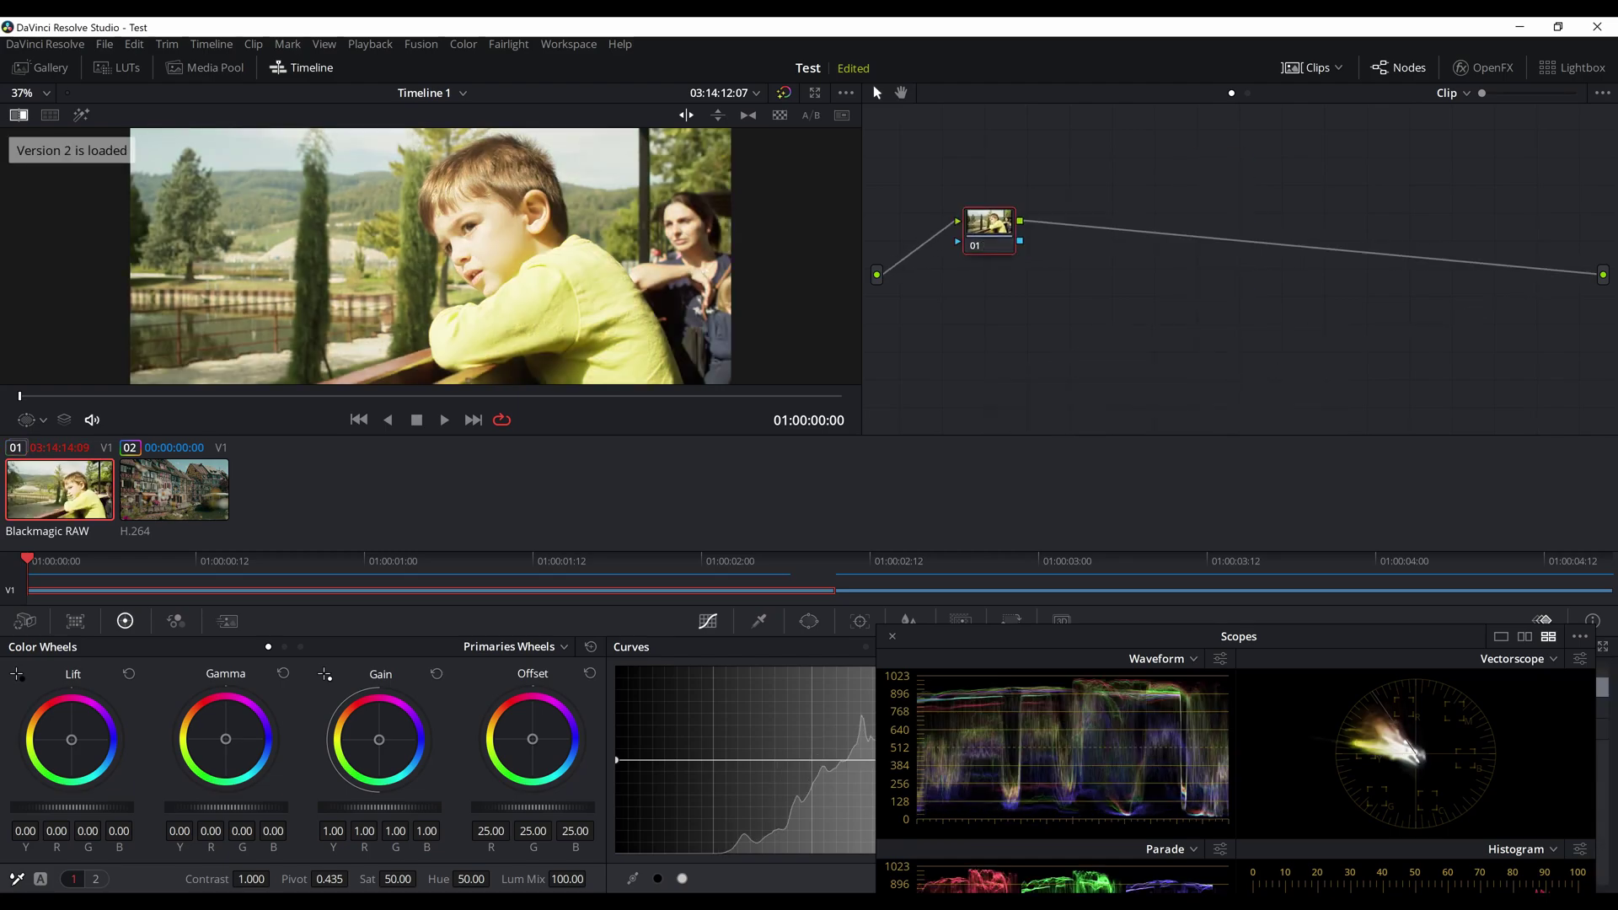
Step: Hide the clip thumbnails and review the project's Color Management settings, closing them without changes
{"action": "left_click", "coordinate": [1311, 67]}
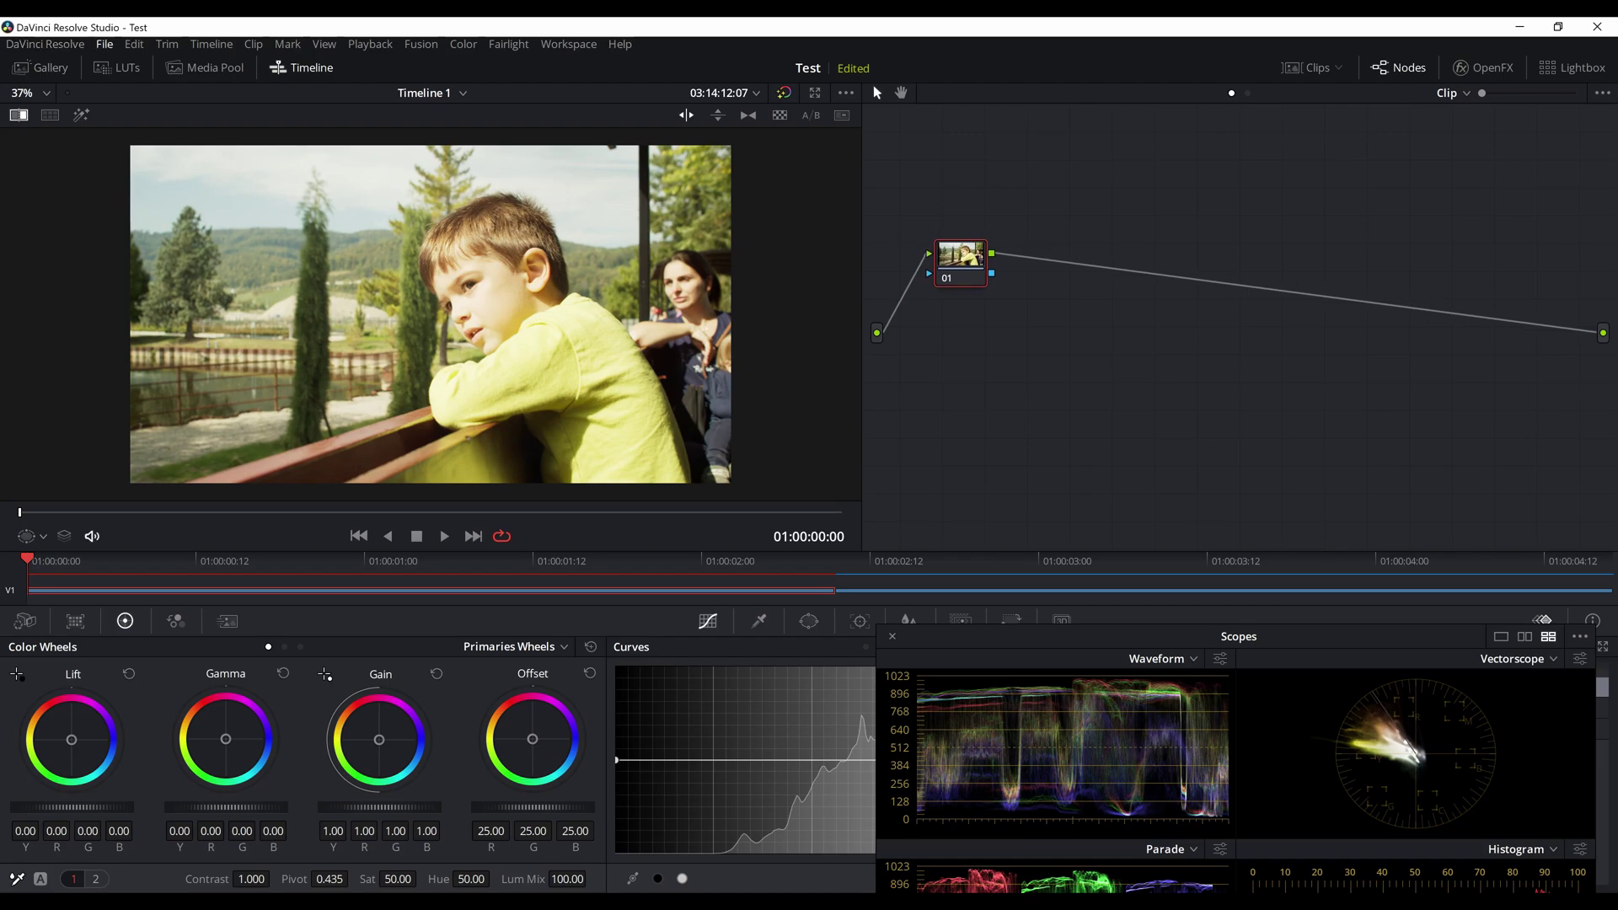
{"action": "left_click", "coordinate": [104, 44]}
{"action": "left_click", "coordinate": [155, 397]}
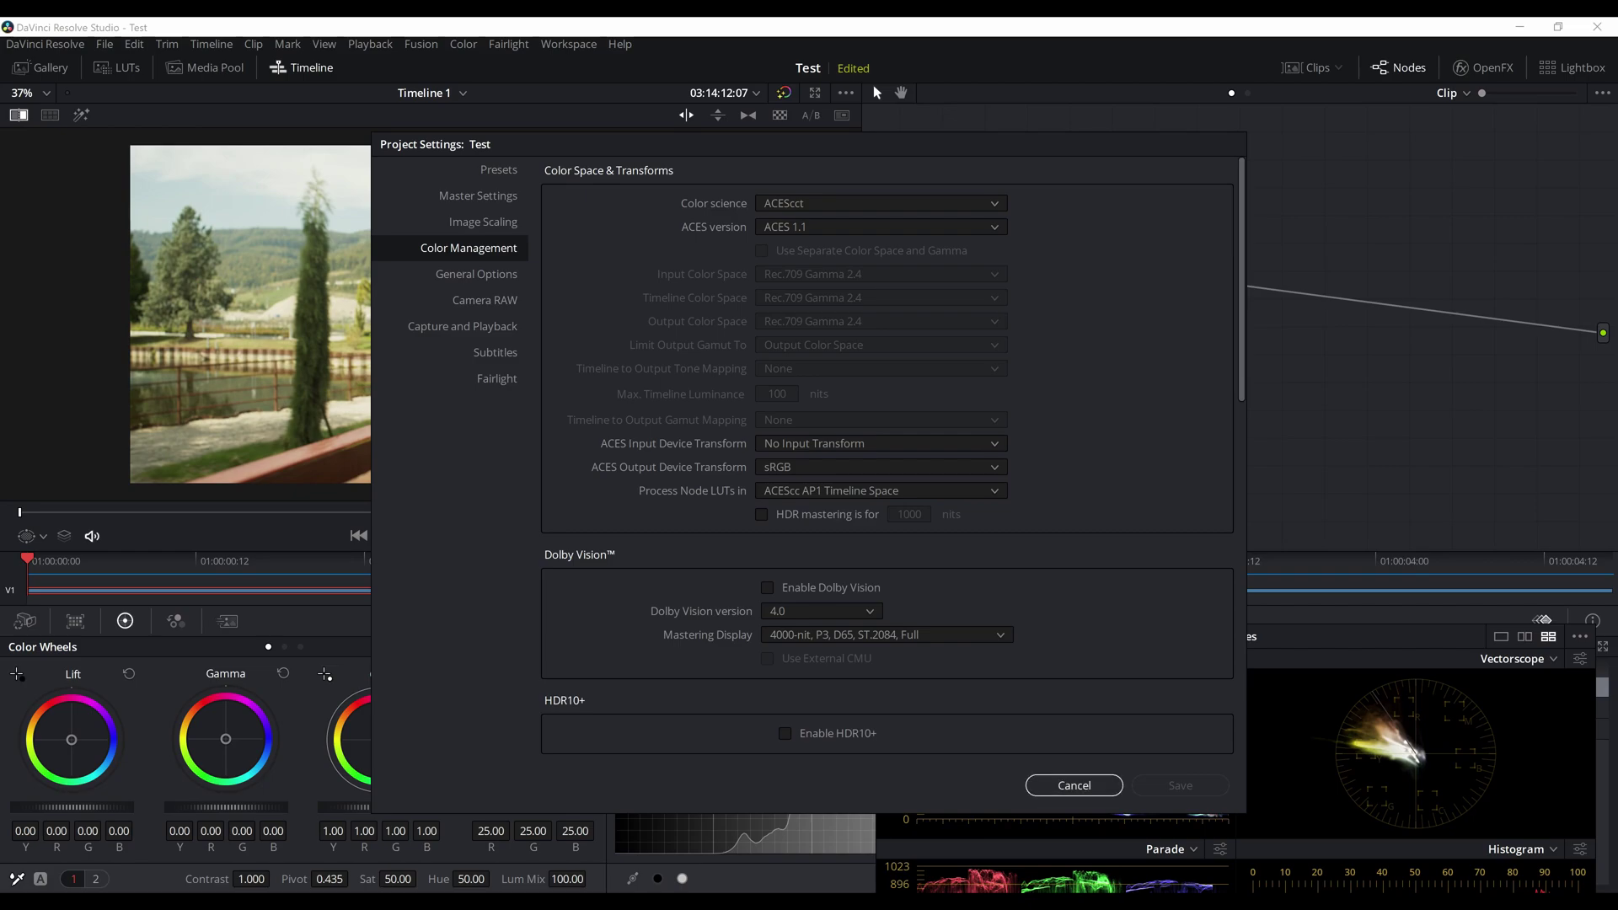
{"action": "left_click", "coordinate": [1074, 785]}
Step: Move node 01 closer to the source input and raise the Scopes window to reveal all four scopes fully
{"action": "left_click_drag", "start_coordinate": [970, 256], "coordinate": [960, 279]}
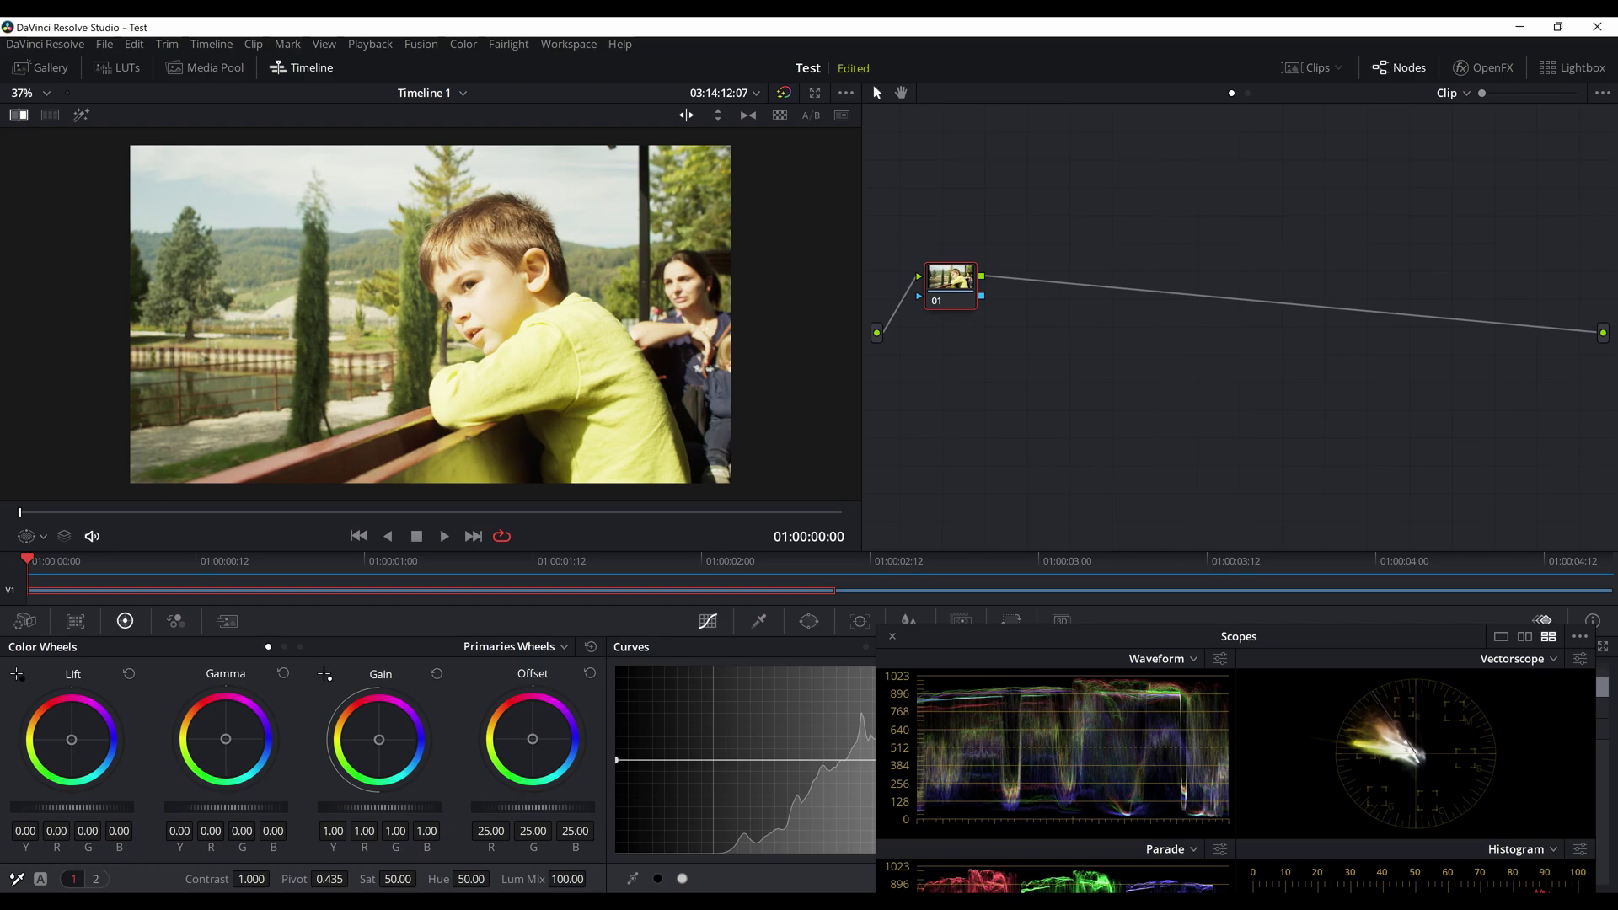
{"action": "left_click_drag", "start_coordinate": [1239, 636], "coordinate": [1248, 486]}
{"action": "left_click_drag", "start_coordinate": [954, 280], "coordinate": [938, 282]}
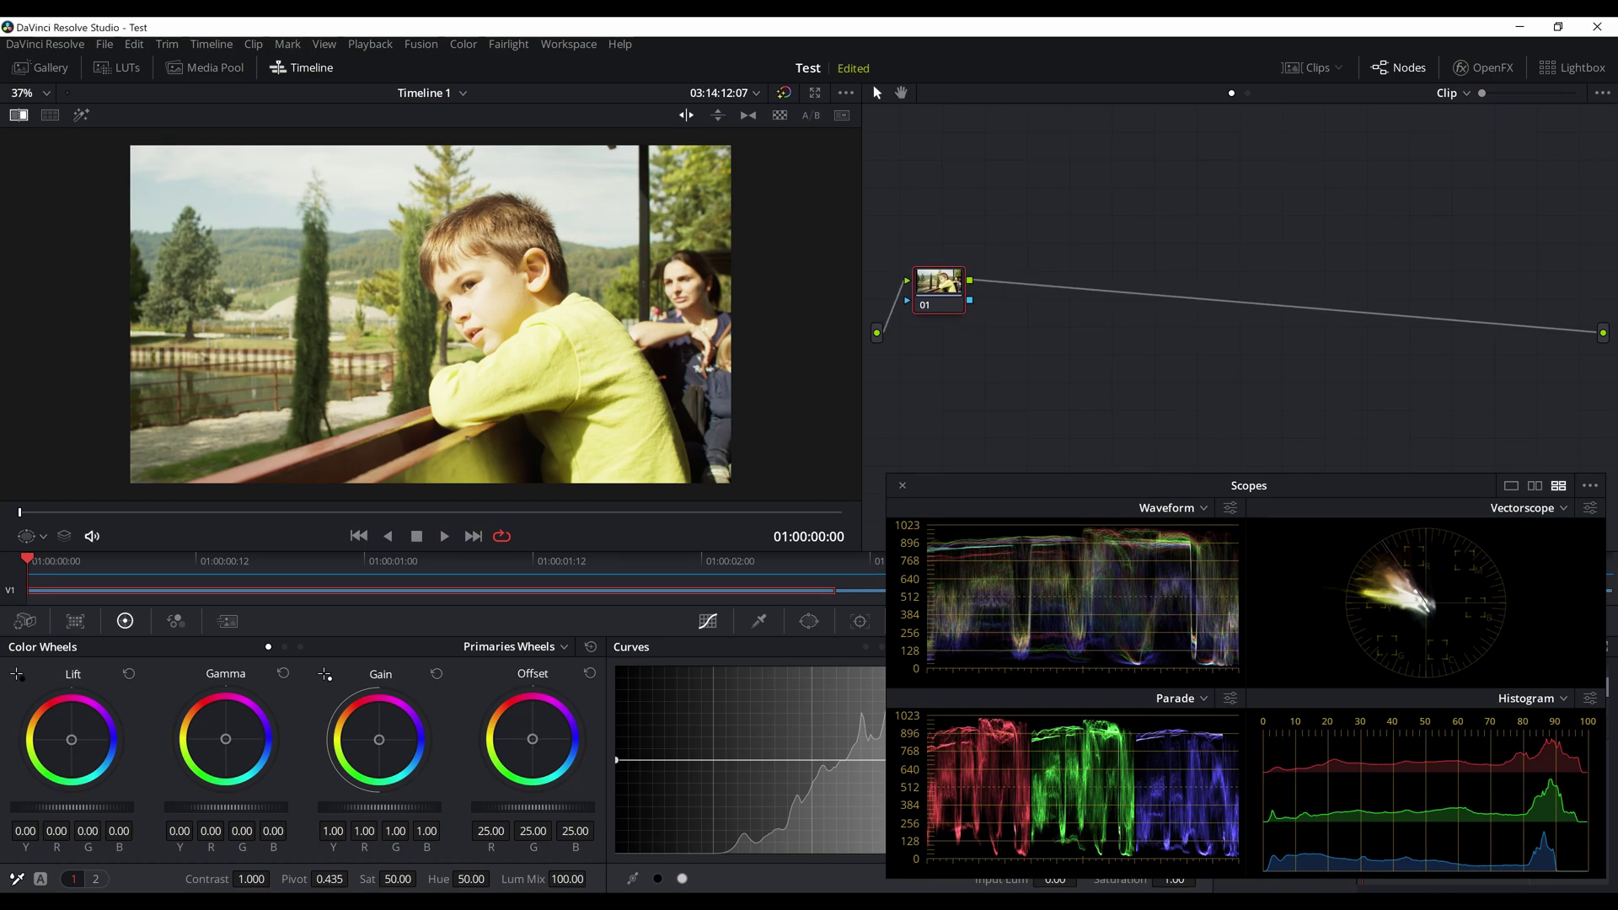
Step: Add two serial nodes after node 01 and apply the LMT Neon Suppression CLF LUT to node 01
{"action": "key", "text": "alt+s"}
{"action": "key", "text": "alt+s"}
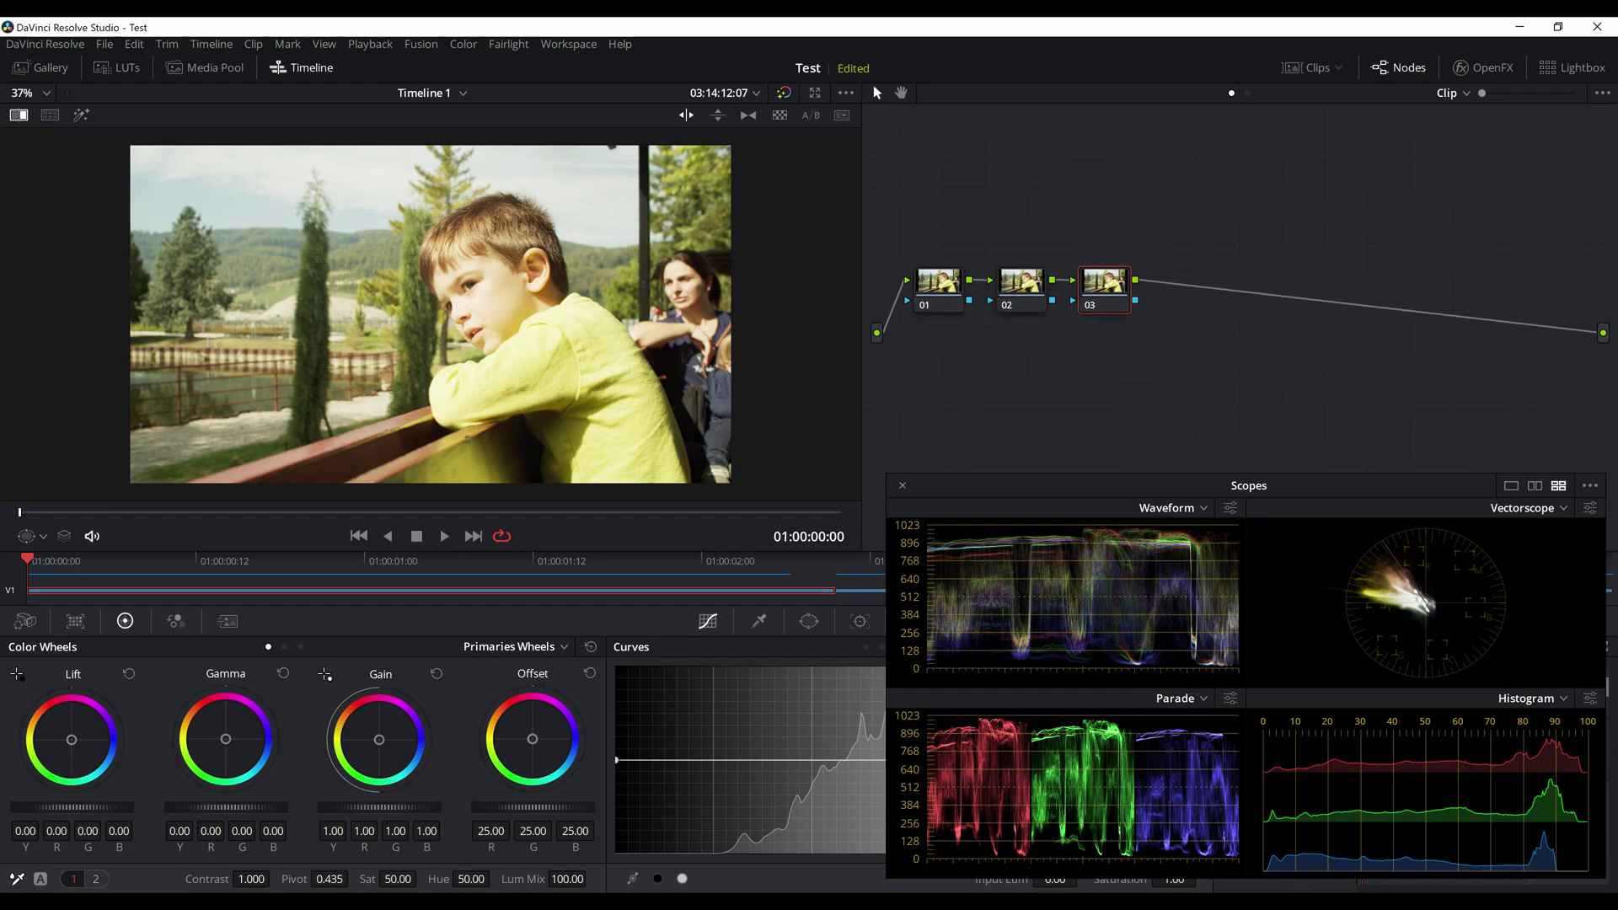
{"action": "left_click", "coordinate": [939, 284]}
{"action": "right_click", "coordinate": [938, 287]}
{"action": "mouse_move", "coordinate": [969, 495]}
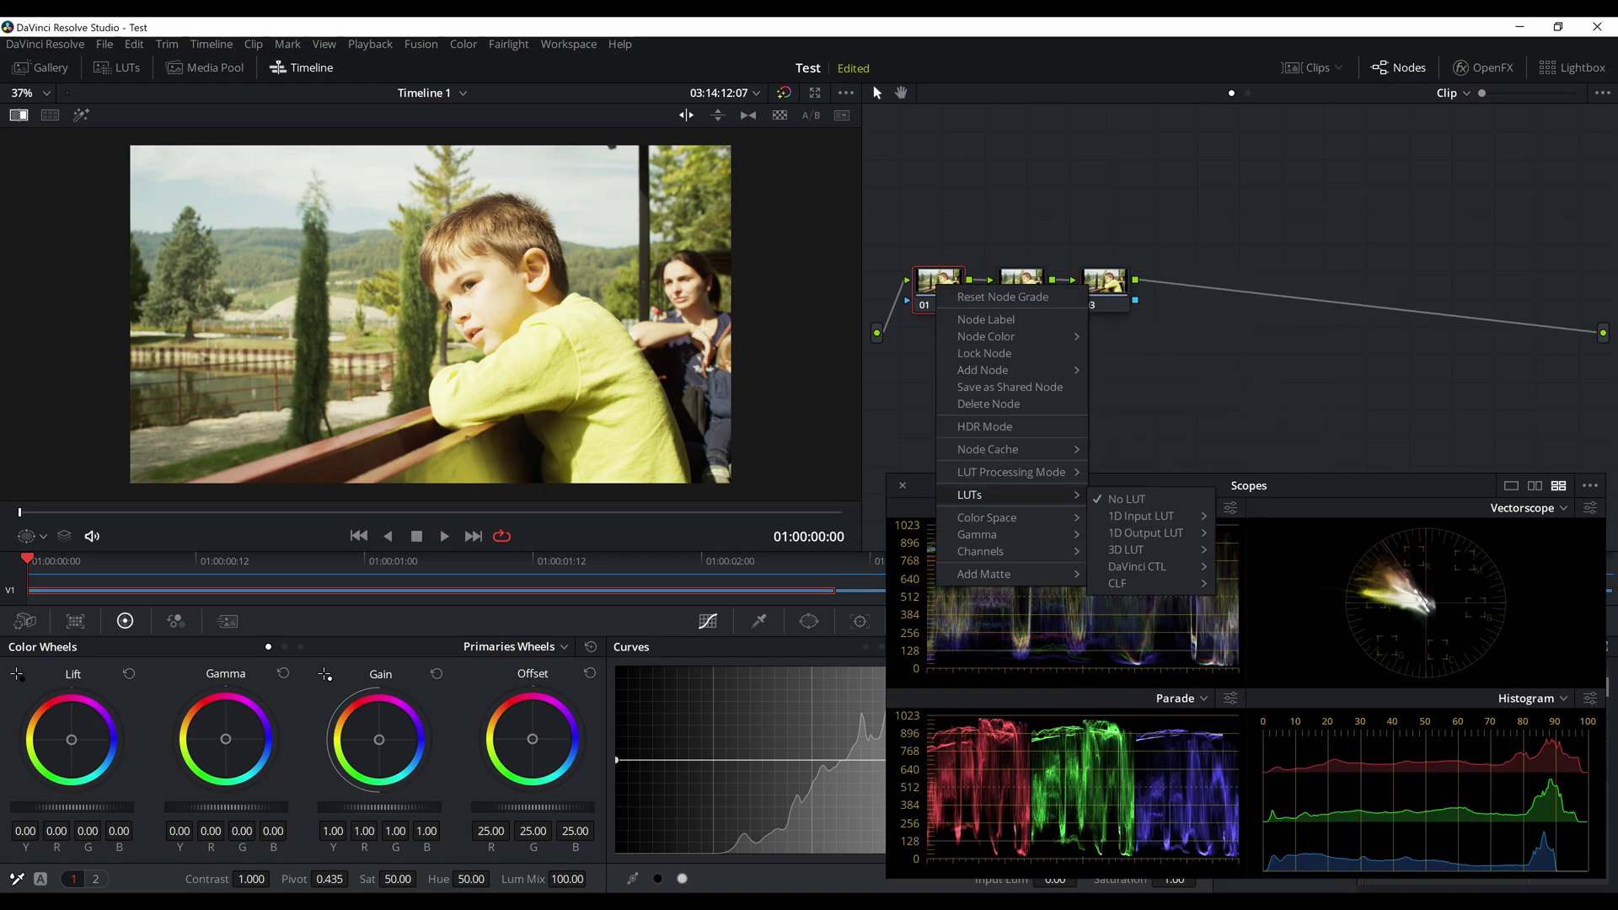
{"action": "mouse_move", "coordinate": [1121, 583]}
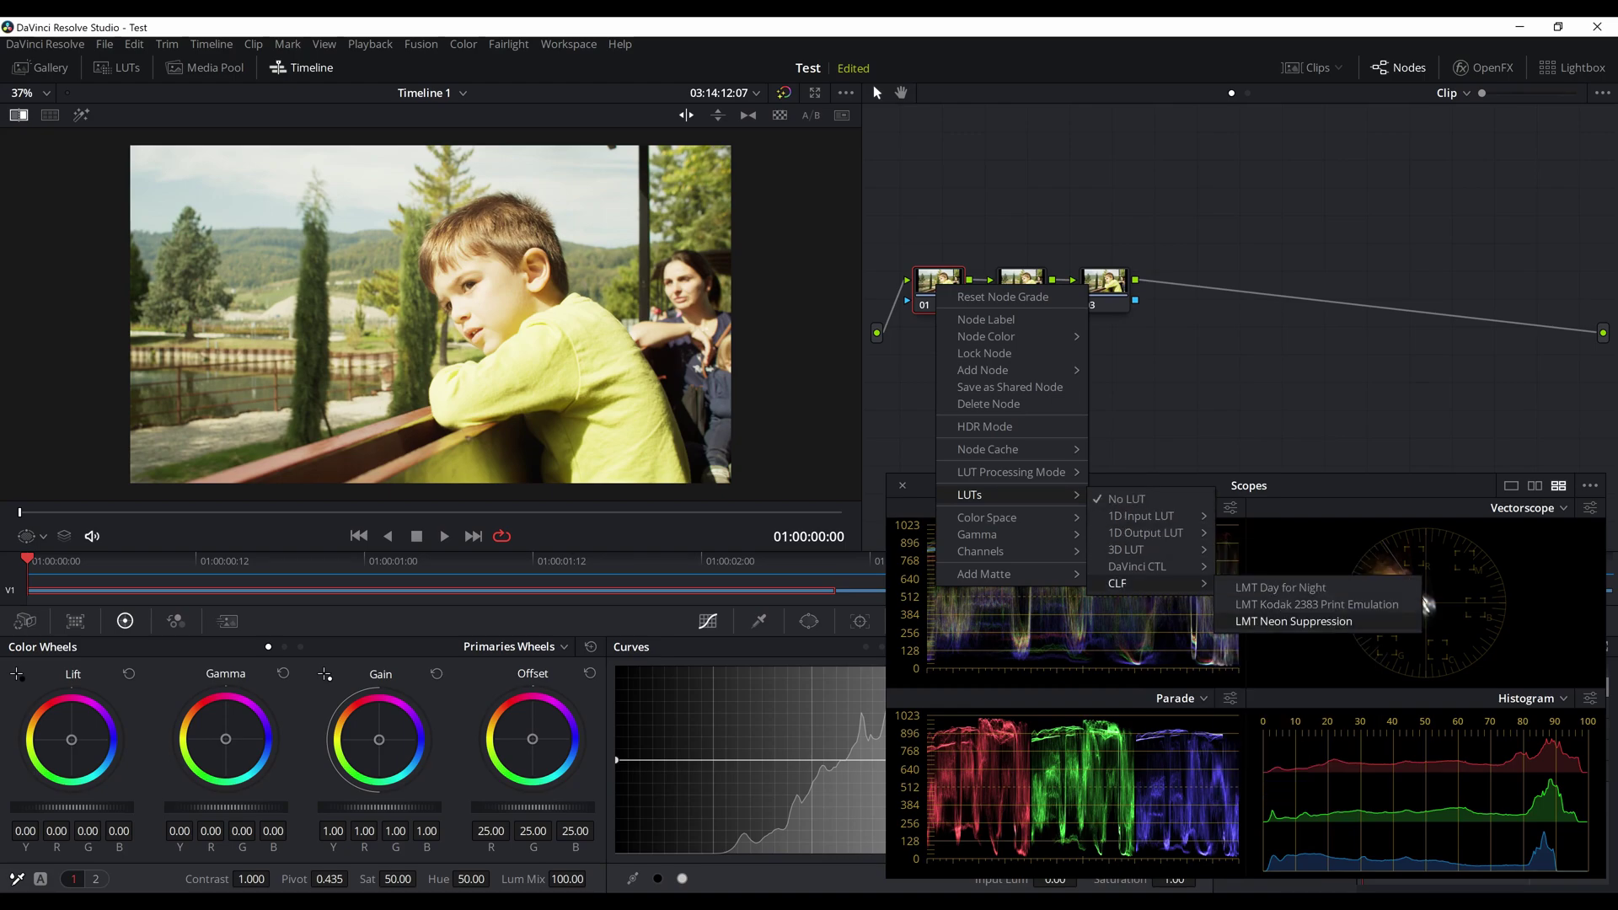
{"action": "left_click", "coordinate": [1294, 621]}
Step: Move node 02 closer to node 01, and toggle node 01 off and on to compare the LUT's effect
{"action": "left_click_drag", "start_coordinate": [938, 289], "coordinate": [1012, 289]}
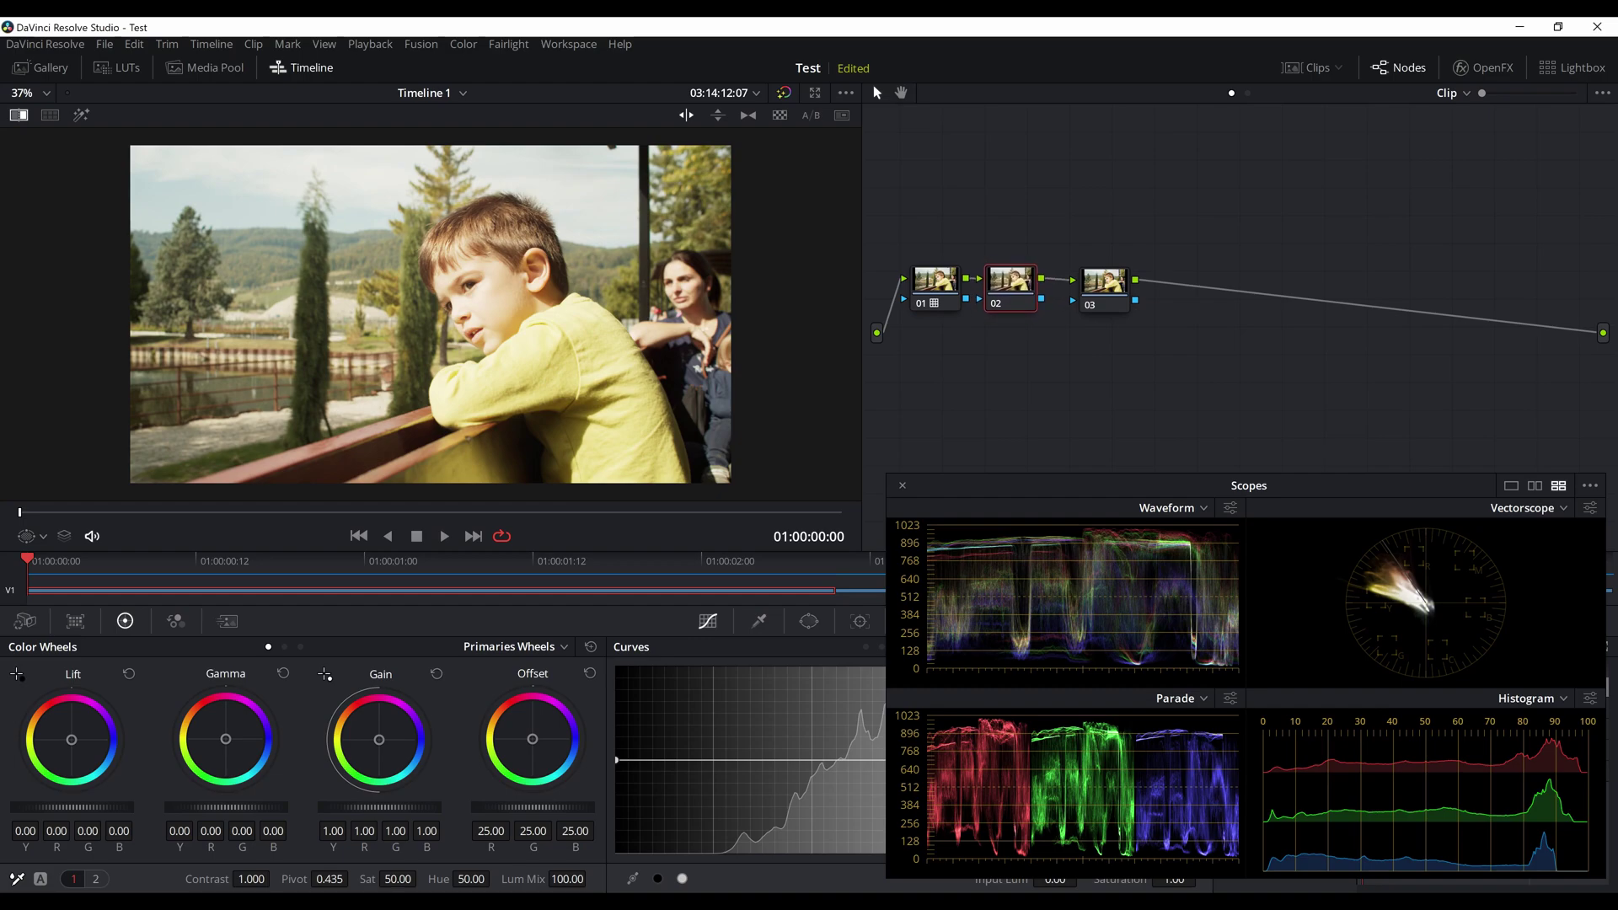
{"action": "left_click", "coordinate": [936, 282]}
{"action": "left_click", "coordinate": [922, 303]}
{"action": "left_click", "coordinate": [922, 304]}
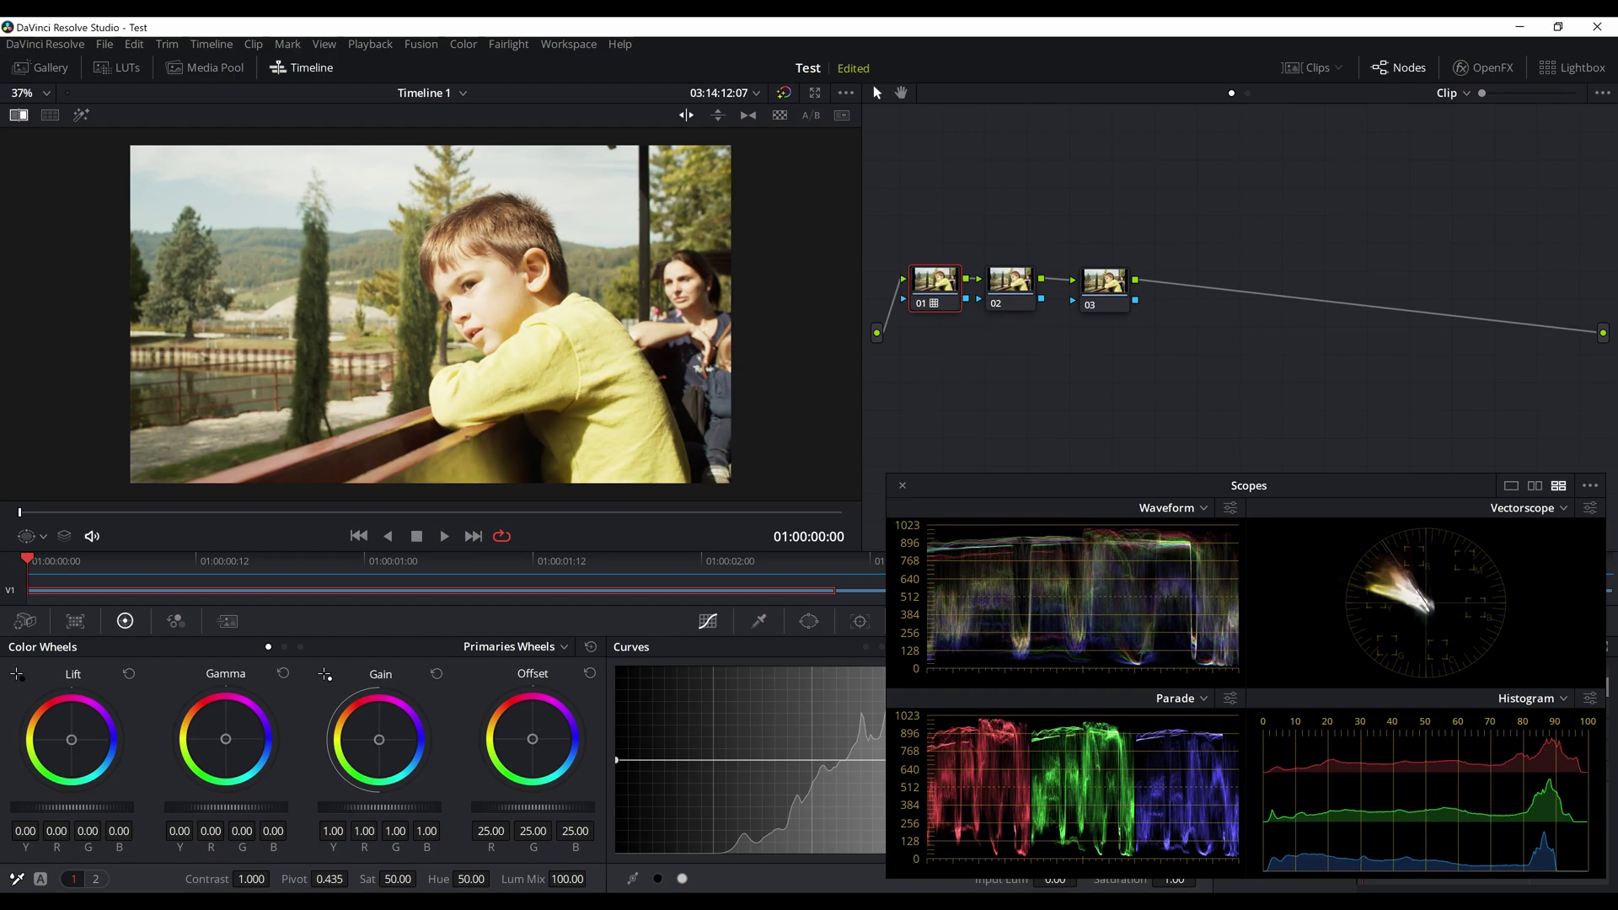
Step: Toggle node 01 off and on to compare, and move node 03 slightly farther from node 02
{"action": "key", "text": "ctrl+d"}
{"action": "key", "text": "ctrl+d"}
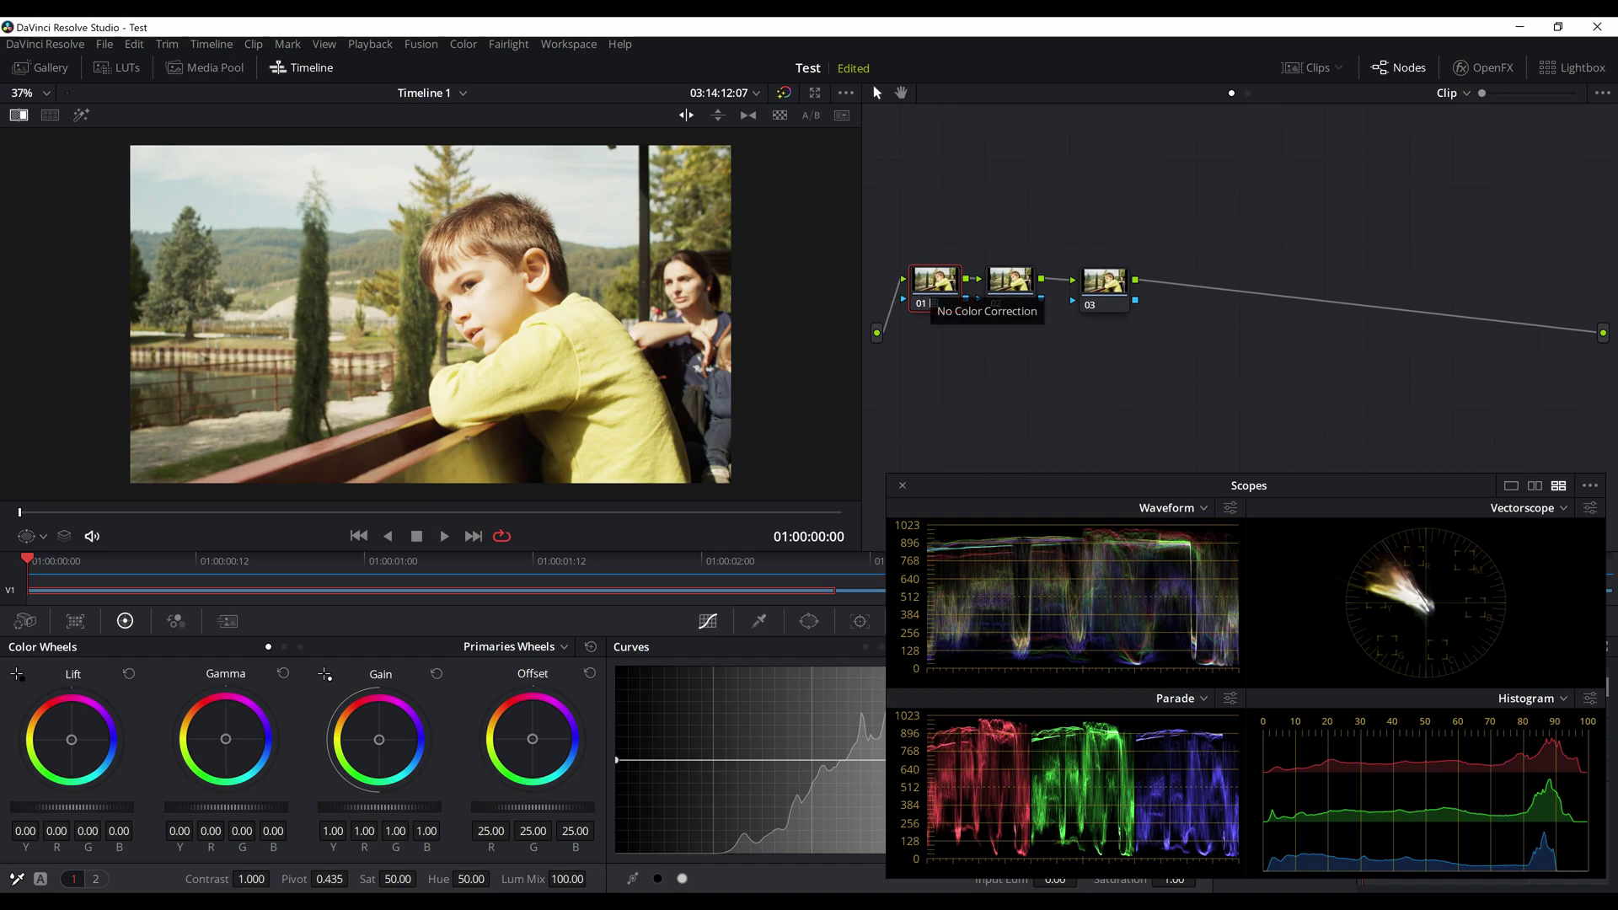
{"action": "left_click", "coordinate": [1011, 286]}
{"action": "left_click_drag", "start_coordinate": [1105, 289], "coordinate": [1122, 287]}
{"action": "left_click_drag", "start_coordinate": [1012, 286], "coordinate": [1007, 287]}
{"action": "left_click", "coordinate": [936, 276]}
{"action": "right_click", "coordinate": [935, 274]}
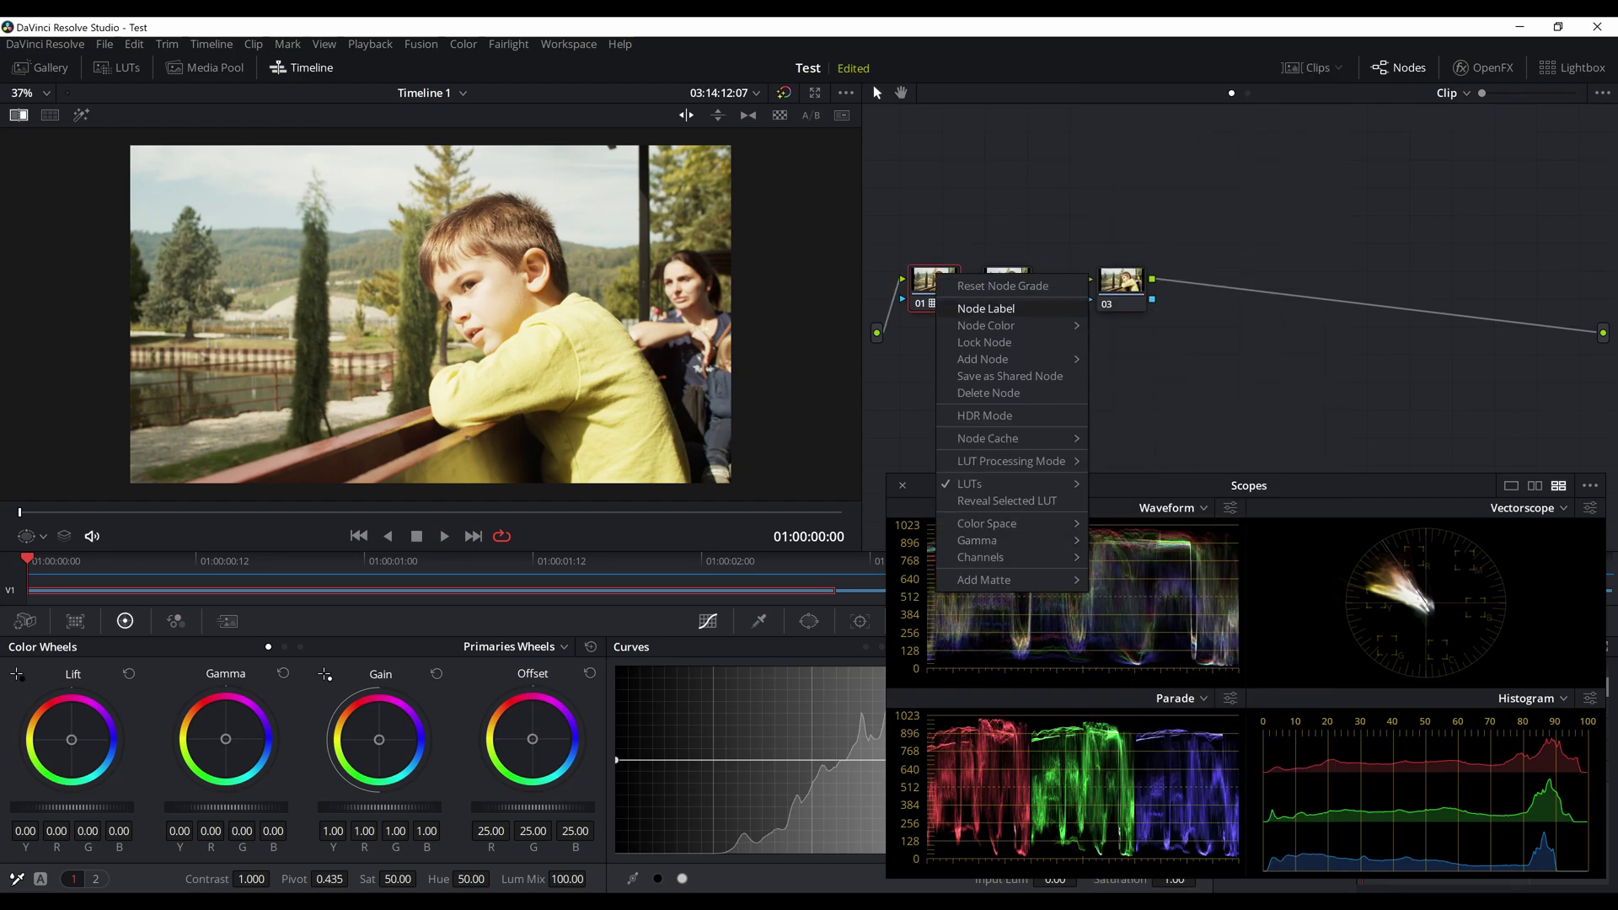
{"action": "left_click", "coordinate": [1025, 253]}
{"action": "left_click", "coordinate": [1008, 282]}
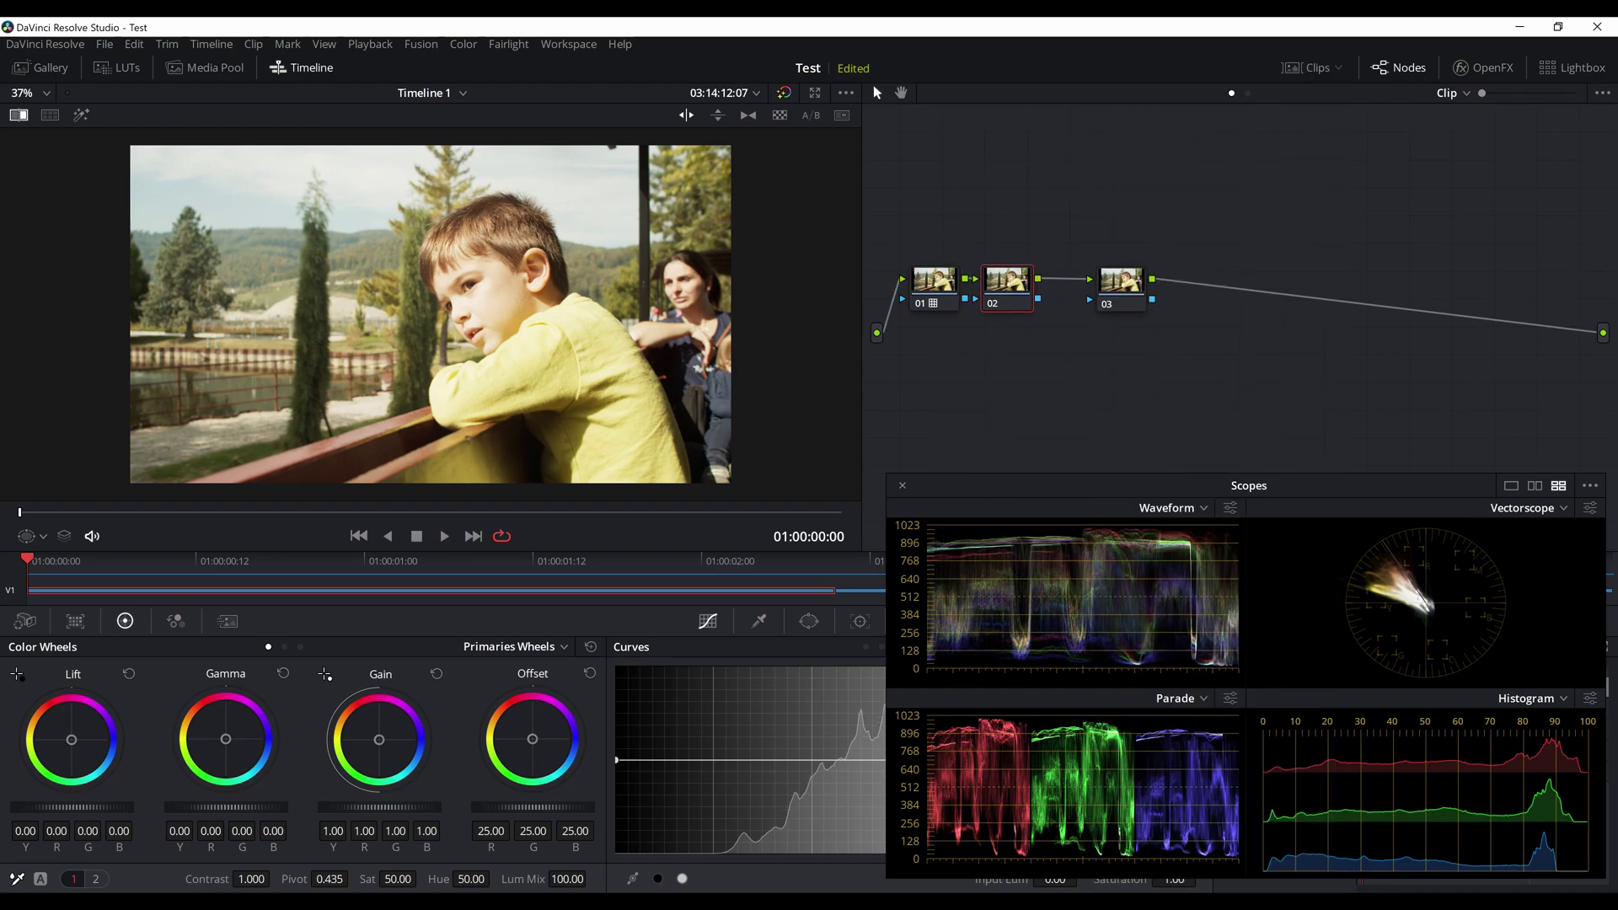
Step: Raise the Scopes window and set node 02's primaries to lift 0.01, gamma -0.03 and gain 0.89
{"action": "left_click_drag", "start_coordinate": [1130, 486], "coordinate": [1140, 463]}
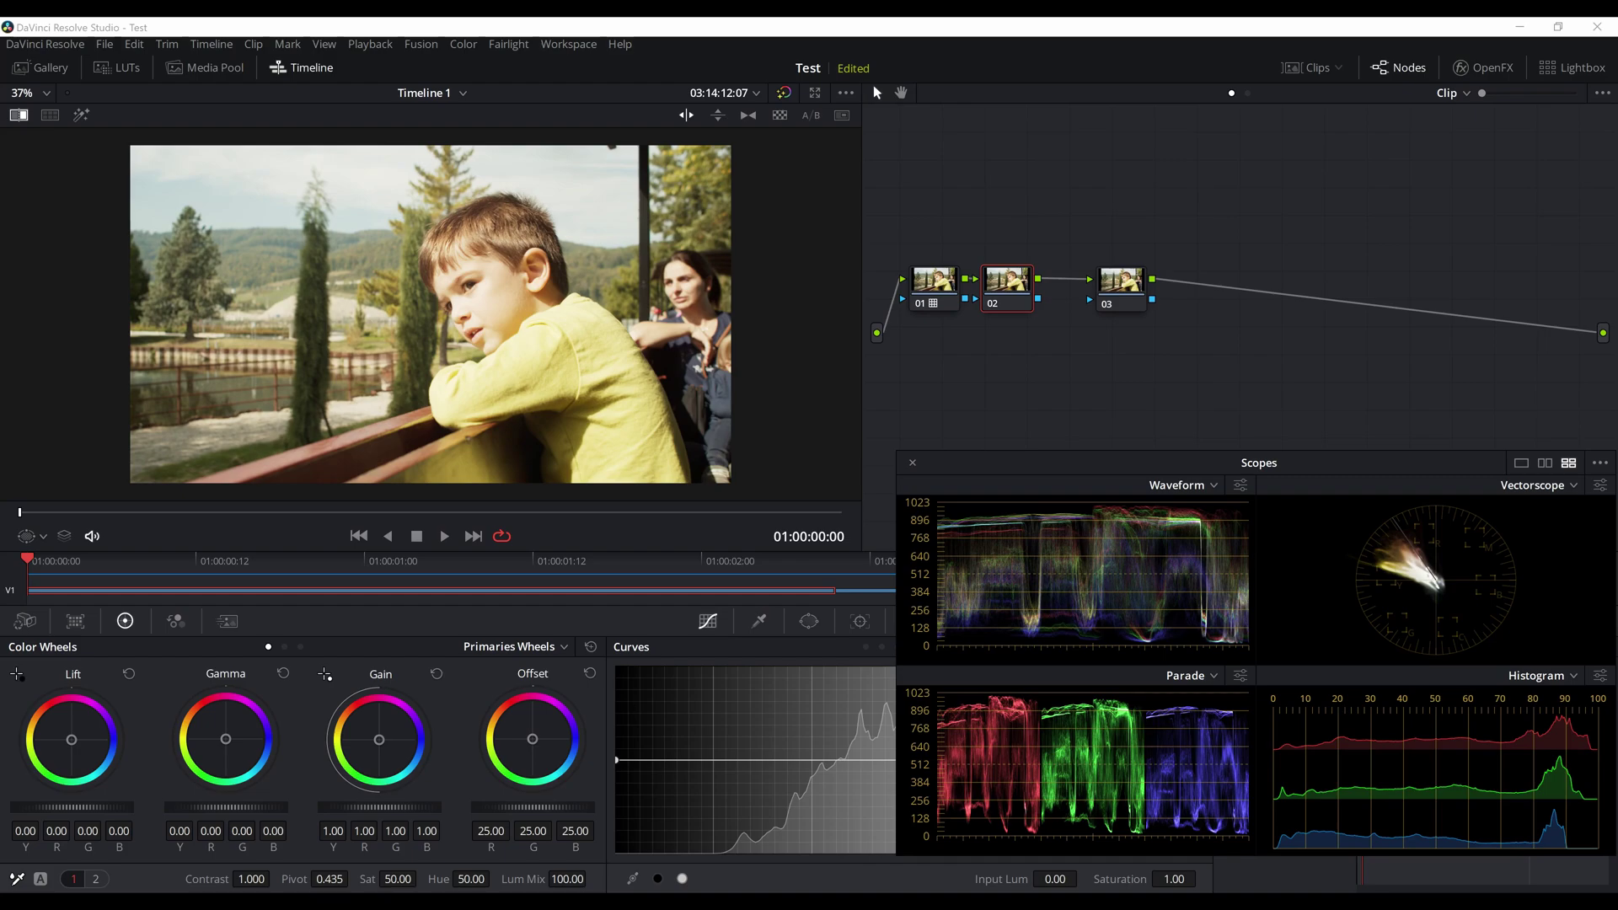
{"action": "left_click_drag", "start_coordinate": [226, 808], "coordinate": [201, 808]}
{"action": "left_click_drag", "start_coordinate": [380, 808], "coordinate": [359, 807]}
{"action": "left_click_drag", "start_coordinate": [226, 808], "coordinate": [237, 807]}
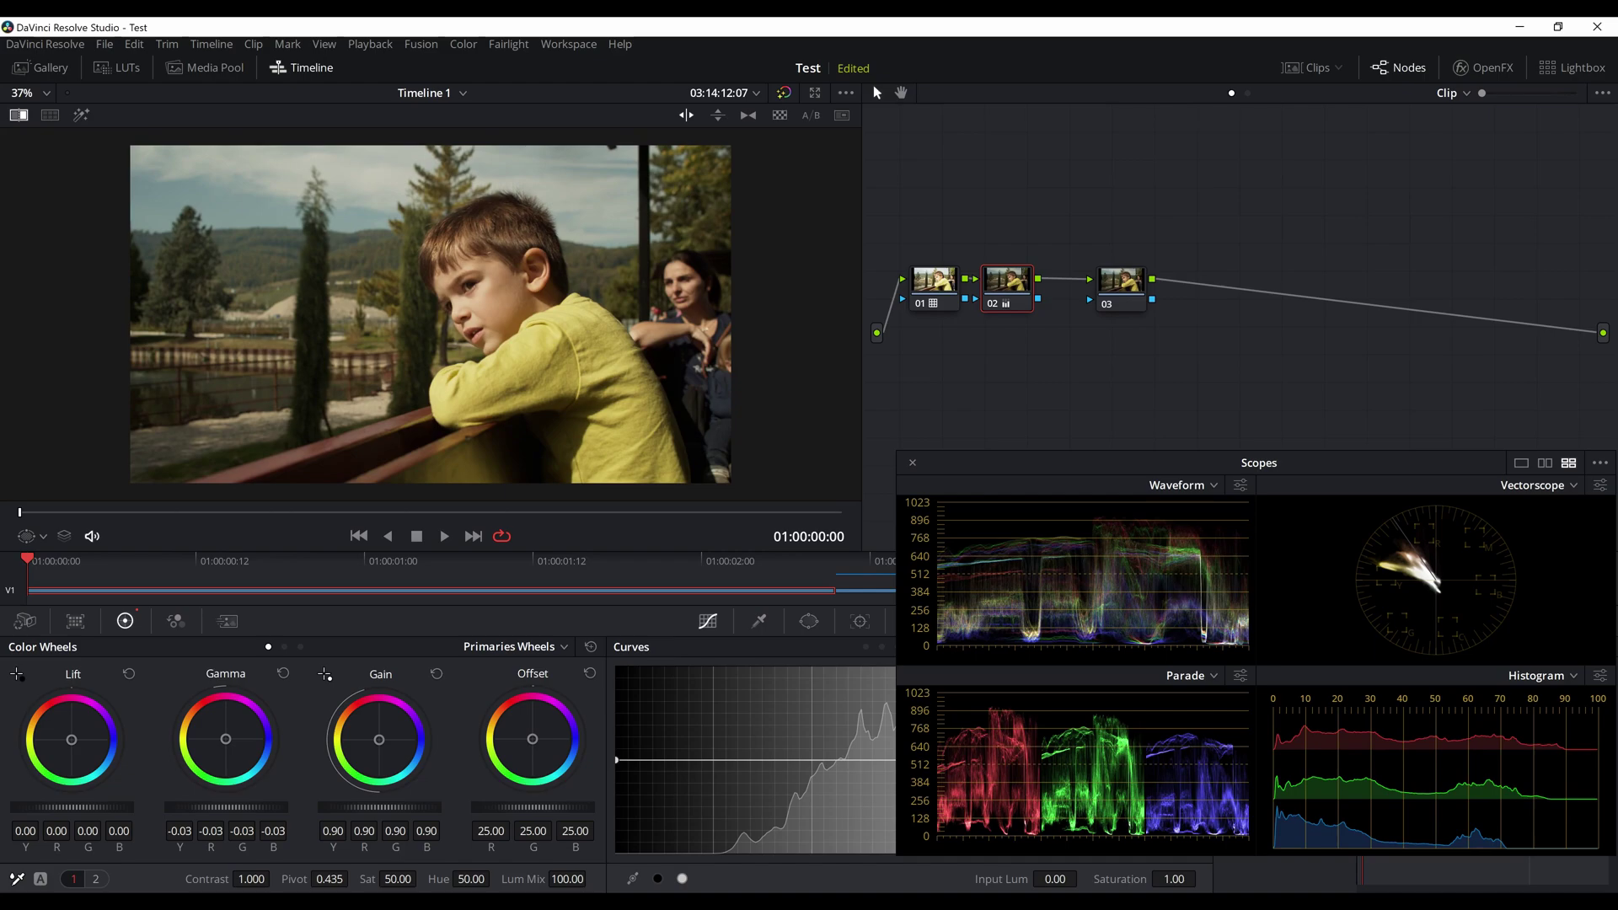
{"action": "left_click_drag", "start_coordinate": [379, 807], "coordinate": [376, 807]}
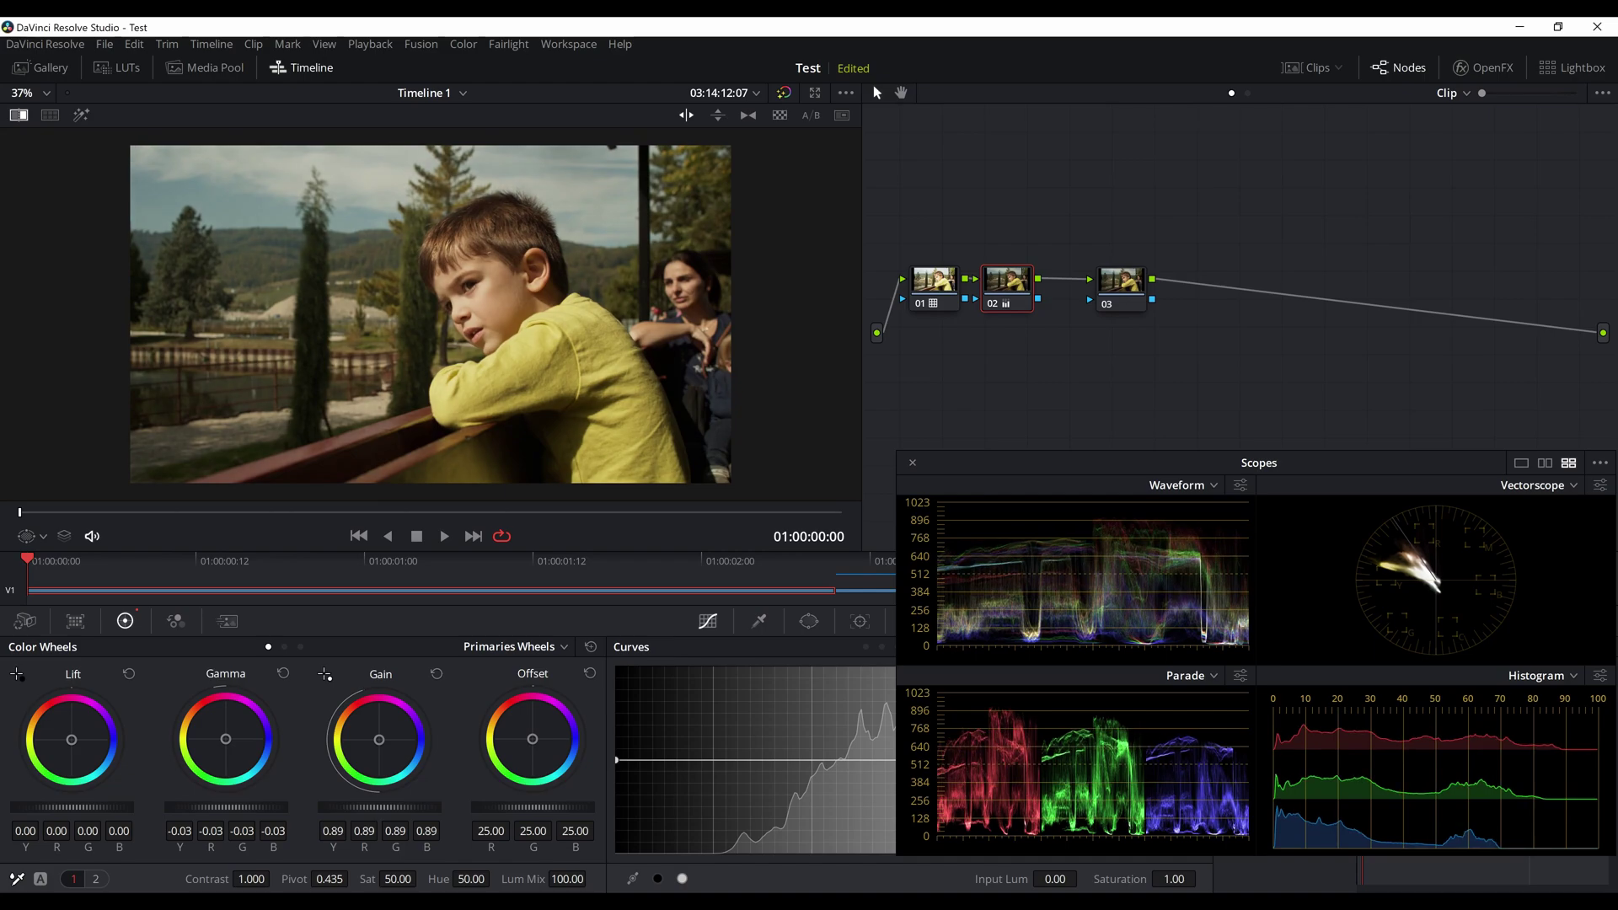
{"action": "left_click_drag", "start_coordinate": [71, 807], "coordinate": [73, 807]}
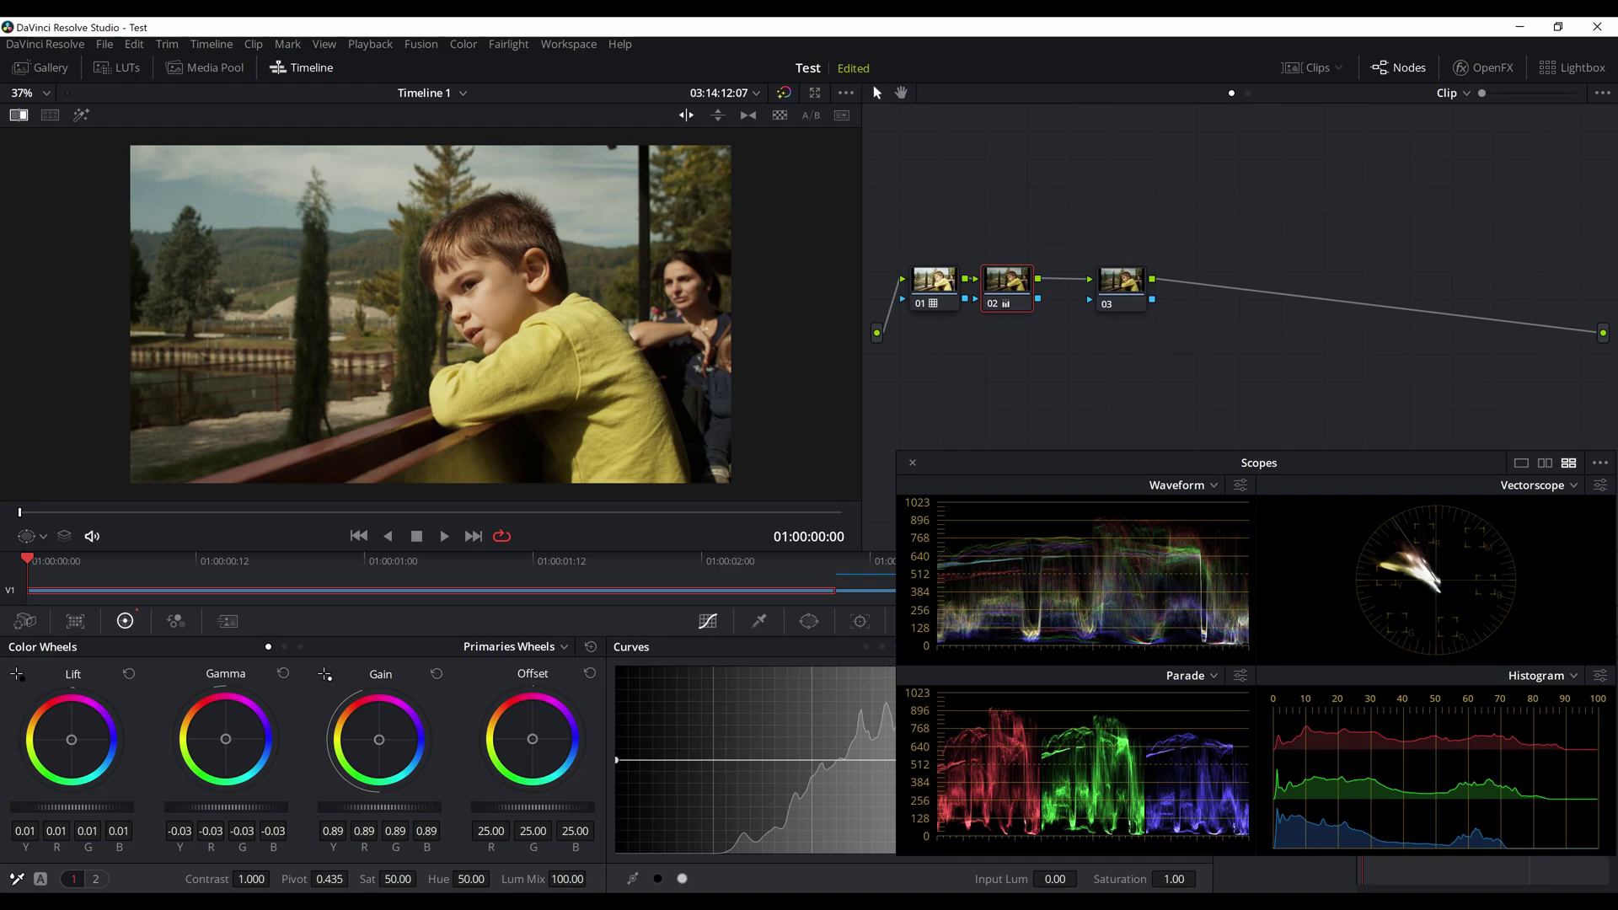
Step: Try a contrast of 0.988 on node 02 and set it back to 1.000
{"action": "left_click_drag", "start_coordinate": [251, 879], "coordinate": [249, 879]}
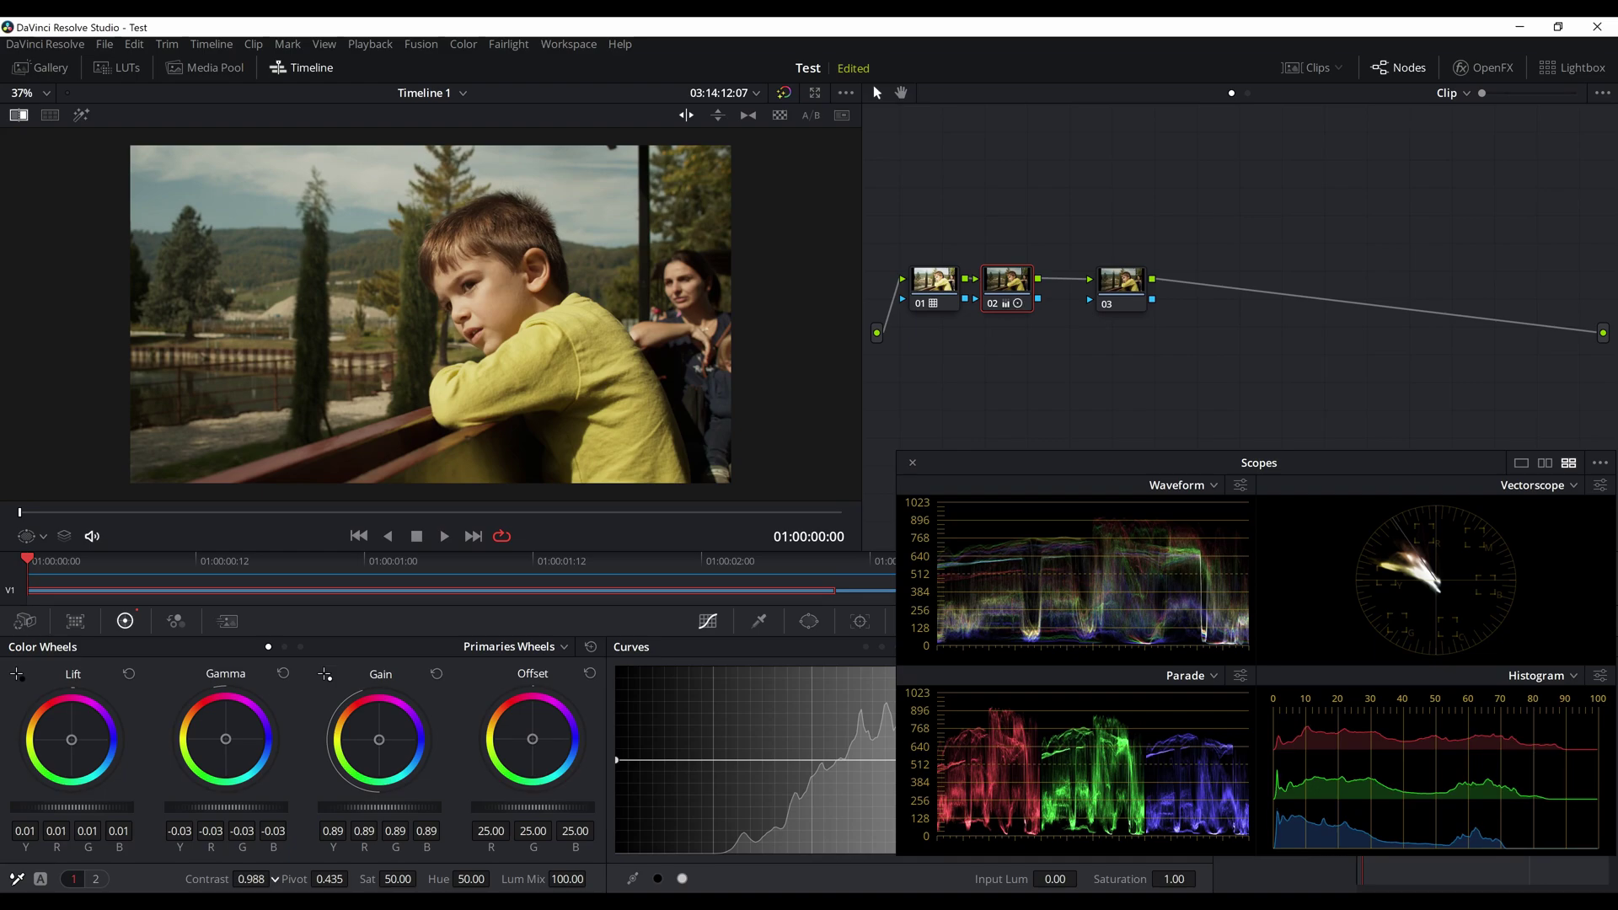
{"action": "double_click", "coordinate": [252, 879]}
{"action": "type", "text": "1"}
{"action": "key", "text": "Return"}
Step: Move node 03 closer to node 02 in the node graph
{"action": "right_click", "coordinate": [997, 259]}
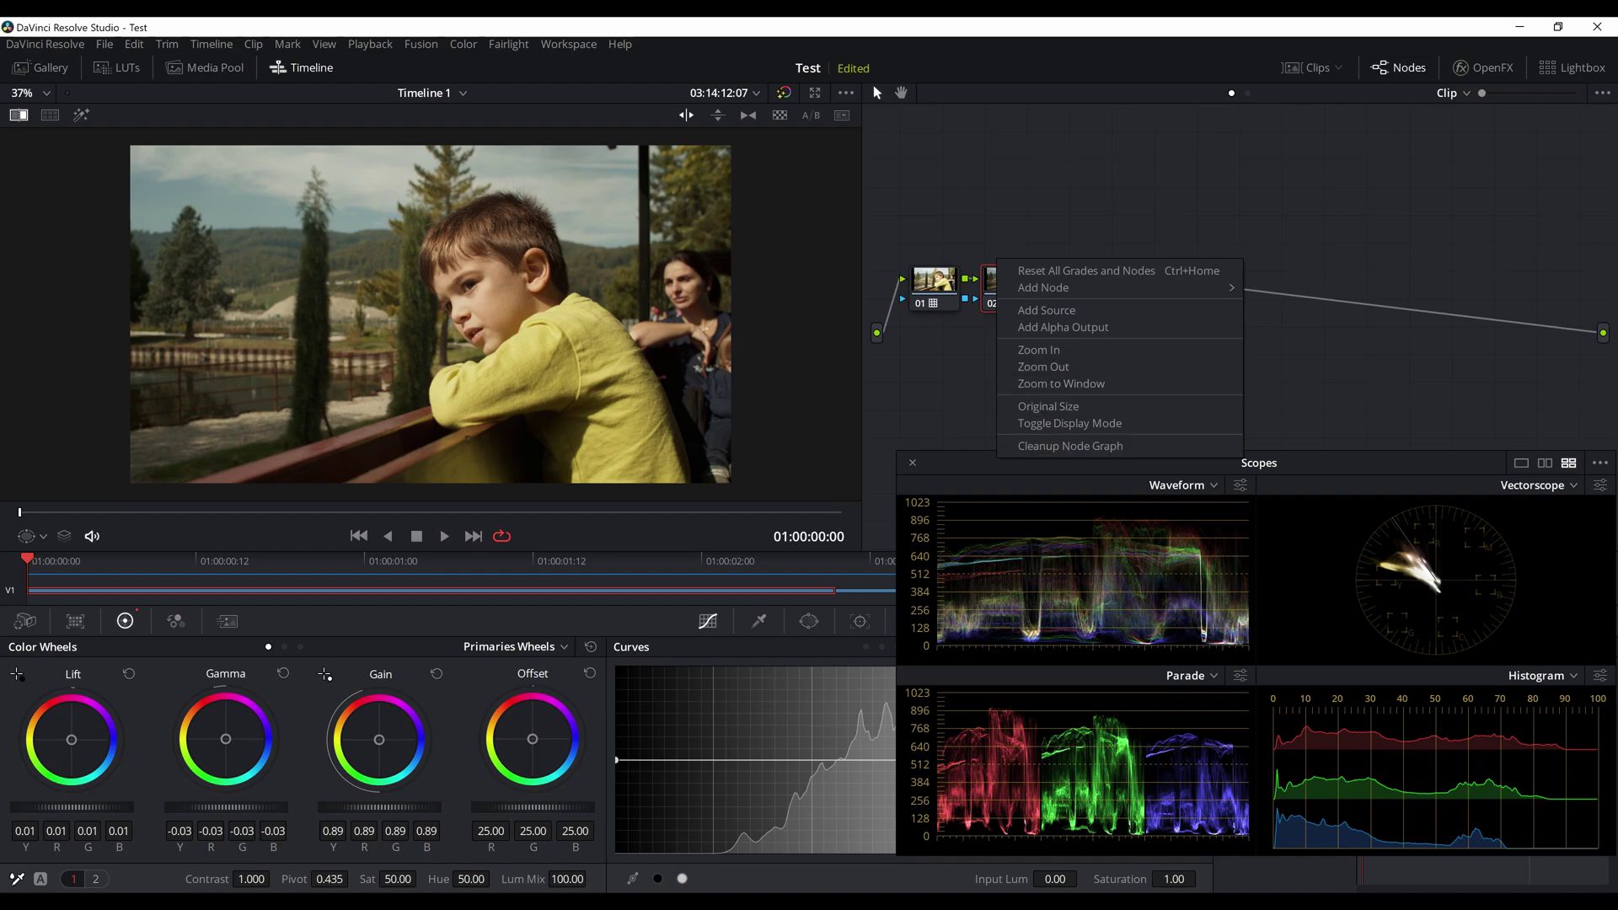
{"action": "key", "text": "alt+s"}
{"action": "left_click_drag", "start_coordinate": [1007, 288], "coordinate": [1008, 287]}
{"action": "left_click", "coordinate": [935, 287]}
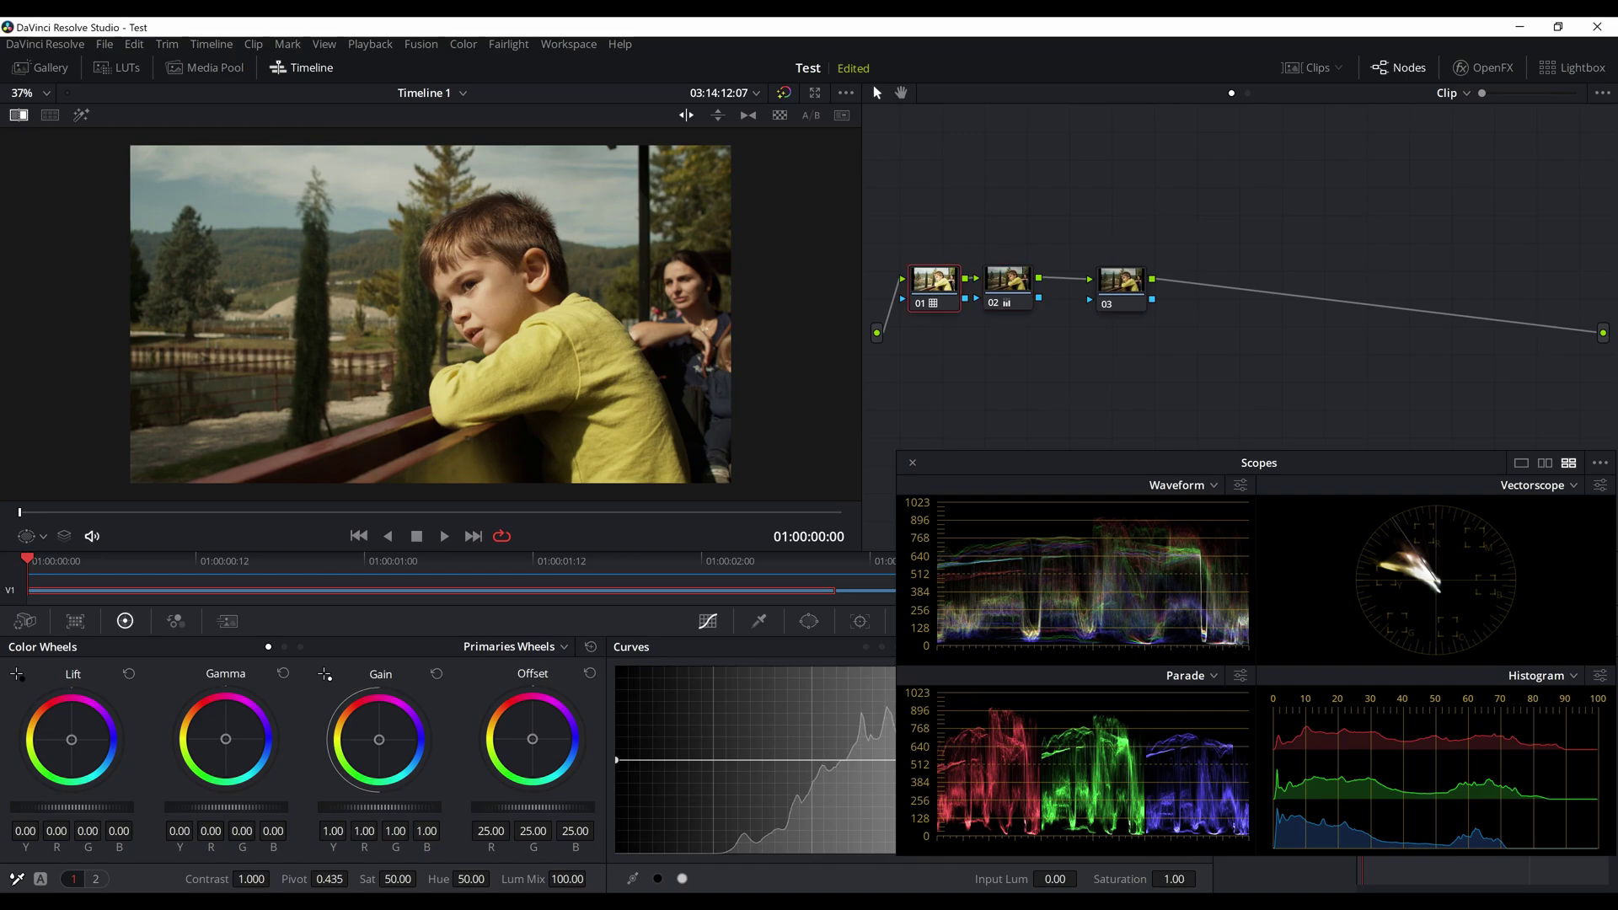
{"action": "left_click_drag", "start_coordinate": [1121, 288], "coordinate": [1105, 289]}
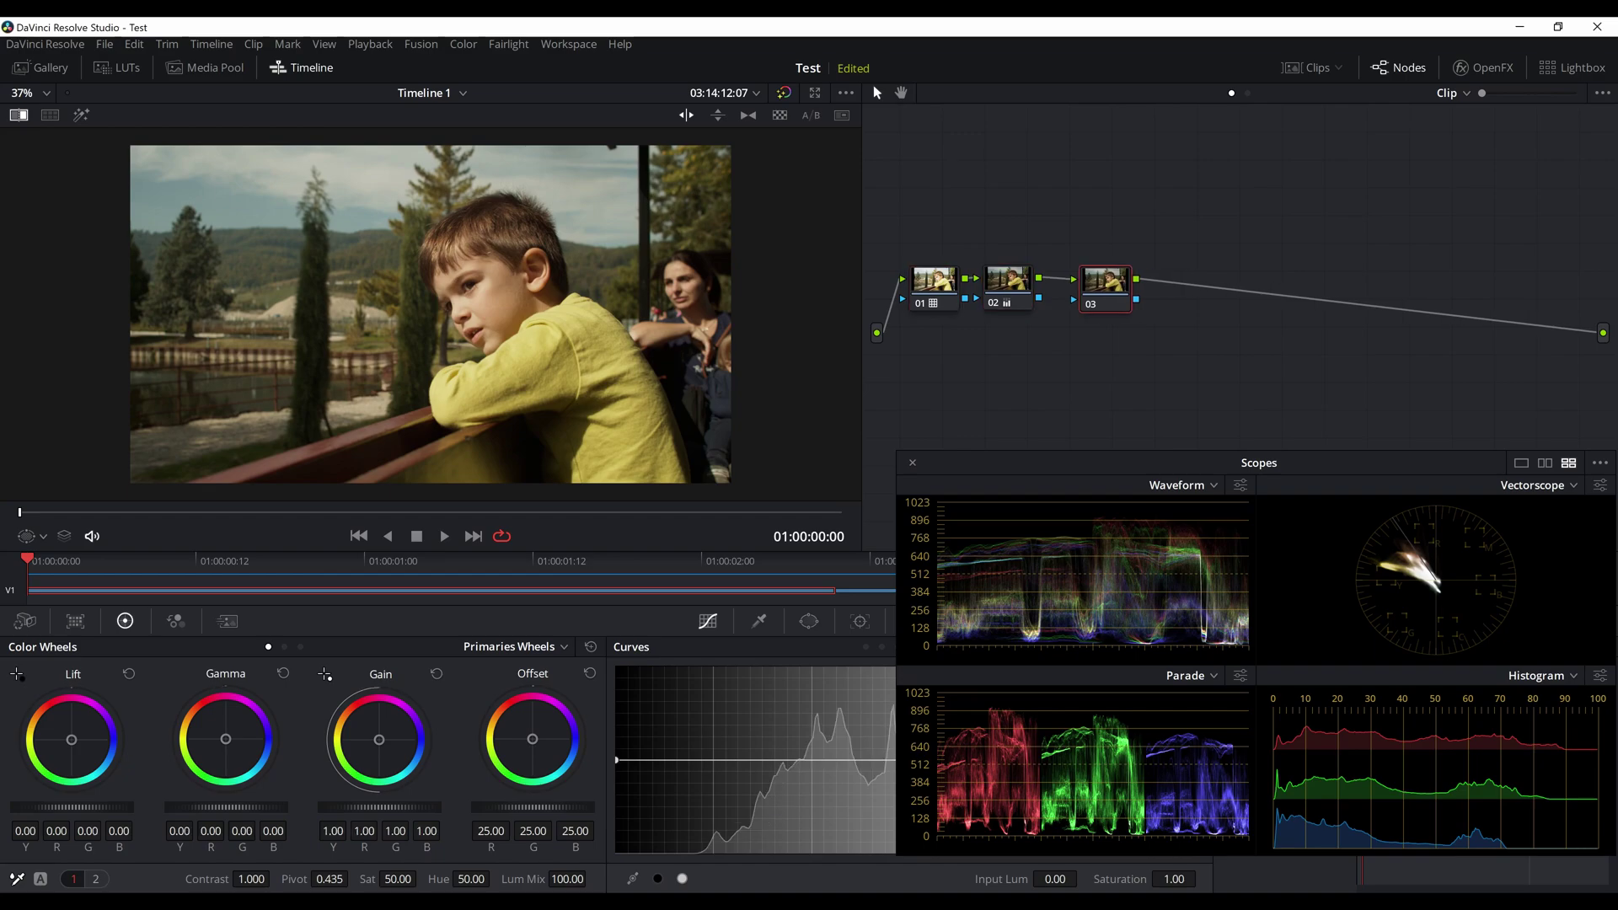
Step: Toggle node 01 and node 02 off and on in turn to compare their effect on the image
{"action": "left_click", "coordinate": [1008, 287]}
{"action": "left_click", "coordinate": [934, 288]}
{"action": "key", "text": "ctrl+d"}
{"action": "key", "text": "ctrl+d"}
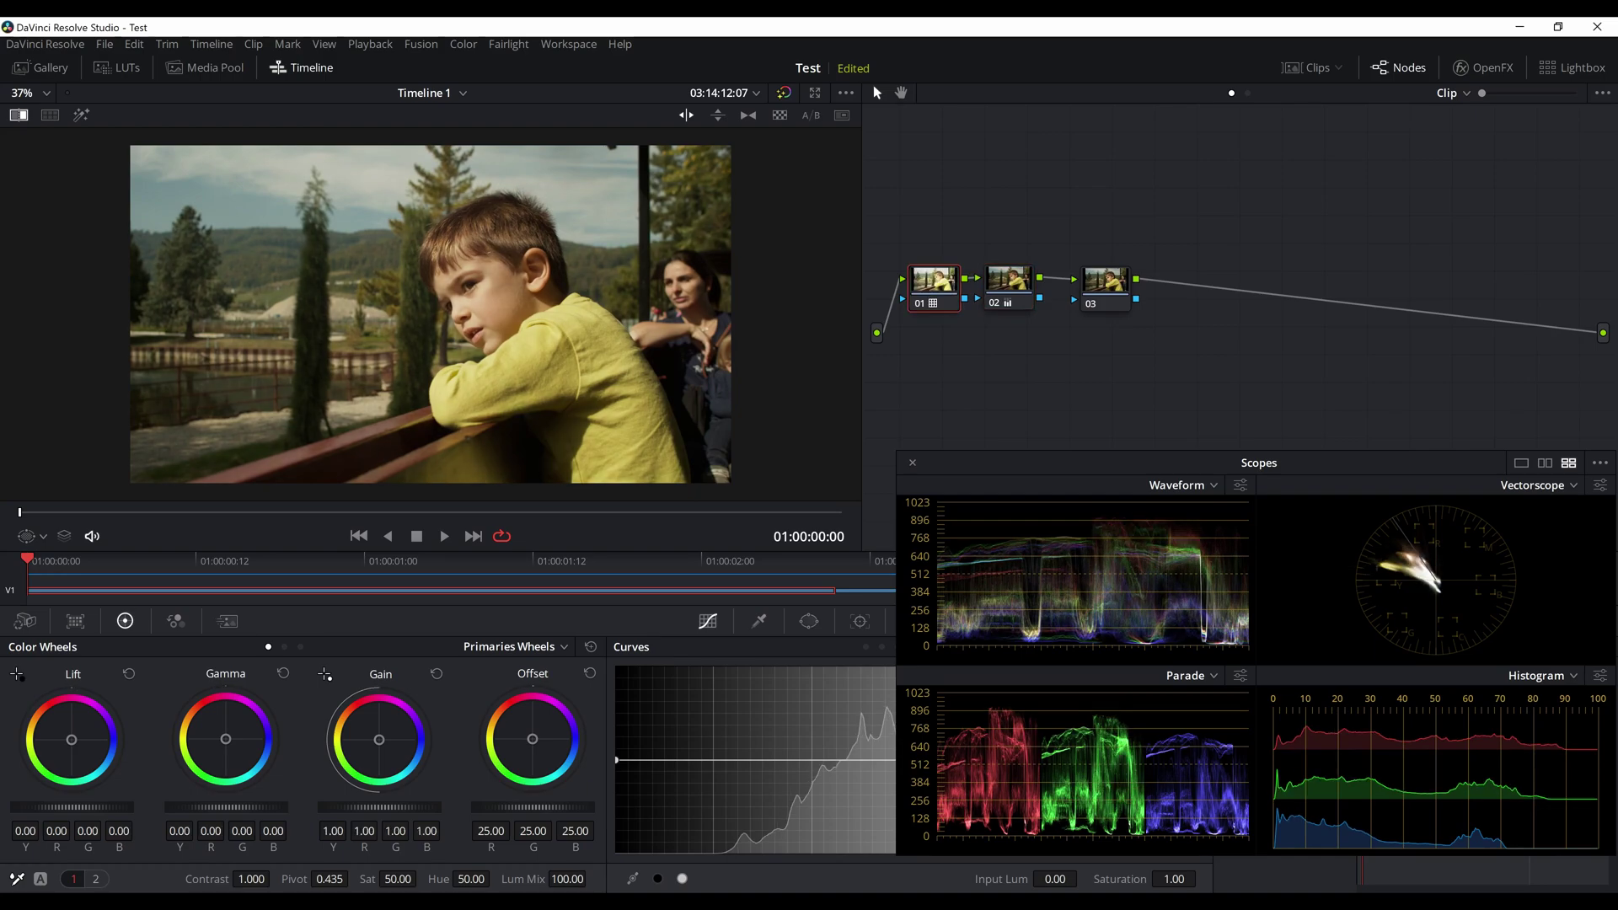
{"action": "left_click", "coordinate": [1009, 287]}
{"action": "key", "text": "ctrl+d"}
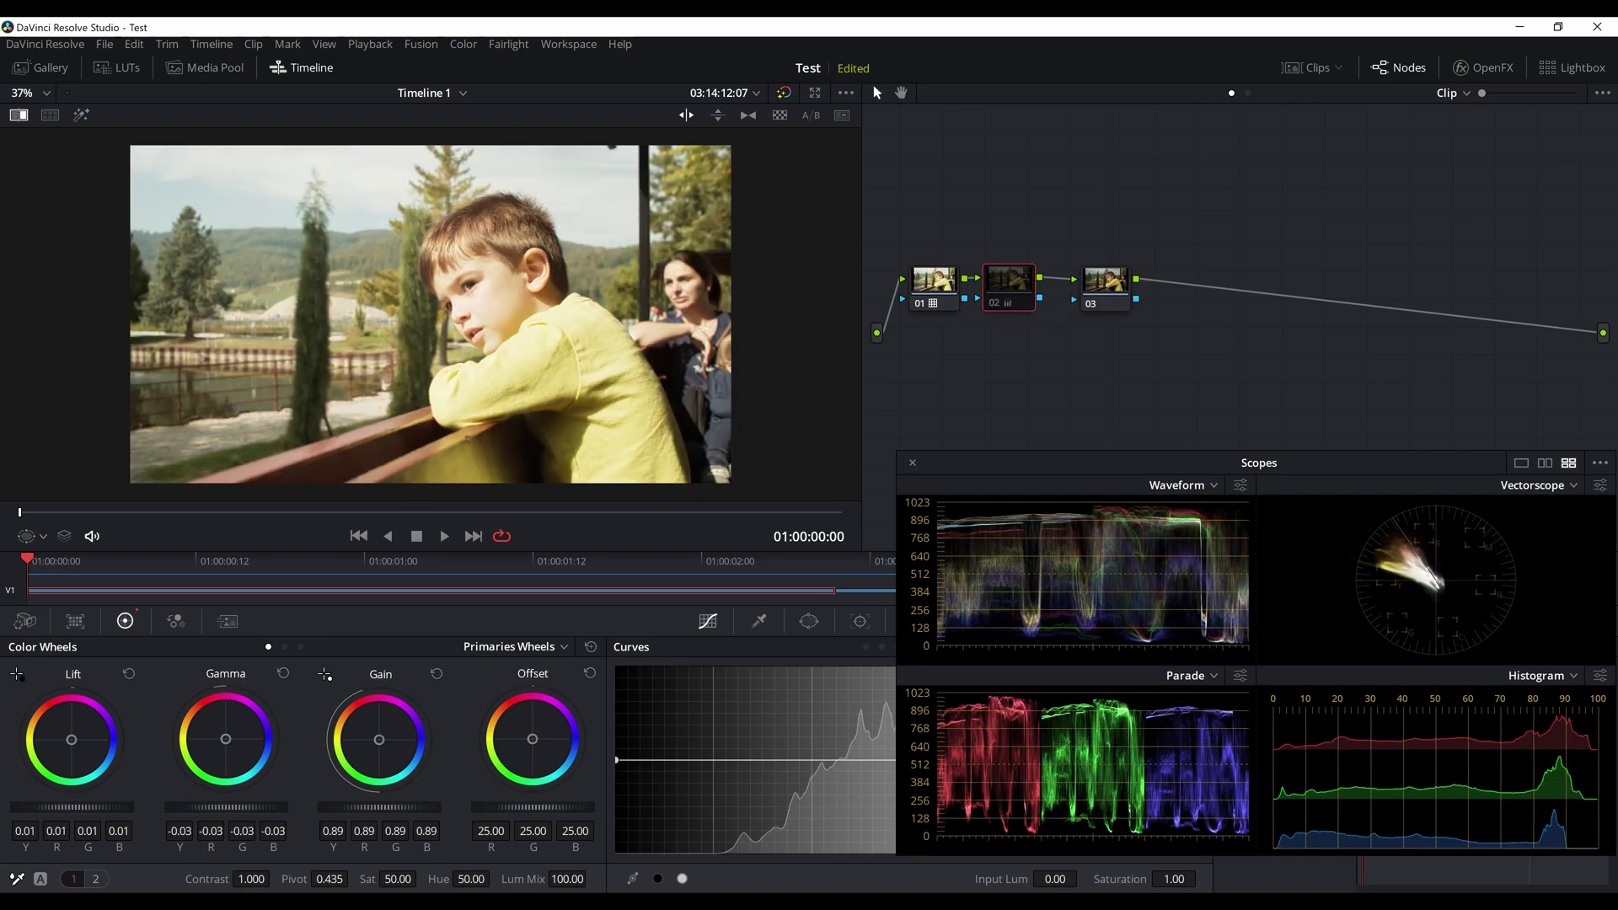
{"action": "key", "text": "ctrl+d"}
Step: Place node 03 directly beside node 02 and shift the Scopes window slightly
{"action": "left_click_drag", "start_coordinate": [1009, 287], "coordinate": [1006, 288]}
{"action": "left_click_drag", "start_coordinate": [1106, 287], "coordinate": [1081, 282]}
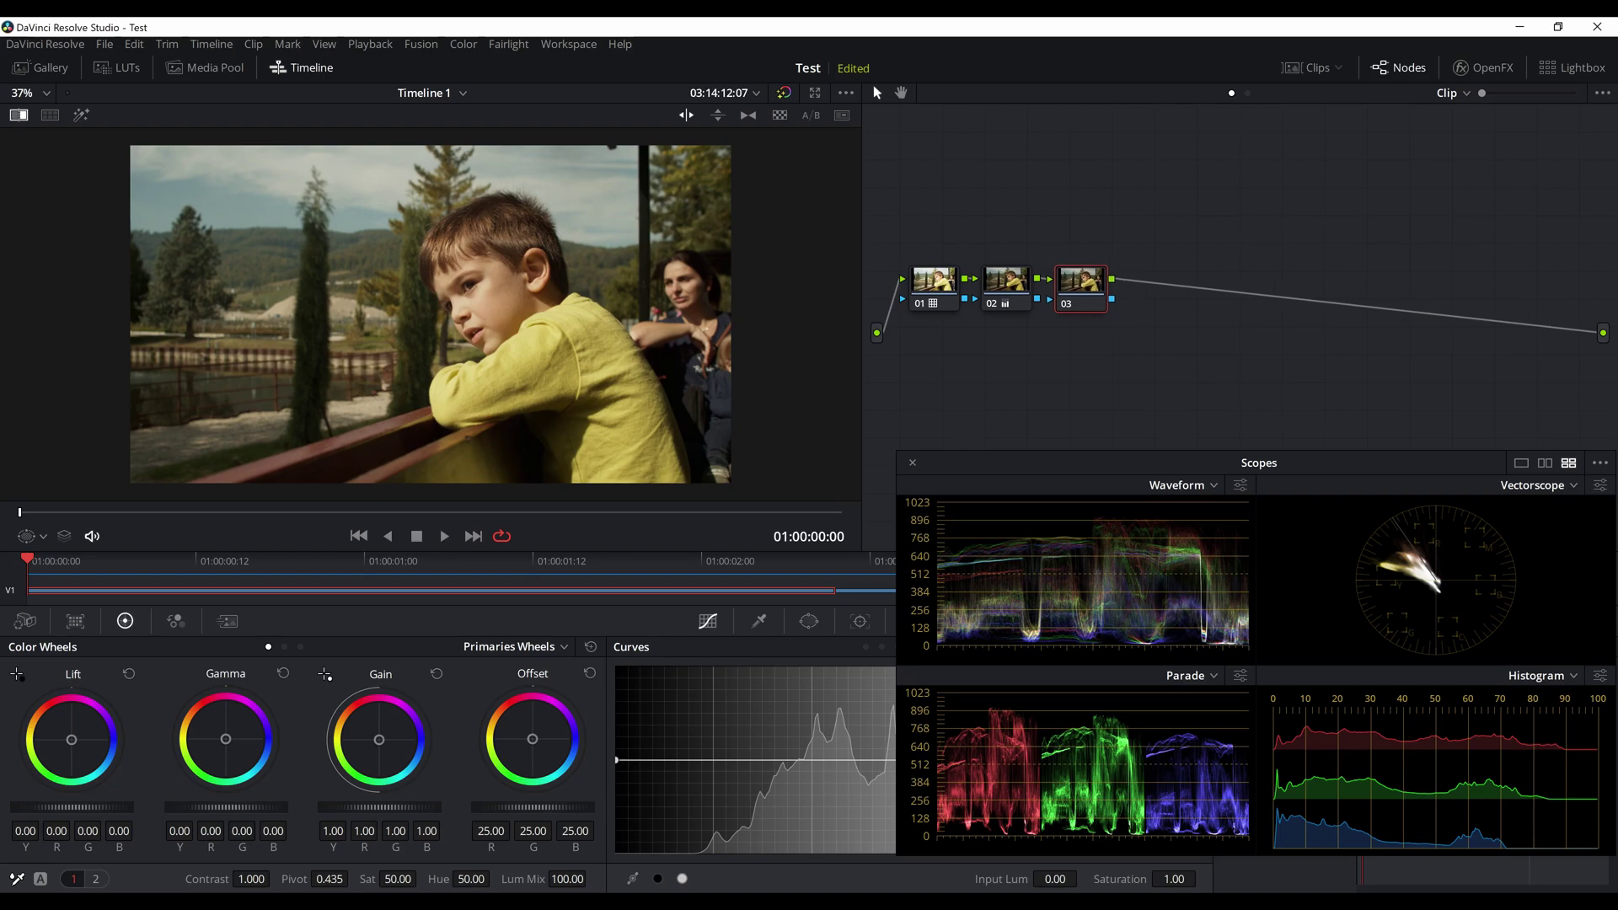
{"action": "left_click_drag", "start_coordinate": [1259, 463], "coordinate": [1272, 457]}
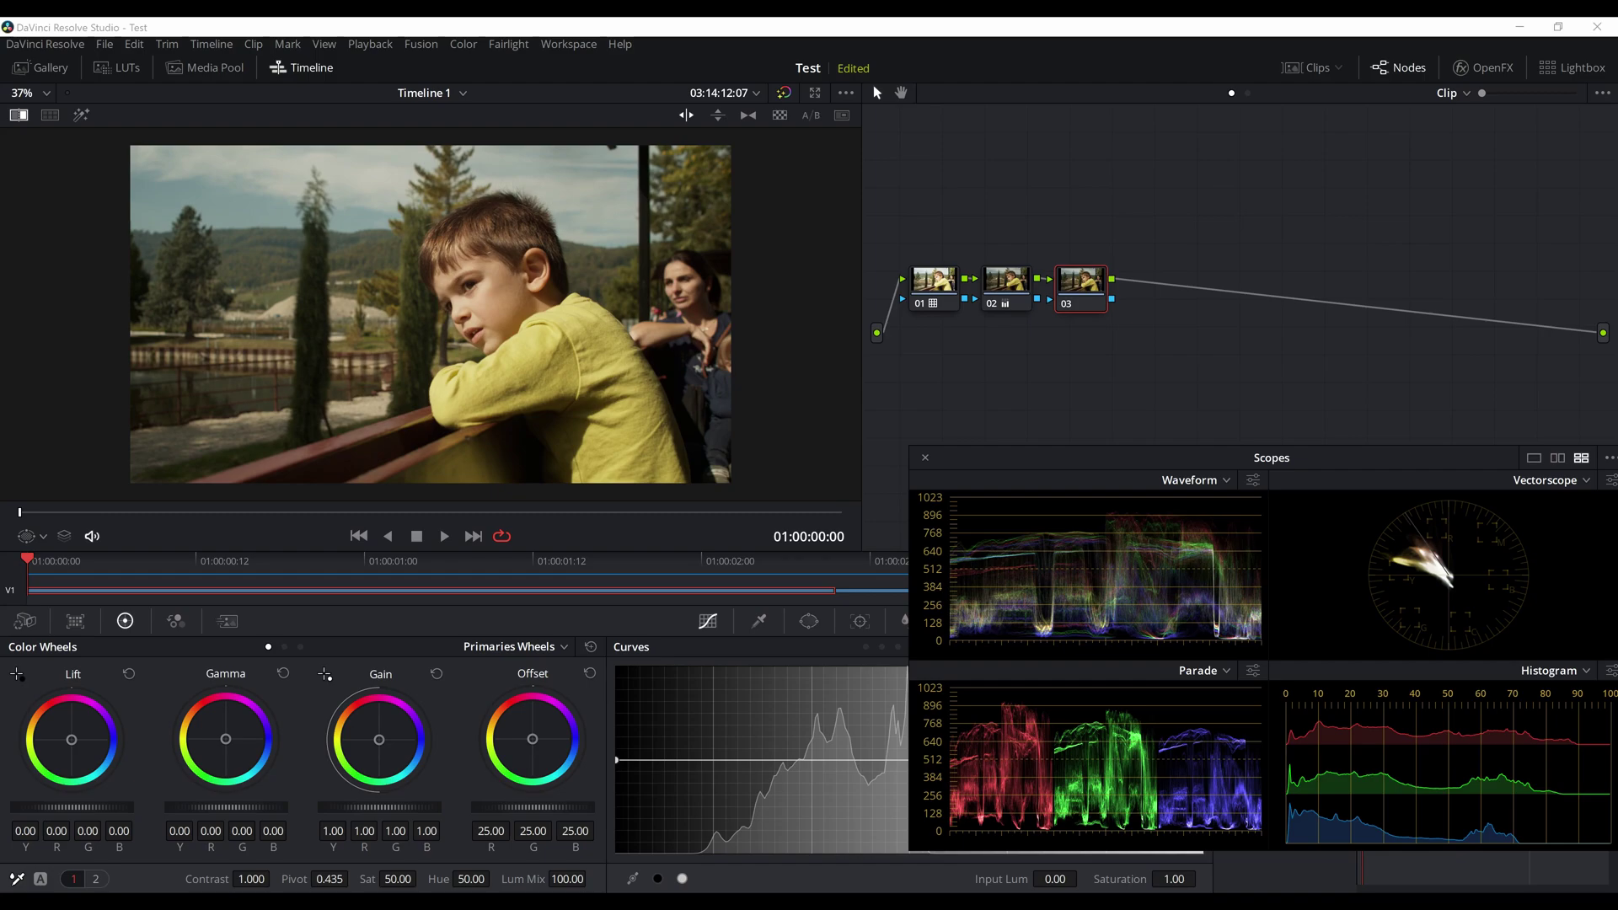
{"action": "left_click_drag", "start_coordinate": [1081, 289], "coordinate": [1078, 286]}
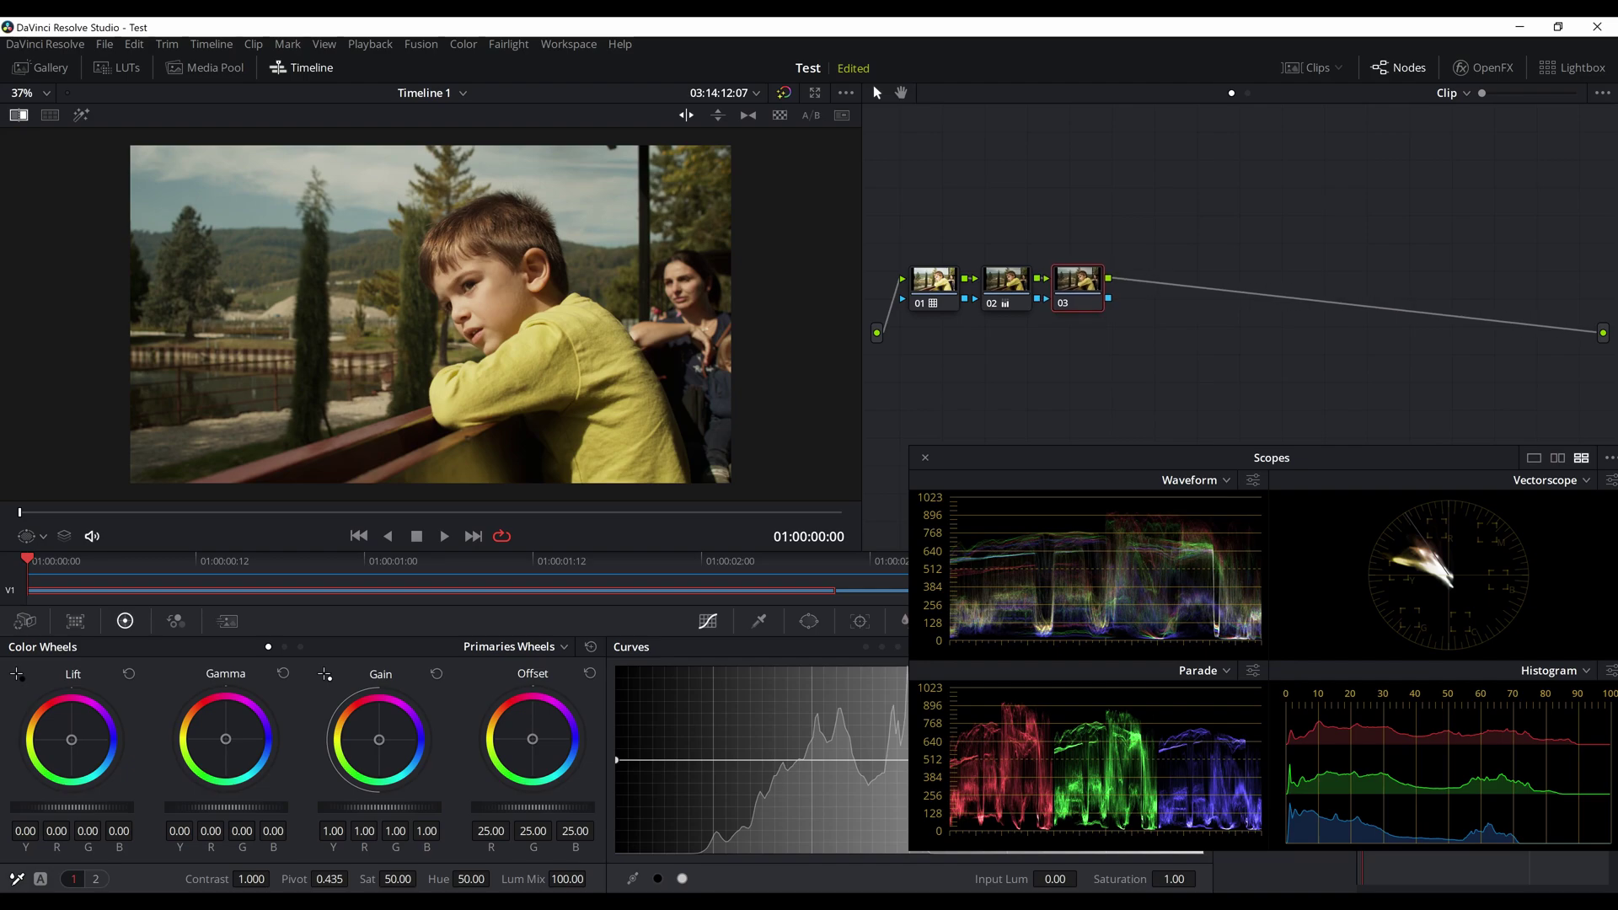
Step: Isolate a small patch of the boy's face with a circular window on node 03, inspect it in highlight view, and reset the node
{"action": "left_click", "coordinate": [810, 622]}
{"action": "left_click", "coordinate": [699, 671]}
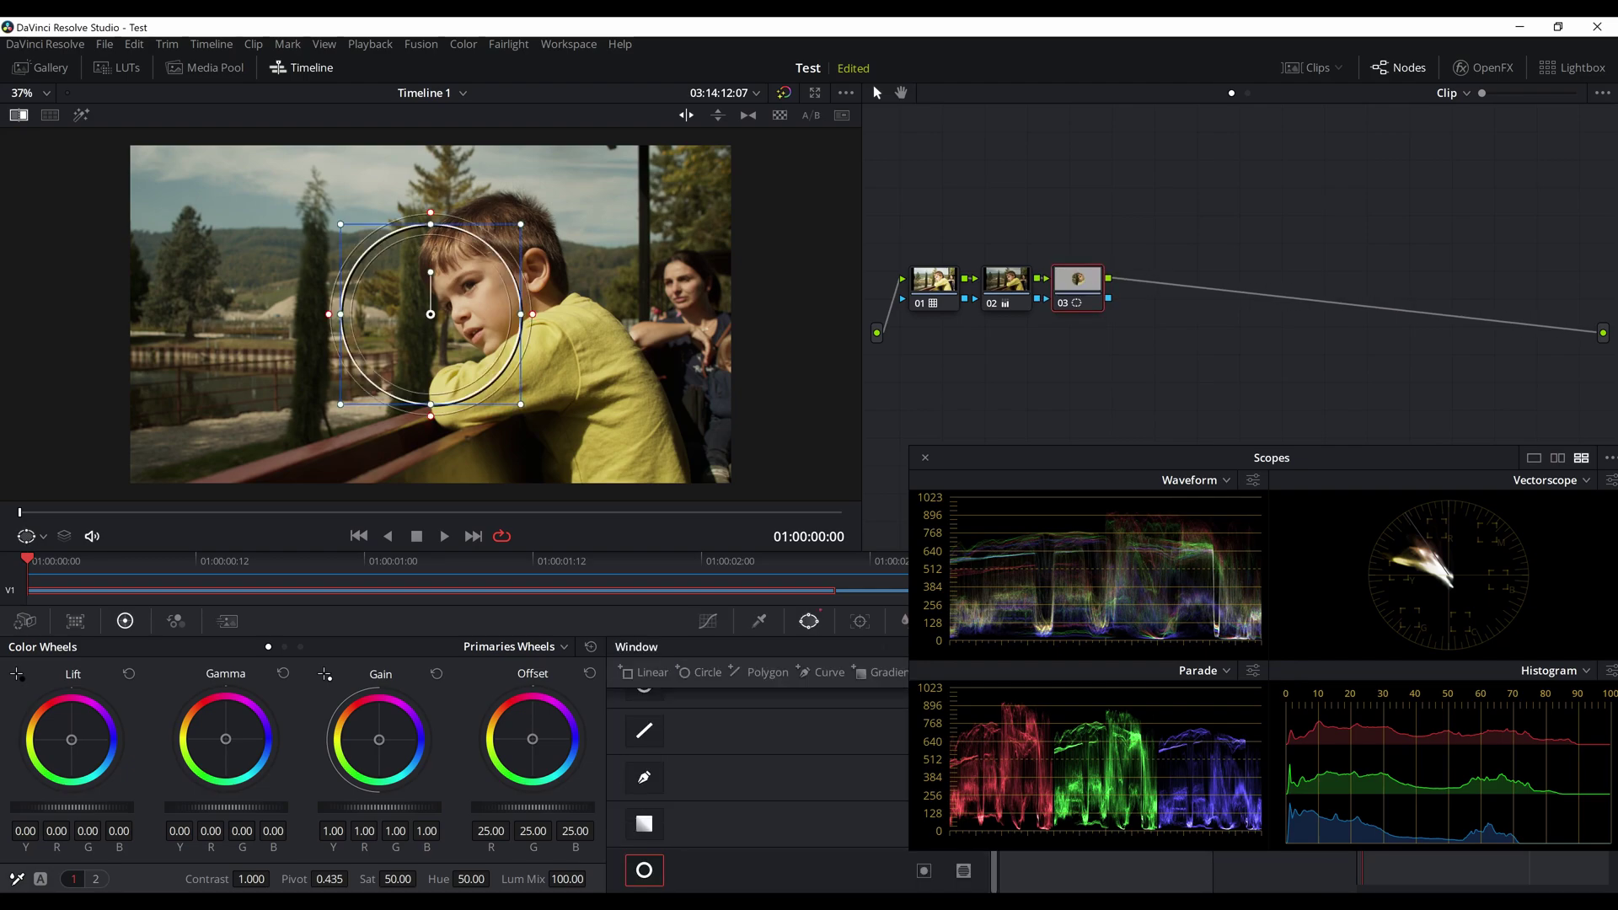
{"action": "left_click_drag", "start_coordinate": [430, 314], "coordinate": [504, 299]}
{"action": "left_click_drag", "start_coordinate": [594, 389], "coordinate": [495, 306]}
{"action": "key", "text": "shift+h"}
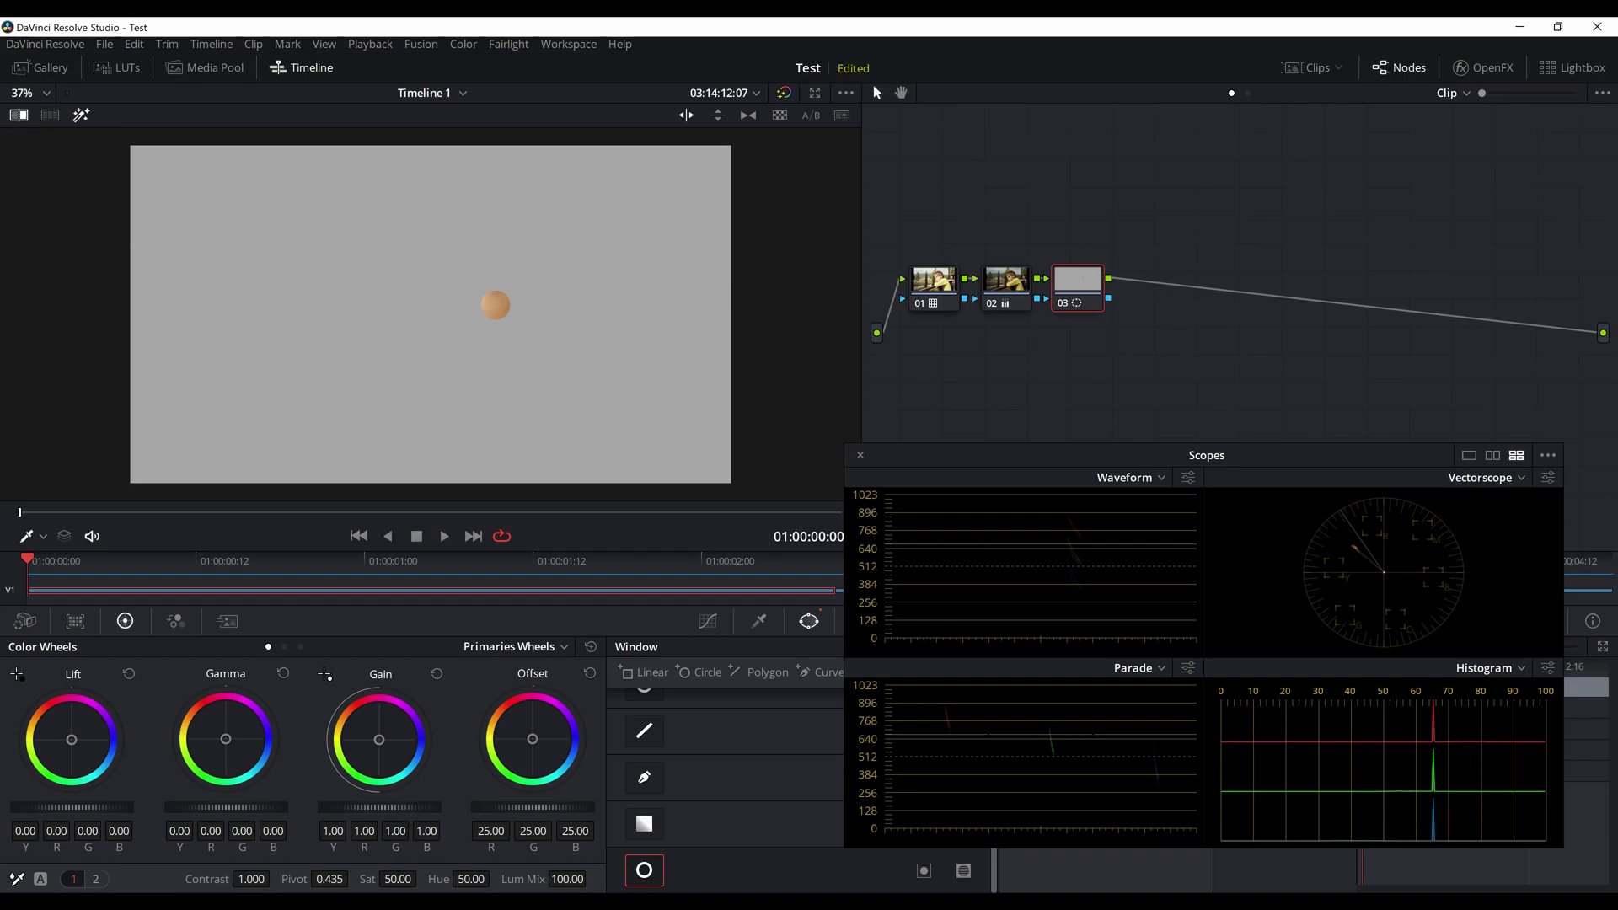
{"action": "key", "text": "shift+h"}
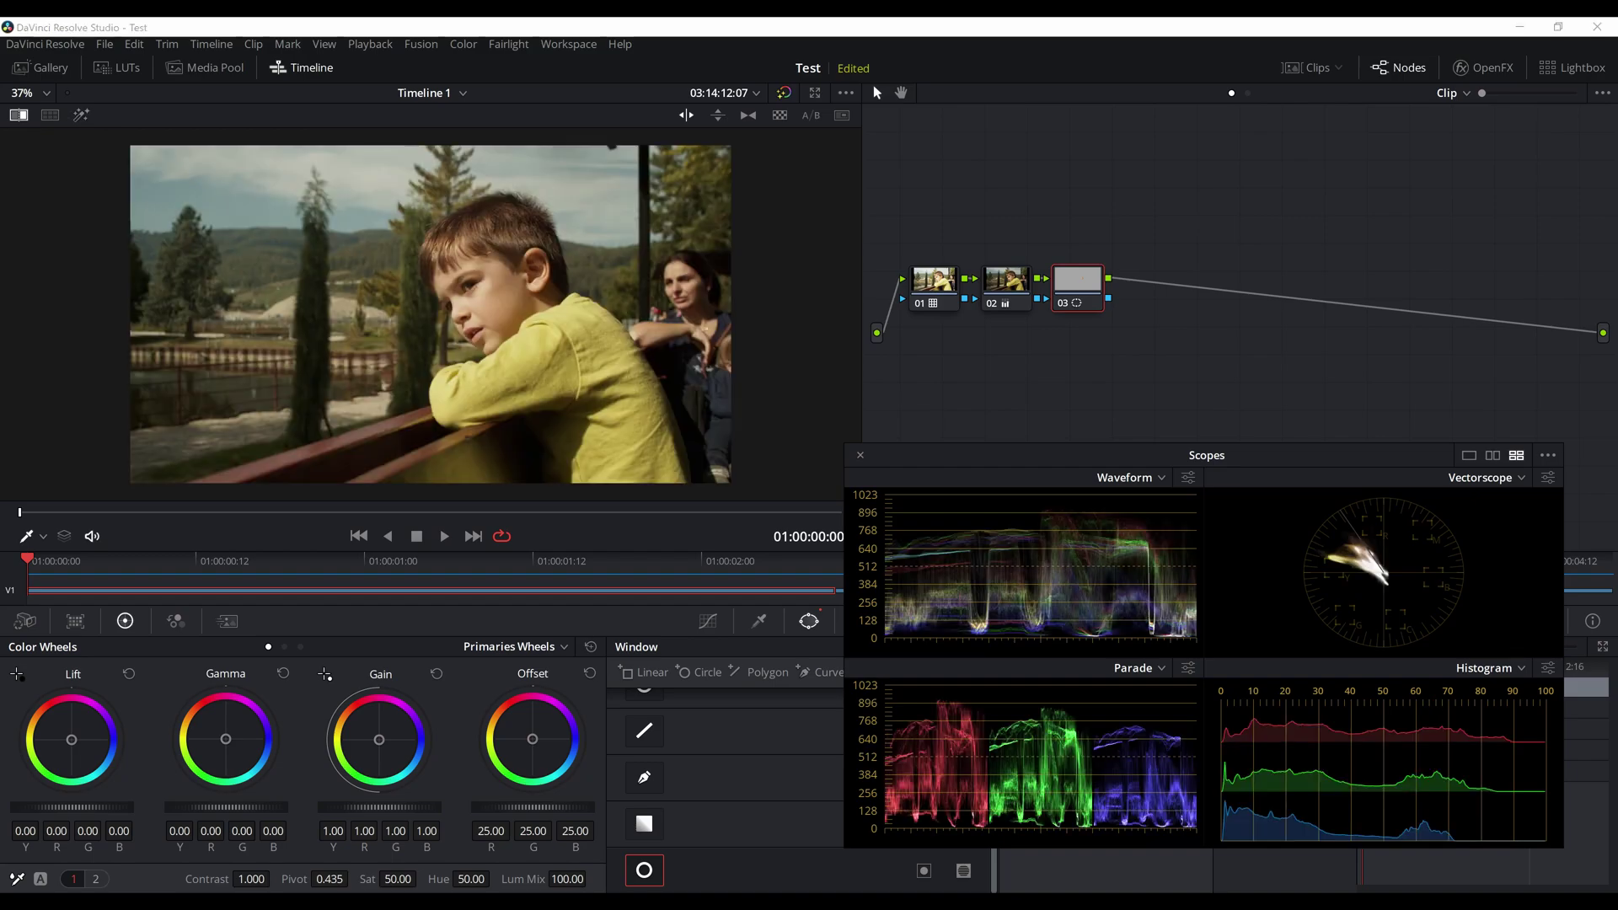
{"action": "right_click", "coordinate": [1090, 288]}
{"action": "left_click", "coordinate": [1130, 300]}
Step: Sample the image with node 03's HSL qualifier and narrow the key to skin with hue width 5.7 and luminance from 59.7 to 67.0
{"action": "left_click_drag", "start_coordinate": [1129, 450], "coordinate": [1256, 485]}
{"action": "left_click", "coordinate": [759, 621]}
{"action": "left_click_drag", "start_coordinate": [1129, 485], "coordinate": [1204, 524]}
{"action": "left_click", "coordinate": [376, 187]}
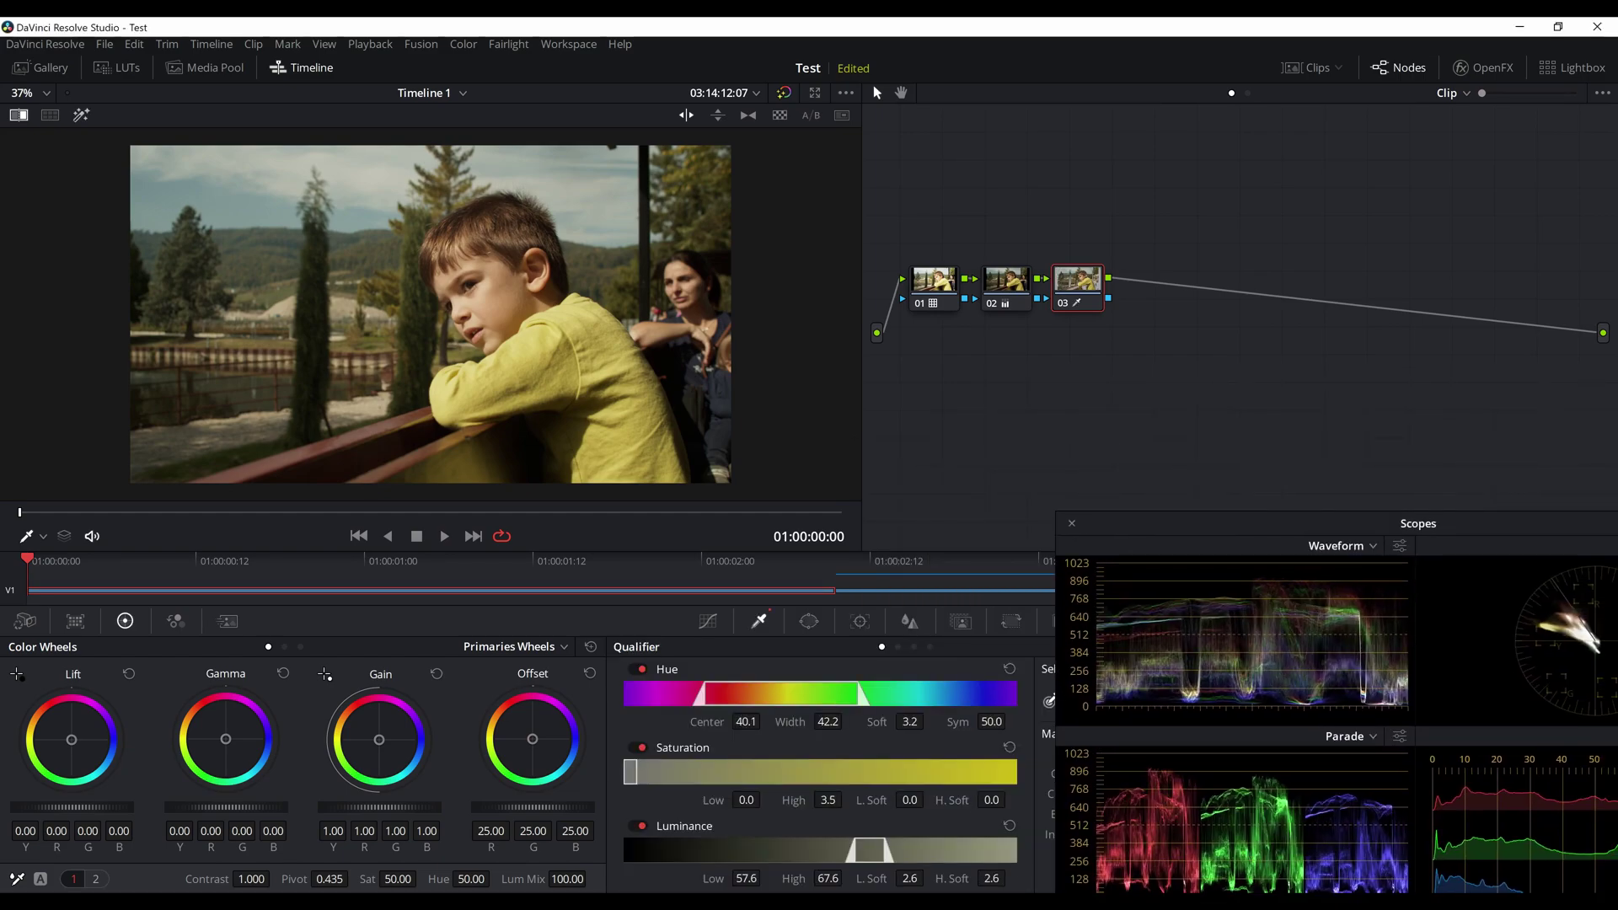
{"action": "key", "text": "shift+h"}
{"action": "left_click_drag", "start_coordinate": [828, 723], "coordinate": [578, 722]}
{"action": "left_click_drag", "start_coordinate": [827, 879], "coordinate": [749, 879]}
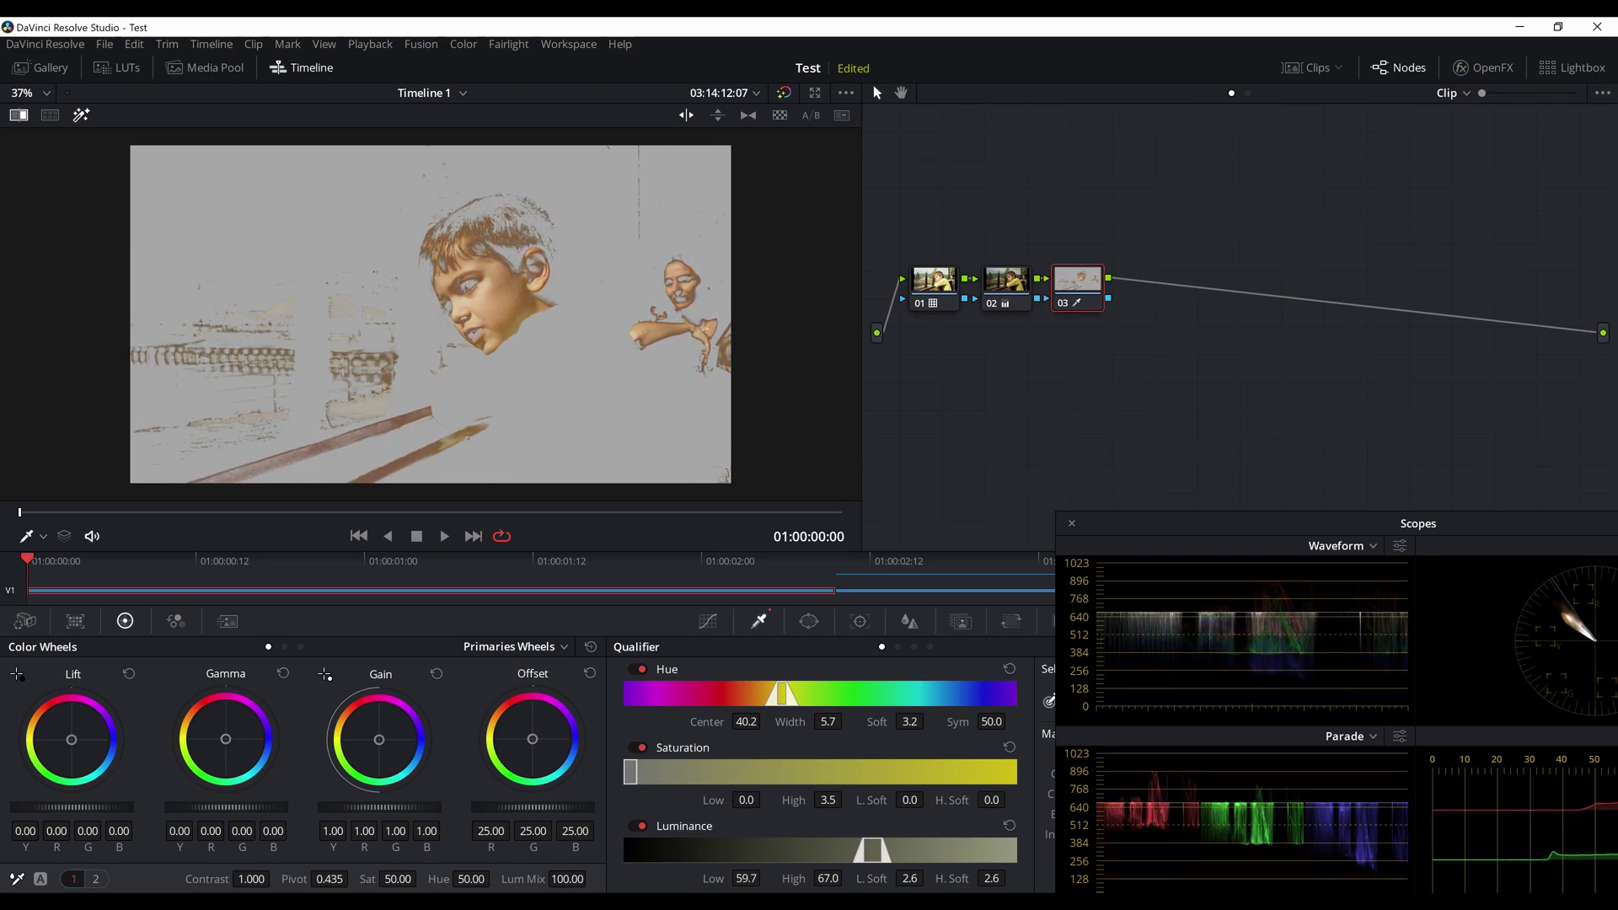
Step: Refine the skin key's matte with denoise 21.4 and clean black 1.6, and leave highlight view
{"action": "left_click_drag", "start_coordinate": [1222, 523], "coordinate": [1359, 493]}
{"action": "left_click_drag", "start_coordinate": [1135, 754], "coordinate": [1161, 773]}
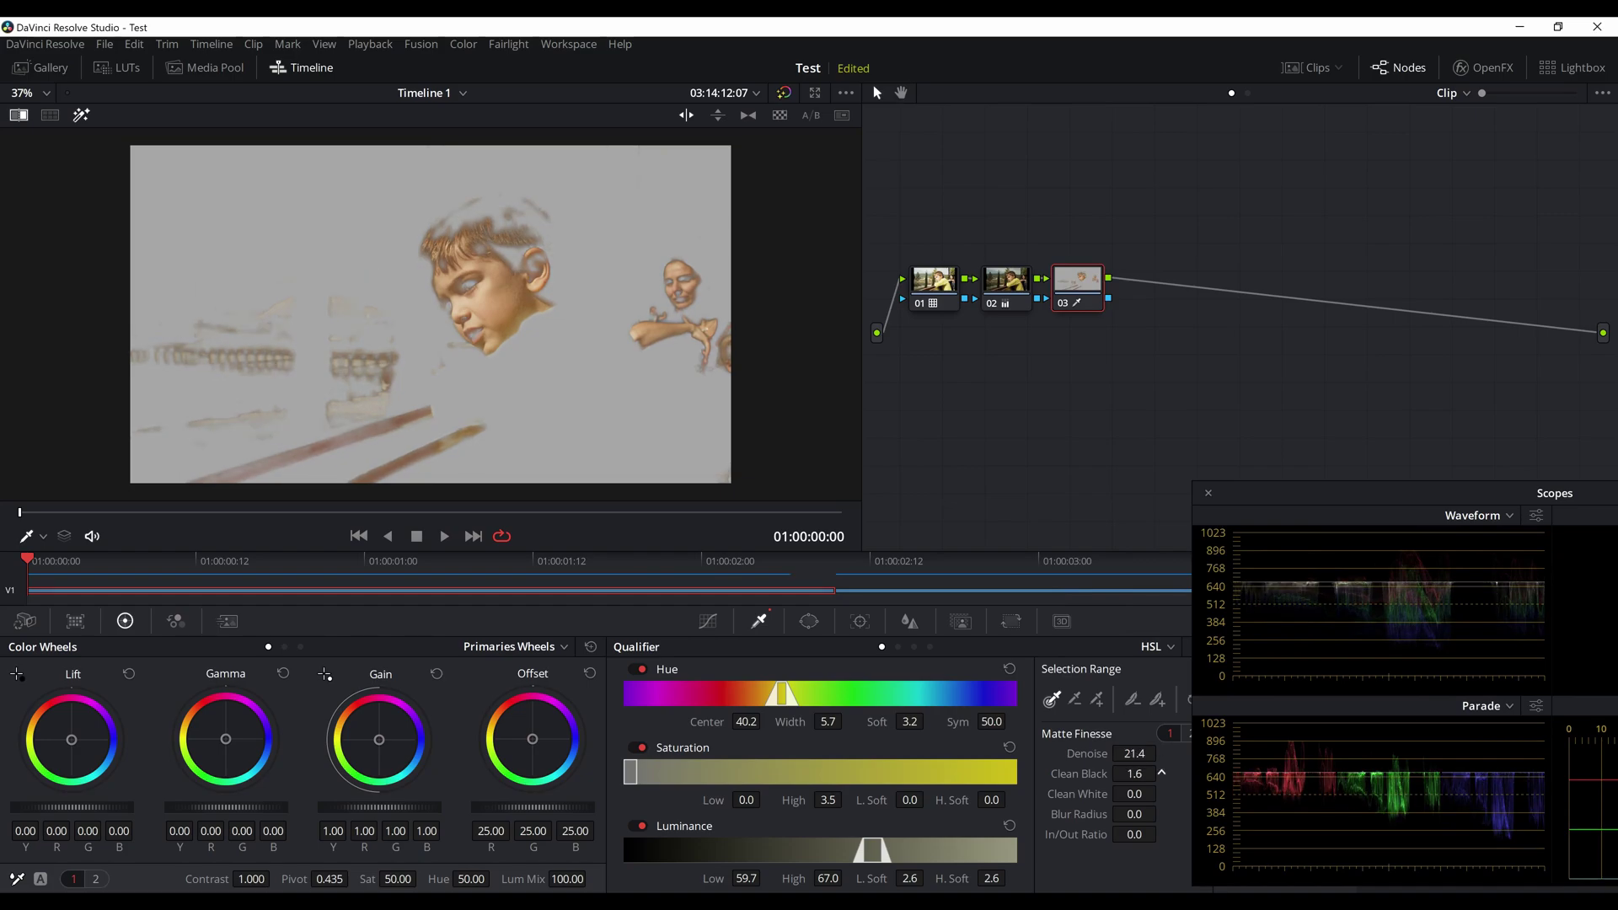
{"action": "left_click_drag", "start_coordinate": [1359, 493], "coordinate": [1055, 482]}
{"action": "key", "text": "shift+h"}
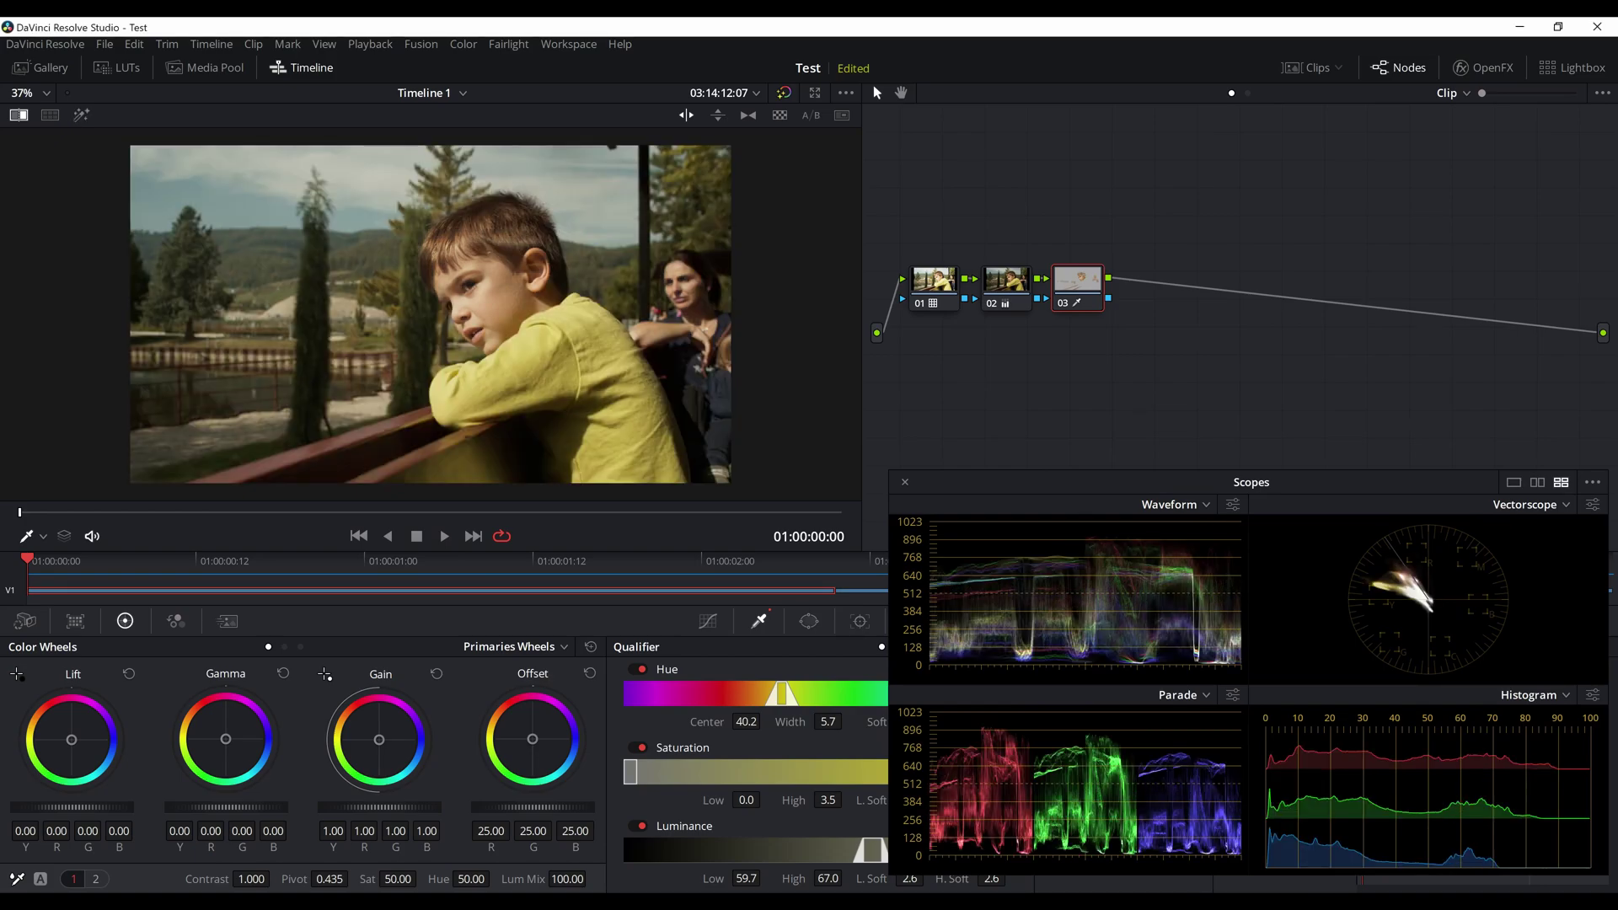
Step: Try a slight gamma color shift on the keyed skin in node 03, and reset the color wheels
{"action": "key", "text": "shift+h"}
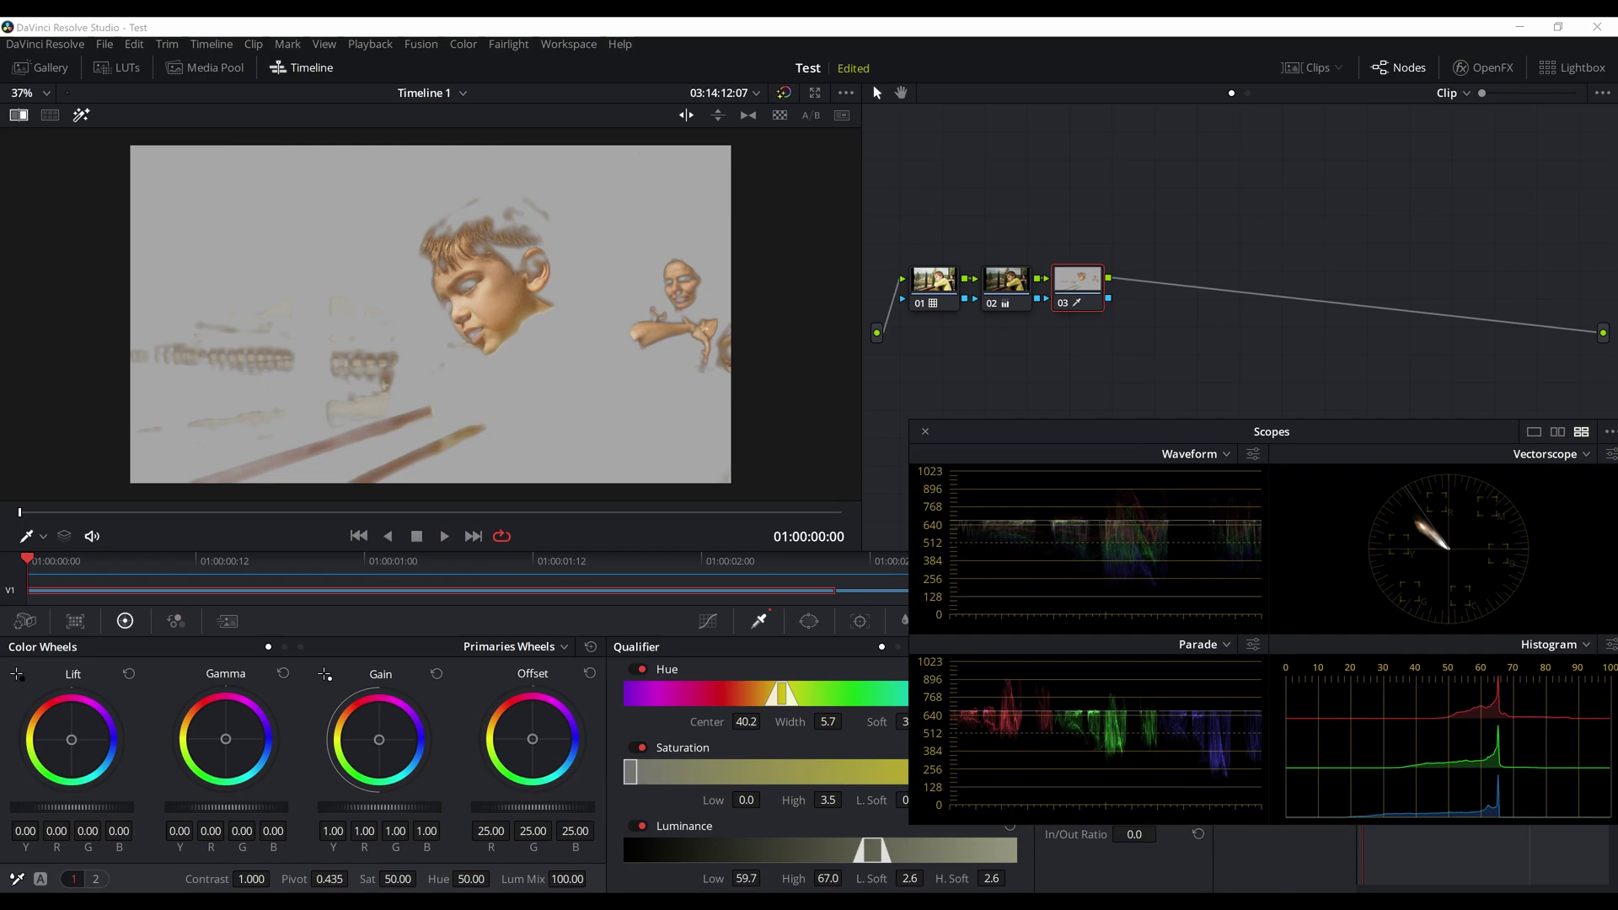
{"action": "left_click_drag", "start_coordinate": [226, 739], "coordinate": [227, 738]}
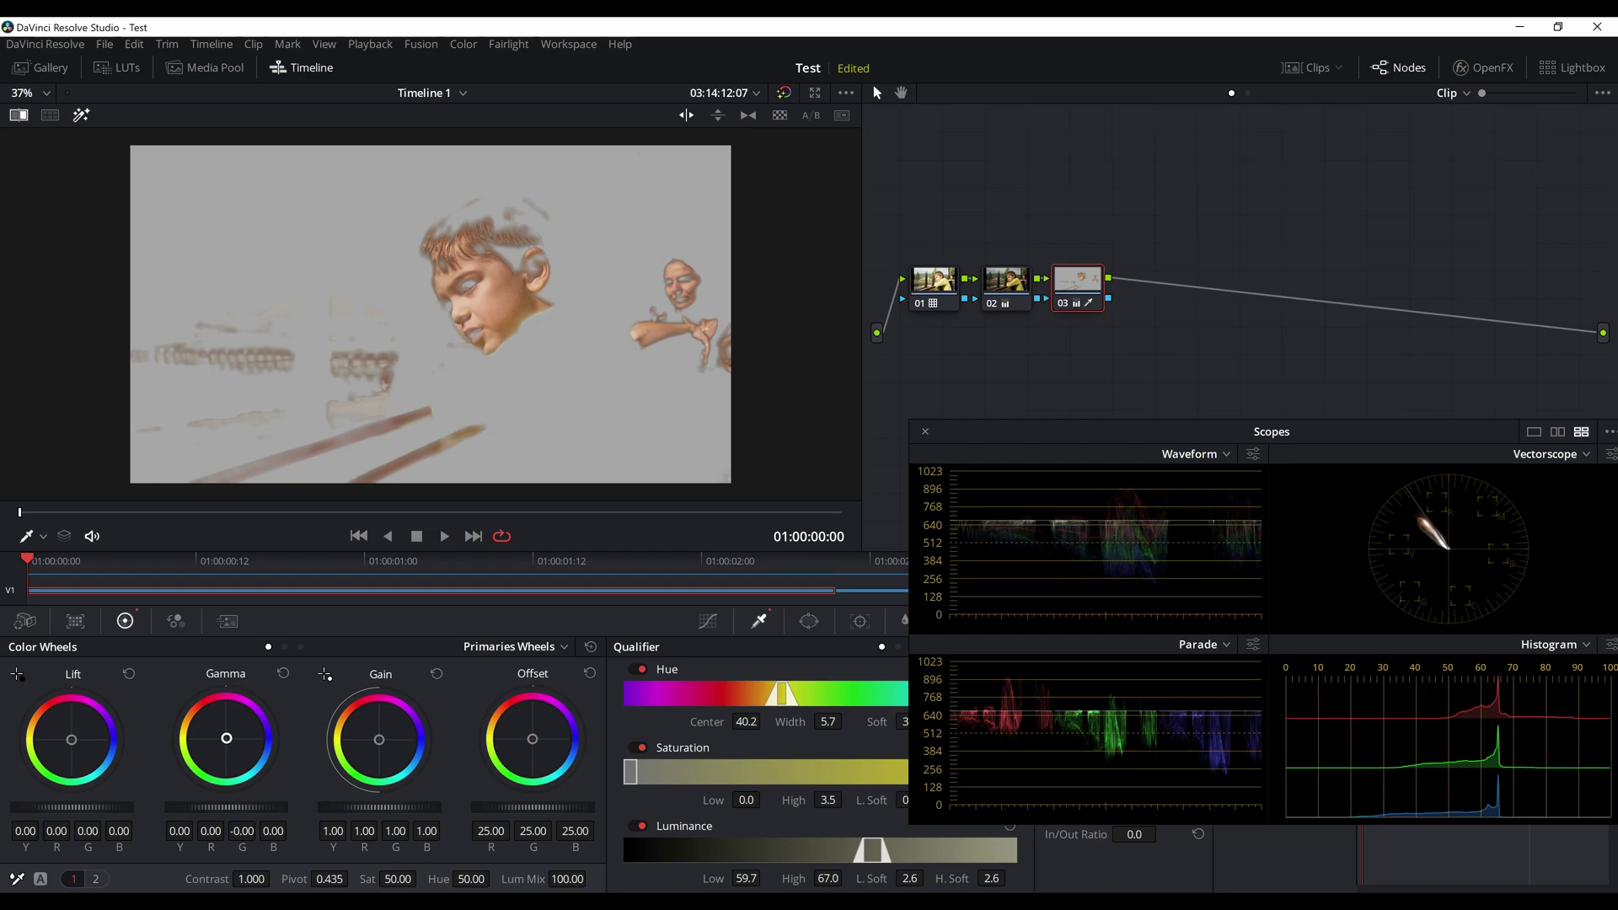
{"action": "key", "text": "shift+h"}
{"action": "left_click_drag", "start_coordinate": [1222, 432], "coordinate": [1137, 437]}
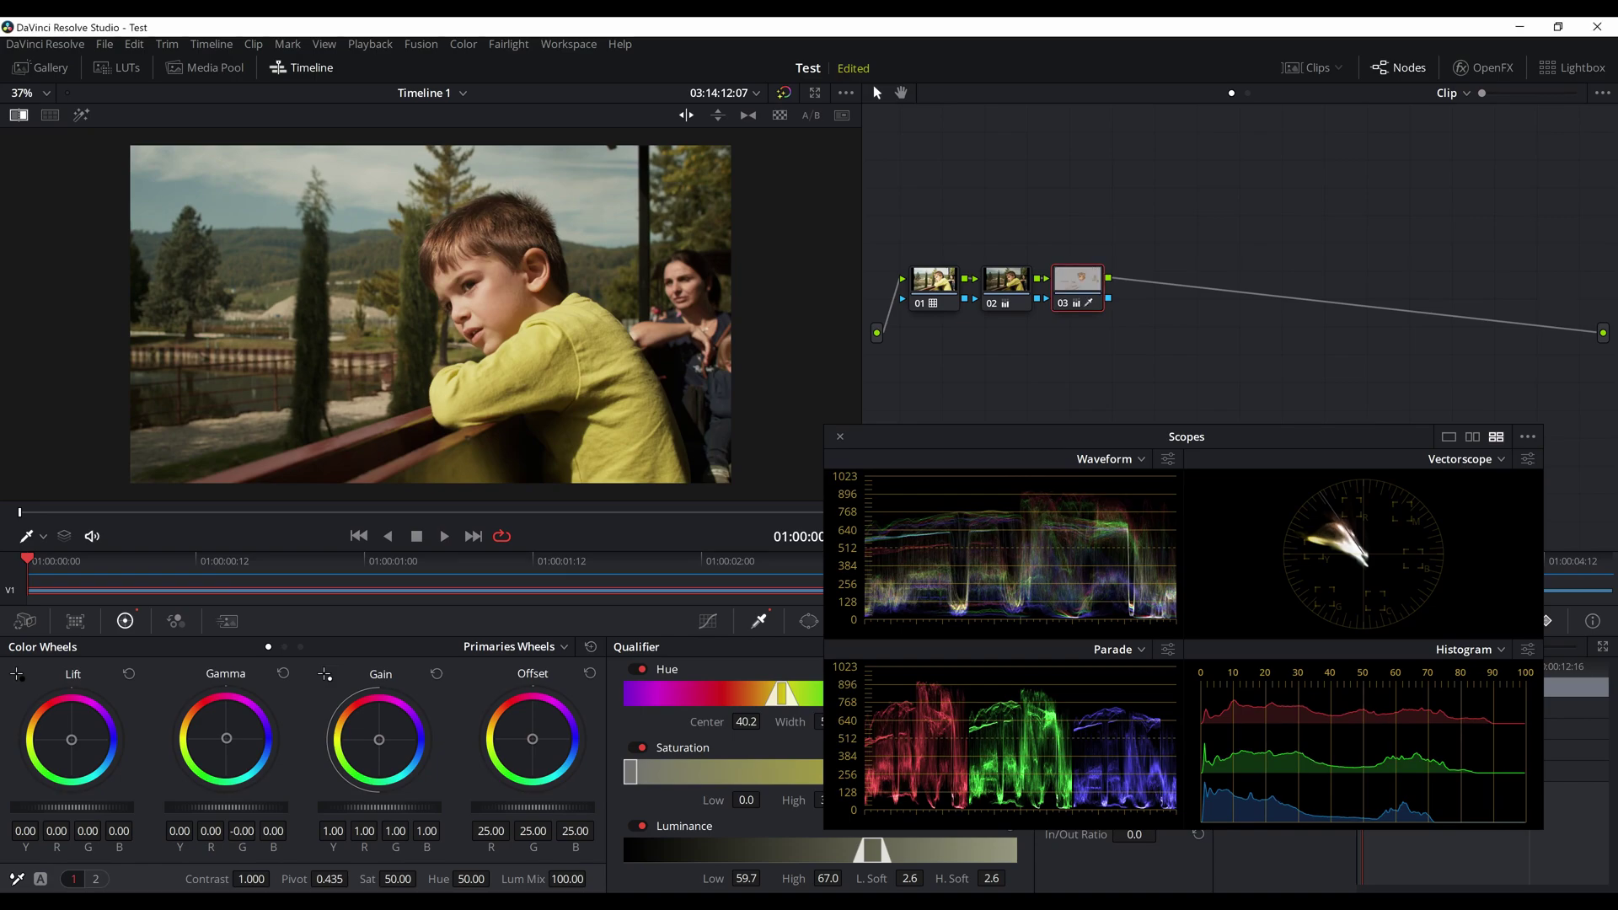
{"action": "left_click", "coordinate": [591, 647]}
Step: Switch to Log wheels and set node 03's RGB to shadow 0.05, -0.01, -0.05; midtone 0.02, -0.01, 0.02; highlight 0.31, -0.11, 0.19
{"action": "left_click", "coordinate": [563, 647]}
{"action": "left_click", "coordinate": [514, 708]}
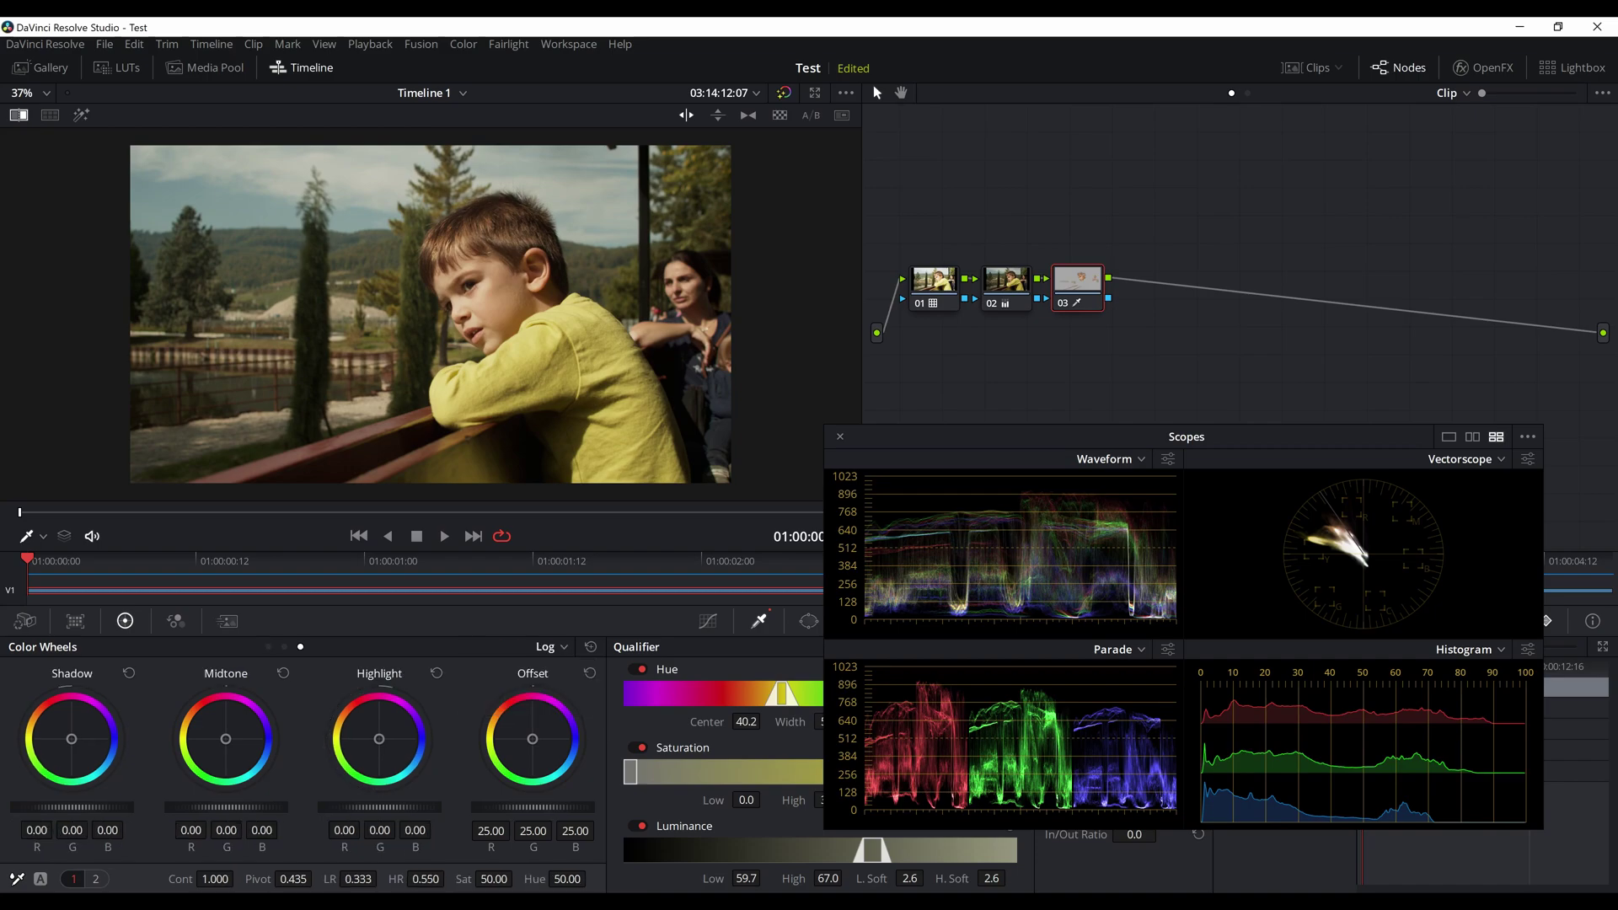
{"action": "left_click_drag", "start_coordinate": [226, 739], "coordinate": [227, 737]}
{"action": "left_click_drag", "start_coordinate": [227, 737], "coordinate": [227, 736]}
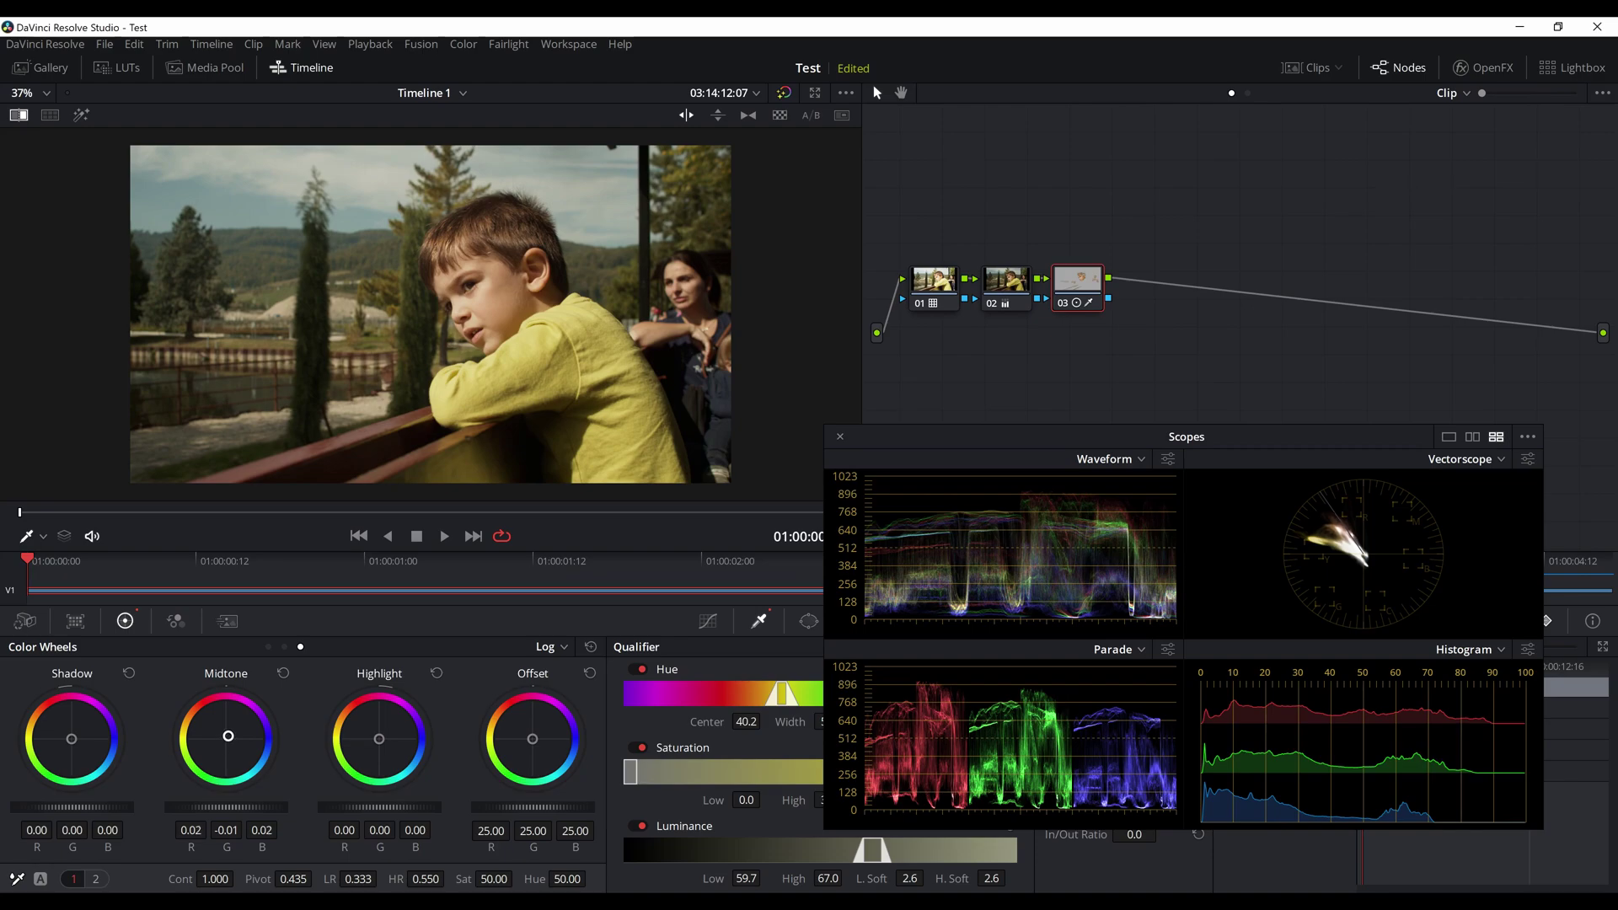
{"action": "left_click_drag", "start_coordinate": [72, 739], "coordinate": [70, 737]}
{"action": "mouse_move", "coordinate": [379, 738]}
{"action": "left_mouse_down"}
{"action": "mouse_move", "coordinate": [355, 726]}
{"action": "mouse_move", "coordinate": [385, 727]}
{"action": "left_mouse_up"}
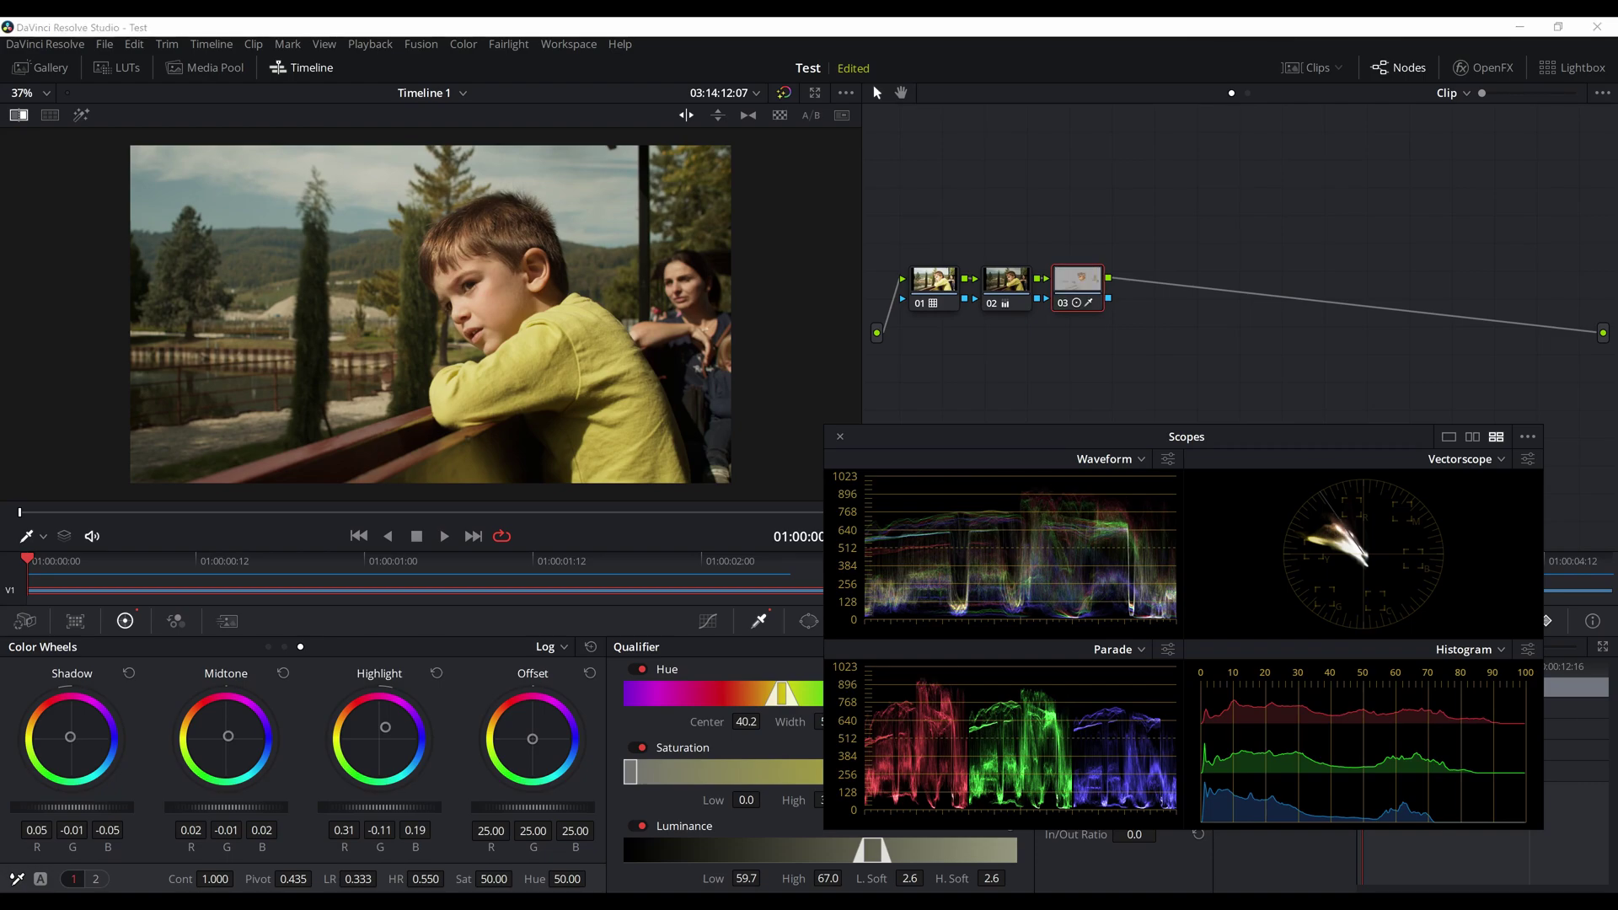
Step: Shift nodes 01, 02 and 03 slightly higher and closer together in the node graph
{"action": "left_click_drag", "start_coordinate": [1187, 436], "coordinate": [1206, 436]}
{"action": "left_click", "coordinate": [1078, 282]}
{"action": "left_click", "coordinate": [1007, 282]}
{"action": "left_click_drag", "start_coordinate": [934, 282], "coordinate": [1068, 272]}
{"action": "left_click", "coordinate": [1078, 282]}
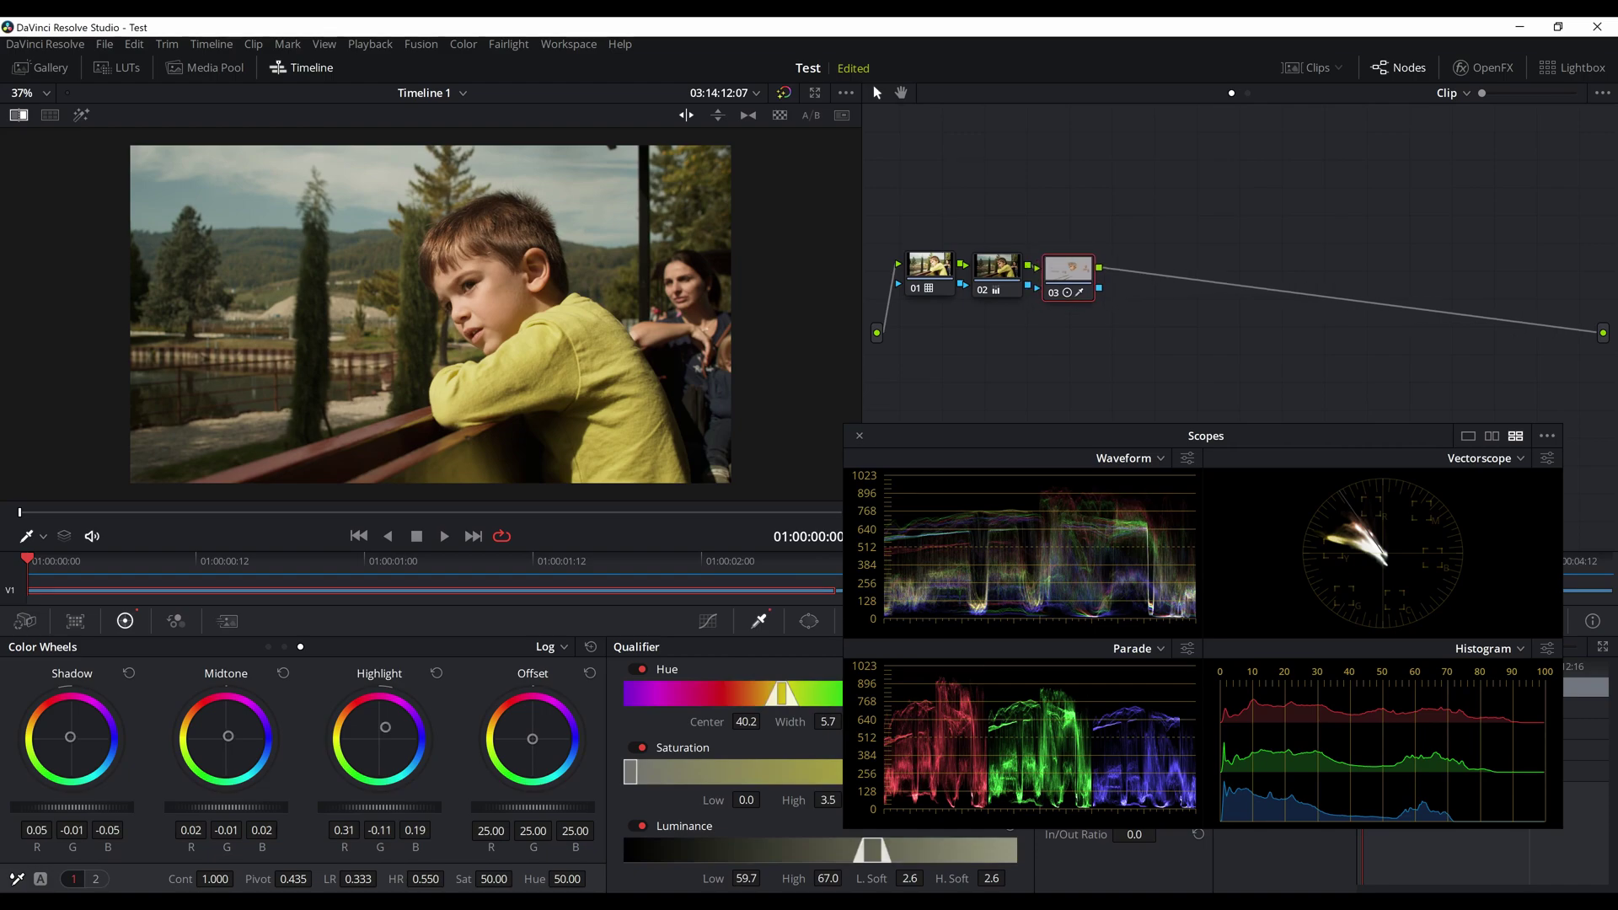
Step: Add three serial nodes after node 03 and stack them vertically as nodes 04, 05 and 06
{"action": "left_click_drag", "start_coordinate": [1205, 435], "coordinate": [1268, 439]}
{"action": "left_click_drag", "start_coordinate": [1068, 271], "coordinate": [1164, 210]}
{"action": "key", "text": "alt+s"}
{"action": "key", "text": "alt+s"}
{"action": "key", "text": "alt+s"}
{"action": "left_click_drag", "start_coordinate": [1232, 268], "coordinate": [1164, 268]}
{"action": "left_click_drag", "start_coordinate": [1314, 268], "coordinate": [1160, 336]}
Step: Align nodes 04, 05 and 06 into a tidy column and shift the Scopes window back
{"action": "left_click_drag", "start_coordinate": [1164, 268], "coordinate": [1156, 272]}
{"action": "left_click_drag", "start_coordinate": [1161, 335], "coordinate": [1152, 336]}
{"action": "left_click_drag", "start_coordinate": [1164, 206], "coordinate": [1155, 209]}
{"action": "left_click_drag", "start_coordinate": [1156, 271], "coordinate": [1152, 272]}
{"action": "left_click_drag", "start_coordinate": [1152, 336], "coordinate": [1150, 336]}
{"action": "left_click_drag", "start_coordinate": [1269, 439], "coordinate": [1228, 444]}
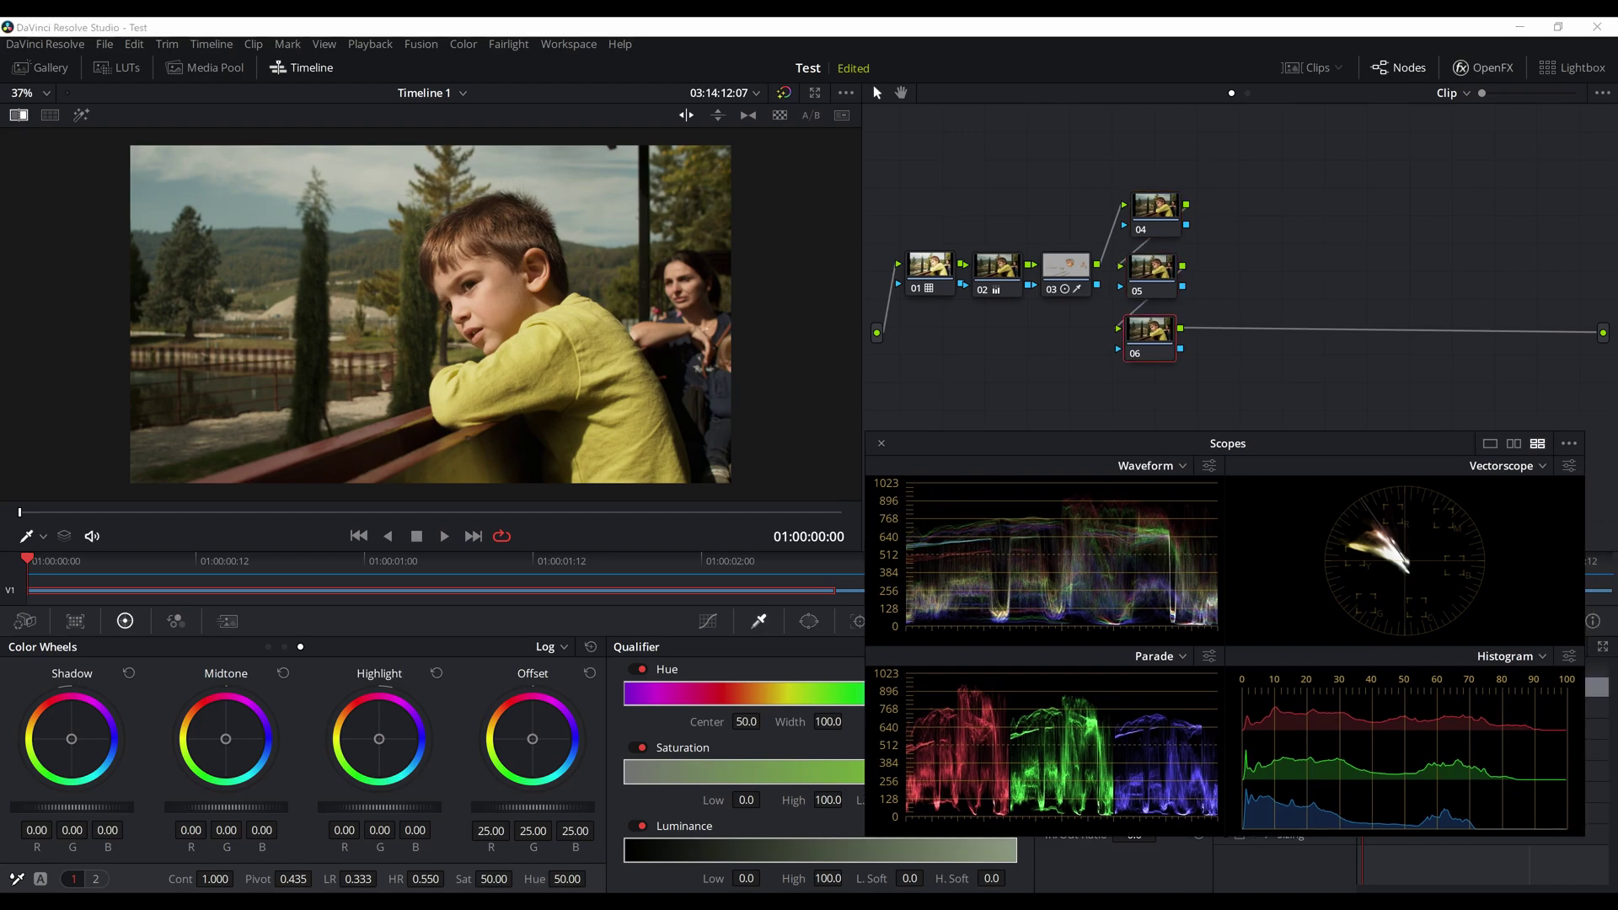
Step: Open the OpenFX library, lower the Scopes window out of the way, and apply the DCTL effect to node 04
{"action": "left_click", "coordinate": [1483, 67]}
{"action": "scroll", "coordinate": [1399, 328], "scroll_direction": "up", "scroll_amount": 10}
{"action": "scroll", "coordinate": [1448, 270], "scroll_direction": "up", "scroll_amount": 10}
{"action": "left_click_drag", "start_coordinate": [1298, 444], "coordinate": [1352, 651]}
{"action": "scroll", "coordinate": [1399, 421], "scroll_direction": "down", "scroll_amount": 2}
{"action": "left_click_drag", "start_coordinate": [1348, 440], "coordinate": [1096, 211]}
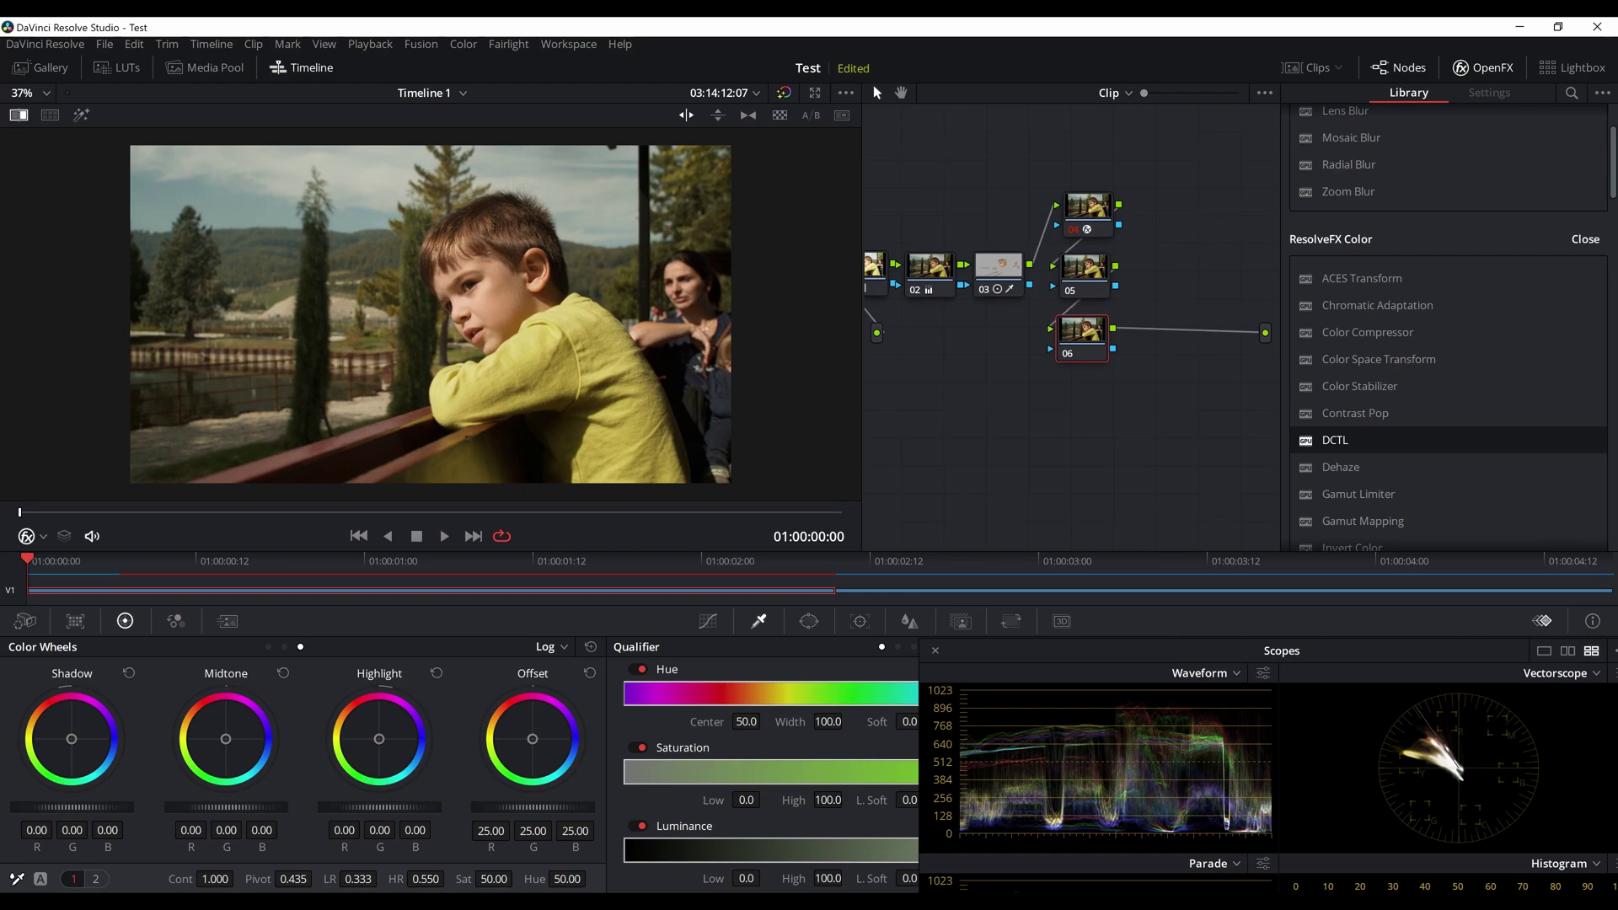
Step: Load DCTL-V1\LMT_COLOR_BALANCE_OFX.dctl into the DCTL effect on node 04
{"action": "scroll", "coordinate": [1433, 440], "scroll_direction": "up", "scroll_amount": 3}
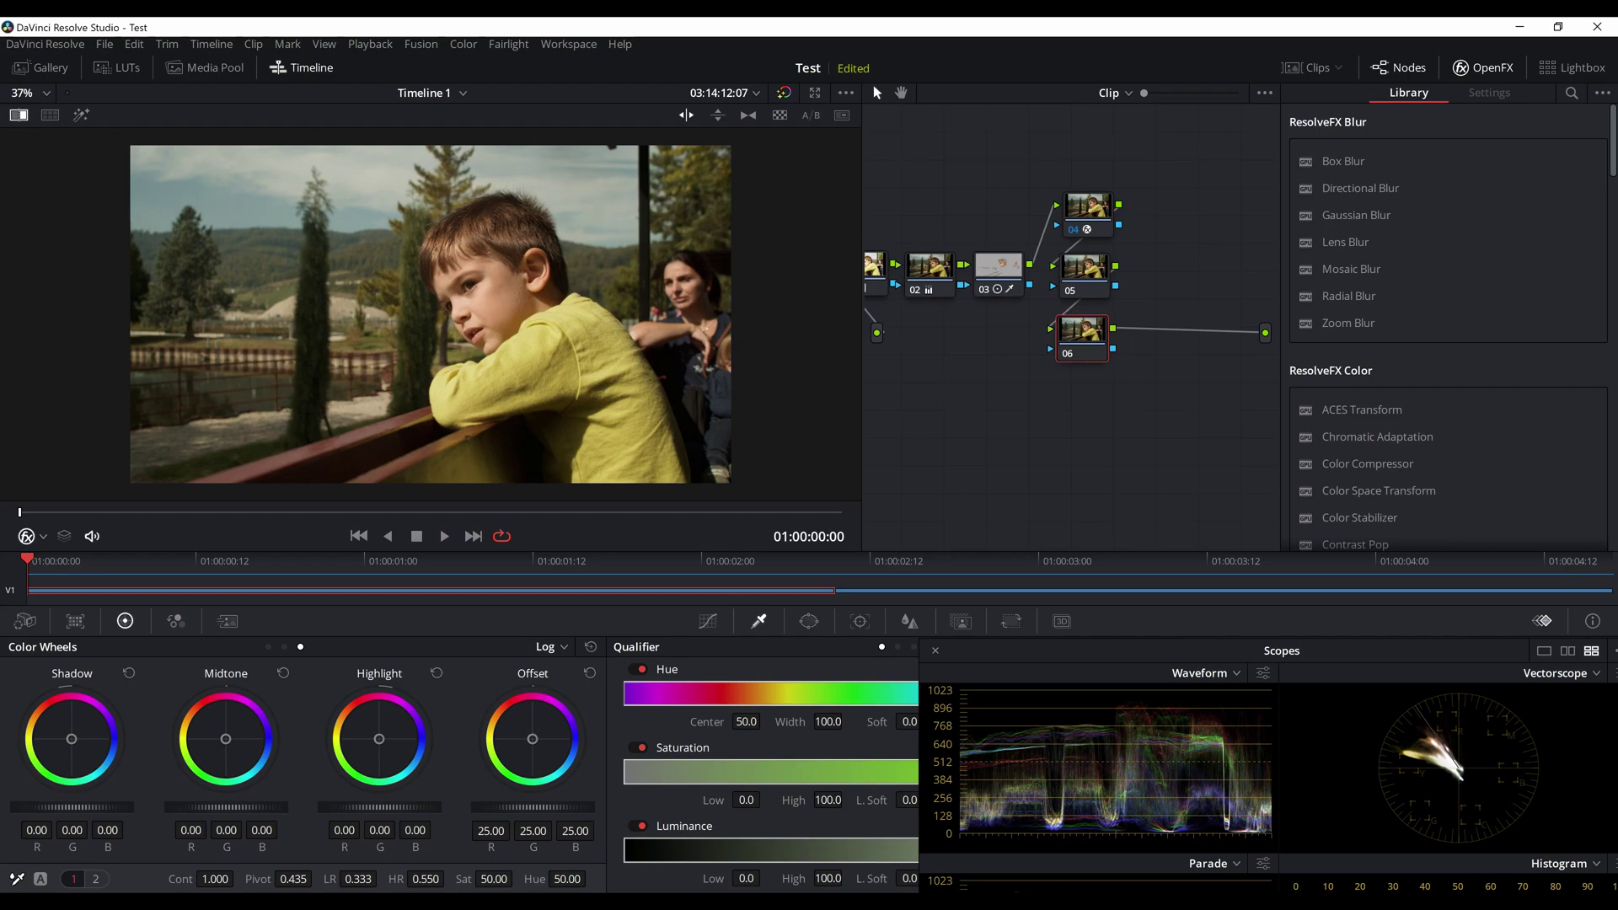
{"action": "left_click", "coordinate": [1088, 208]}
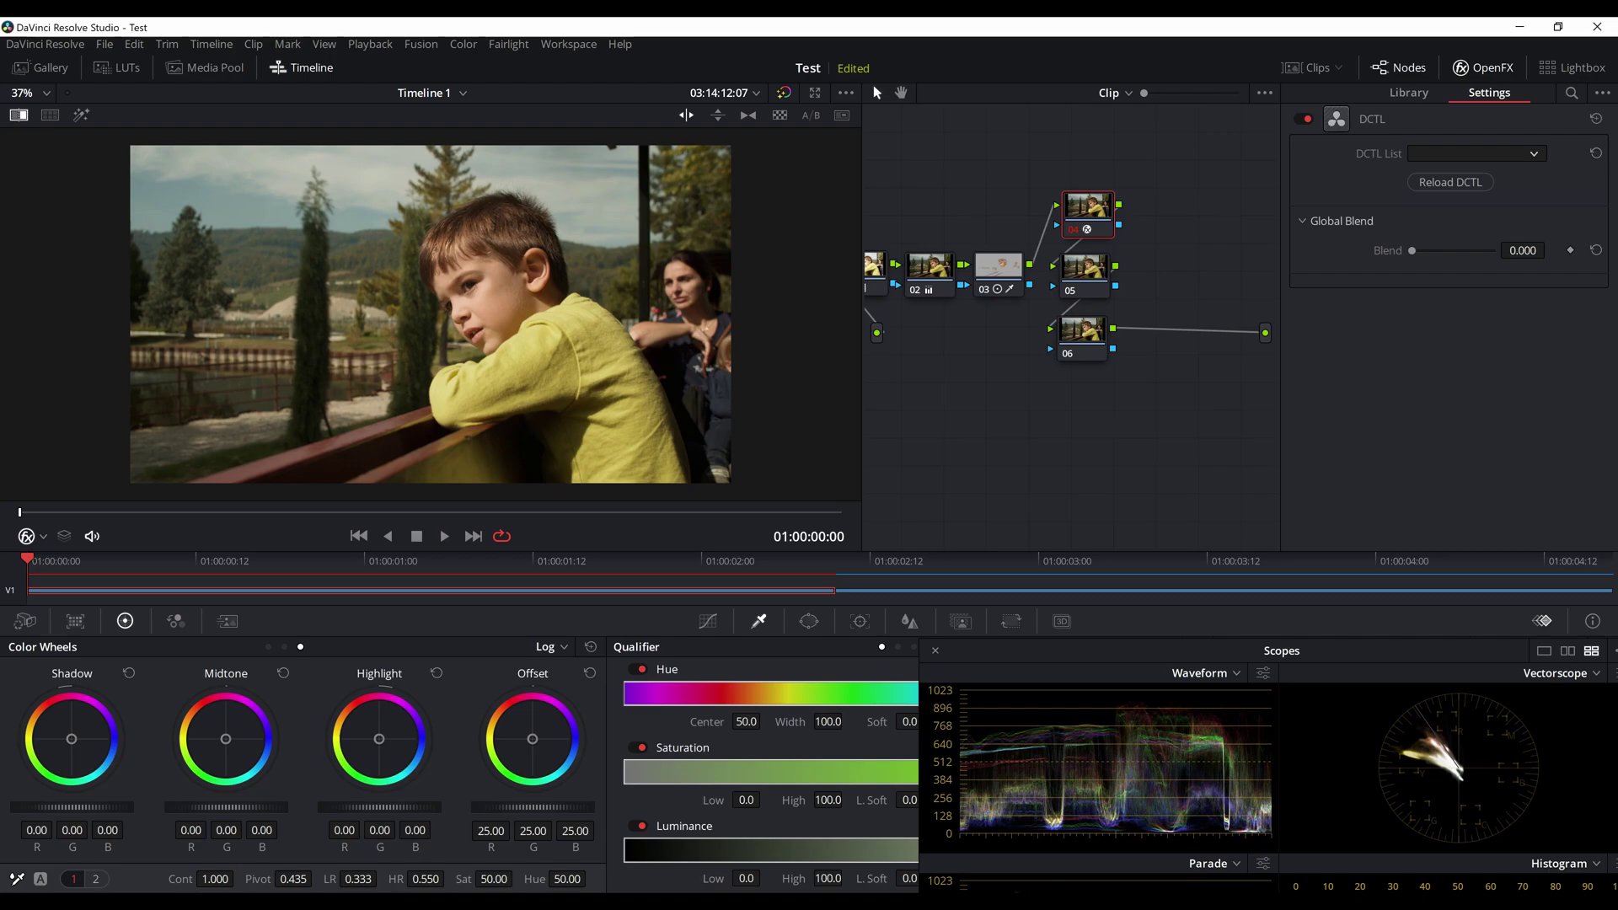
{"action": "left_click", "coordinate": [1476, 153]}
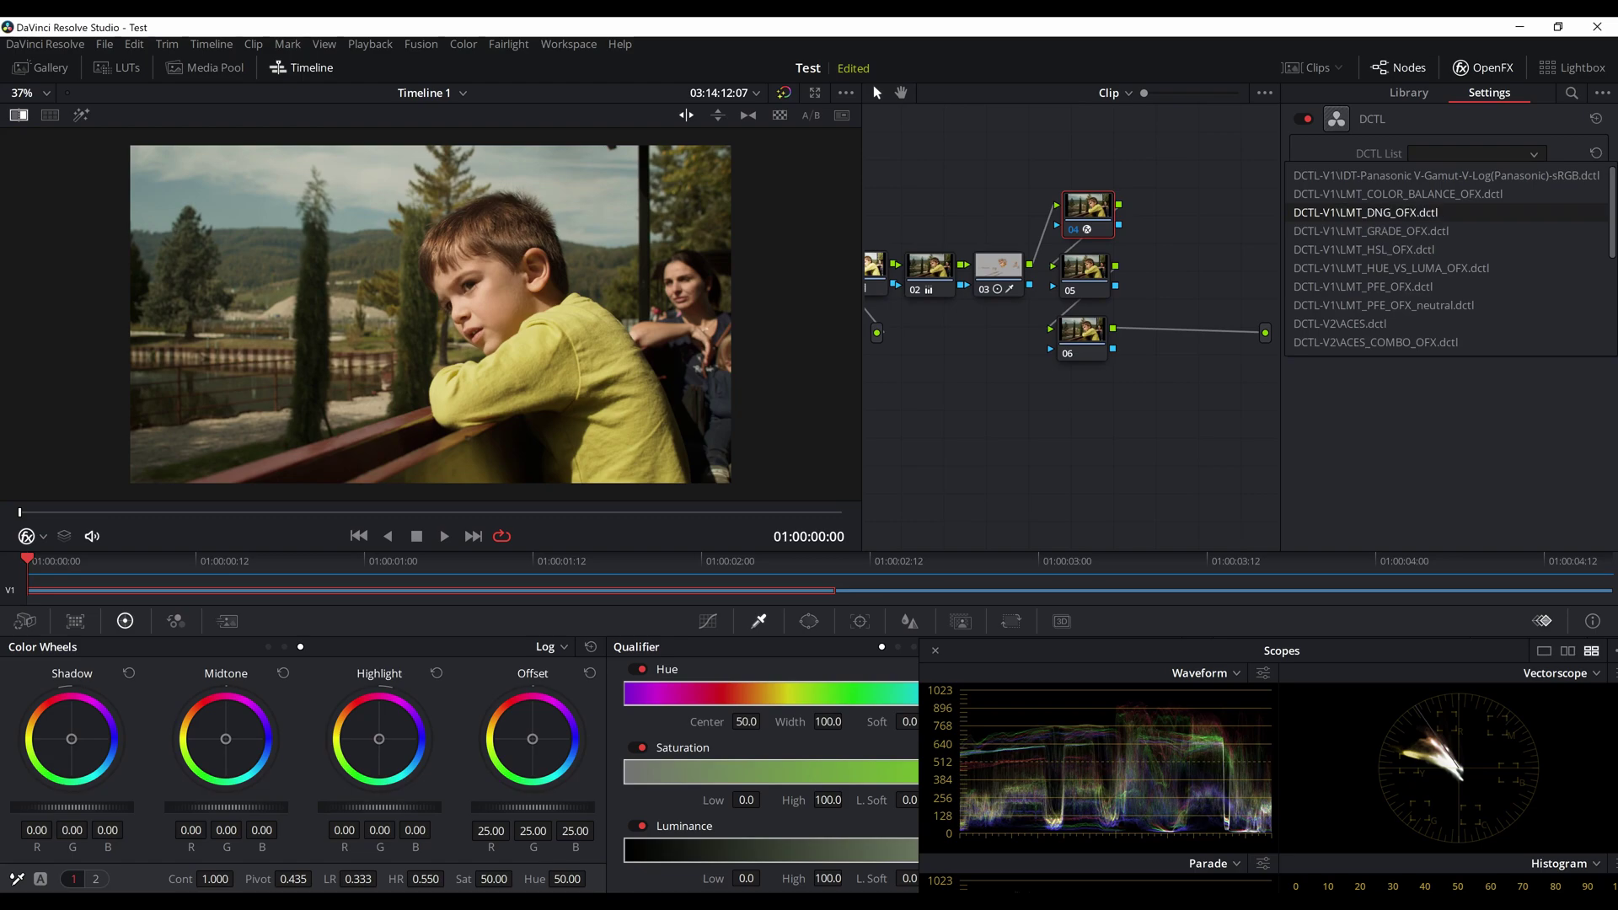
{"action": "left_click", "coordinate": [1477, 154]}
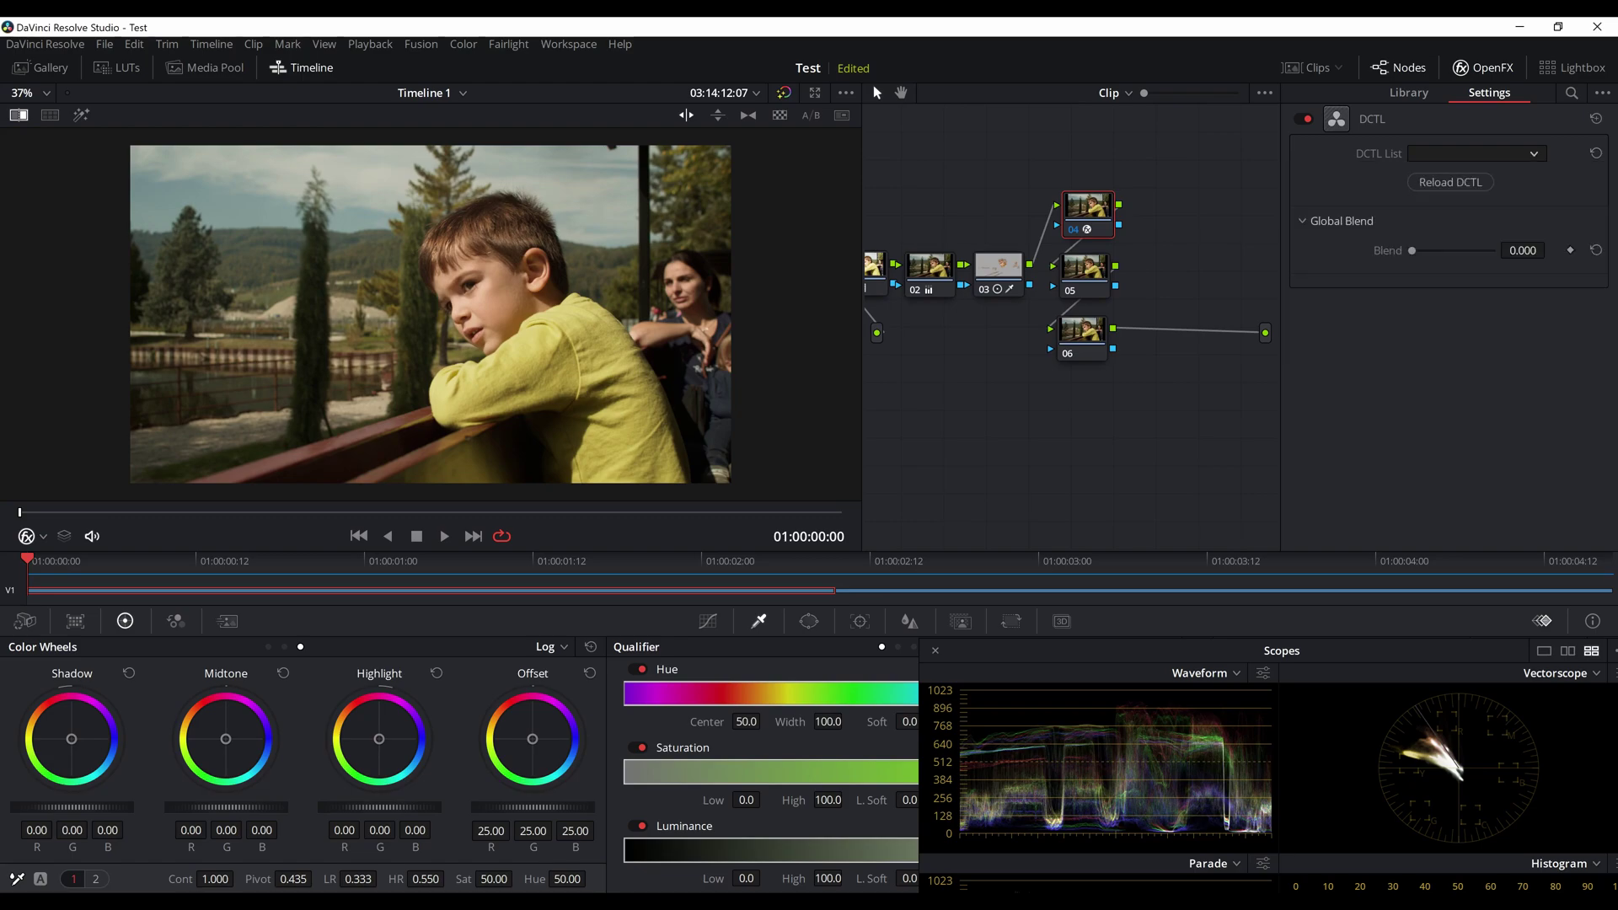
{"action": "left_click", "coordinate": [1477, 154]}
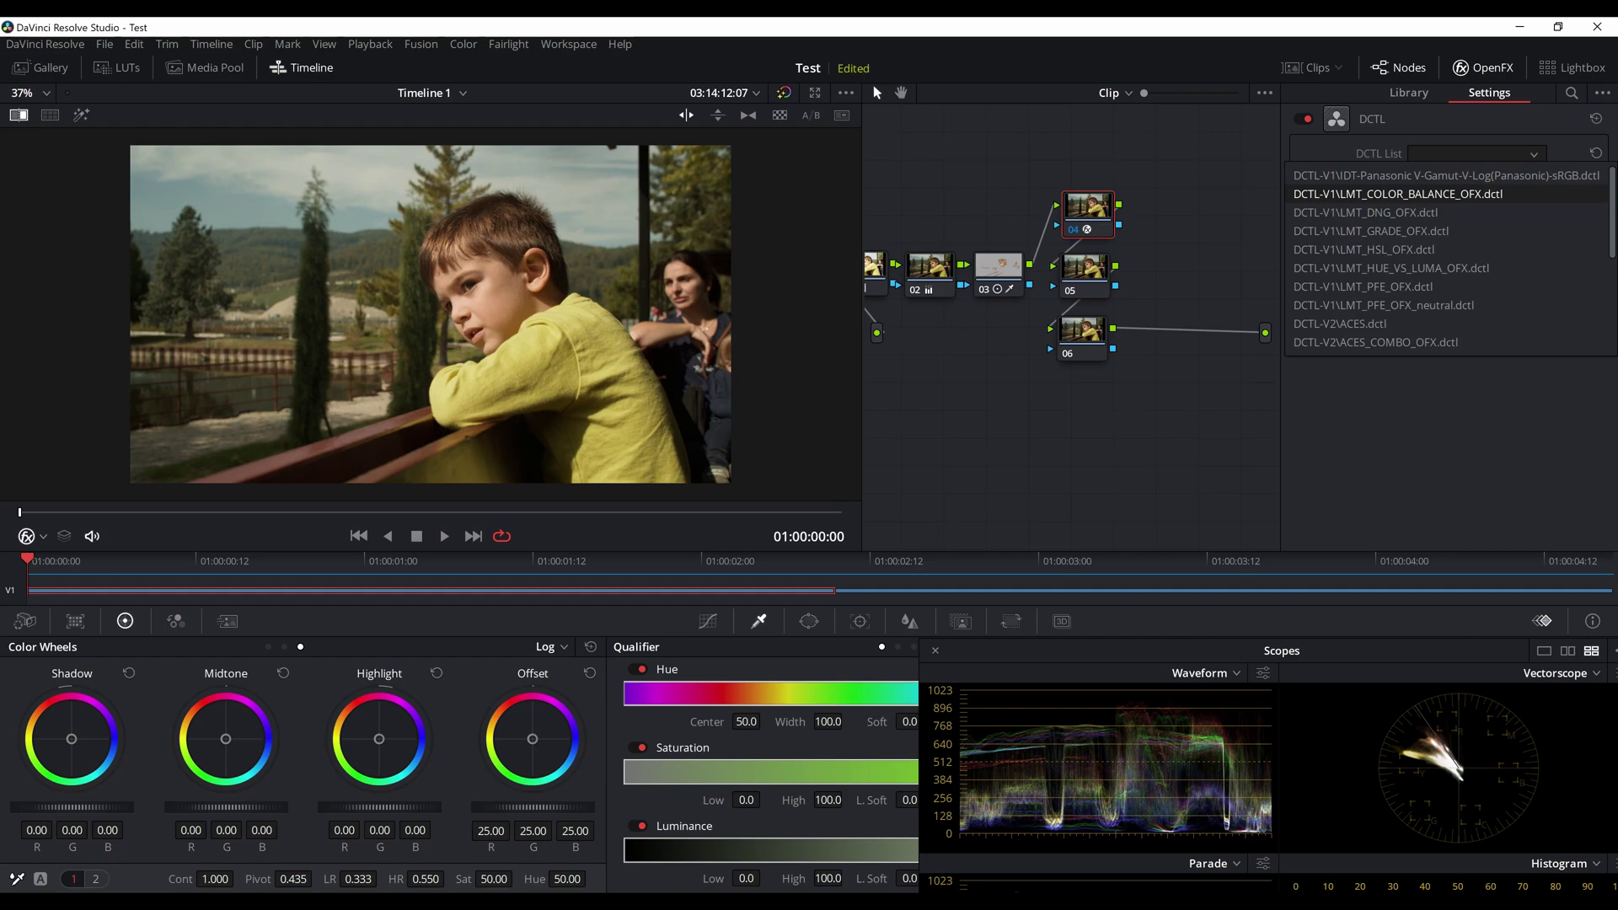
{"action": "left_click", "coordinate": [1398, 193]}
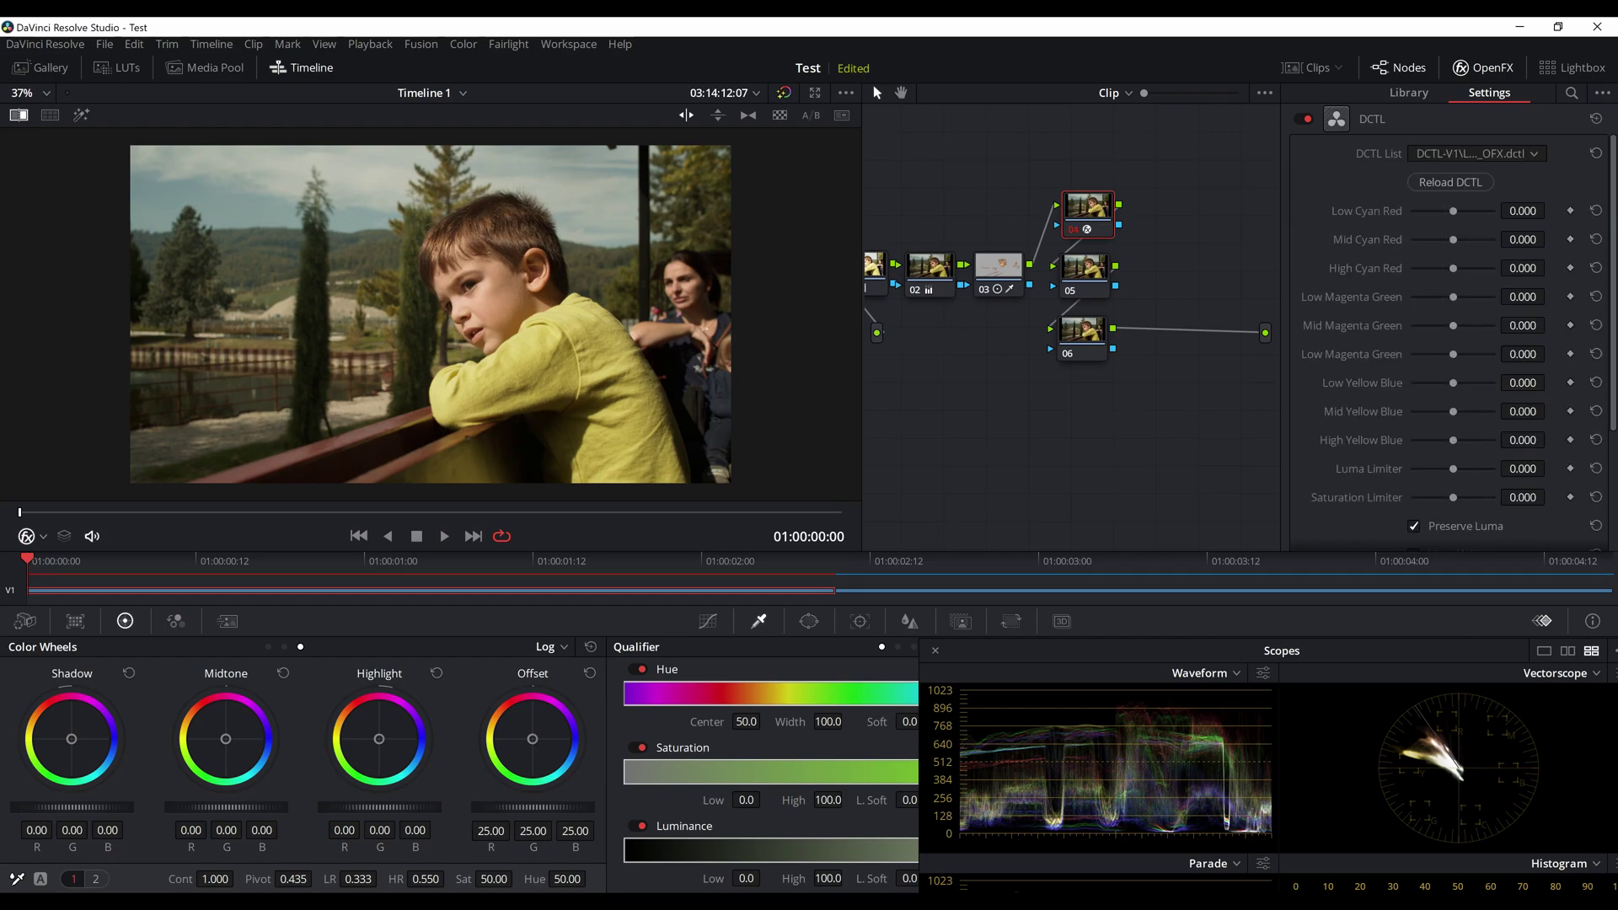
Step: Nudge nodes 04, 05 and 06 so they line up in one vertical column
{"action": "left_click_drag", "start_coordinate": [1088, 210], "coordinate": [1084, 211]}
{"action": "left_click_drag", "start_coordinate": [1084, 269], "coordinate": [1088, 270]}
{"action": "left_click_drag", "start_coordinate": [1082, 333], "coordinate": [1086, 332]}
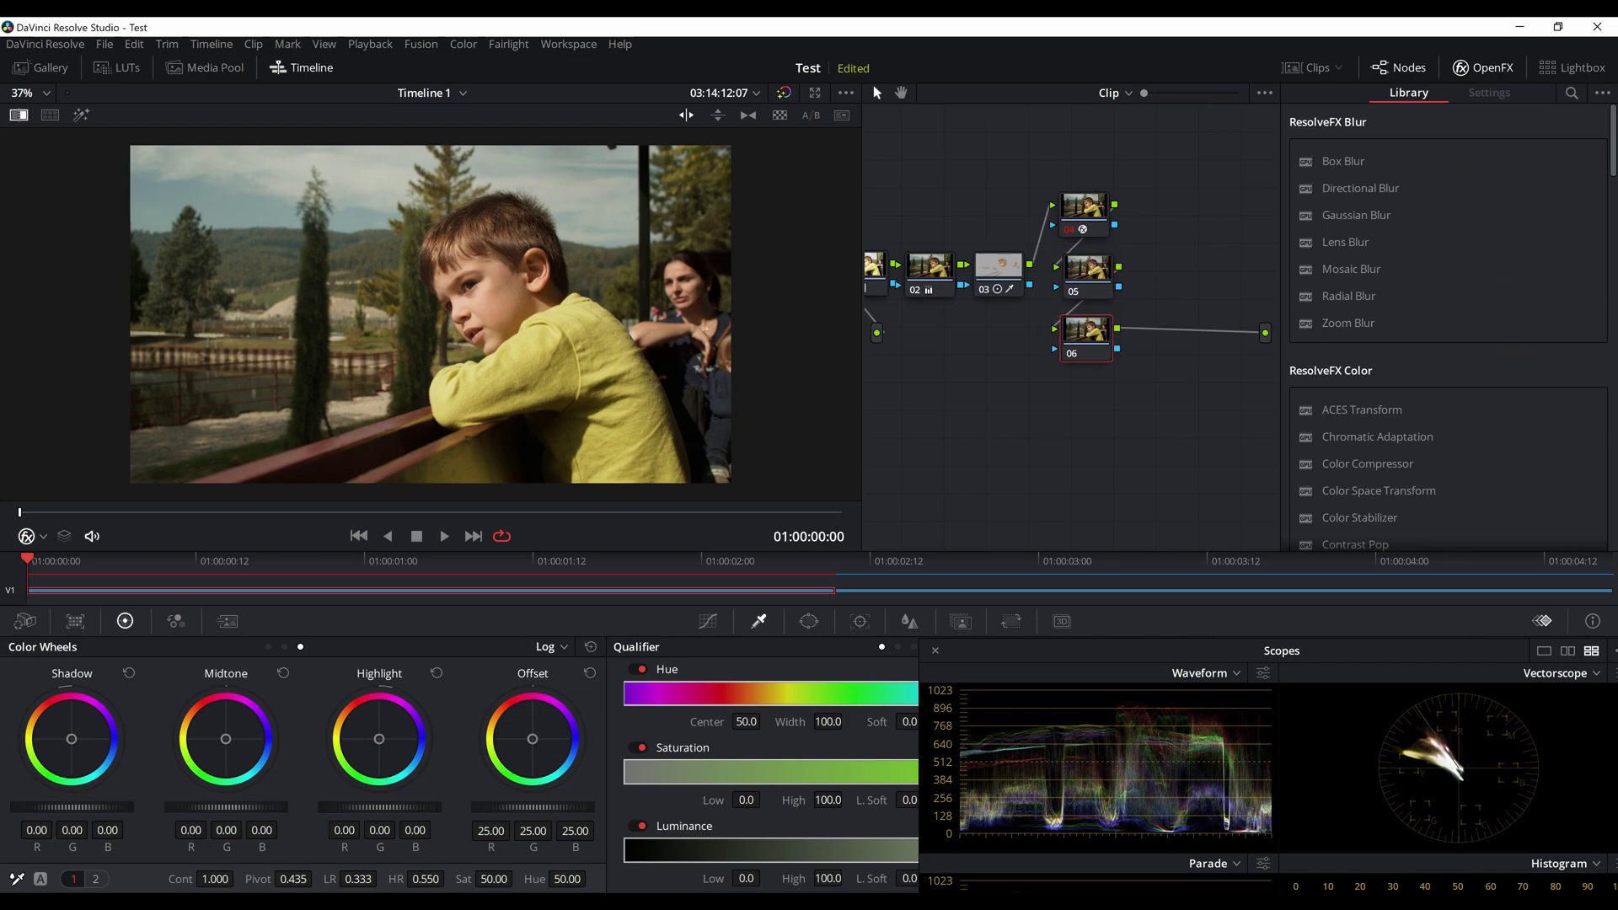
{"action": "left_click", "coordinate": [1084, 208]}
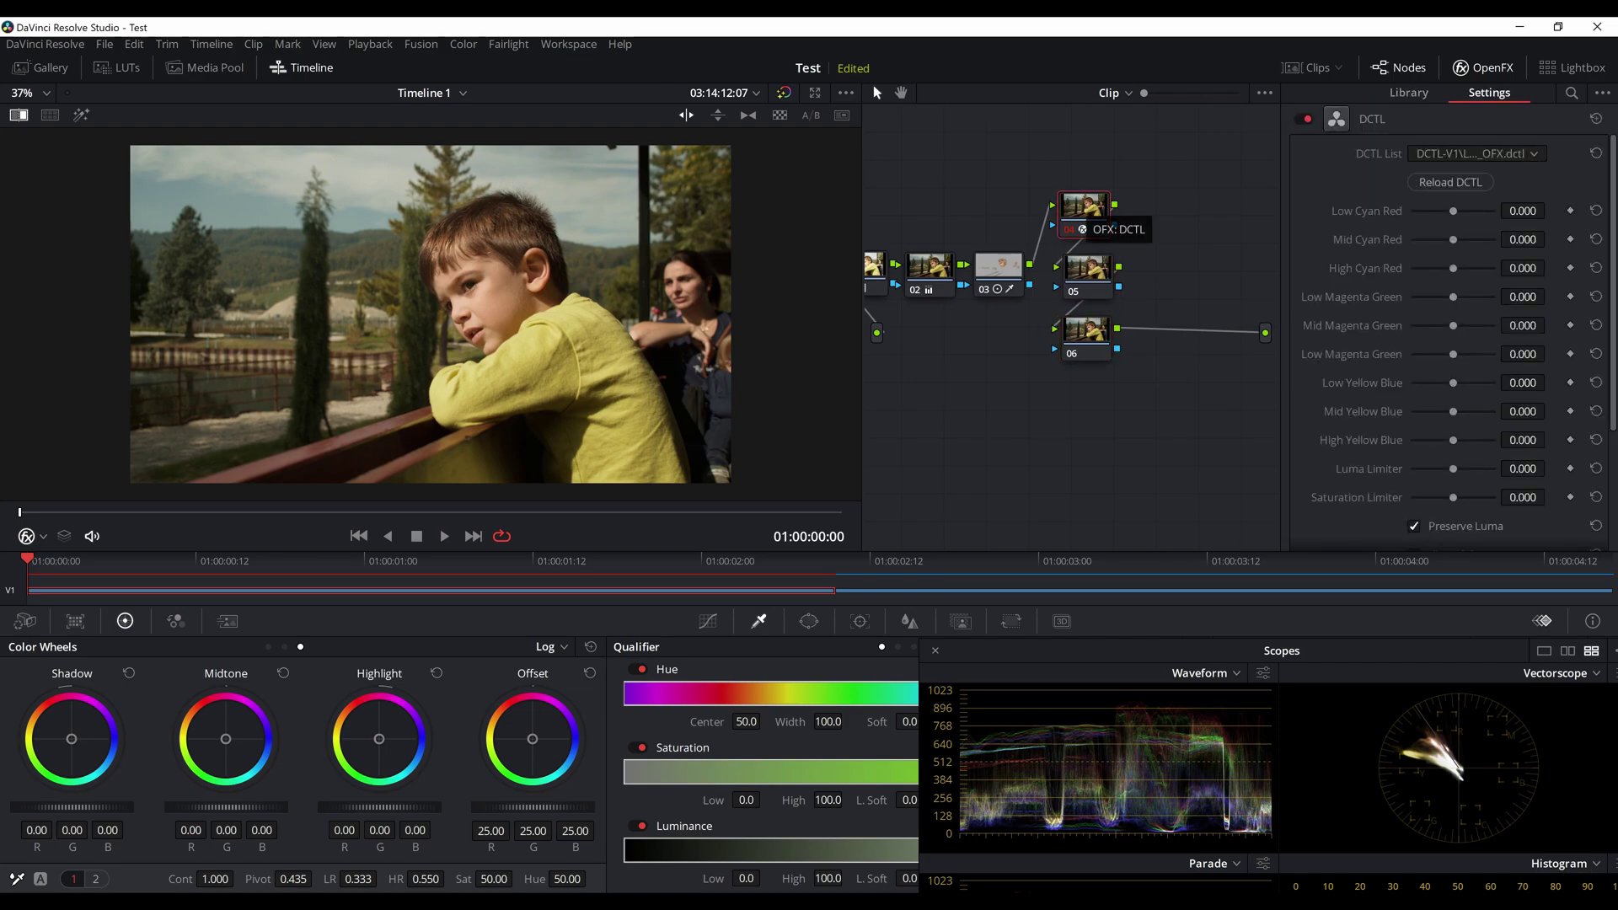
{"action": "left_click", "coordinate": [1087, 268]}
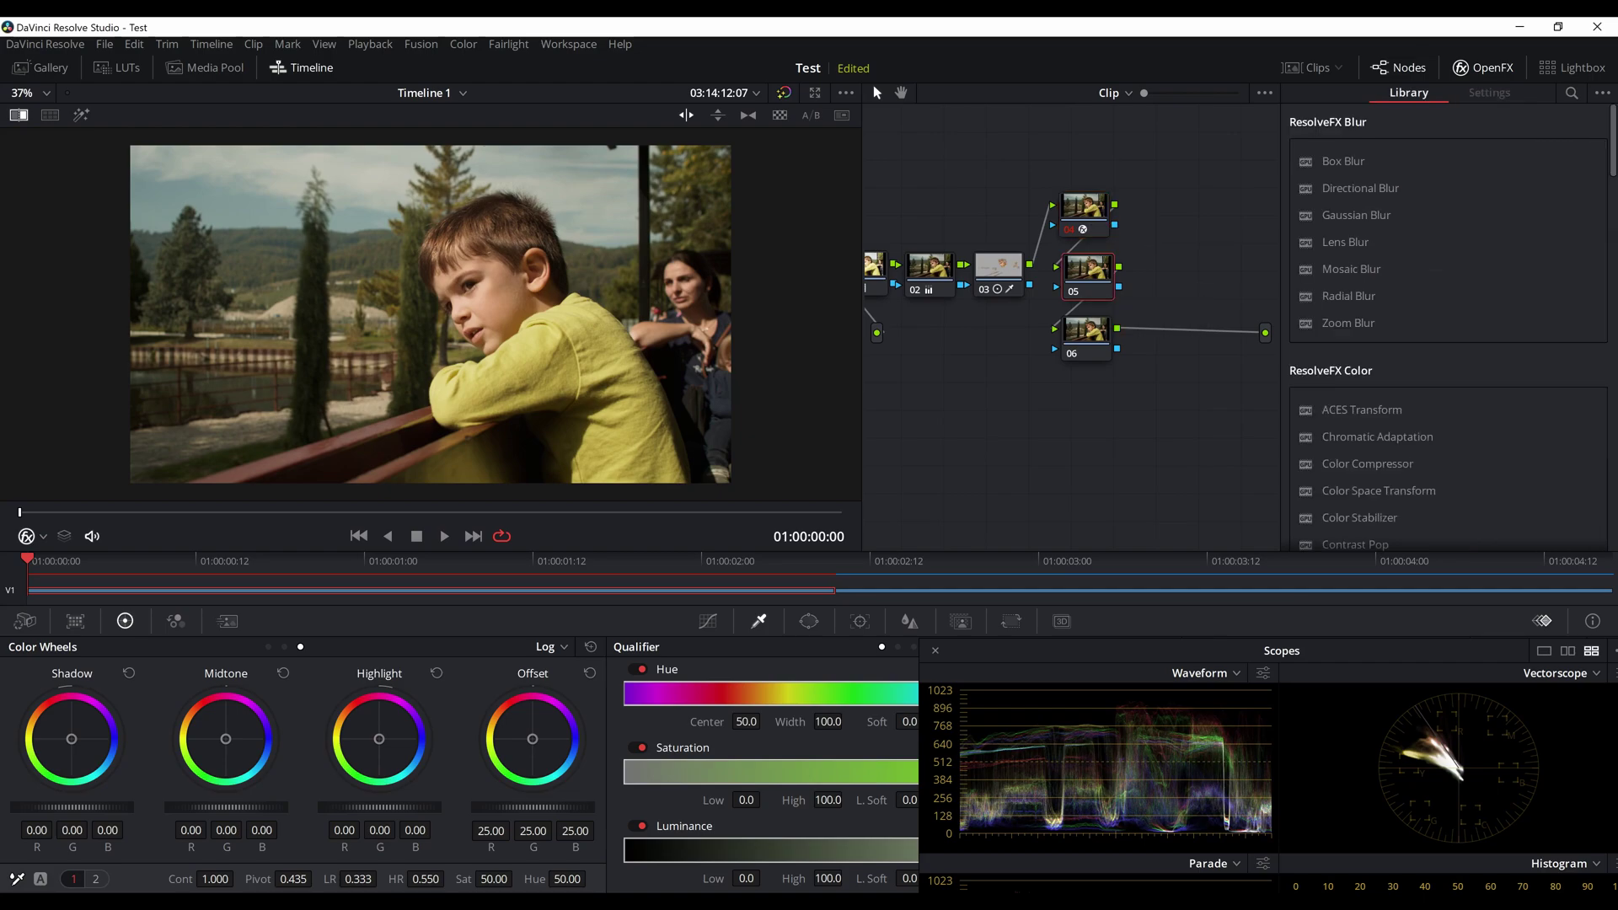
{"action": "left_click", "coordinate": [1086, 331]}
{"action": "left_click_drag", "start_coordinate": [1084, 208], "coordinate": [1089, 213]}
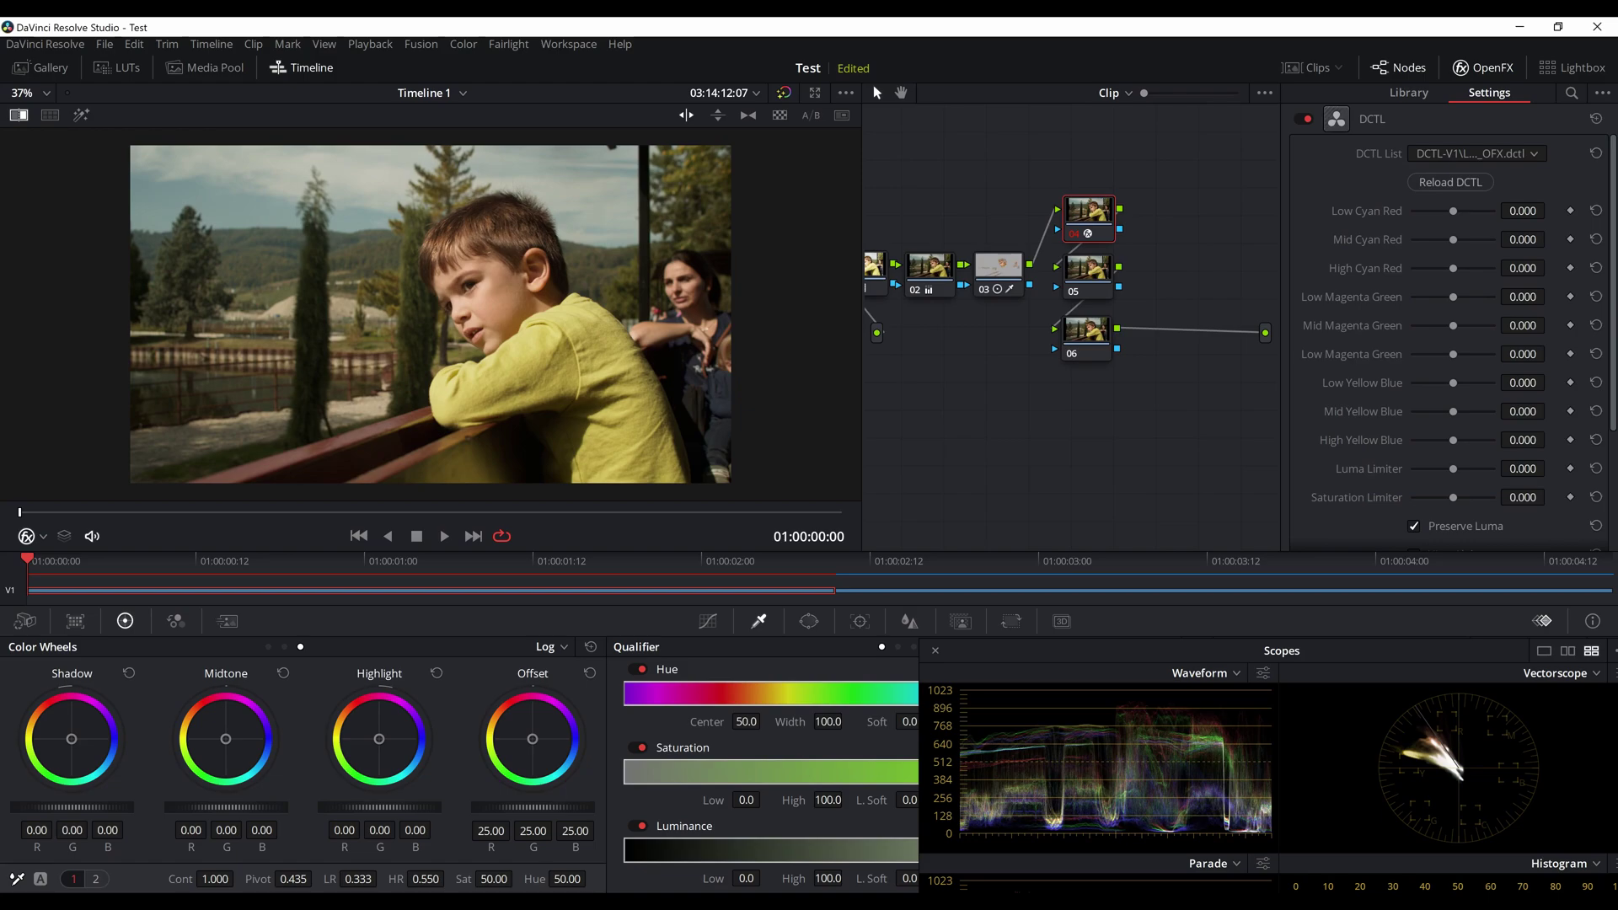
Step: Set Mid Cyan Red to -0.224 on node 04, comparing the image with the node disabled and enabled
{"action": "left_click_drag", "start_coordinate": [1453, 239], "coordinate": [1492, 239]}
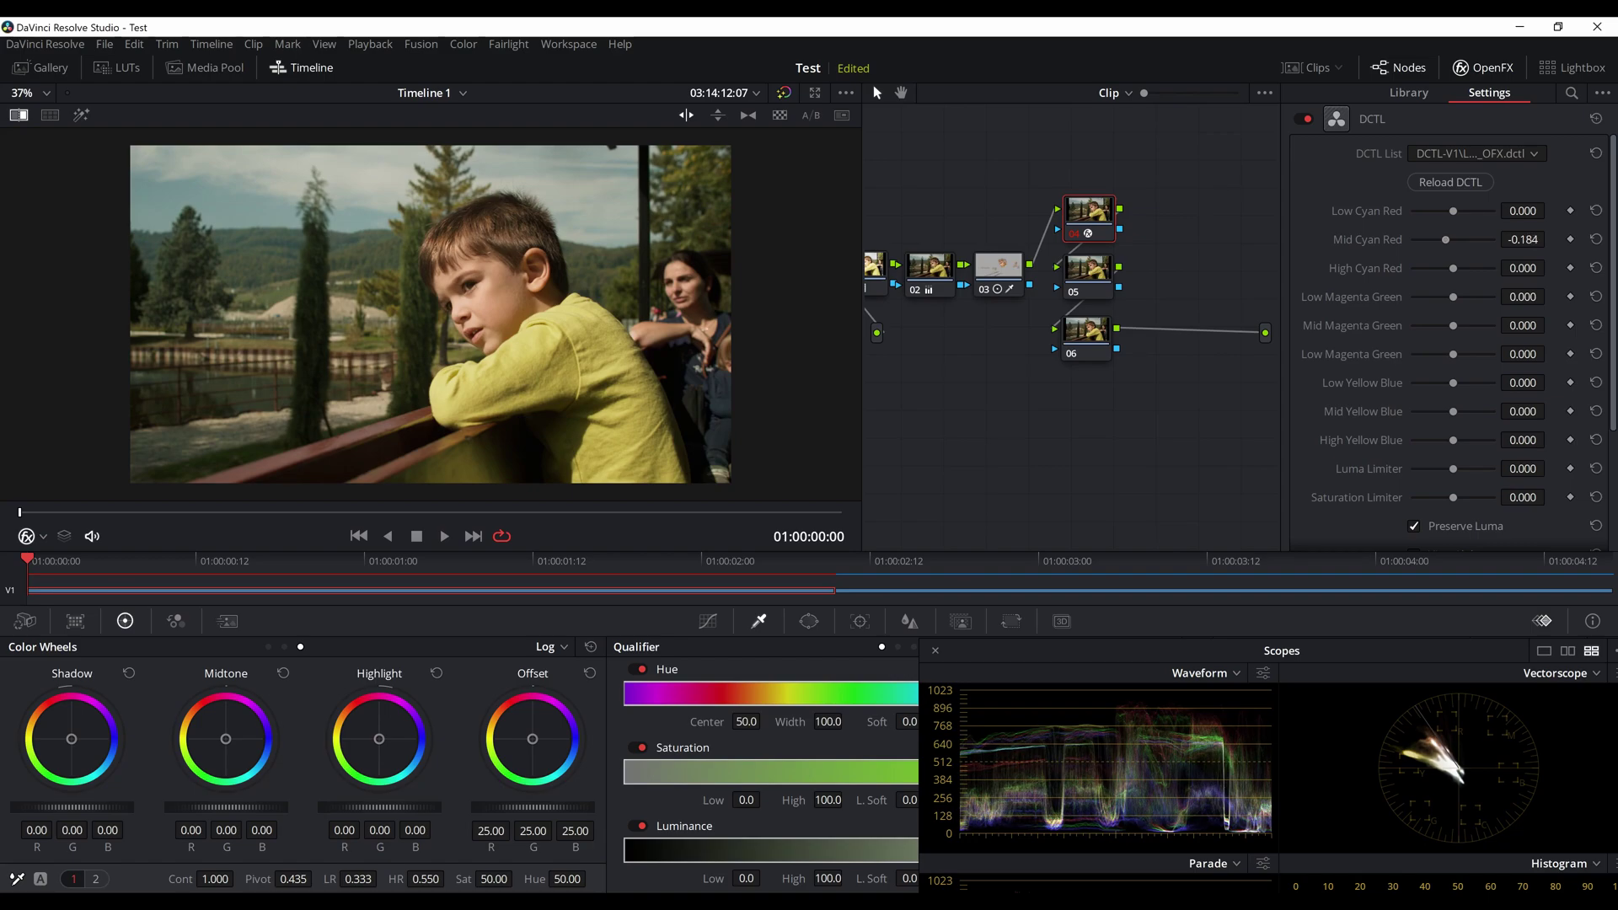
{"action": "key", "text": "ctrl+d"}
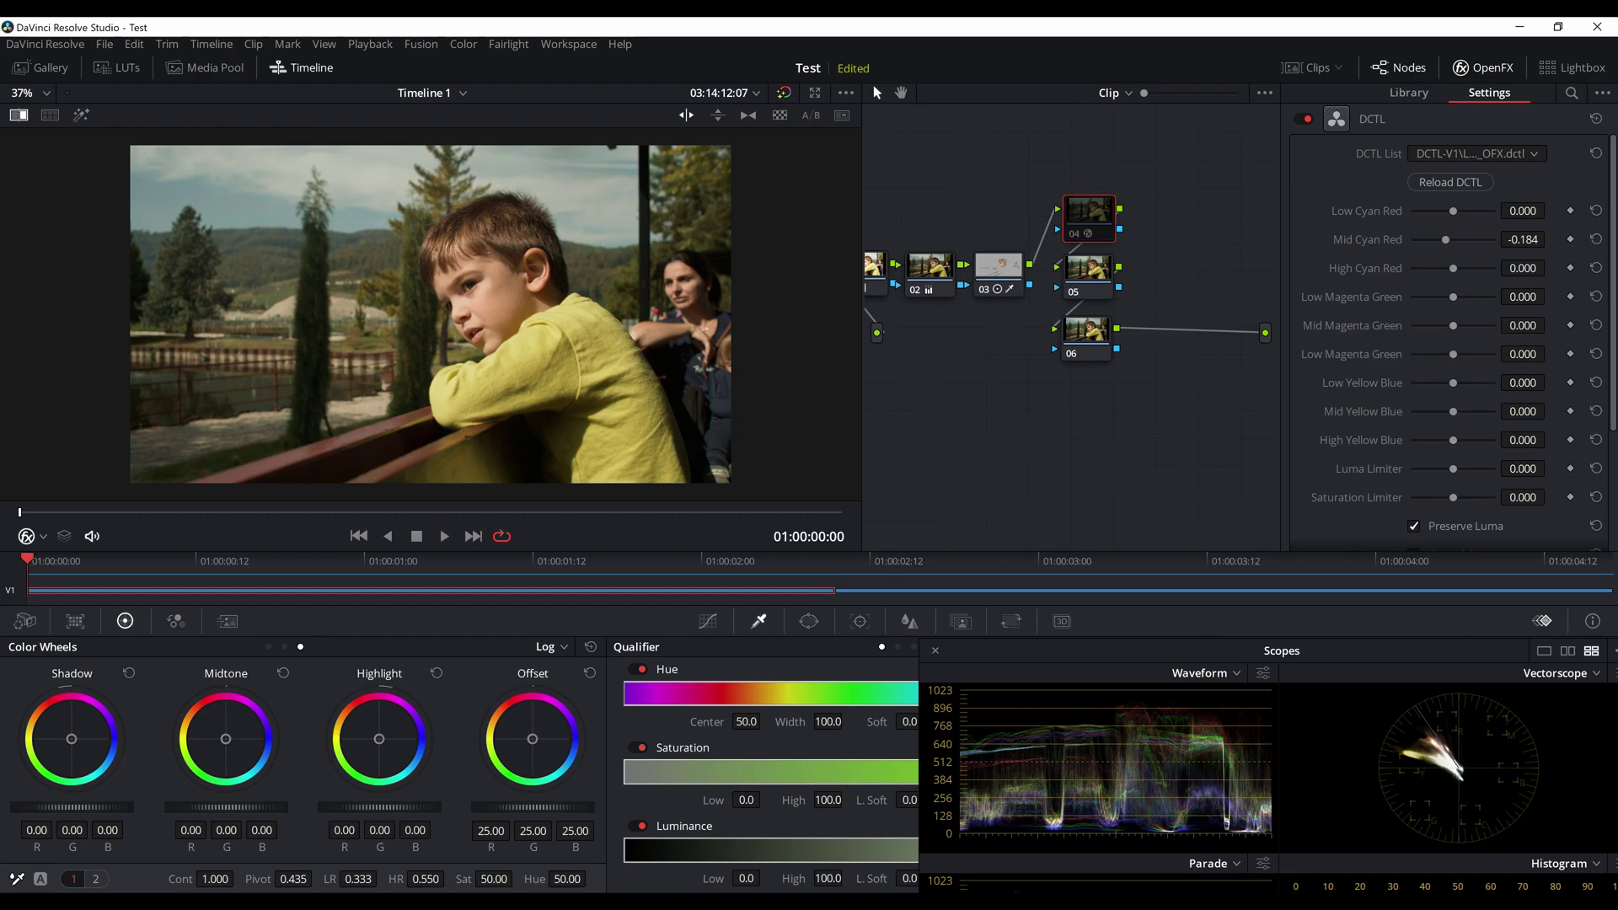
{"action": "key", "text": "ctrl+d"}
{"action": "key", "text": "ctrl+d"}
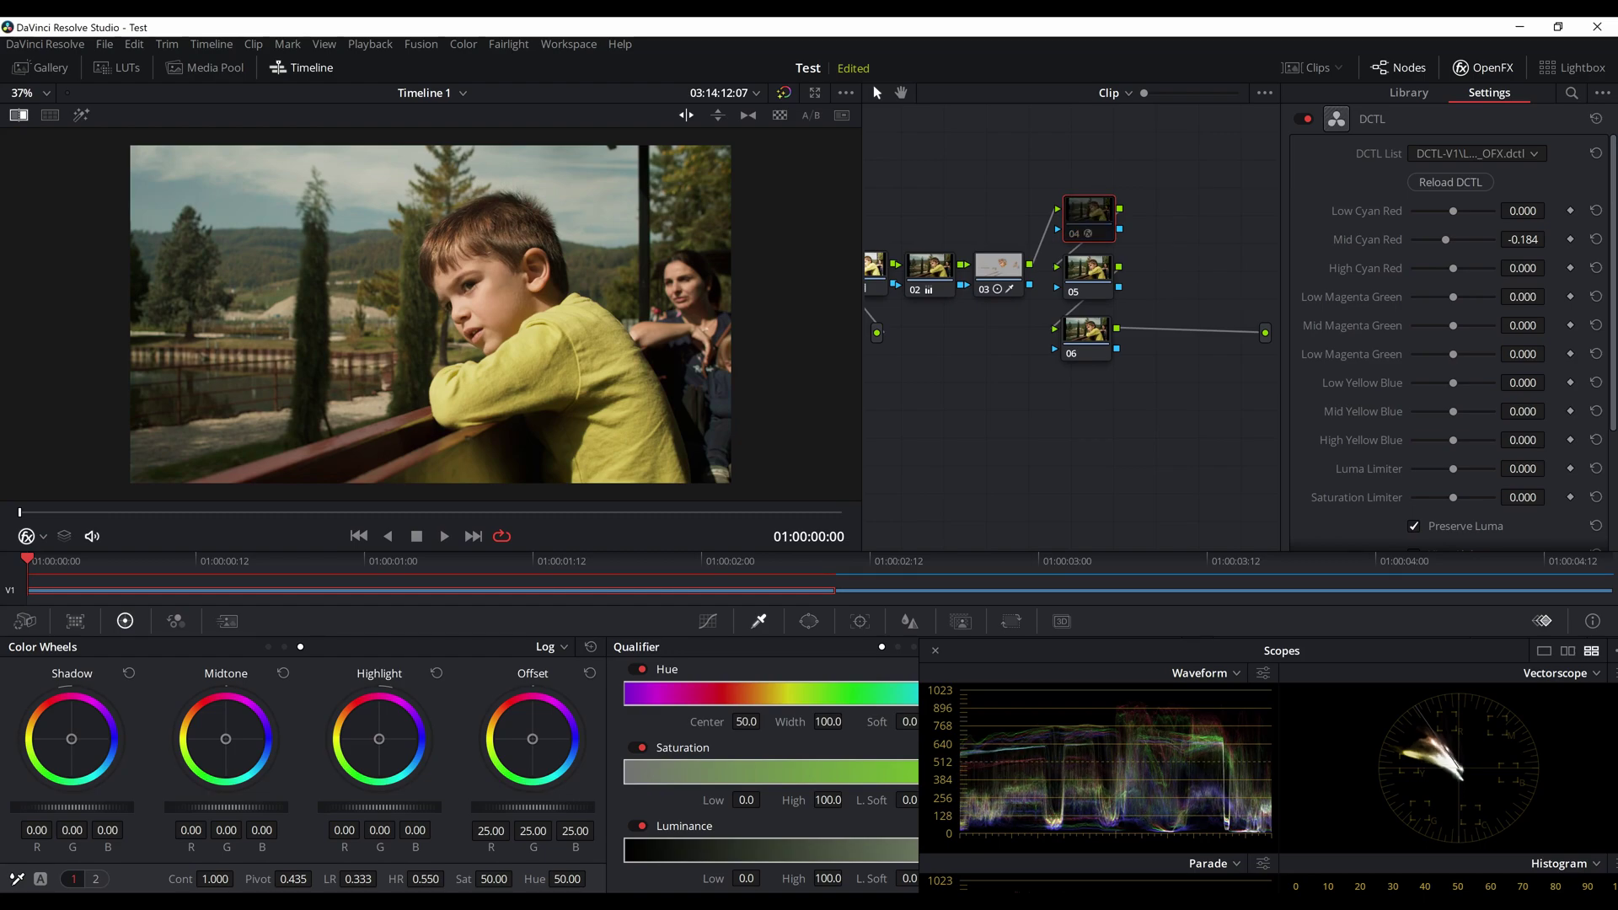
{"action": "key", "text": "ctrl+d"}
{"action": "left_click_drag", "start_coordinate": [1445, 240], "coordinate": [1444, 240]}
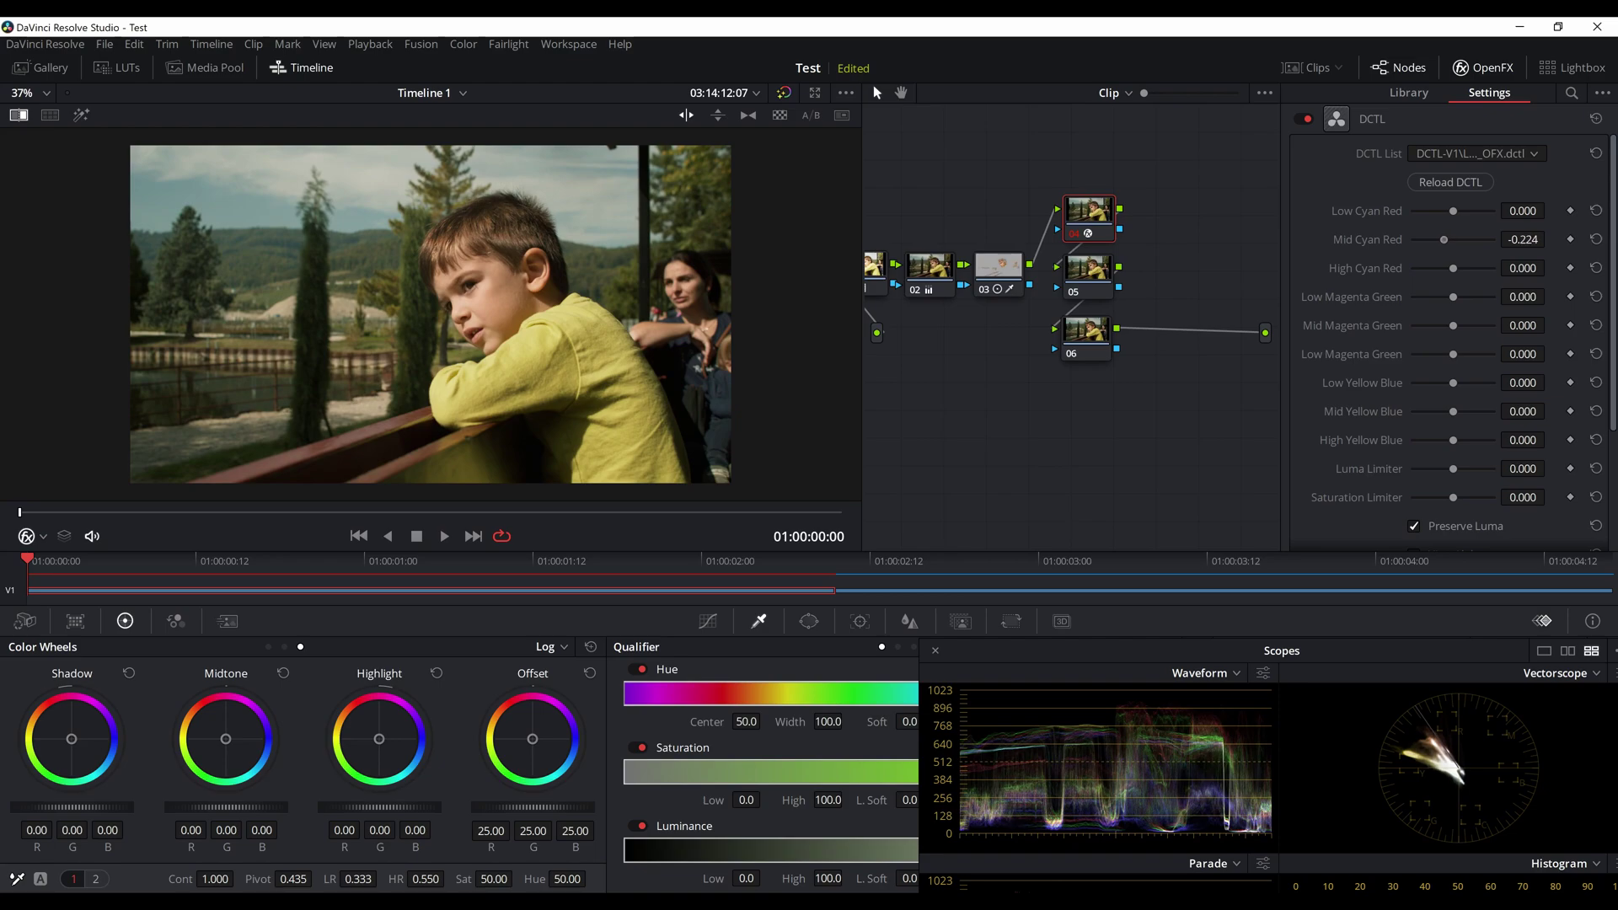
Step: Paste the node 04 grade onto node 05, reset Mid Cyan Red, lower Mid Magenta Green to about -0.2, and compare with the node disabled
{"action": "left_click", "coordinate": [1088, 270]}
{"action": "key", "text": "ctrl+v"}
{"action": "double_click", "coordinate": [1444, 240]}
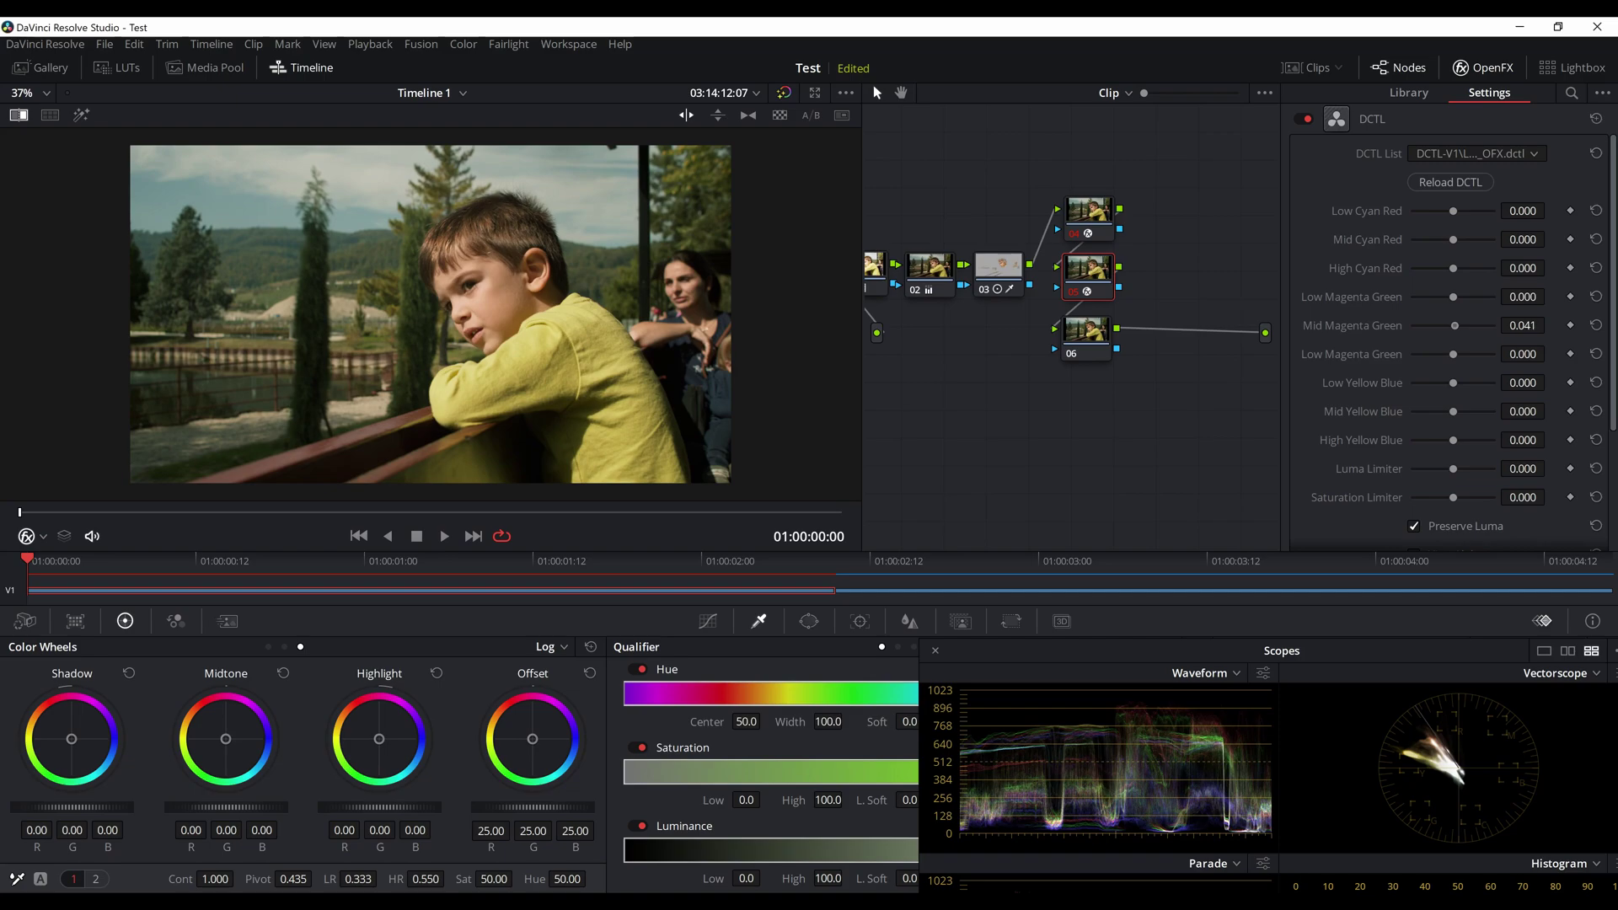
{"action": "left_click_drag", "start_coordinate": [1453, 326], "coordinate": [1513, 325]}
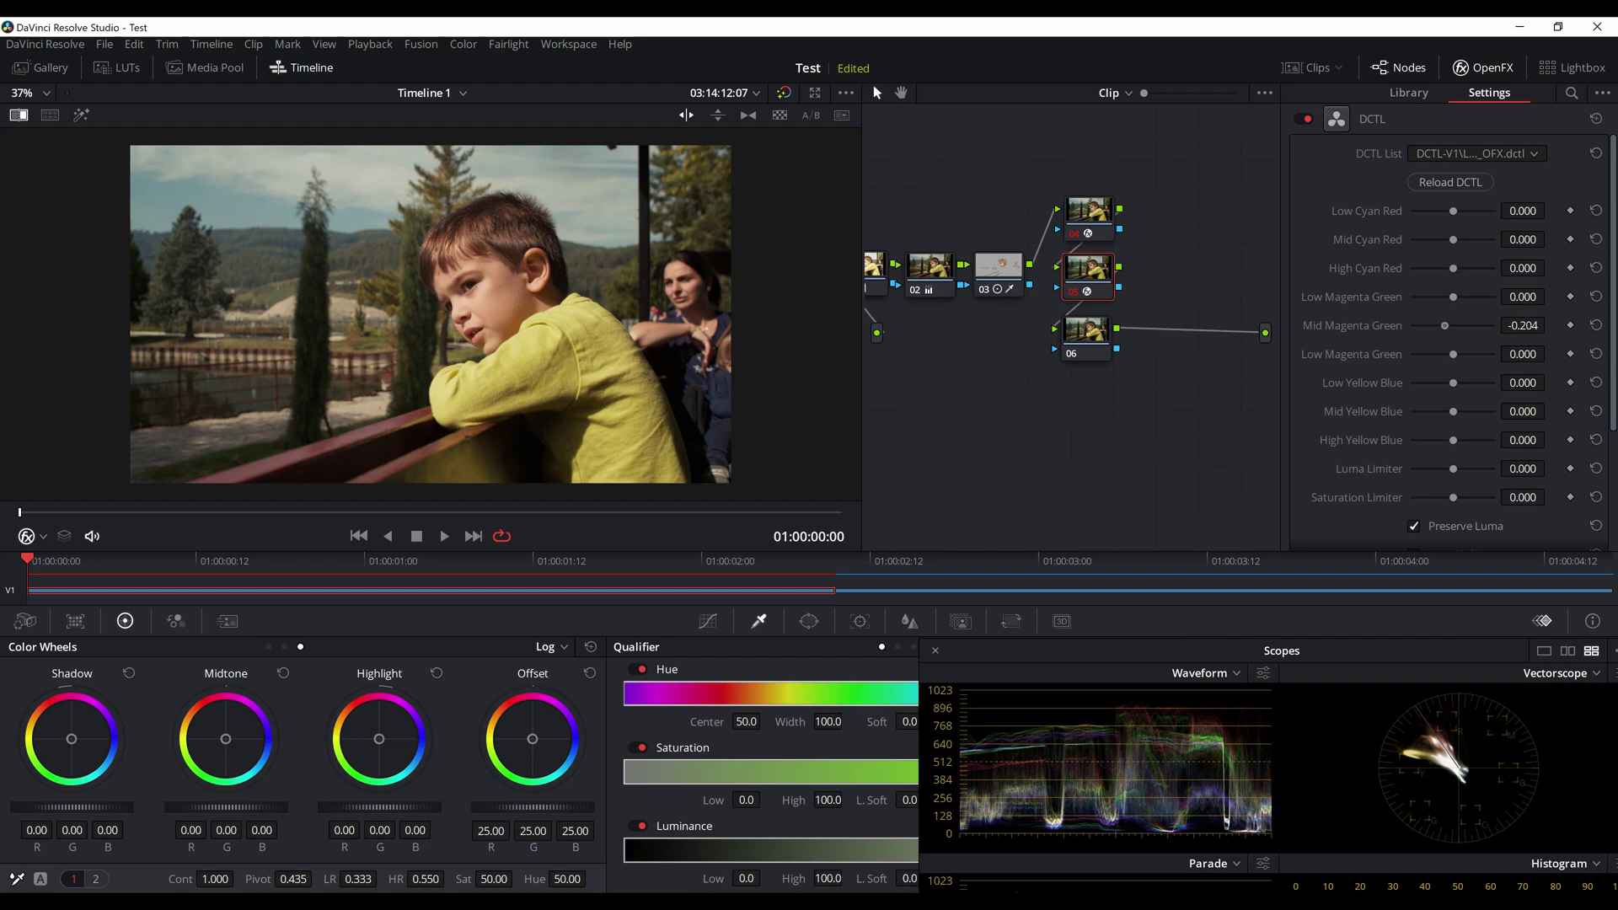
{"action": "left_click_drag", "start_coordinate": [1523, 325], "coordinate": [1529, 326]}
{"action": "key", "text": "ctrl+d"}
{"action": "key", "text": "ctrl+d"}
Step: Paste the color balance DCTL onto node 06, reset Mid Cyan Red, set High Yellow Blue to -0.388, and compare with the node disabled
{"action": "left_click", "coordinate": [1087, 331]}
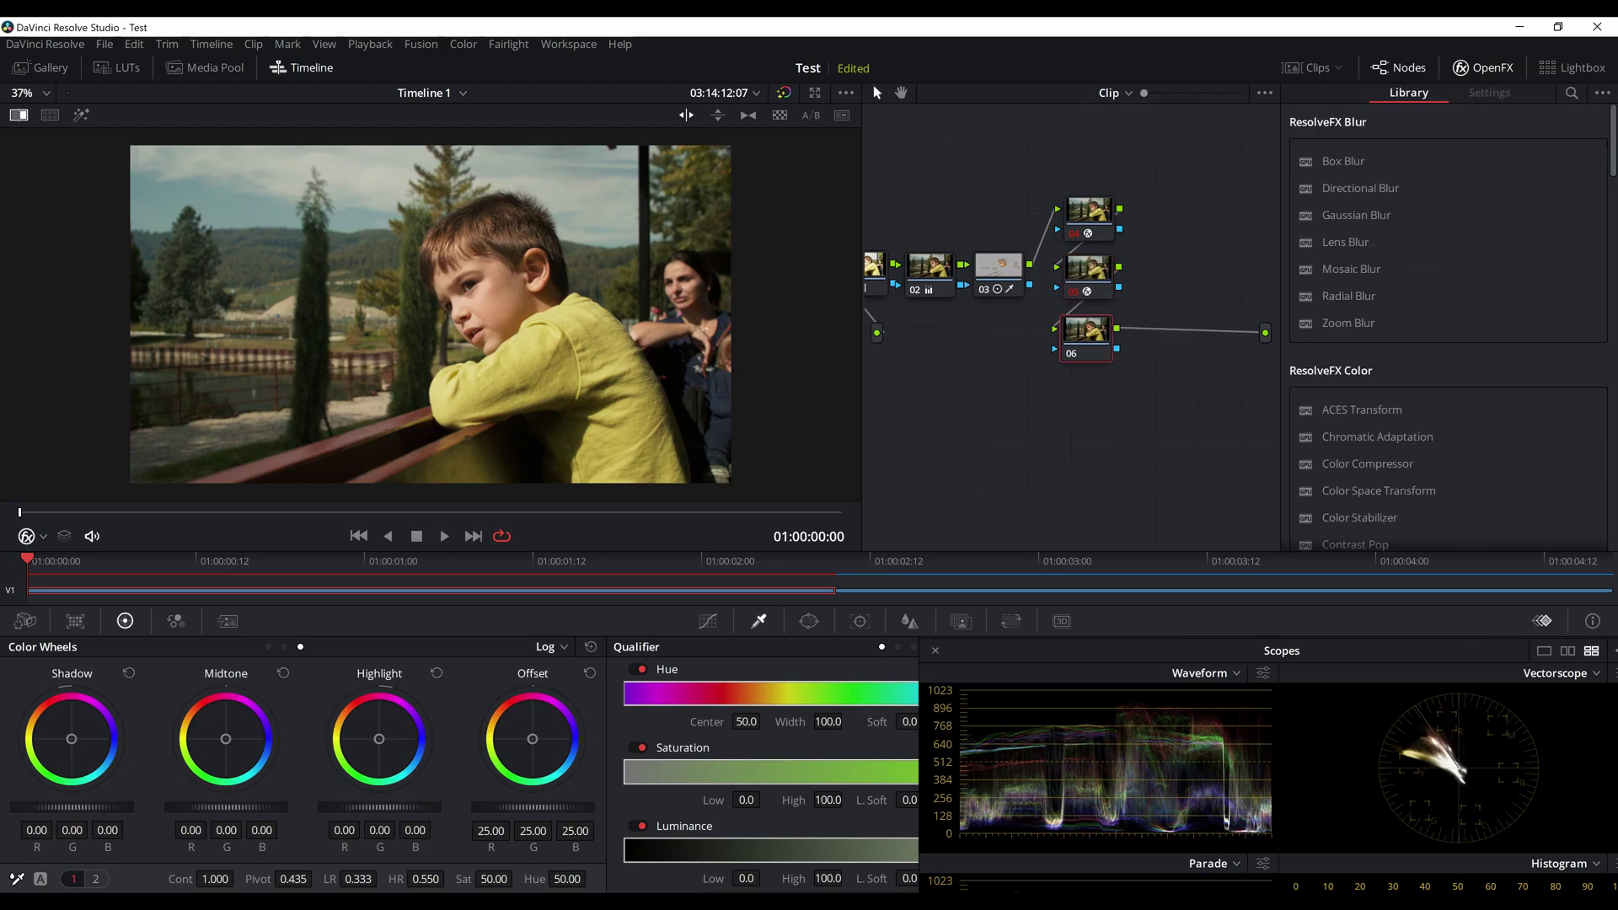
{"action": "key", "text": "ctrl+v"}
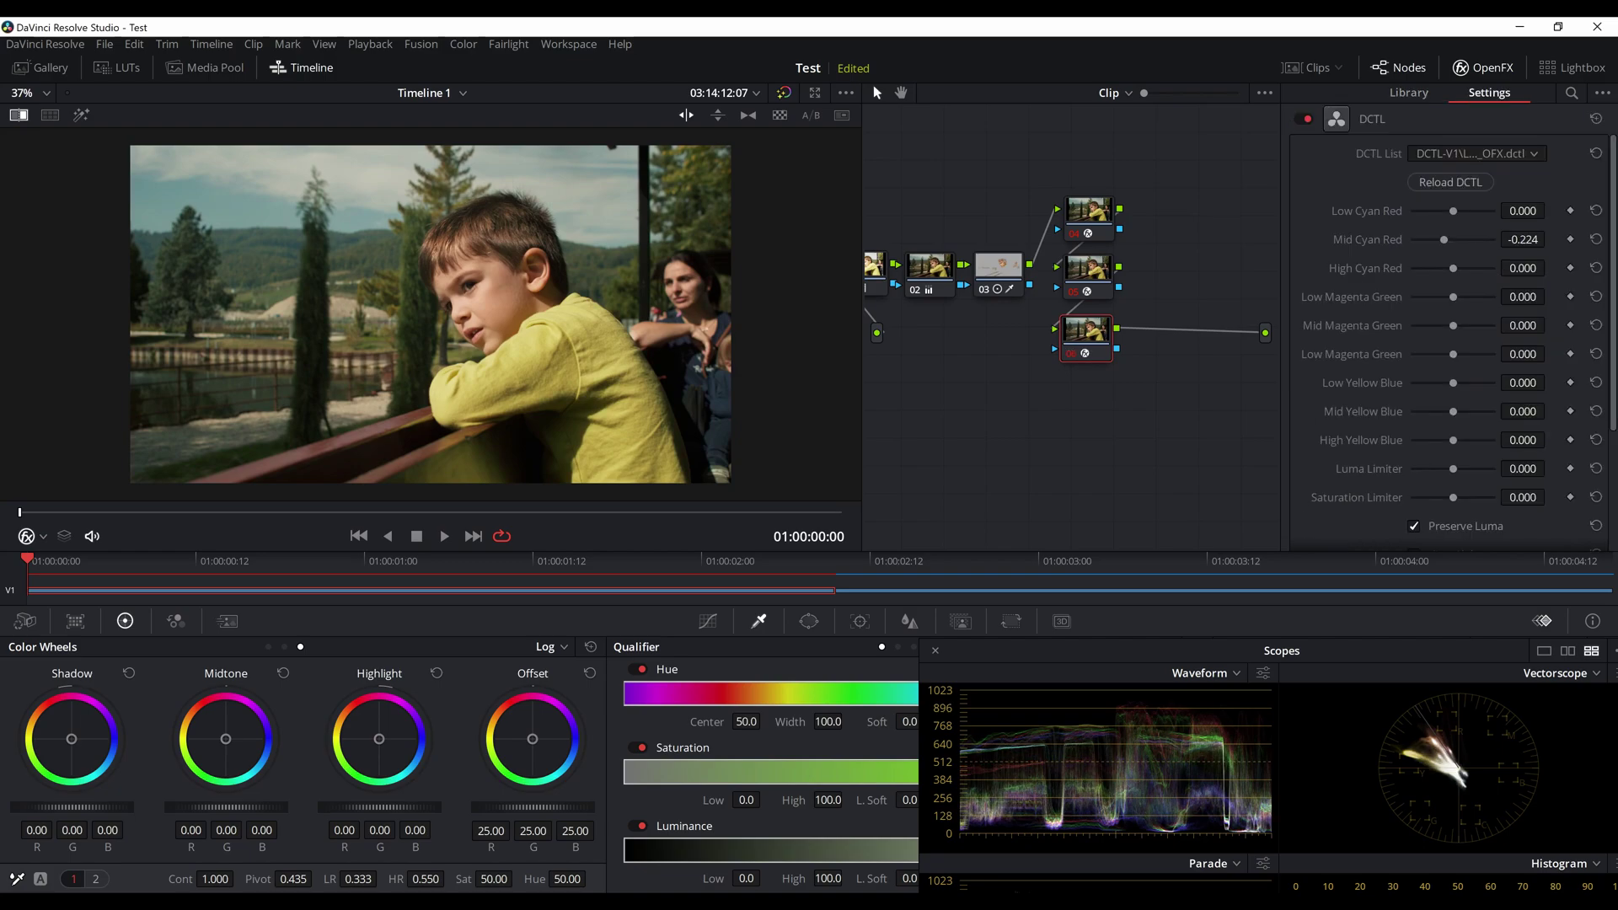
{"action": "left_click", "coordinate": [1451, 182]}
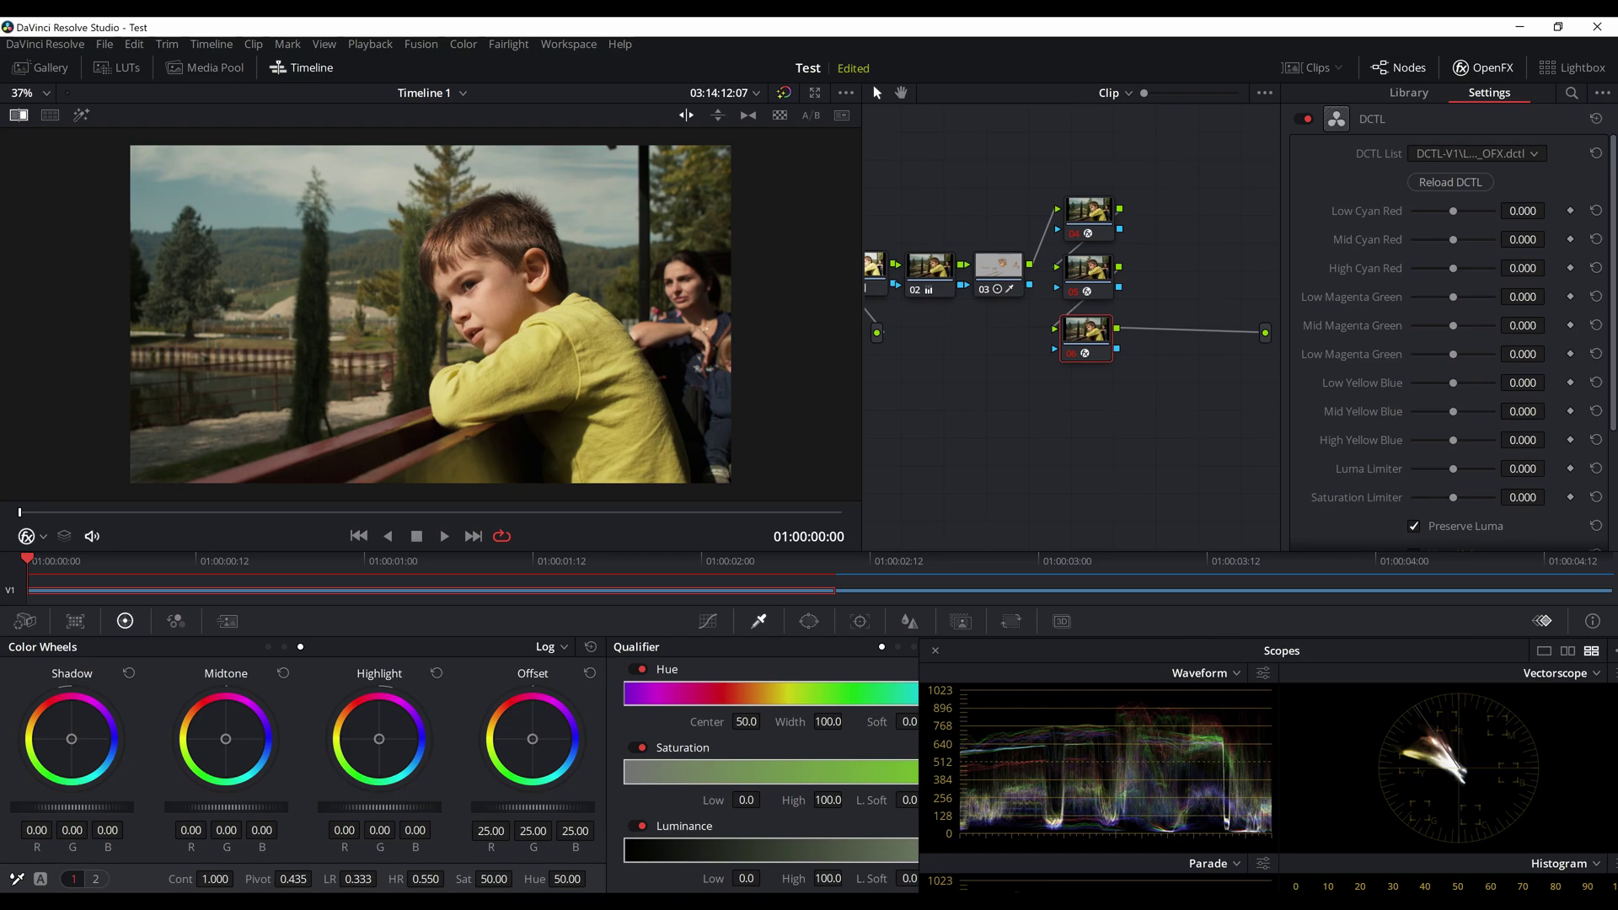
{"action": "left_click_drag", "start_coordinate": [1453, 441], "coordinate": [1441, 440]}
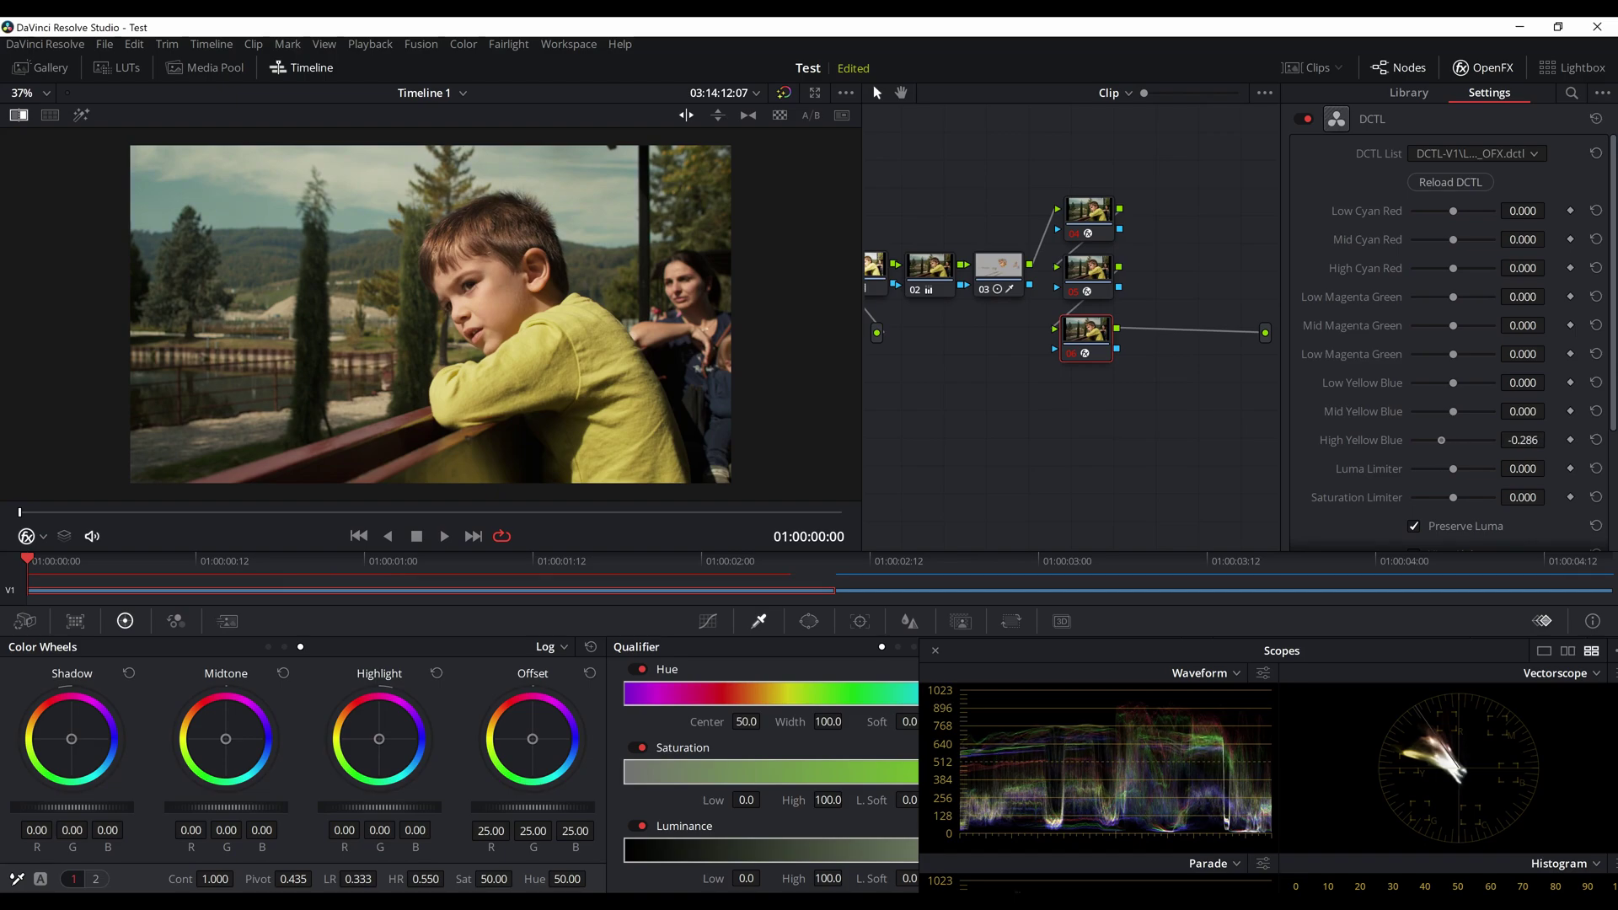
{"action": "left_click_drag", "start_coordinate": [1442, 440], "coordinate": [1437, 440]}
{"action": "key", "text": "ctrl+d"}
{"action": "key", "text": "ctrl+d"}
Step: Straighten nodes 05 and 06 directly beneath node 04 in the node graph
{"action": "left_click_drag", "start_coordinate": [1087, 336], "coordinate": [1090, 333]}
{"action": "left_click", "coordinate": [1088, 271]}
{"action": "left_click_drag", "start_coordinate": [1089, 271], "coordinate": [1088, 269]}
{"action": "left_click_drag", "start_coordinate": [1089, 331], "coordinate": [1090, 325]}
Step: Combine nodes 04, 05 and 06 into a compound node beside node 03 and compare the image with all grades bypassed
{"action": "left_click_drag", "start_coordinate": [1155, 163], "coordinate": [1058, 384]}
{"action": "left_click", "coordinate": [1058, 388]}
{"action": "left_click_drag", "start_coordinate": [1145, 146], "coordinate": [1054, 369]}
{"action": "right_click", "coordinate": [1082, 309]}
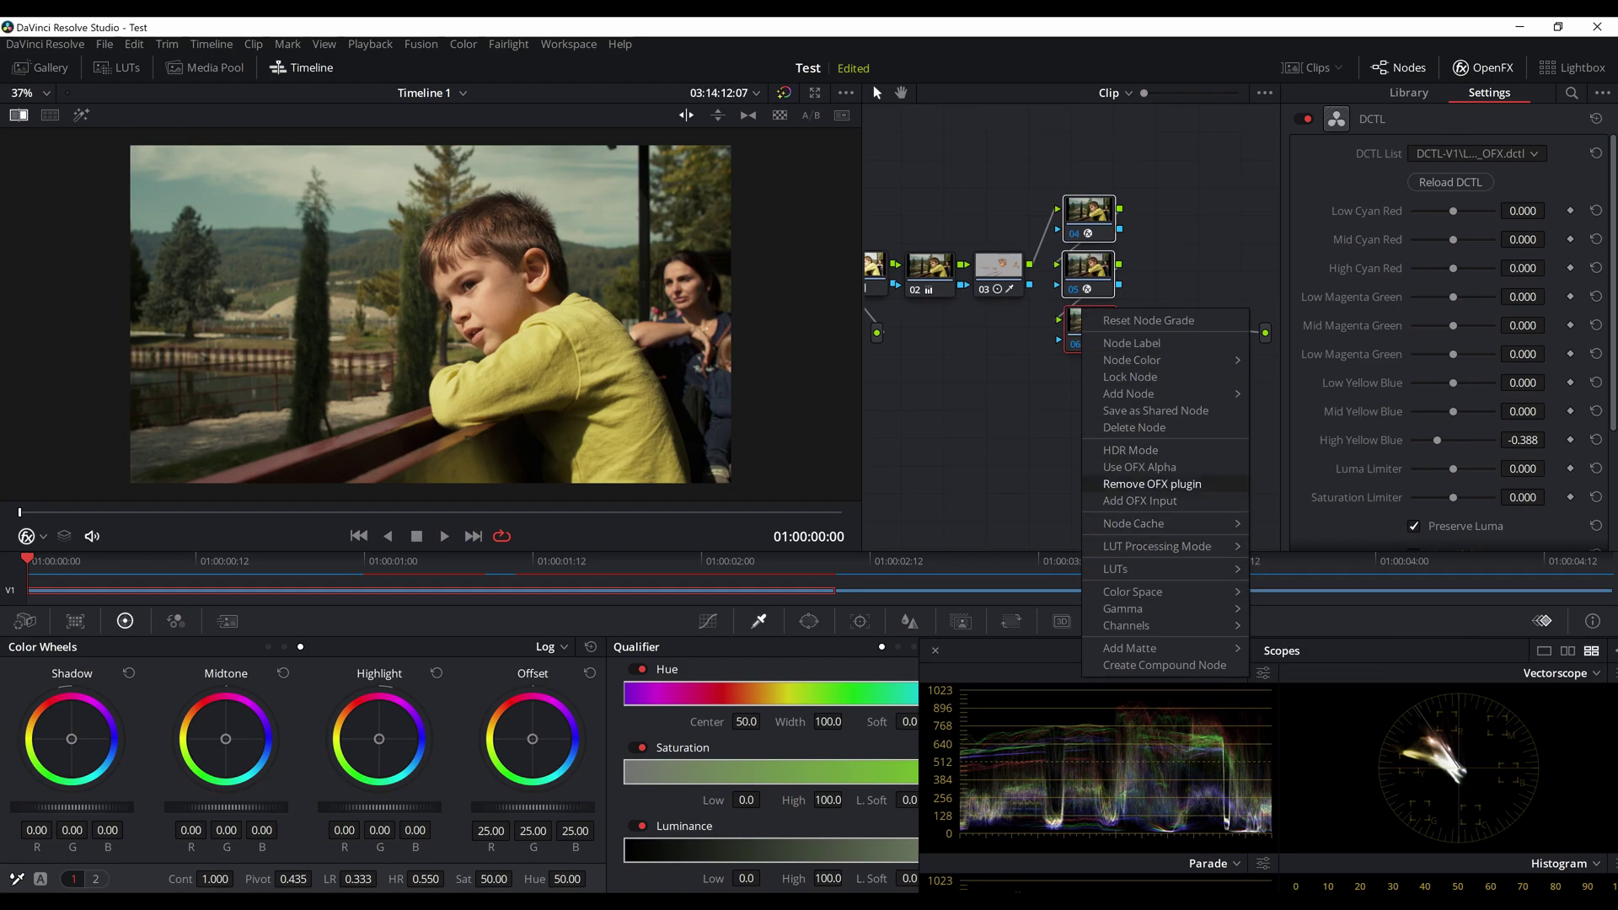
{"action": "left_click", "coordinate": [1165, 665]}
{"action": "left_click_drag", "start_coordinate": [1084, 287], "coordinate": [1078, 272]}
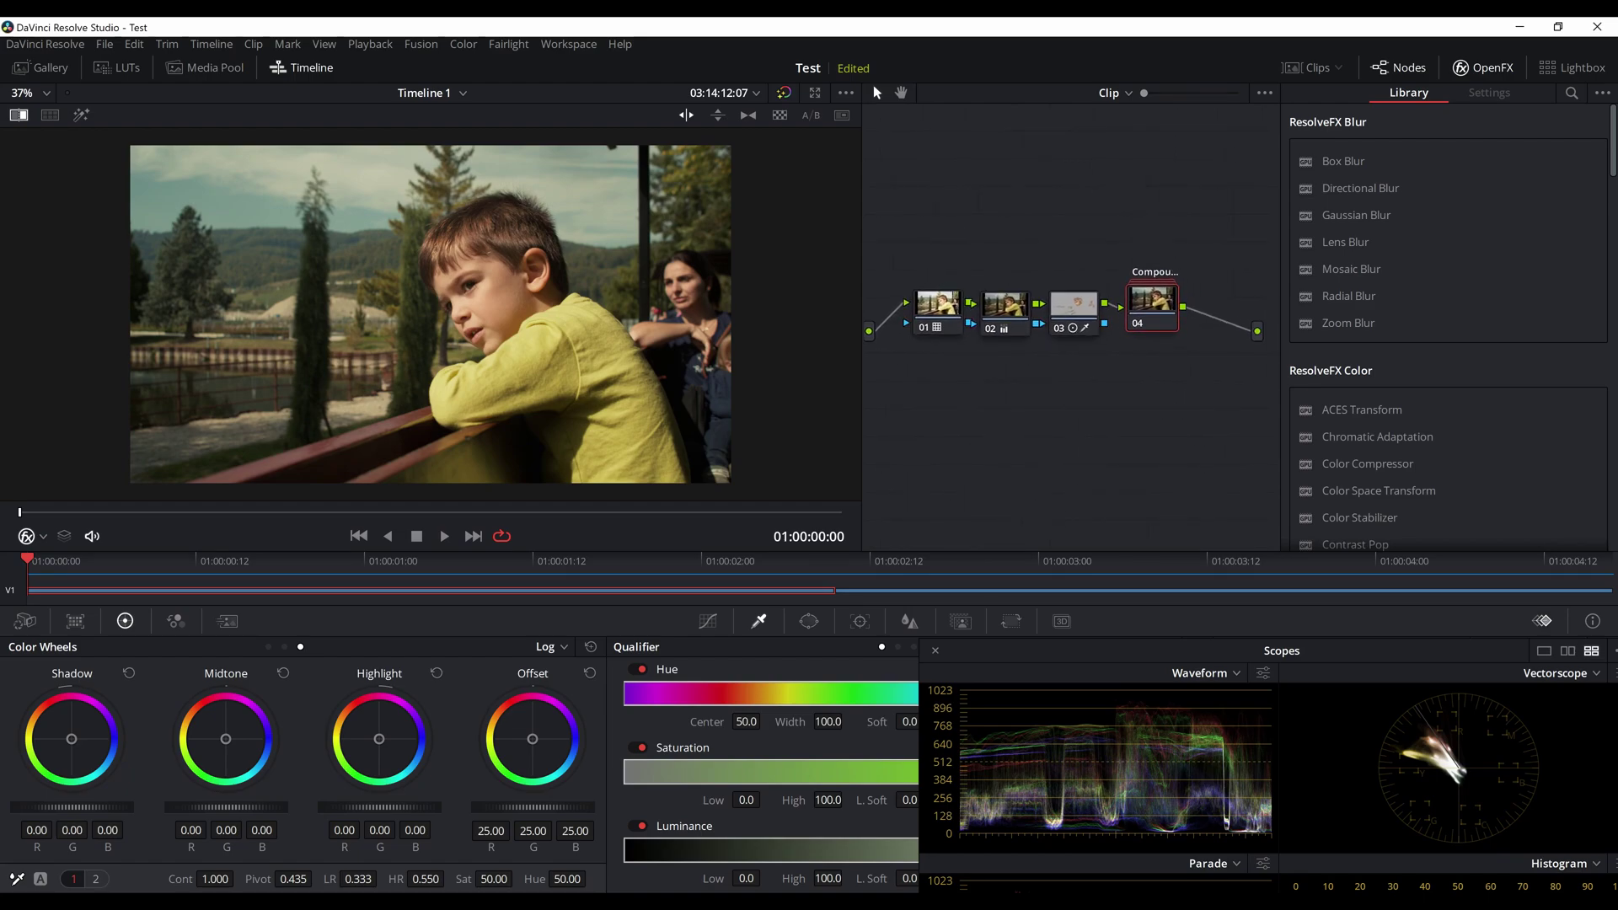
{"action": "key", "text": "shift+d"}
{"action": "key", "text": "shift+d"}
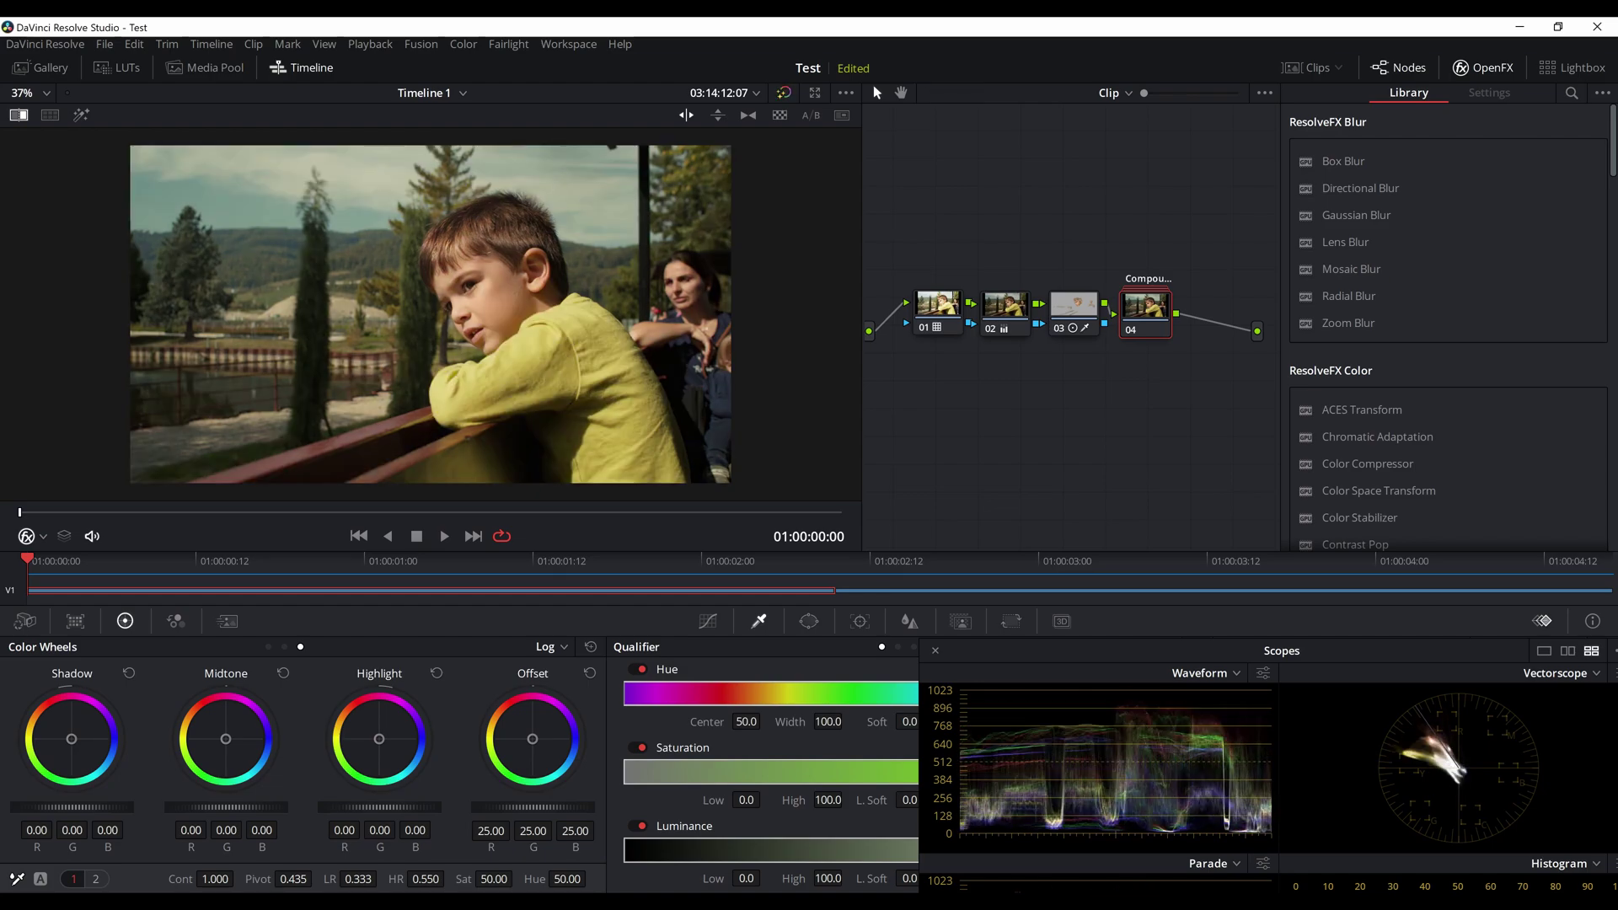
Step: Raise the Scopes window into full view, then add a serial node after the compound node and place it below node 01
{"action": "left_click_drag", "start_coordinate": [1282, 650], "coordinate": [1232, 478]}
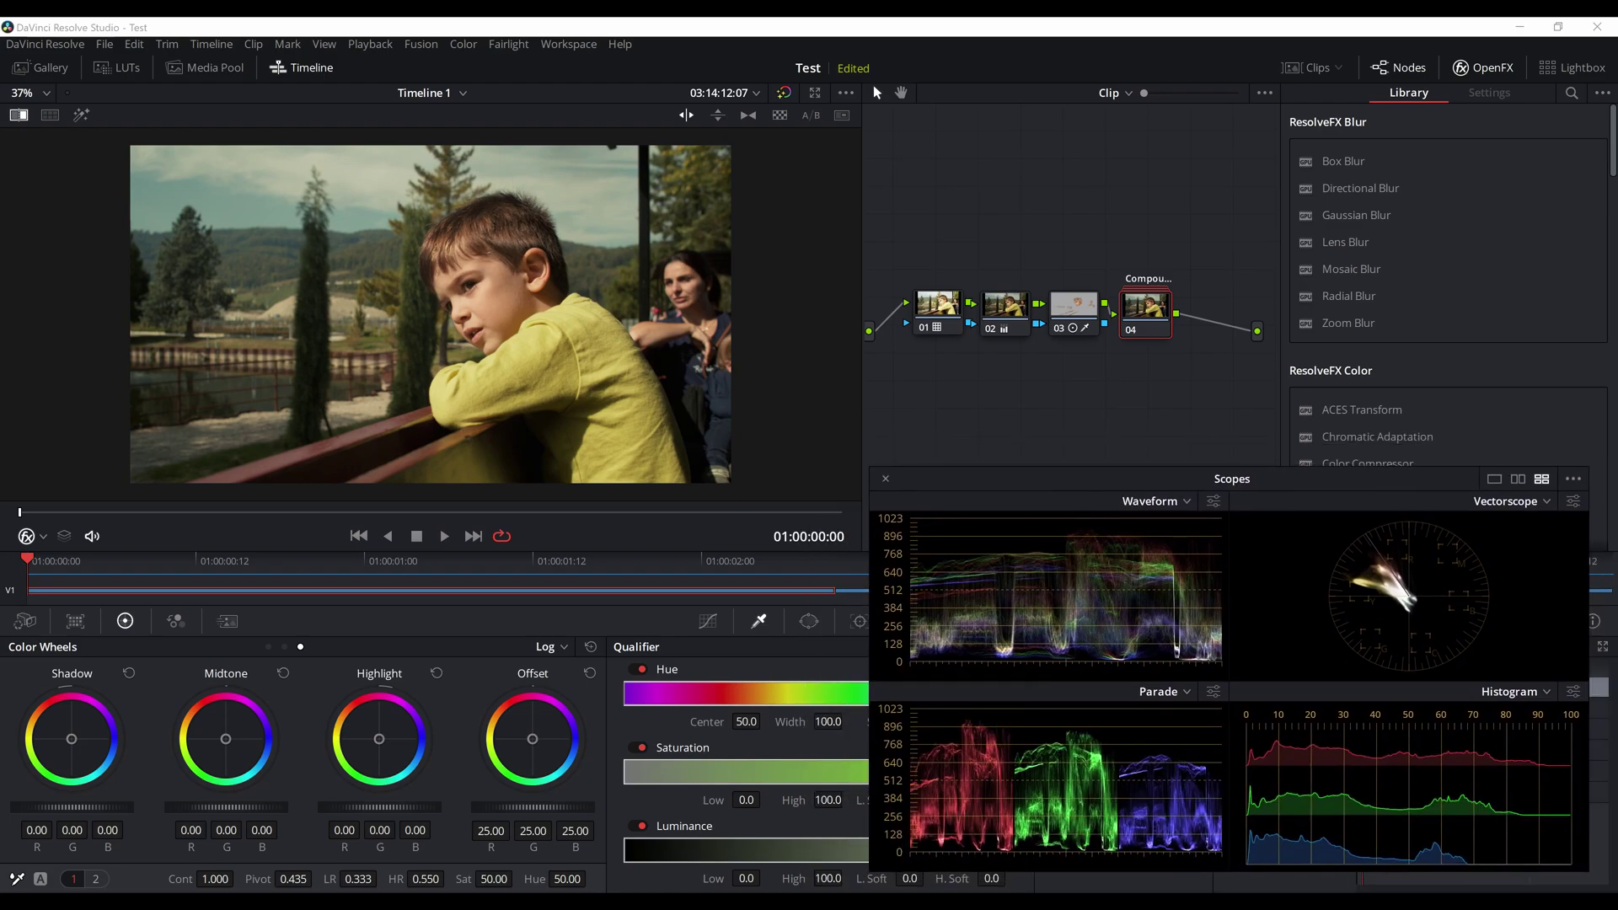
{"action": "key", "text": "alt+s"}
{"action": "left_click_drag", "start_coordinate": [1228, 314], "coordinate": [966, 318]}
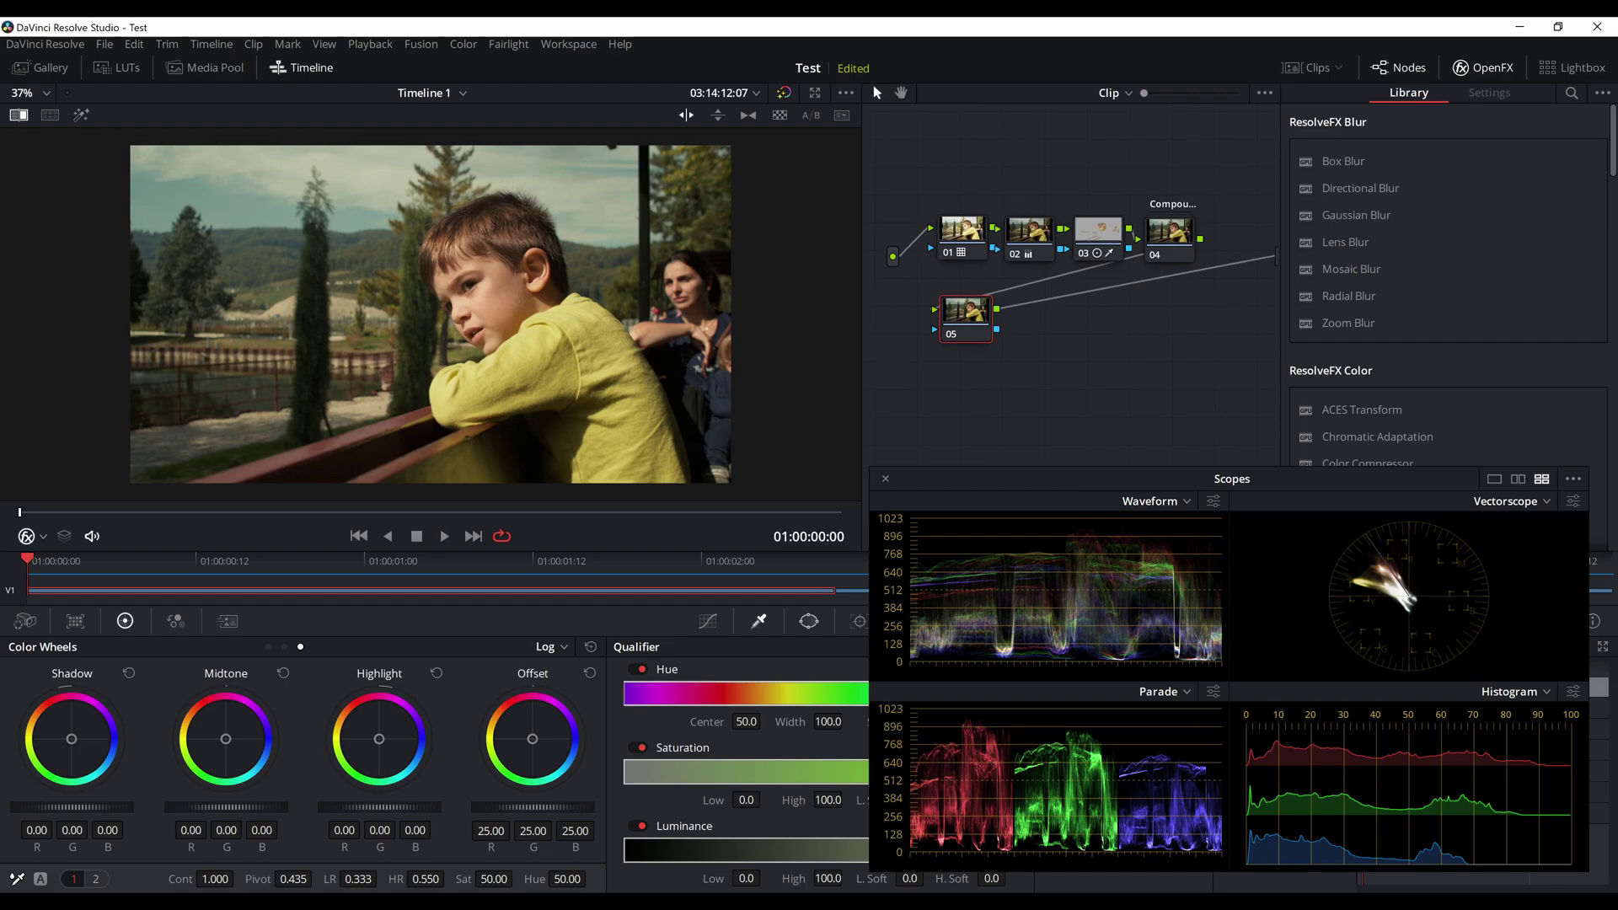
Step: Add a circle window on node 05, stretch it into a wide ellipse across most of the frame, and give it very large softness
{"action": "left_click", "coordinate": [809, 622]}
{"action": "left_click", "coordinate": [700, 672]}
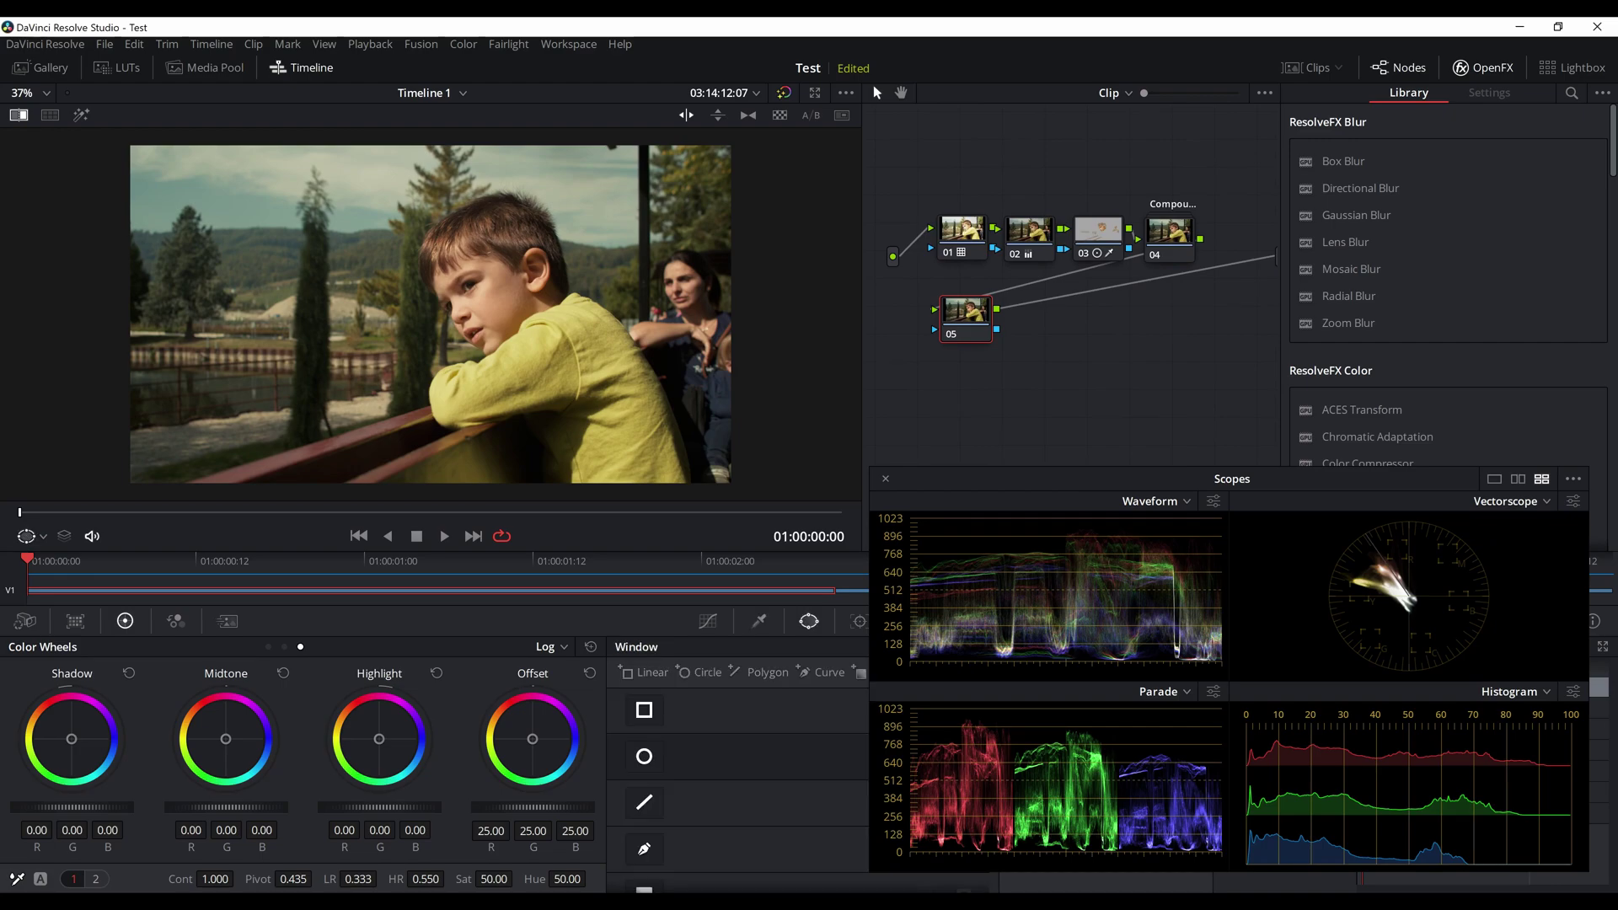
{"action": "left_click_drag", "start_coordinate": [521, 314], "coordinate": [701, 314]}
{"action": "left_click_drag", "start_coordinate": [430, 224], "coordinate": [431, 176]}
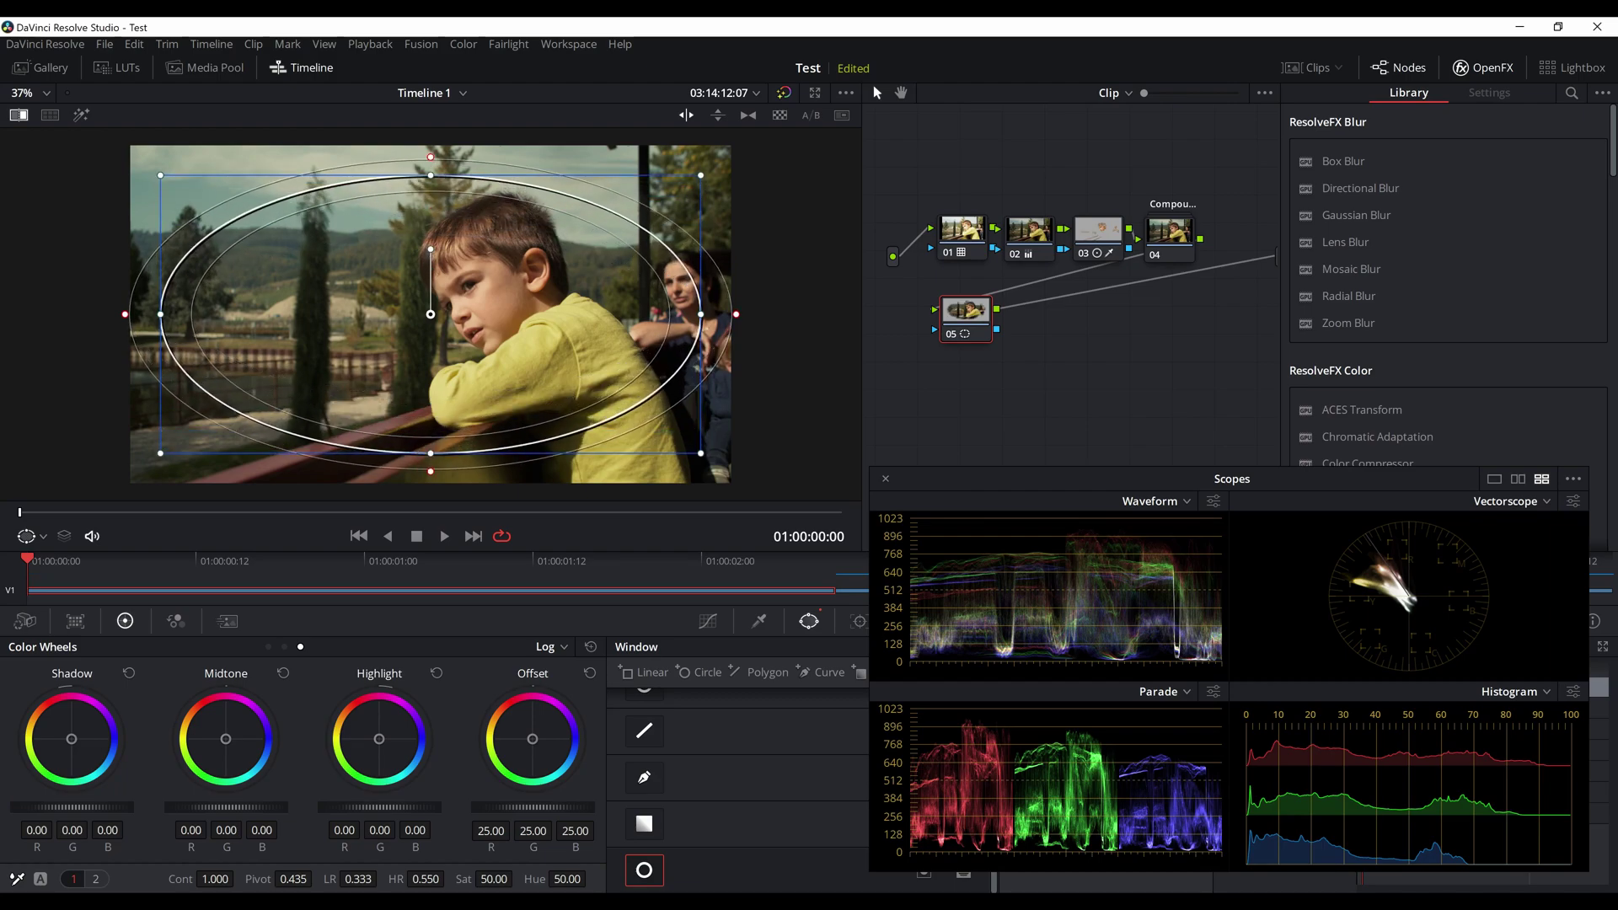
{"action": "scroll", "coordinate": [431, 175], "scroll_direction": "down", "scroll_amount": 3}
{"action": "left_click_drag", "start_coordinate": [194, 314], "coordinate": [27, 315]}
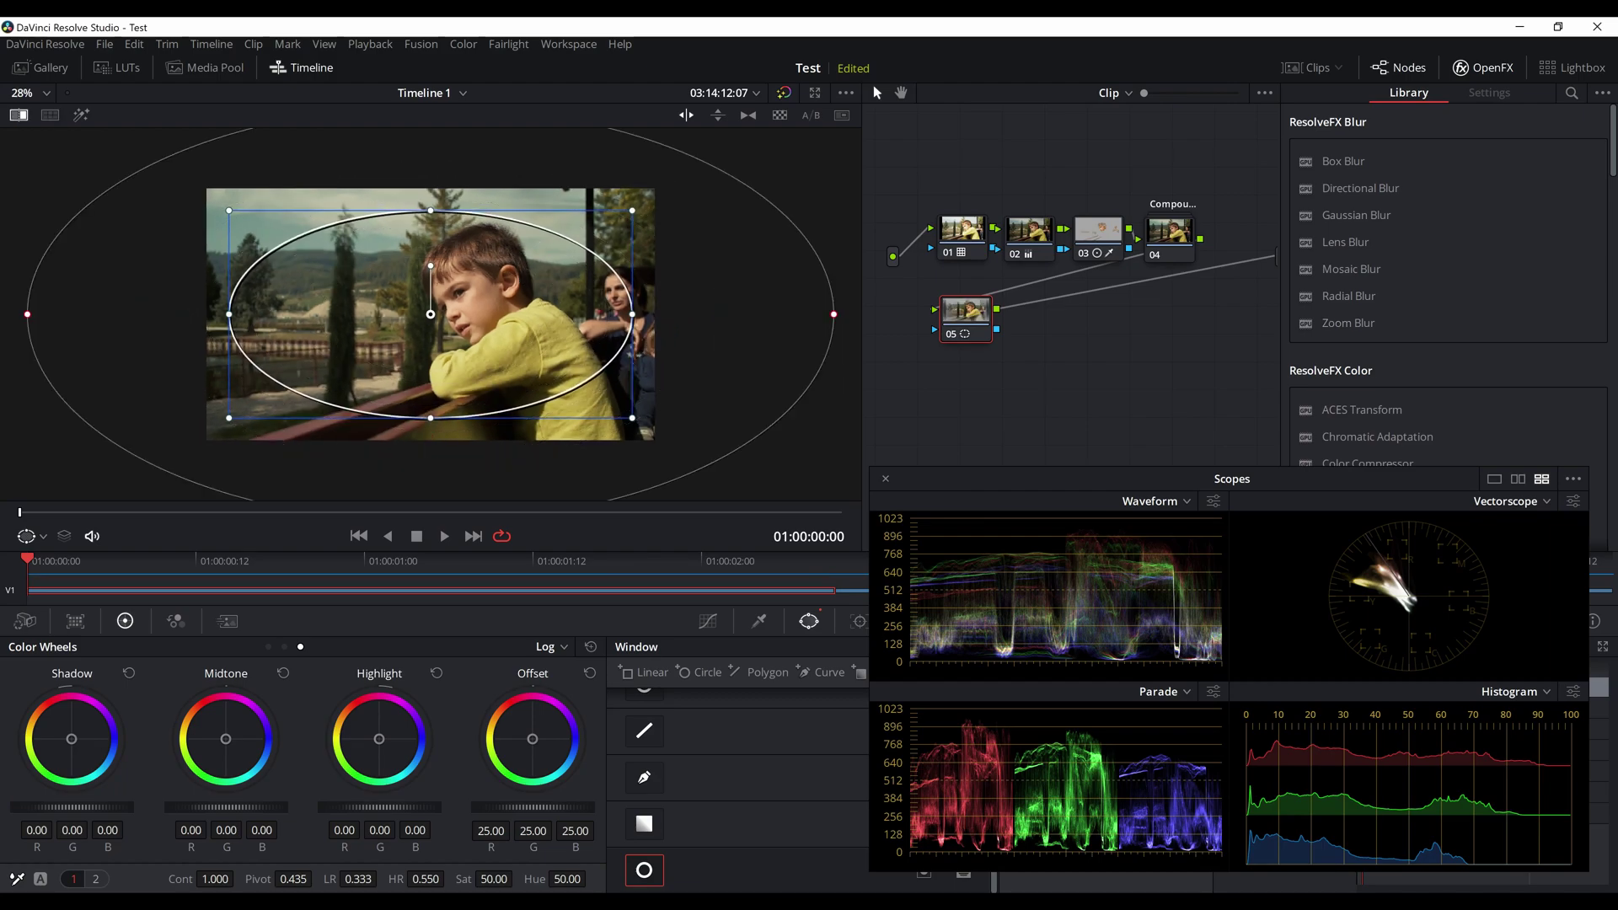
Step: Add an outside node to the windowed node 05
{"action": "left_click", "coordinate": [463, 44]}
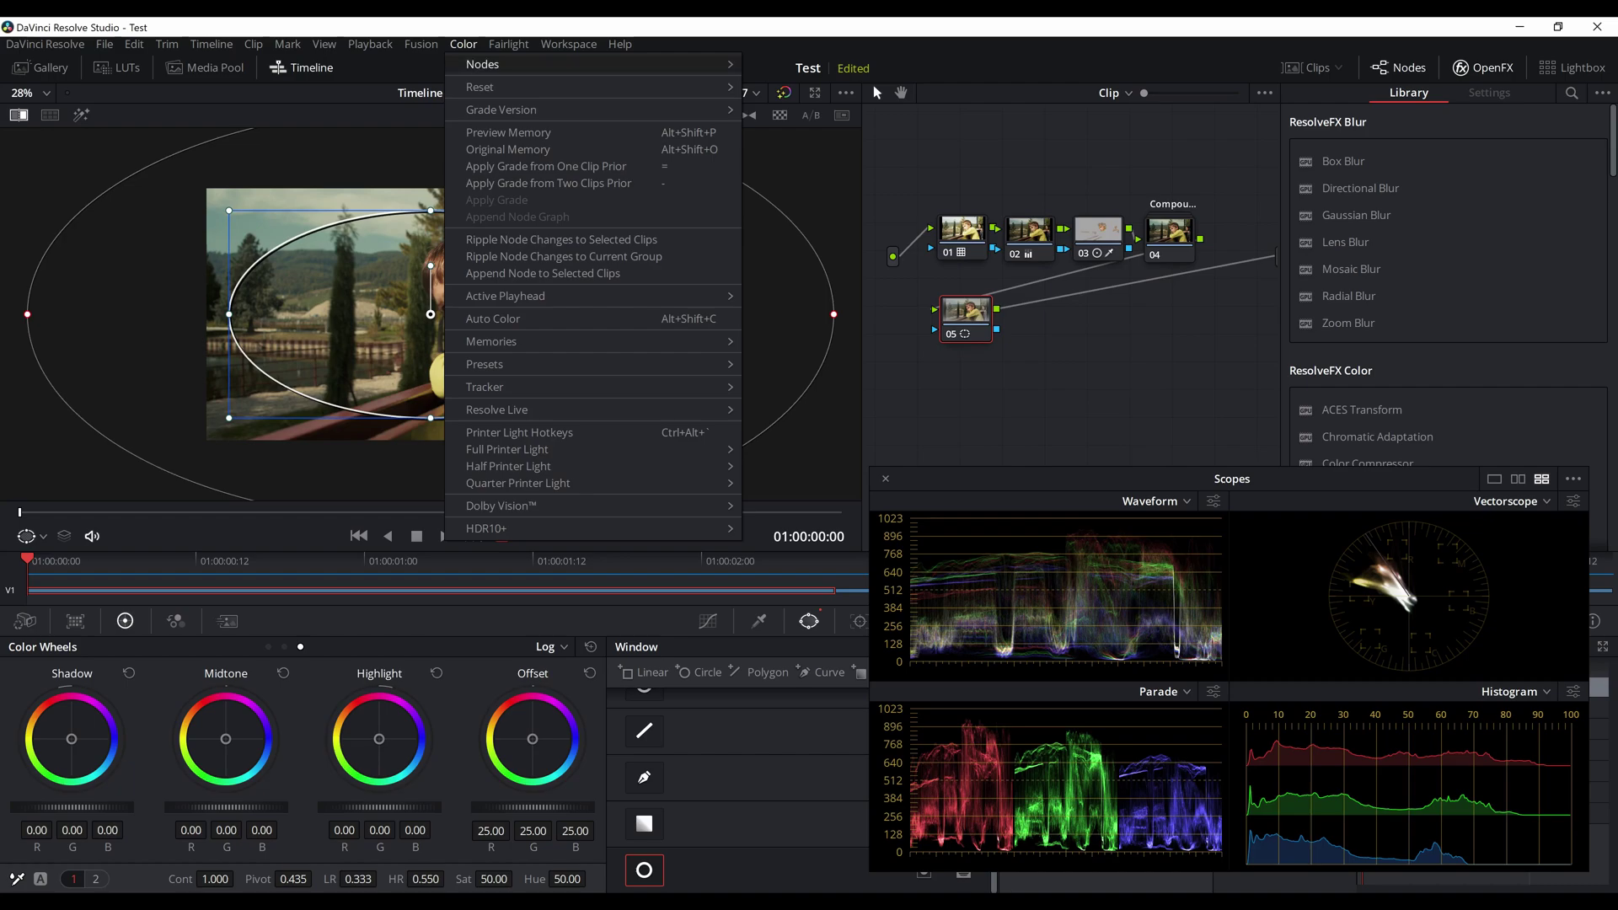
{"action": "mouse_move", "coordinate": [505, 64]}
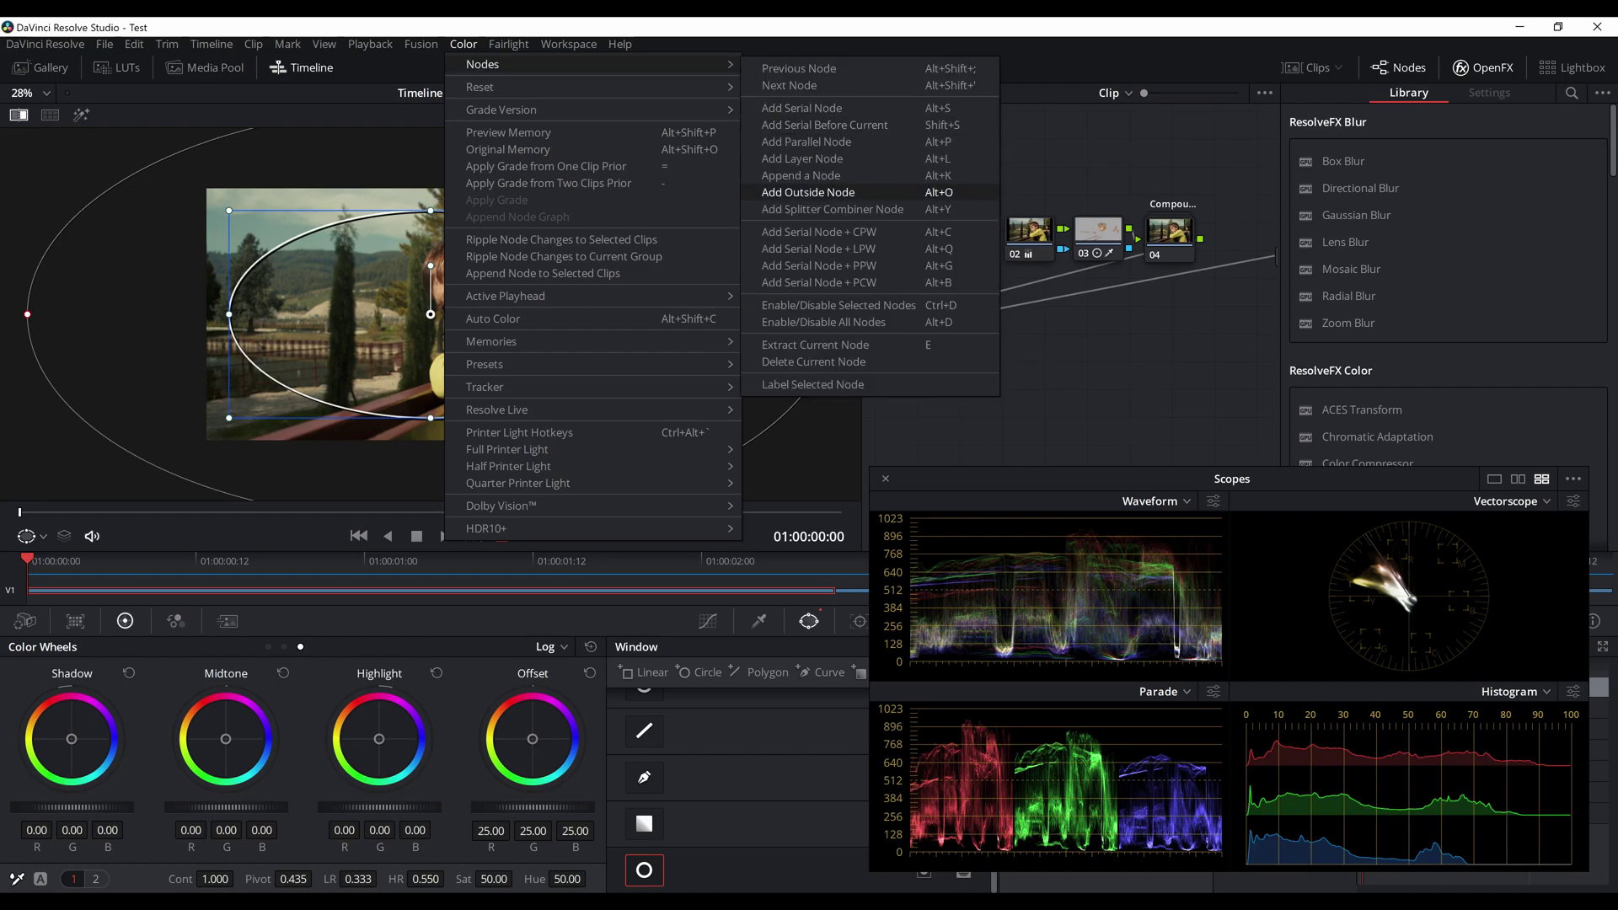
{"action": "left_click", "coordinate": [807, 192]}
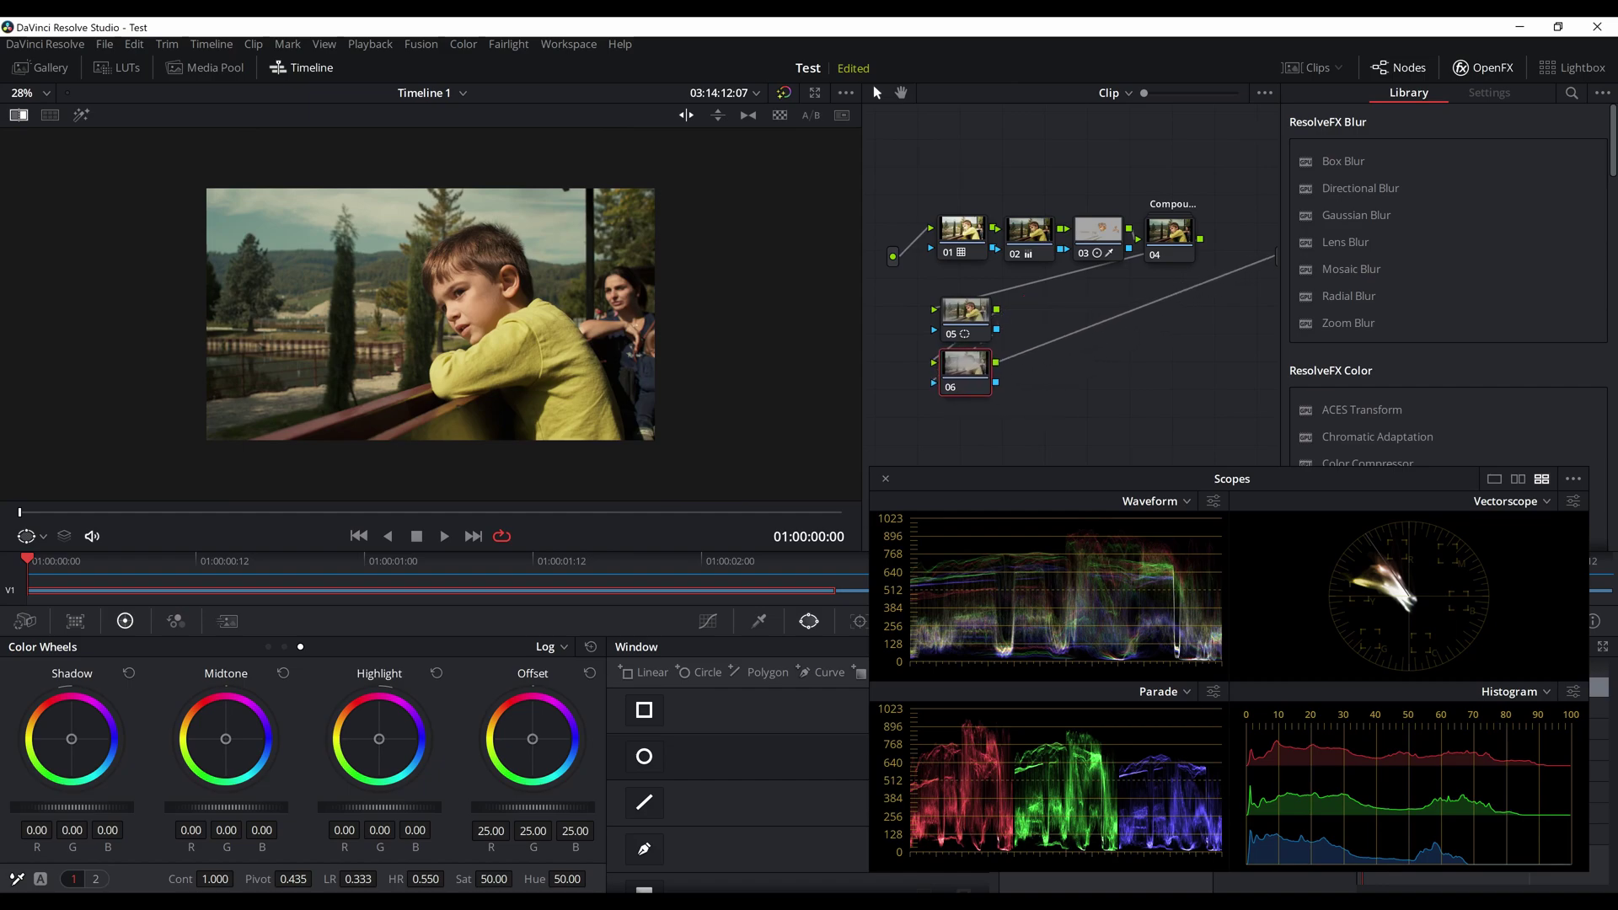
Step: Darken the area outside the ellipse on node 06 by setting Gamma to -0.02 in the Primaries Wheels
{"action": "scroll", "coordinate": [430, 315], "scroll_direction": "up", "scroll_amount": 2}
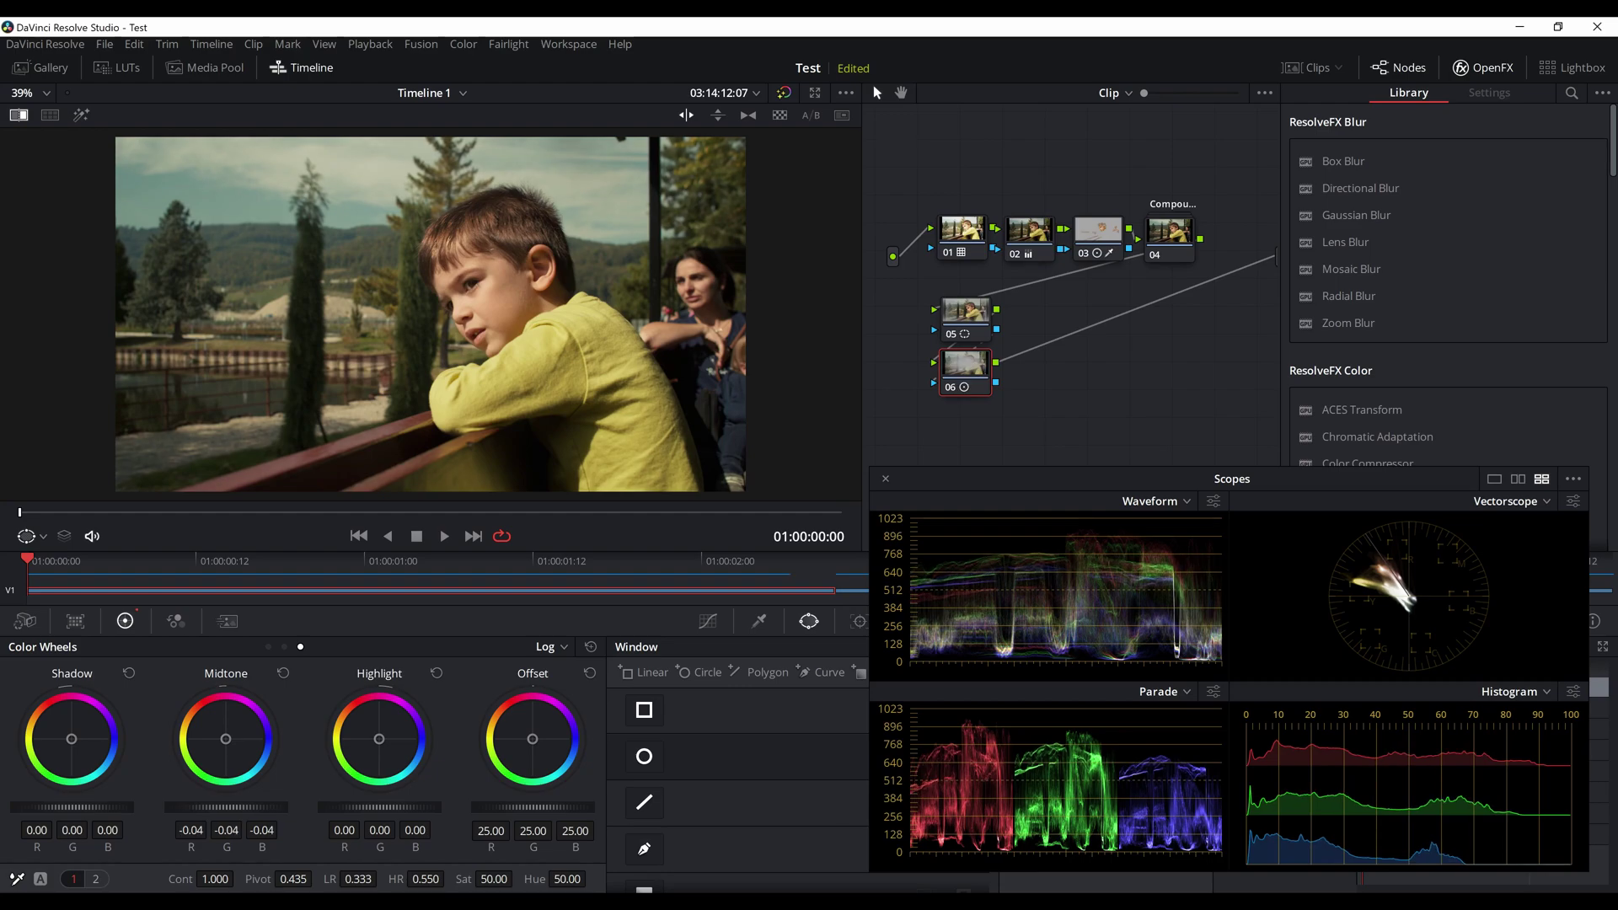
{"action": "left_click", "coordinate": [552, 647]}
{"action": "left_click", "coordinate": [597, 673]}
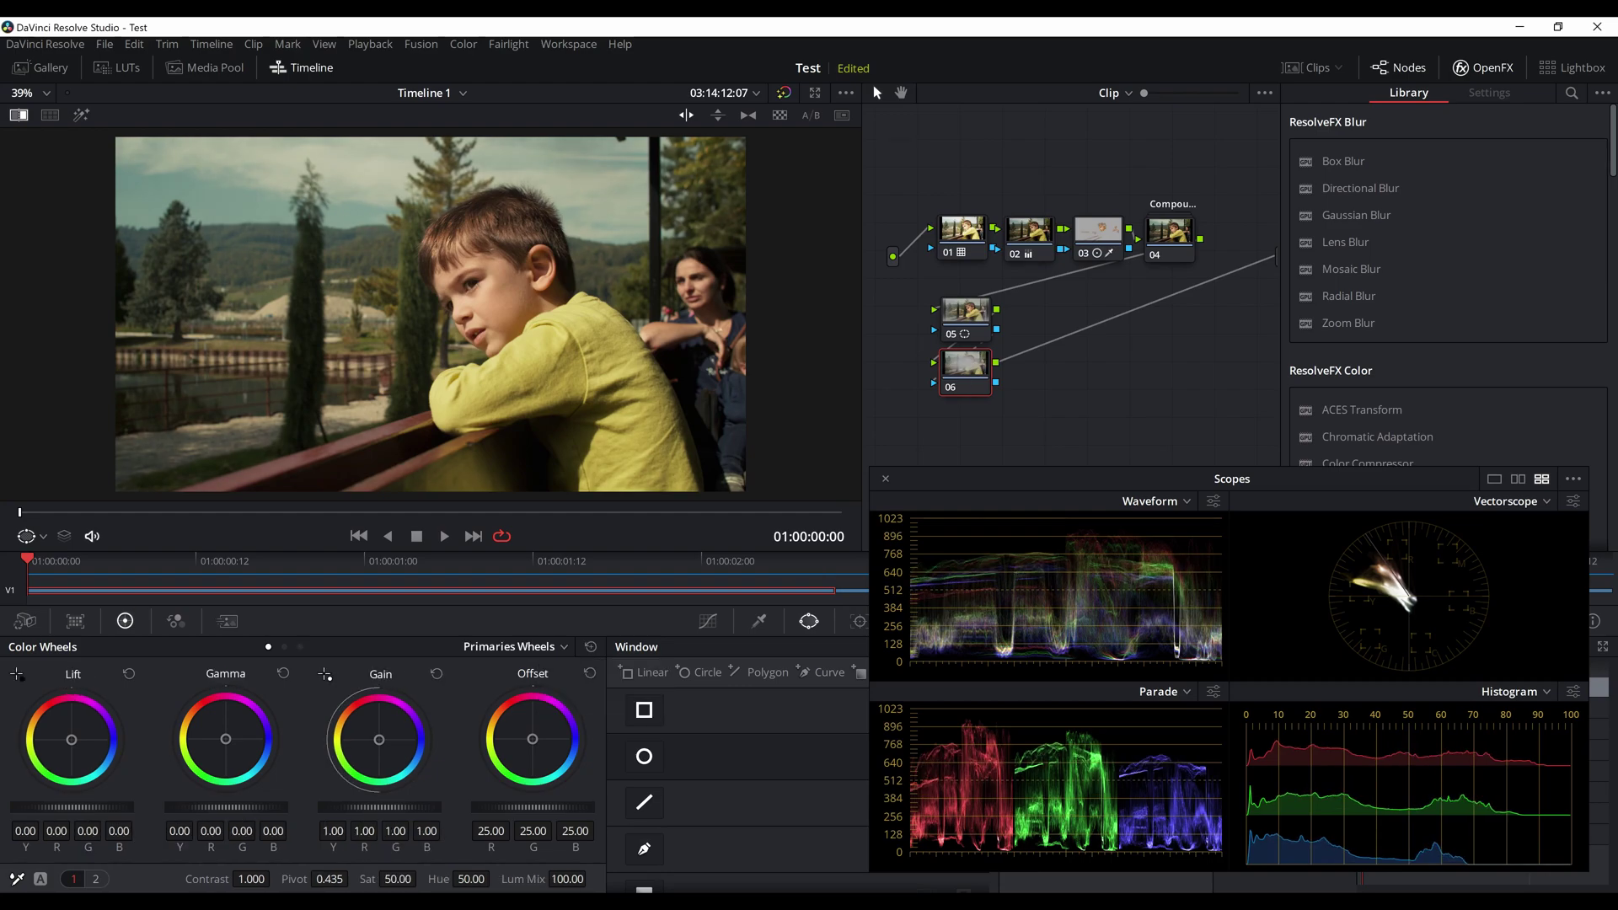
{"action": "left_click_drag", "start_coordinate": [226, 807], "coordinate": [217, 808]}
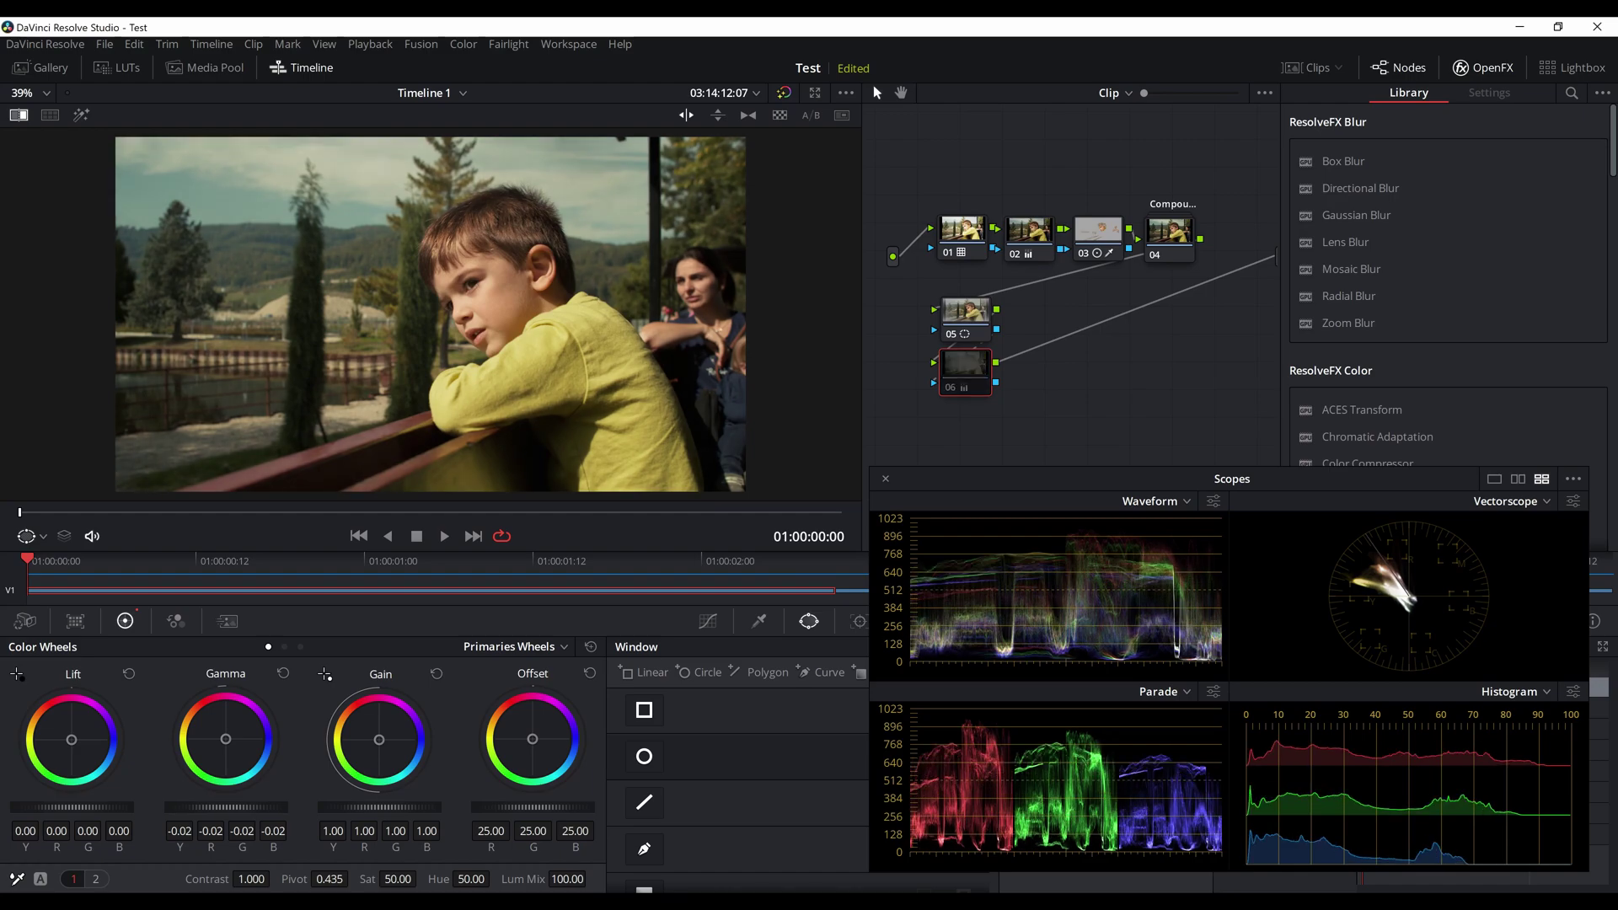
{"action": "left_click_drag", "start_coordinate": [965, 312], "coordinate": [960, 312]}
{"action": "left_click", "coordinate": [43, 537]}
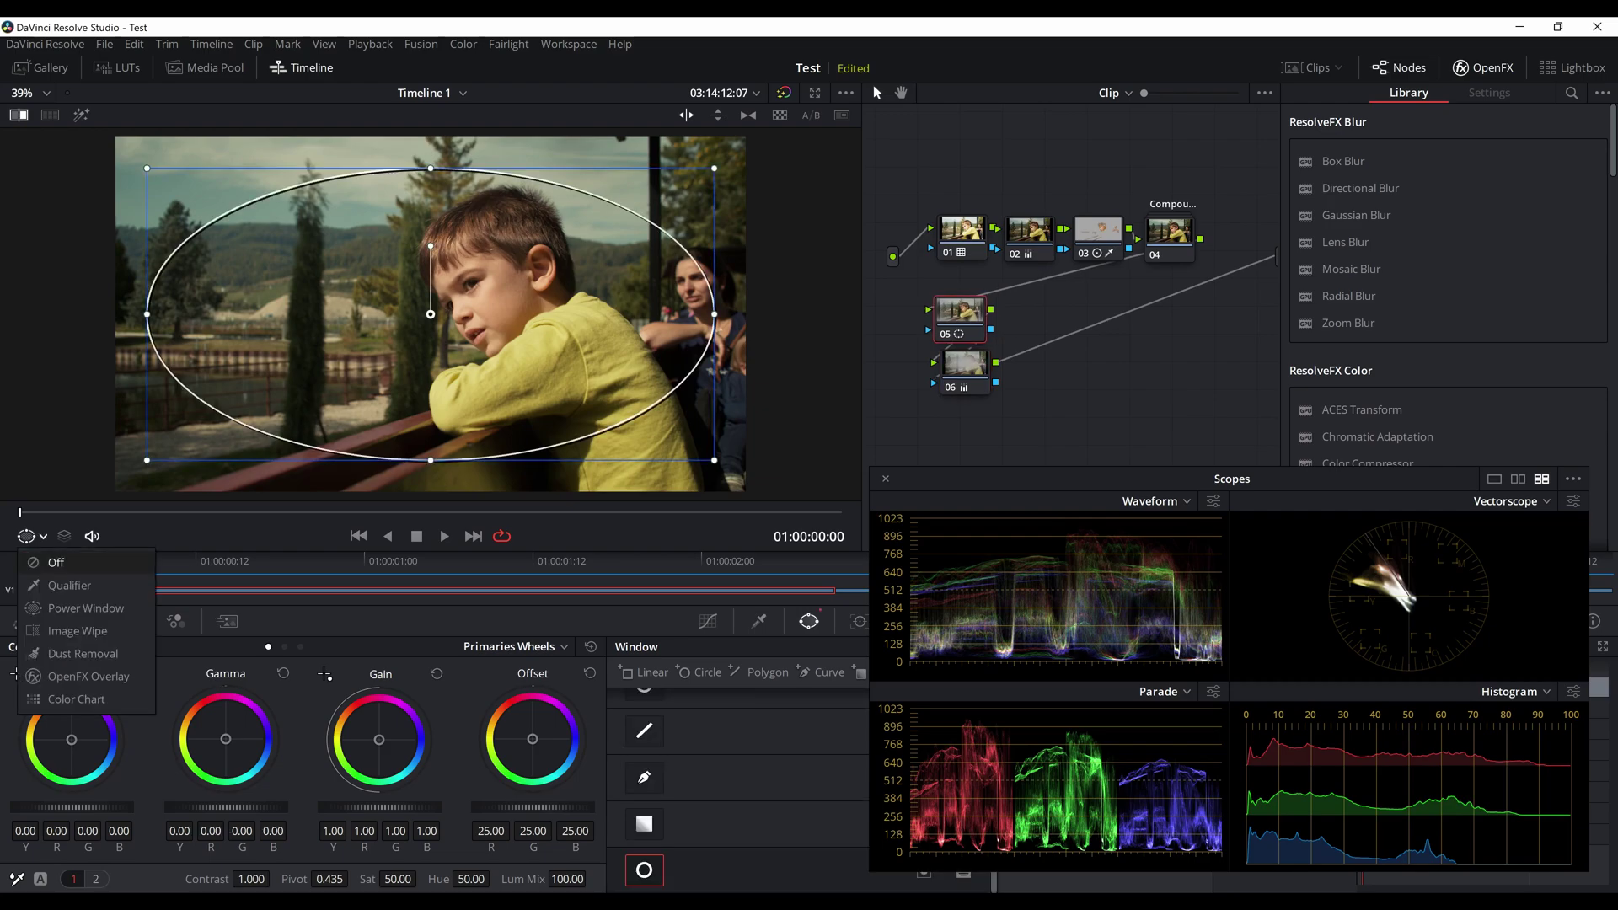
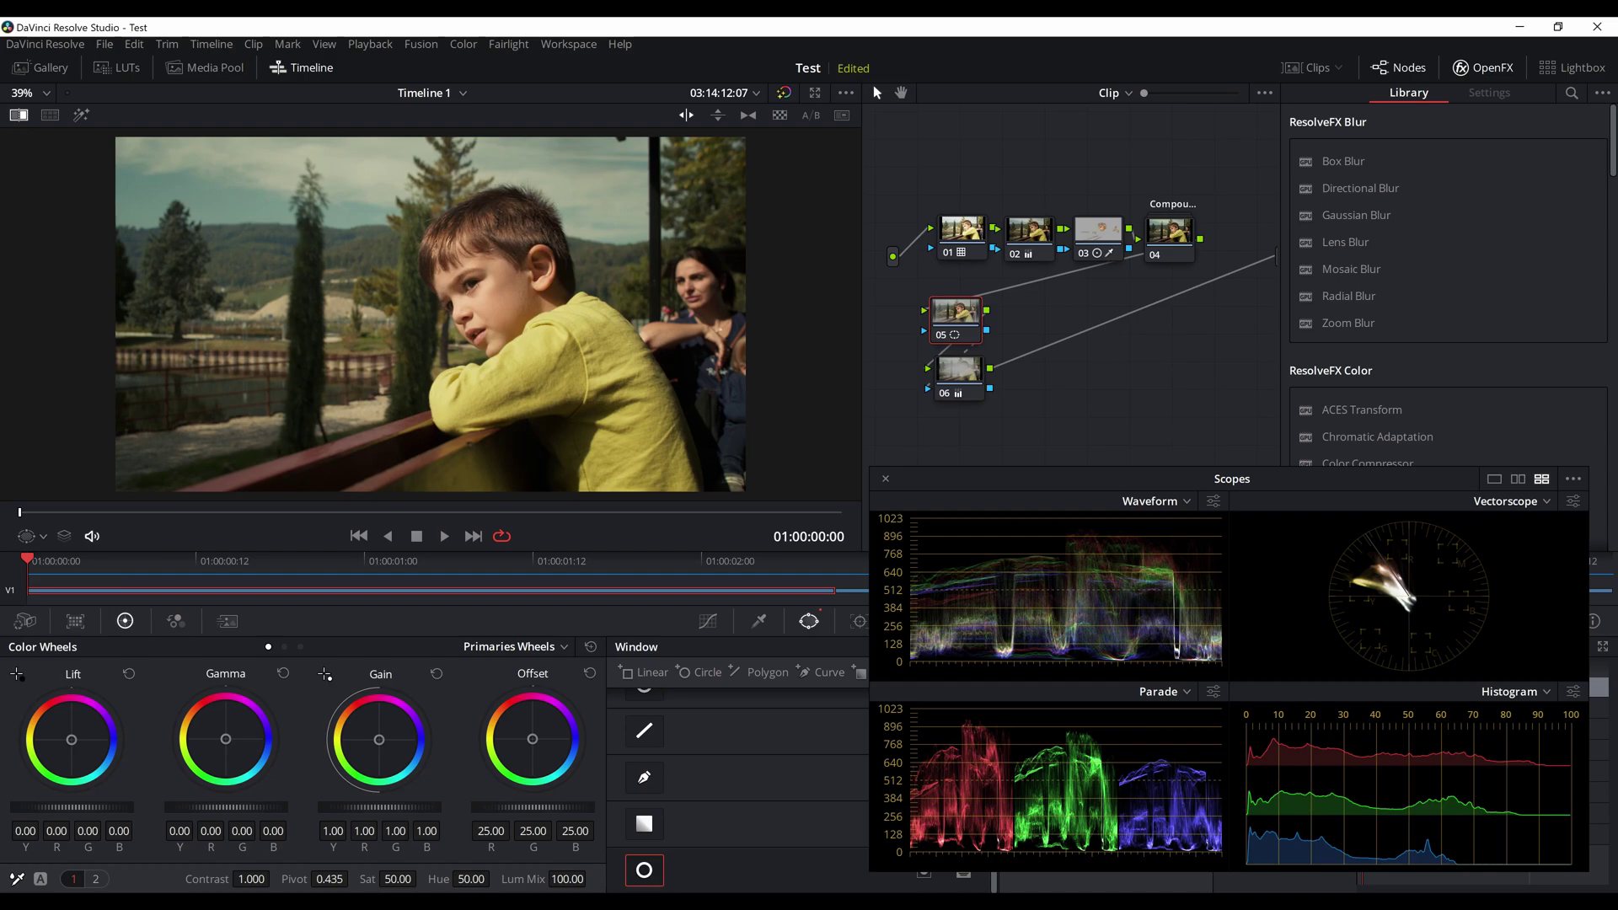
{"action": "mouse_move", "coordinate": [1003, 289]}
{"action": "left_mouse_down"}
{"action": "mouse_move", "coordinate": [1024, 352]}
{"action": "mouse_move", "coordinate": [991, 308]}
{"action": "left_mouse_up"}
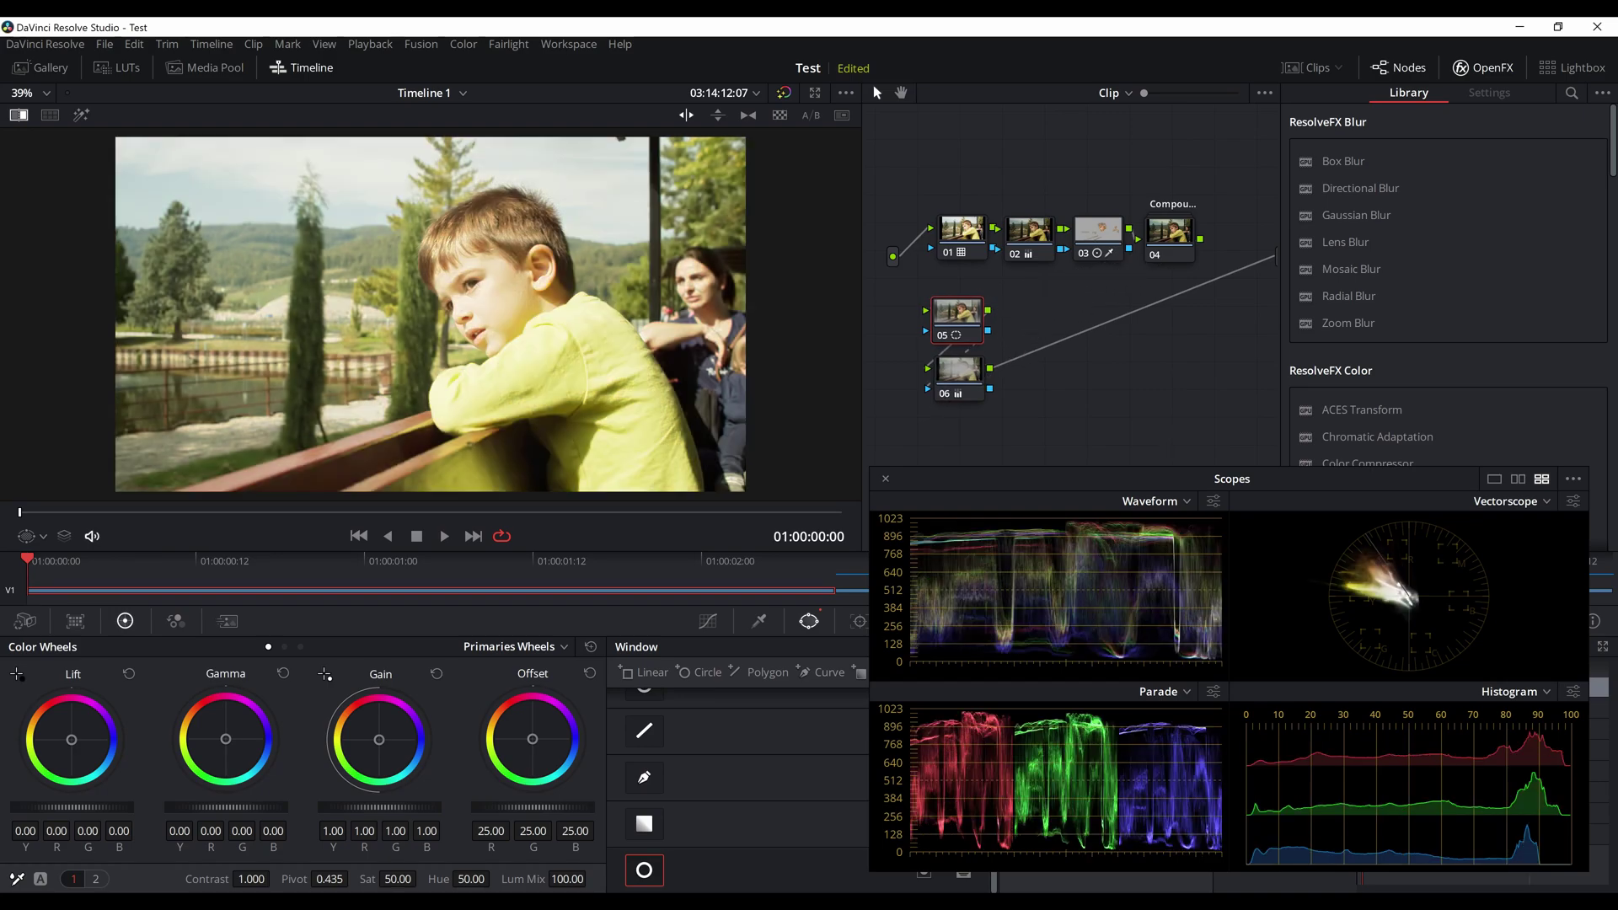
{"action": "key", "text": "alt+z"}
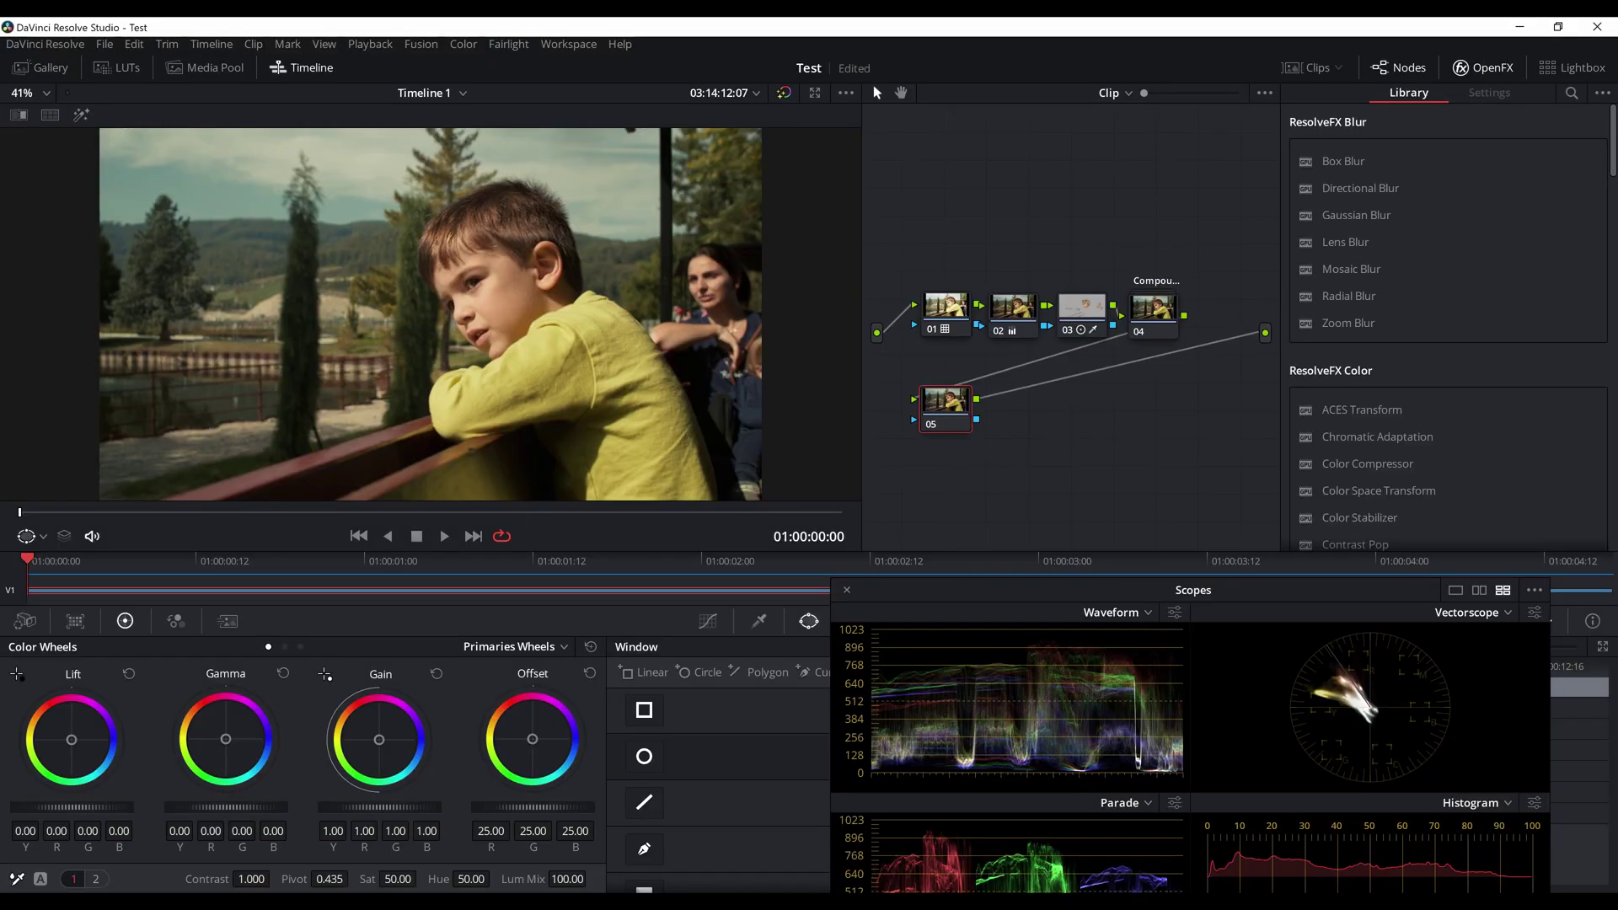
Step: Raise the Scopes window further into view and nudge node 05 slightly closer below node 01
{"action": "left_click_drag", "start_coordinate": [1194, 590], "coordinate": [1206, 551]}
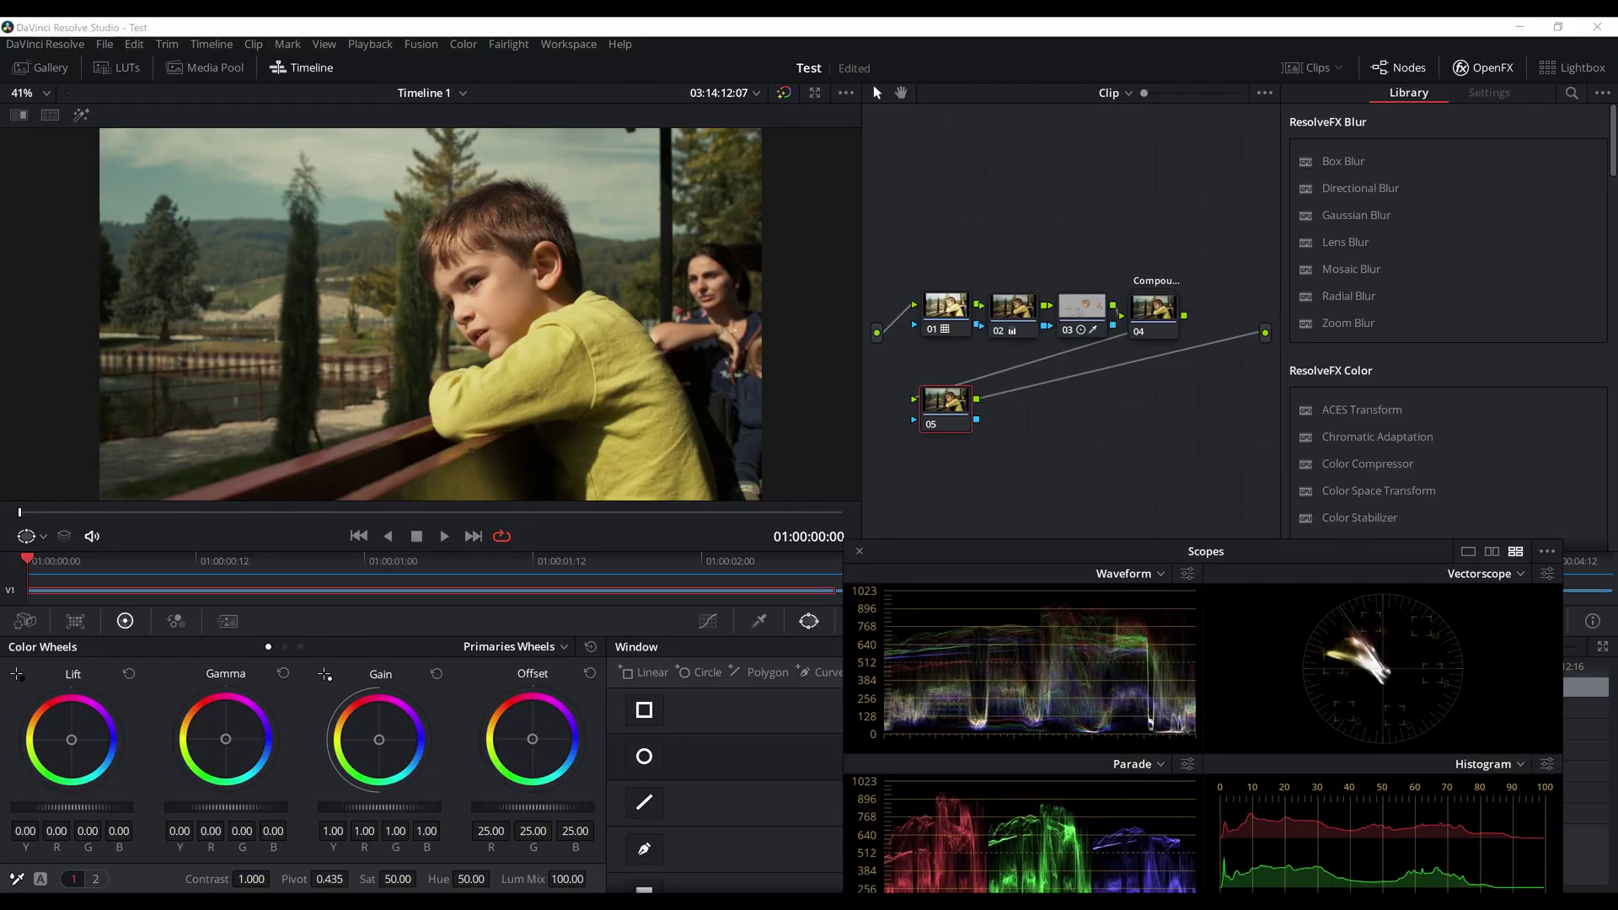
{"action": "left_click_drag", "start_coordinate": [946, 408], "coordinate": [951, 401]}
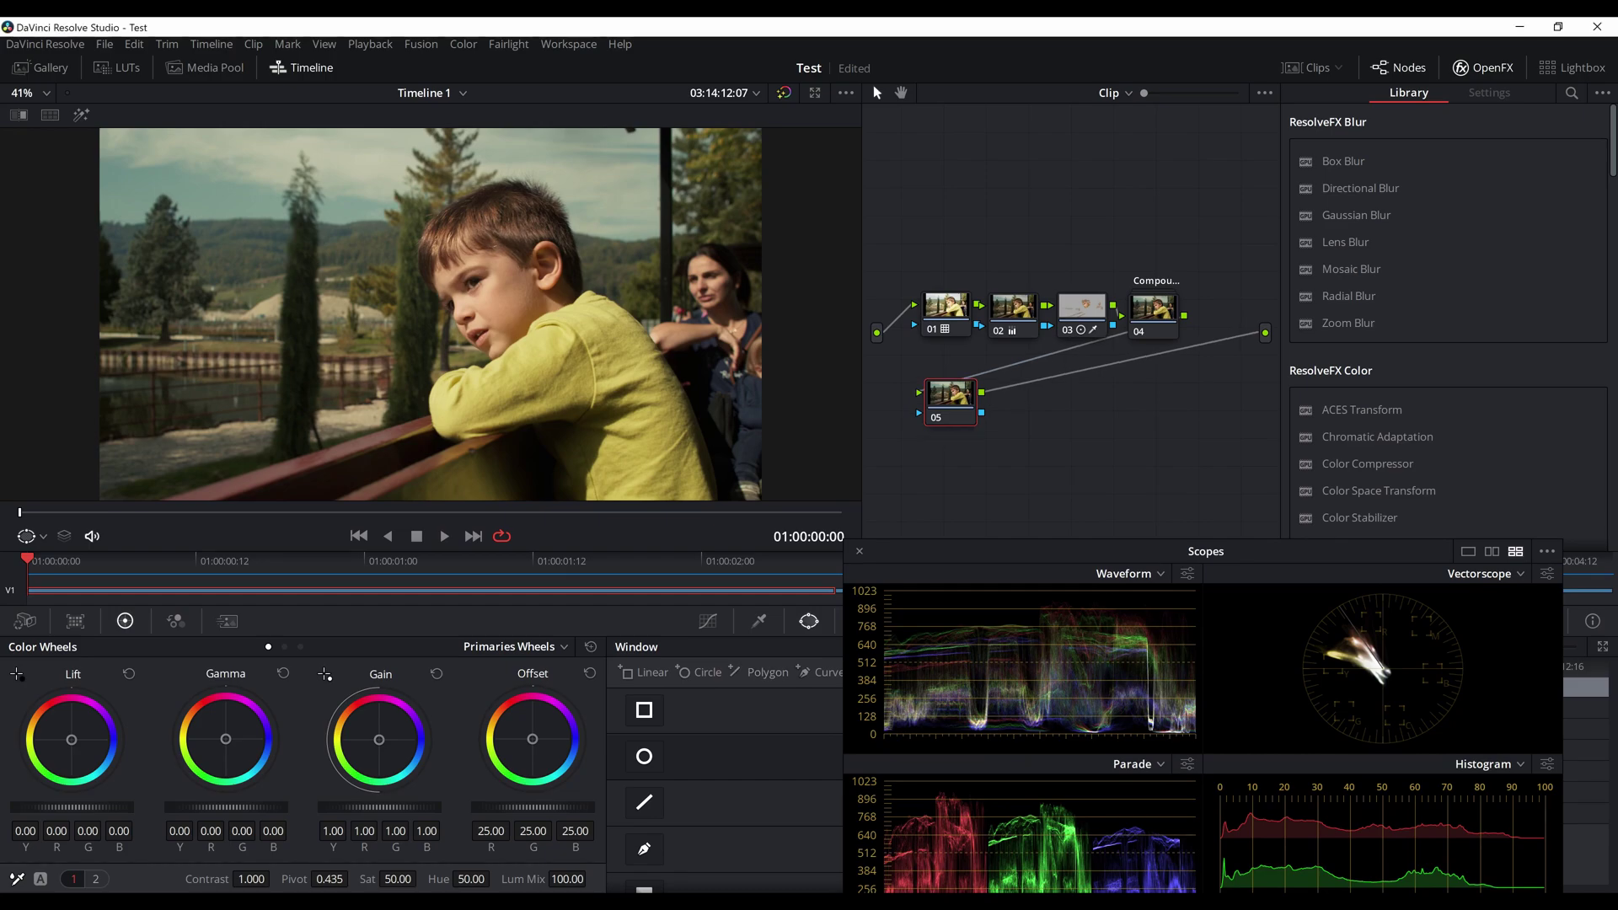
{"action": "left_click_drag", "start_coordinate": [1096, 552], "coordinate": [1128, 553]}
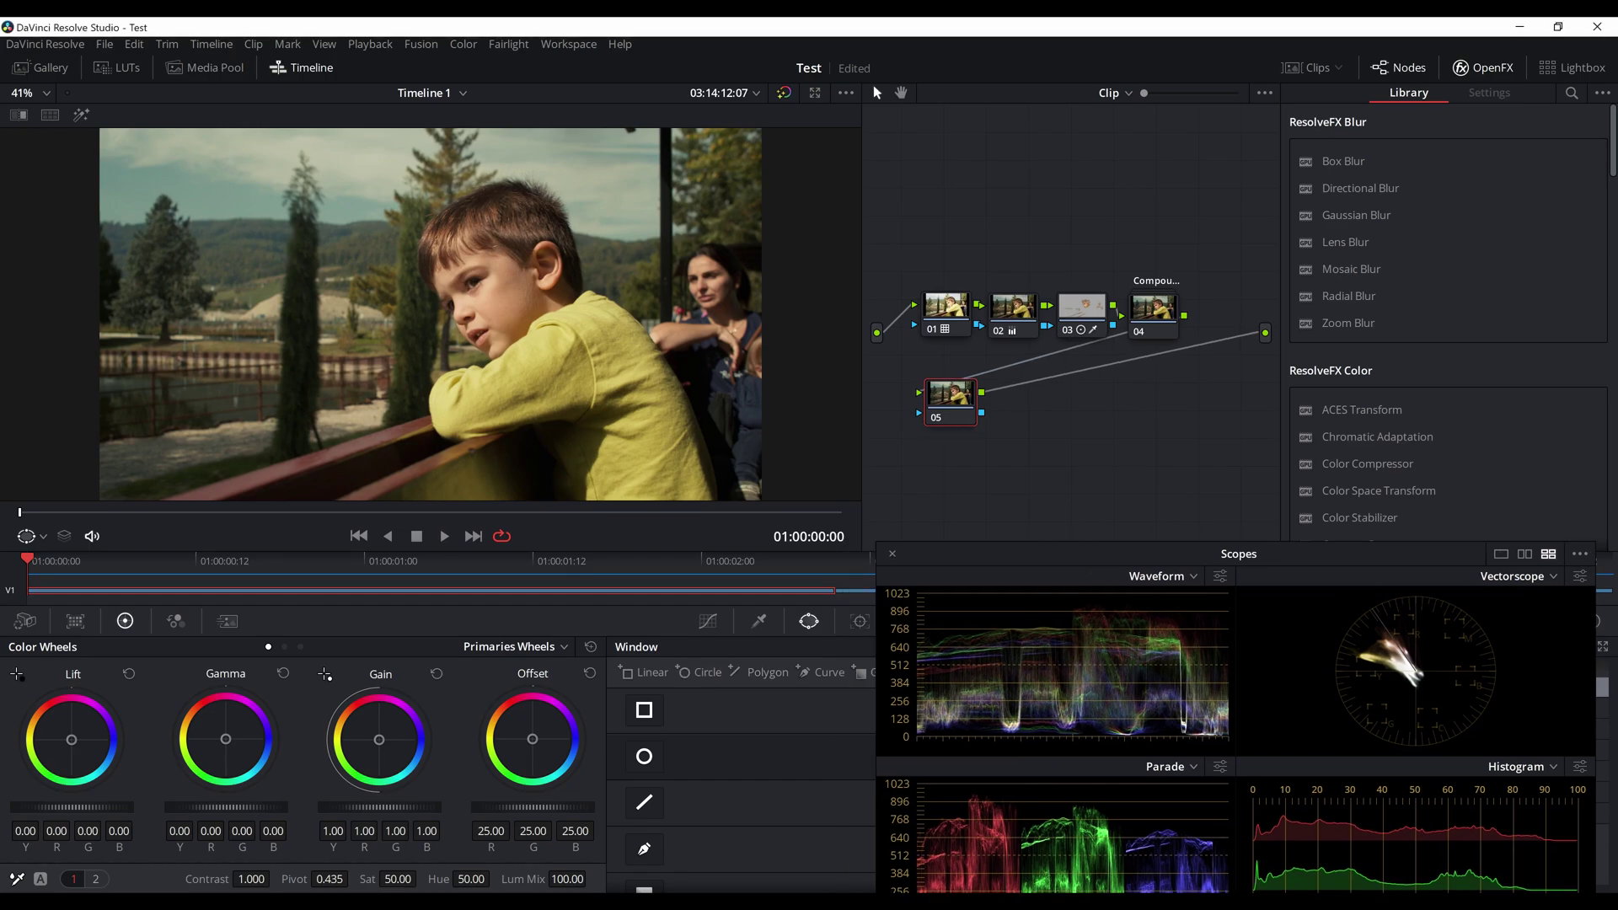
Step: Add a circle window on node 05, stretch it into a wide ellipse spanning most of the frame, and widen its softness far beyond the image
{"action": "left_click", "coordinate": [700, 672]}
{"action": "left_click_drag", "start_coordinate": [530, 315], "coordinate": [735, 314]}
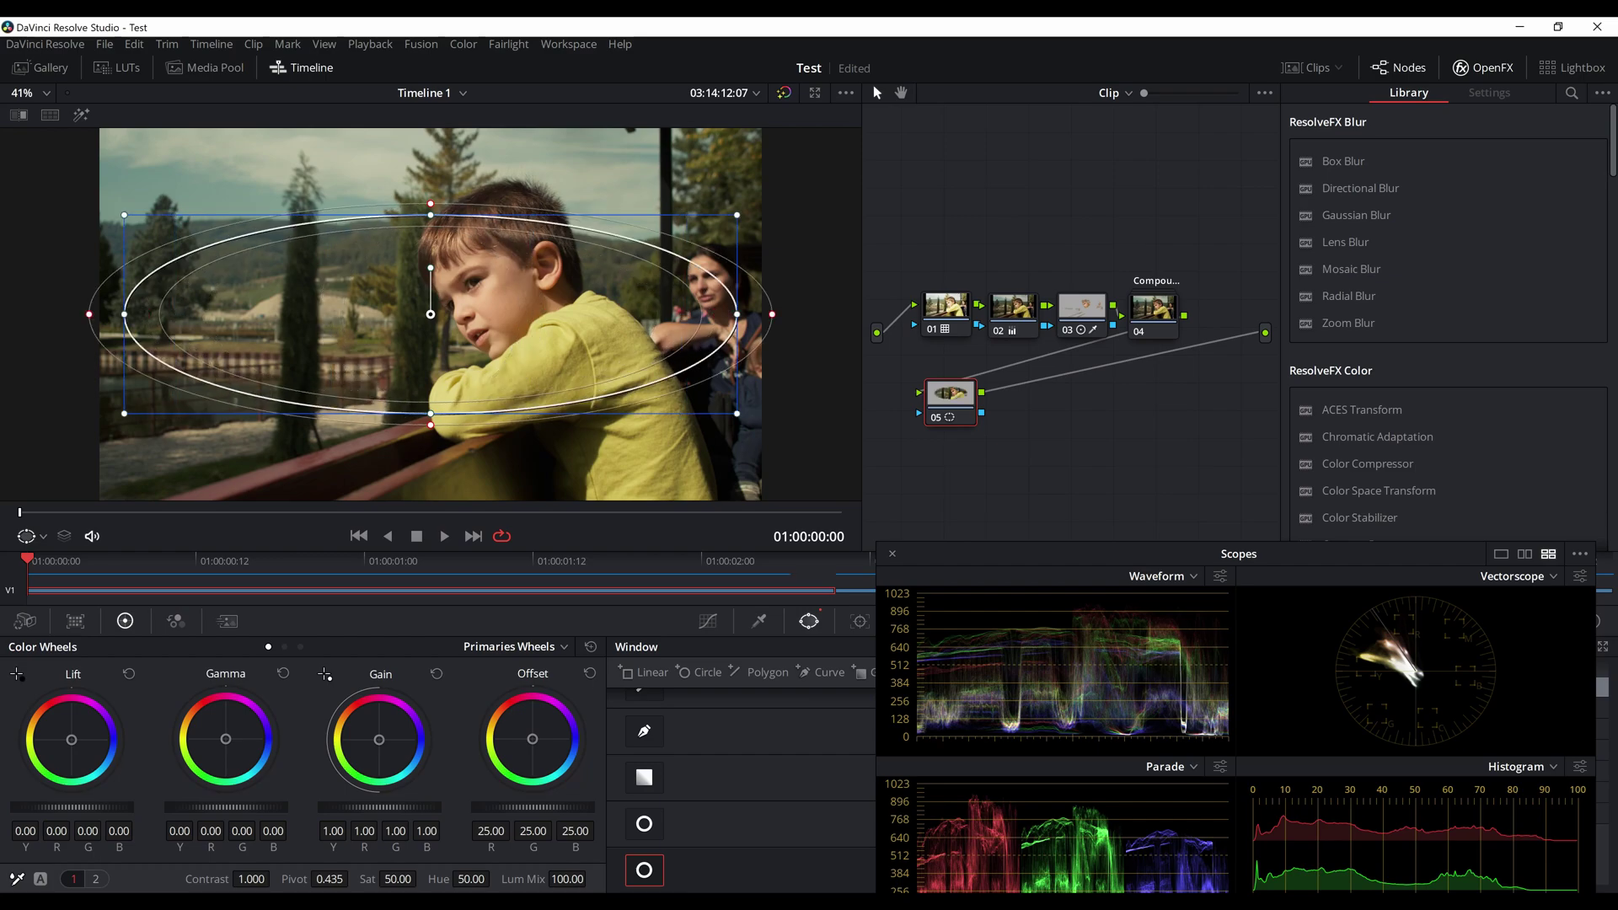
{"action": "scroll", "coordinate": [735, 315], "scroll_direction": "down", "scroll_amount": 1}
{"action": "left_click_drag", "start_coordinate": [431, 237], "coordinate": [431, 193]}
{"action": "left_click_drag", "start_coordinate": [705, 315], "coordinate": [856, 315]}
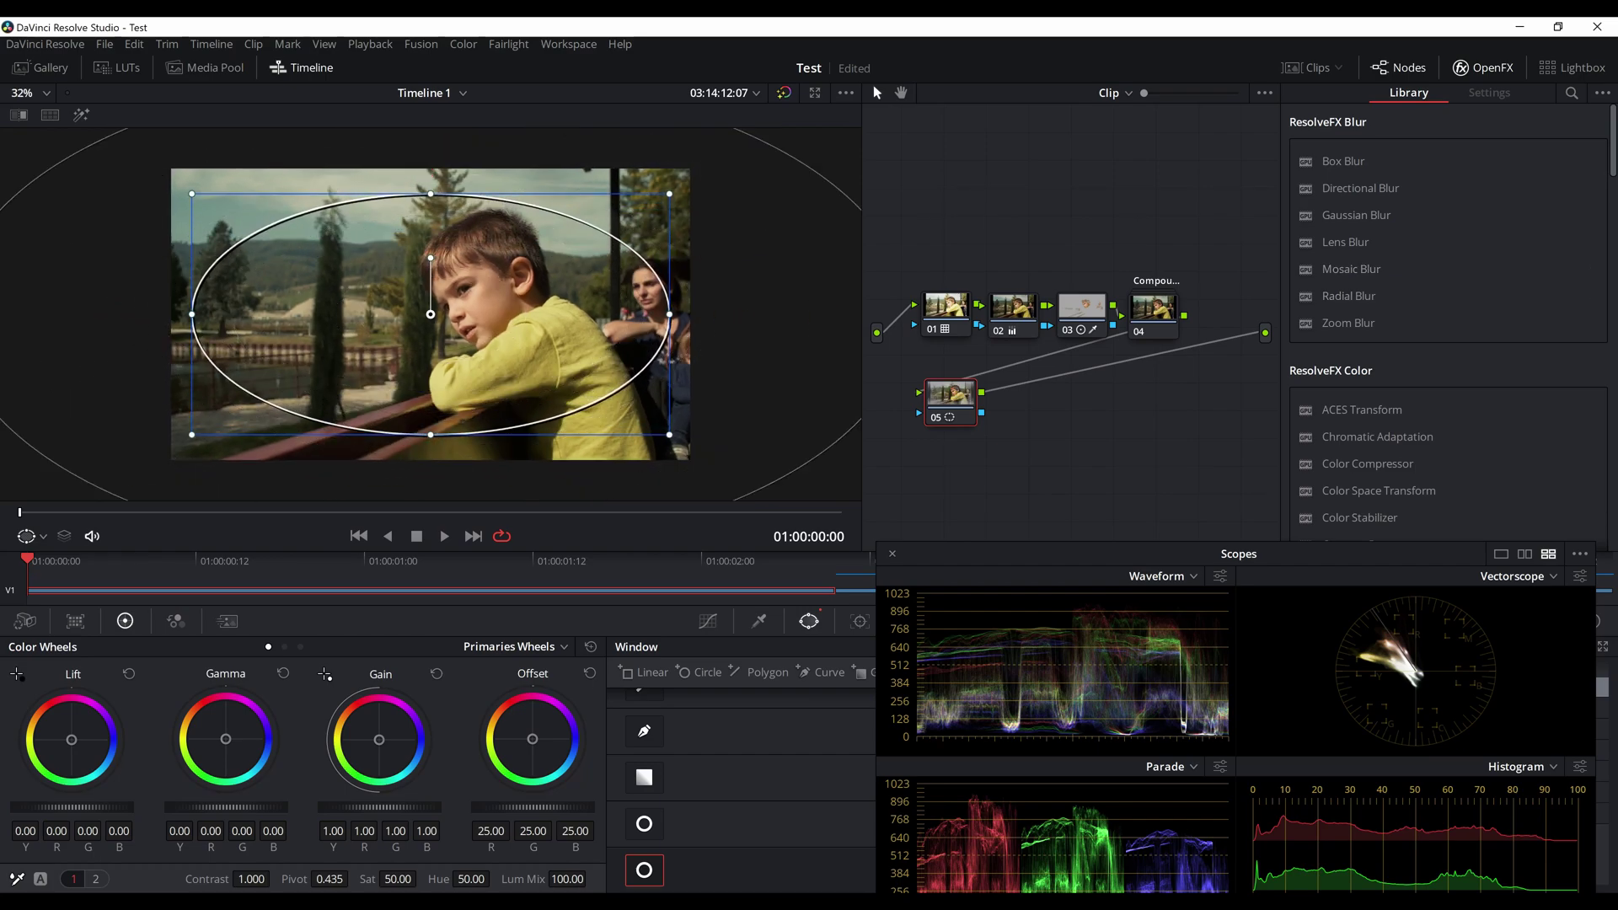
Step: Add an outside node to the windowed node 05 and place it directly below that node
{"action": "left_click", "coordinate": [464, 44]}
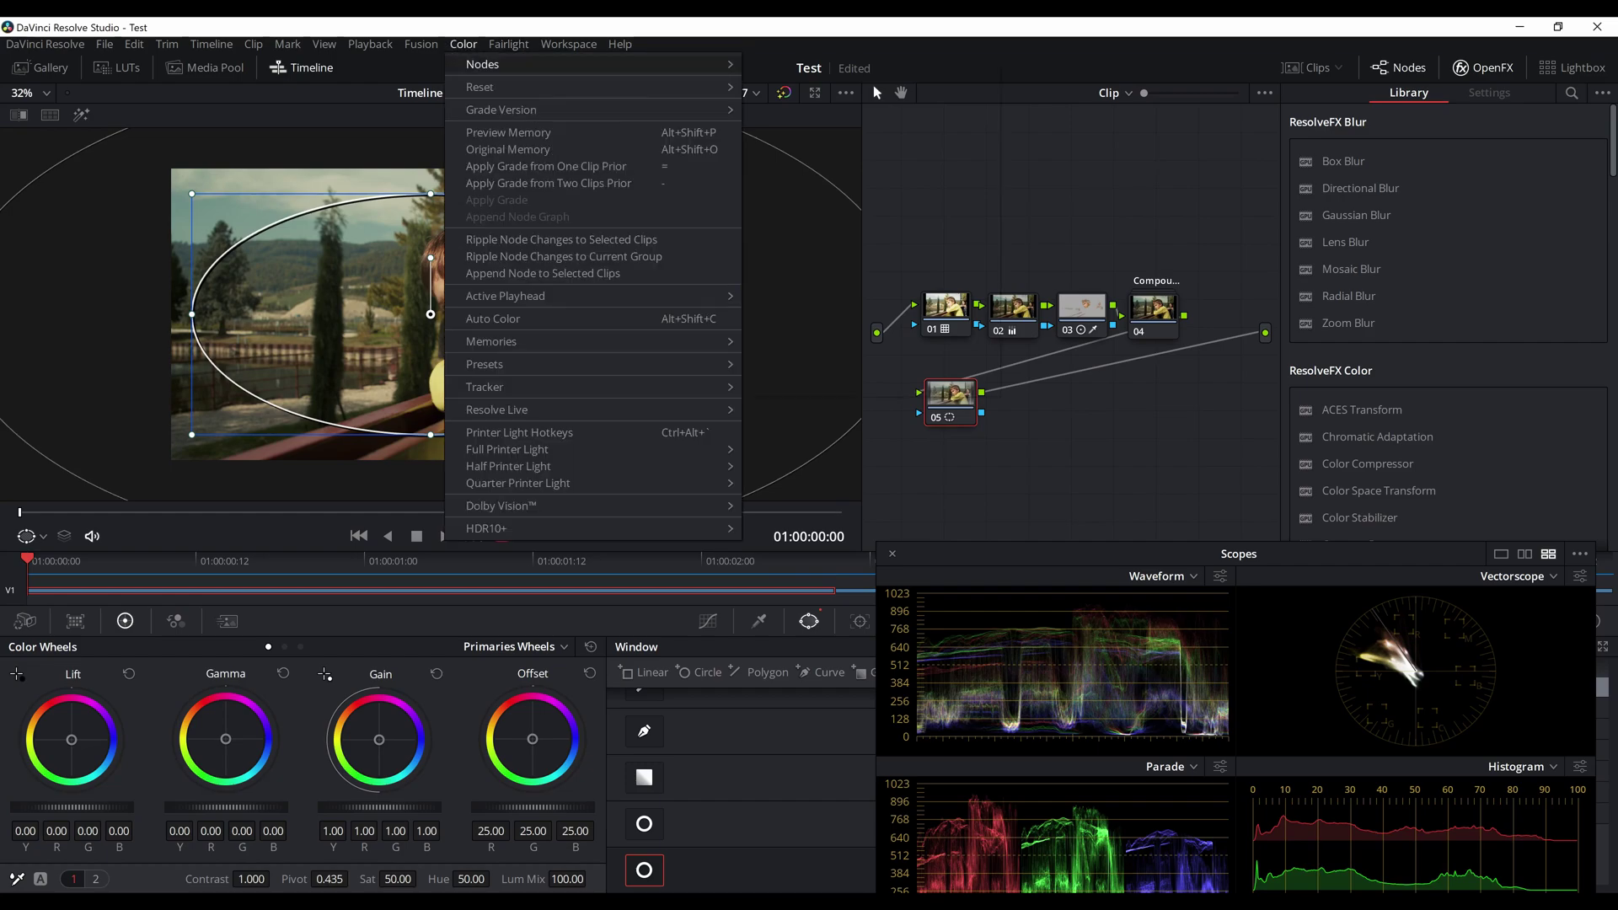
{"action": "mouse_move", "coordinate": [716, 64]}
{"action": "left_click", "coordinate": [808, 192]}
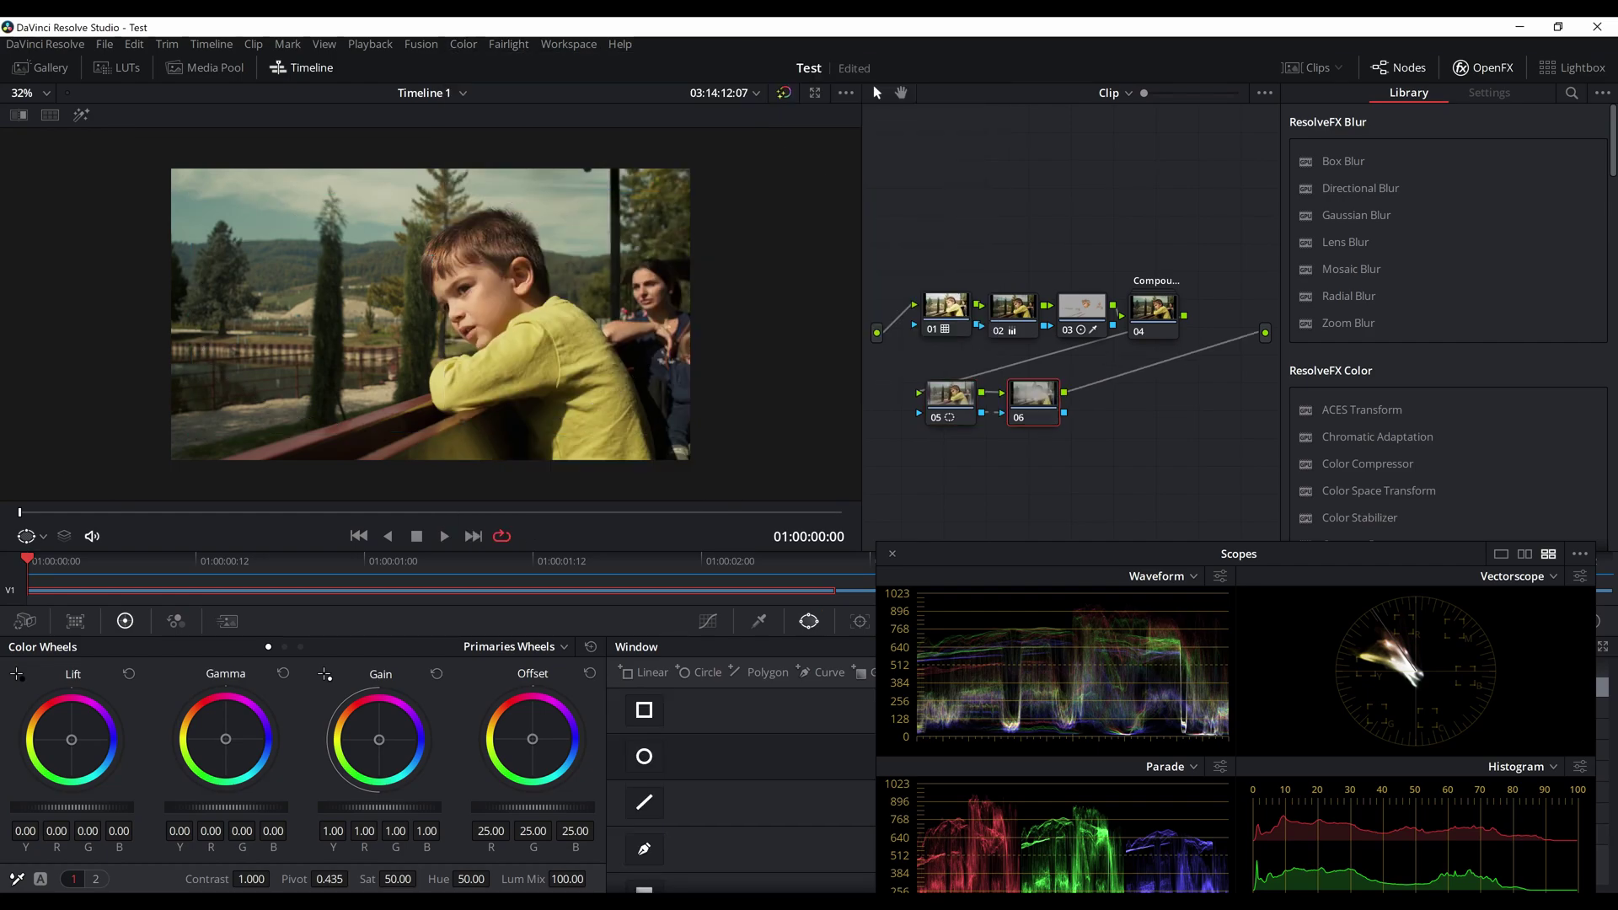
{"action": "scroll", "coordinate": [430, 314], "scroll_direction": "down", "scroll_amount": 1}
{"action": "scroll", "coordinate": [431, 314], "scroll_direction": "up", "scroll_amount": 2}
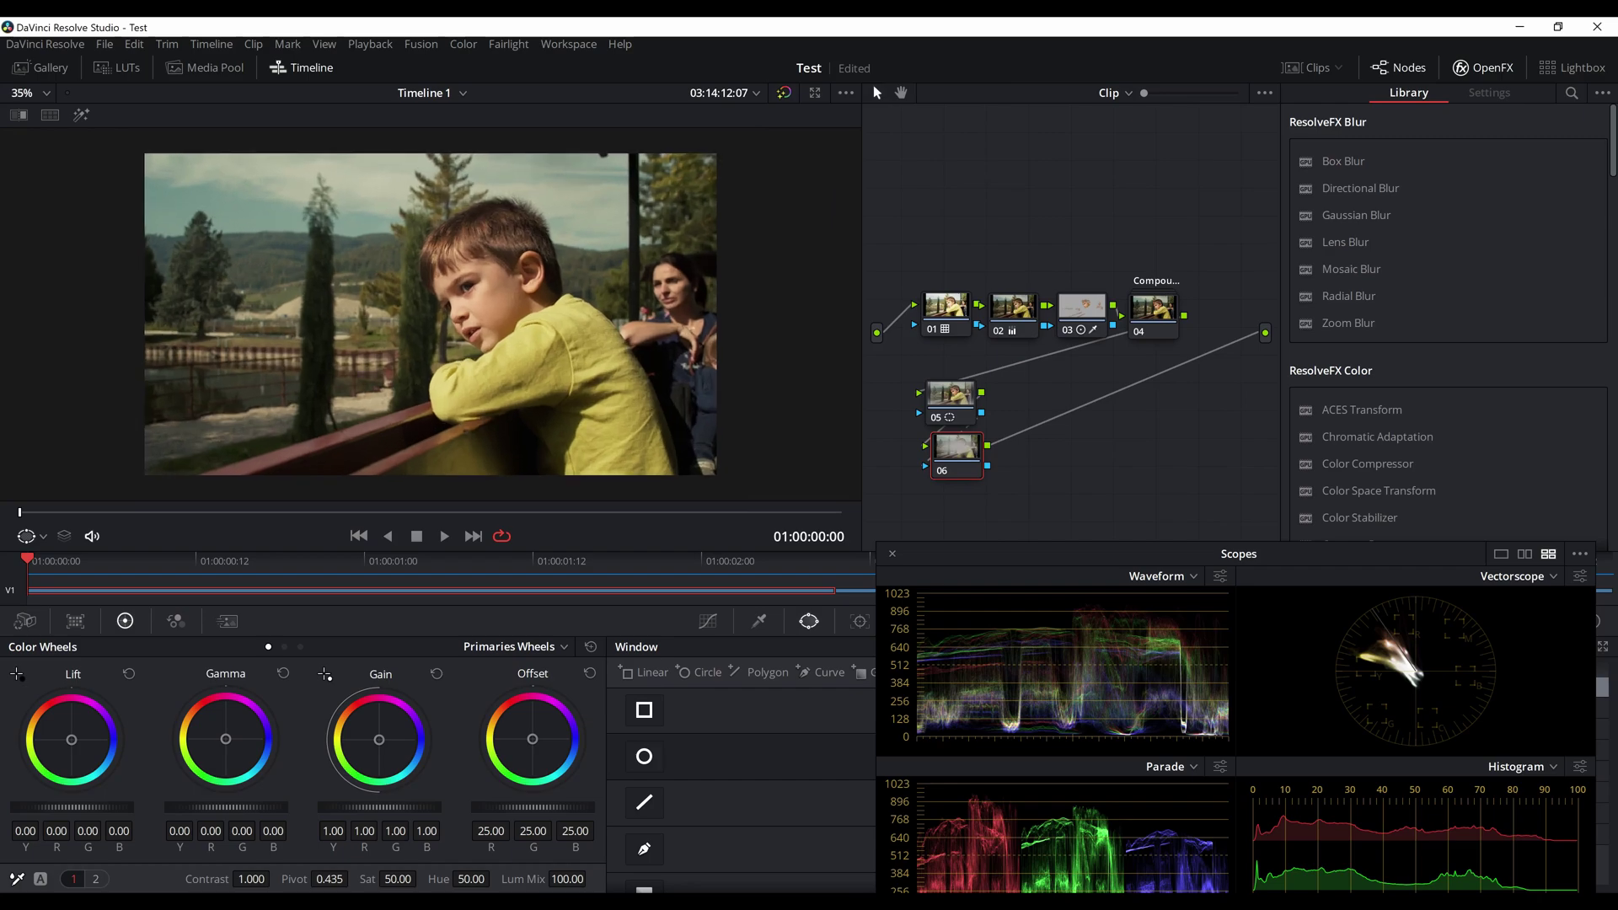
Step: Darken the area outside the ellipse on node 06 by setting the primary Gamma to -0.02
{"action": "scroll", "coordinate": [430, 314], "scroll_direction": "up", "scroll_amount": 2}
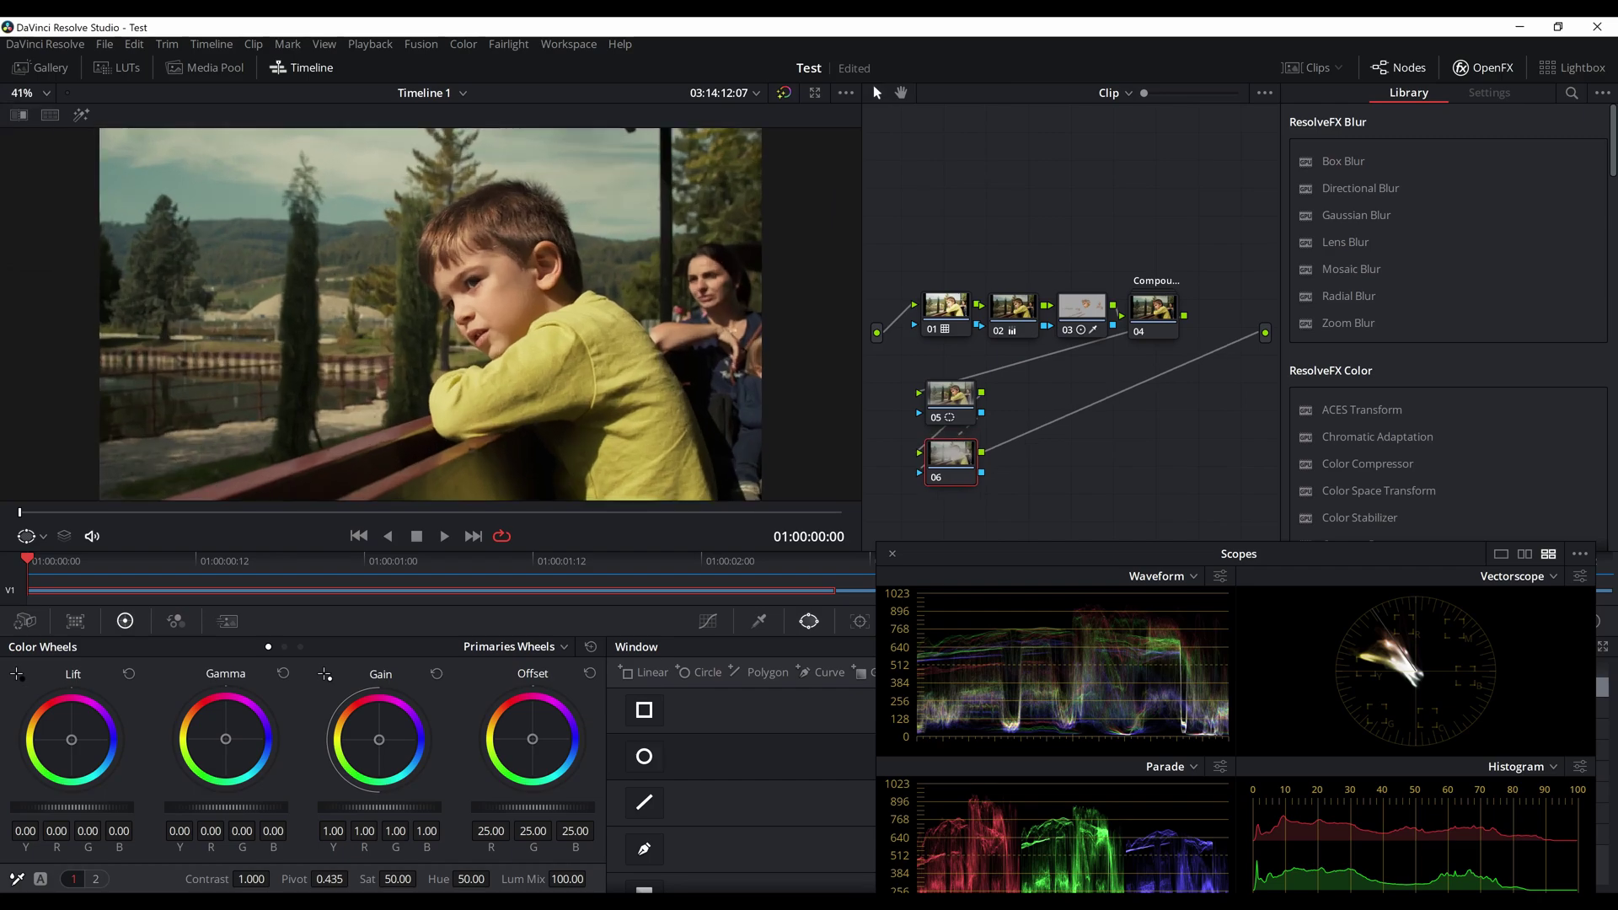
{"action": "left_click_drag", "start_coordinate": [1239, 553], "coordinate": [1202, 515]}
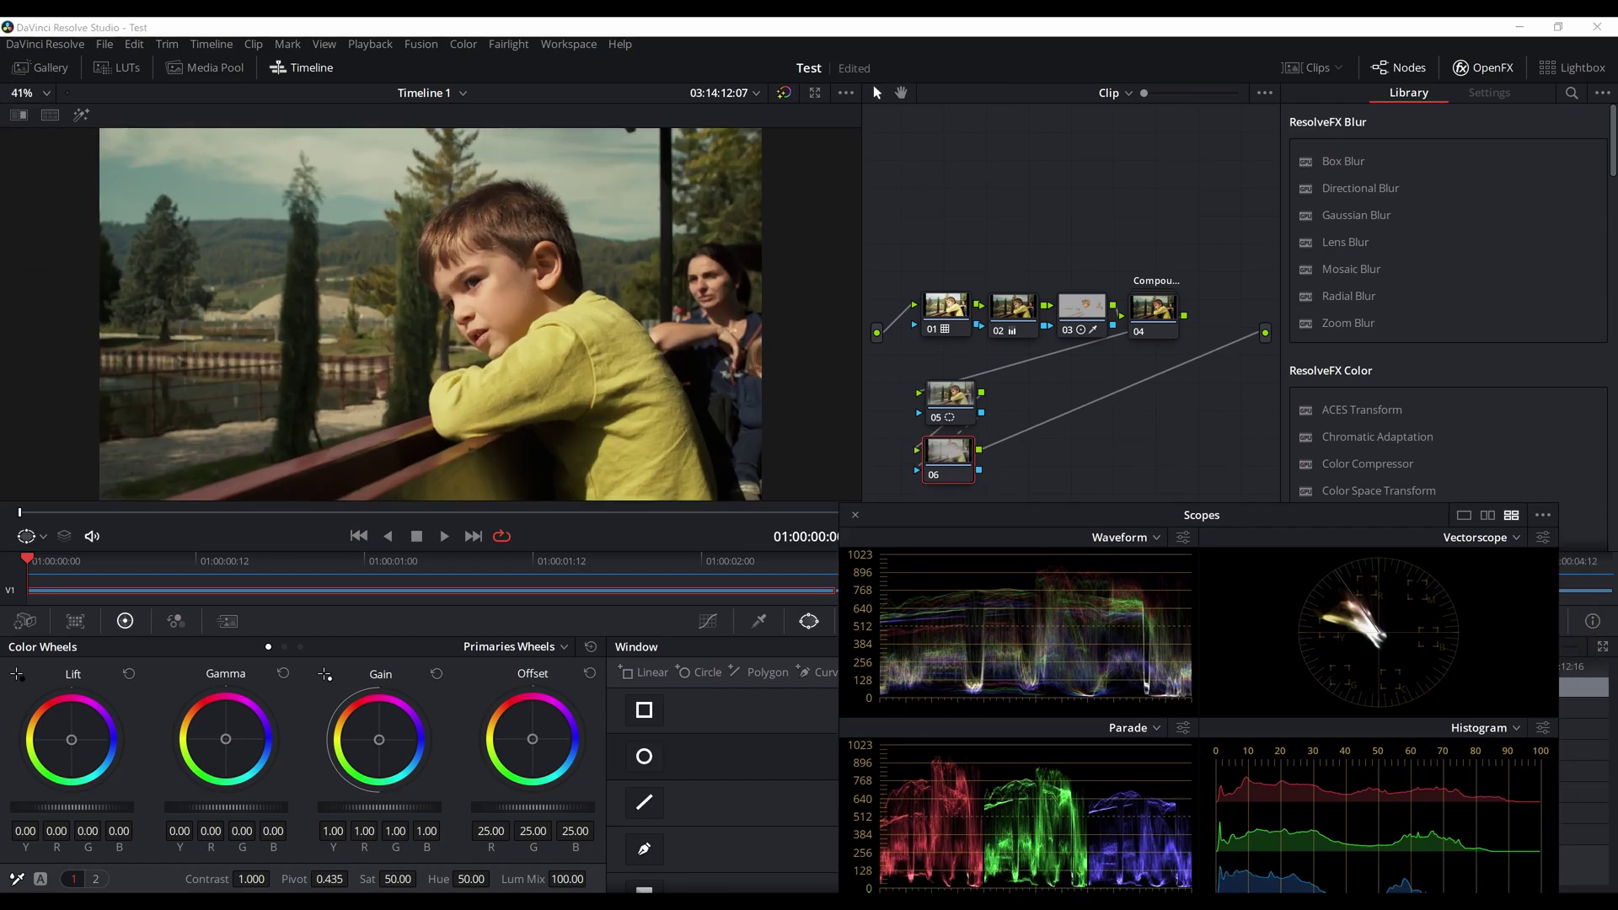
{"action": "left_click_drag", "start_coordinate": [227, 808], "coordinate": [217, 807]}
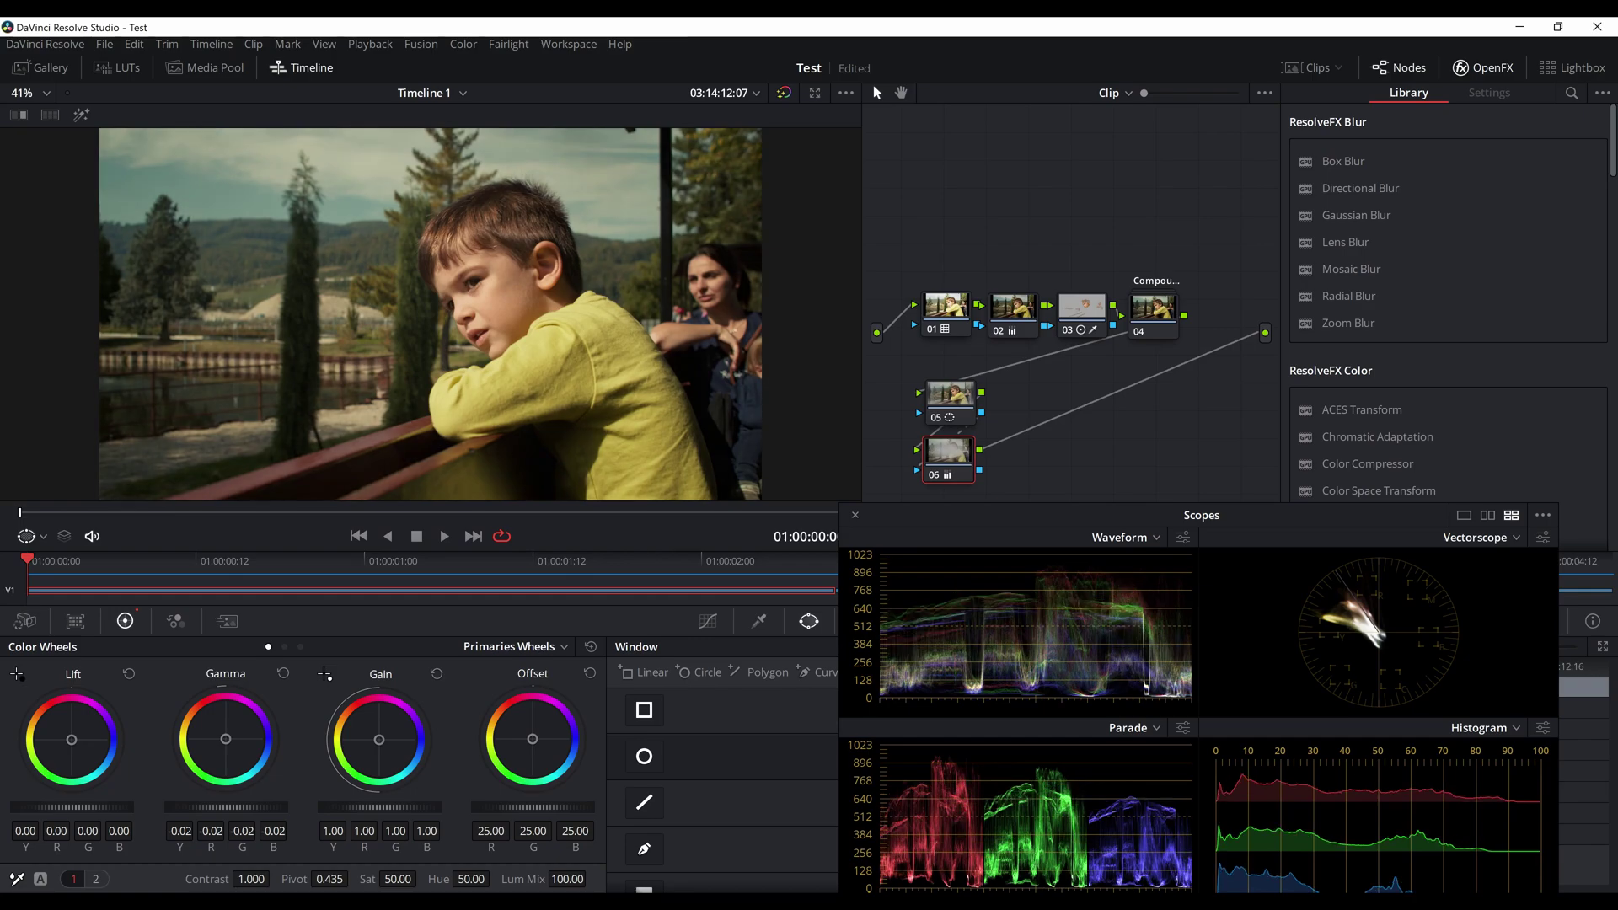
Step: Tidy the layout by shifting nodes 05 and 06 slightly toward the graph's input side and moving the Scopes window clear of them
{"action": "left_click", "coordinate": [950, 396]}
{"action": "left_click_drag", "start_coordinate": [1011, 515], "coordinate": [1017, 522]}
{"action": "left_click_drag", "start_coordinate": [951, 396], "coordinate": [942, 384]}
{"action": "left_click_drag", "start_coordinate": [949, 460], "coordinate": [941, 452]}
{"action": "left_click_drag", "start_coordinate": [942, 388], "coordinate": [939, 394]}
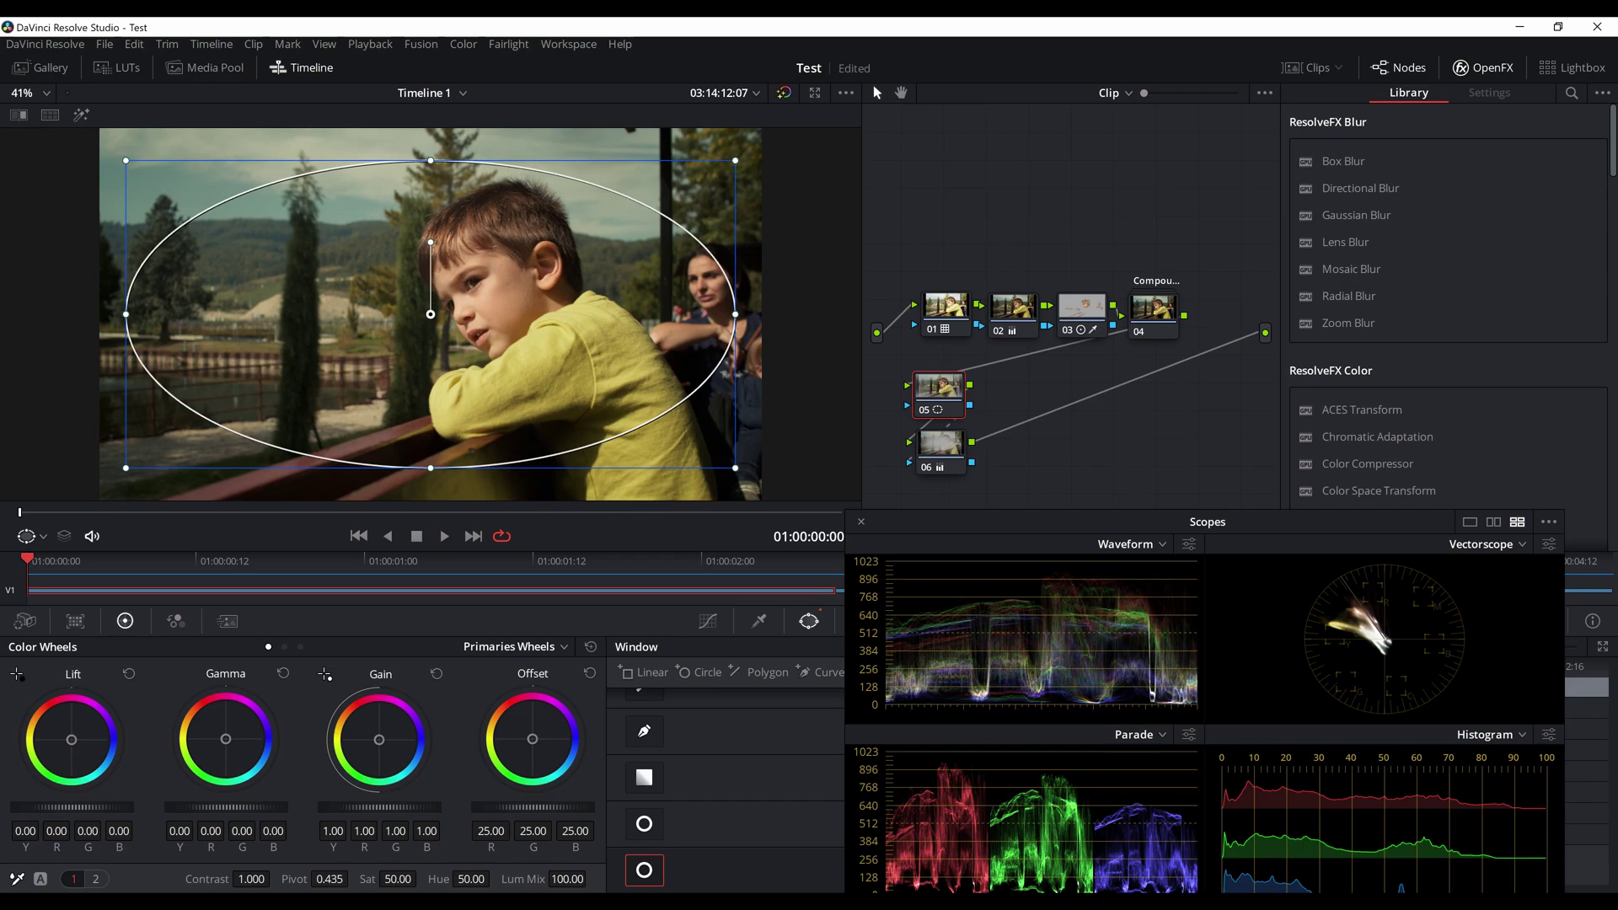
{"action": "left_click_drag", "start_coordinate": [1011, 522], "coordinate": [1011, 538]}
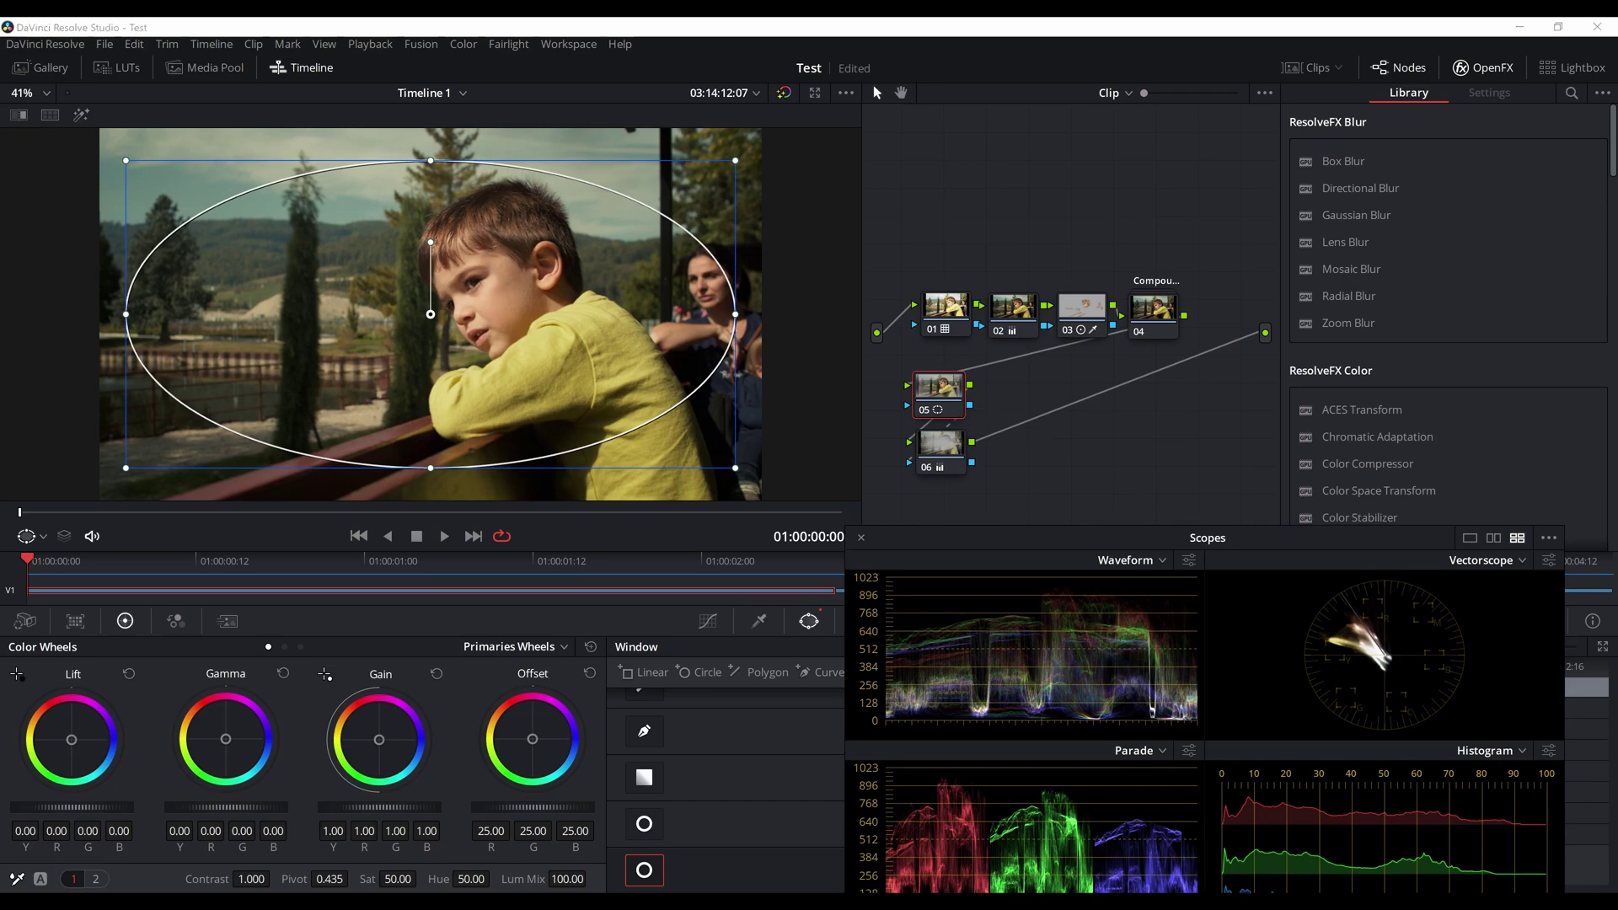
Step: Apply the BaldavengerOFX Frequency Separation effect to node 05 with colour space LAB from Rec709 and the High Frequency display
{"action": "scroll", "coordinate": [1448, 320], "scroll_direction": "down", "scroll_amount": 15}
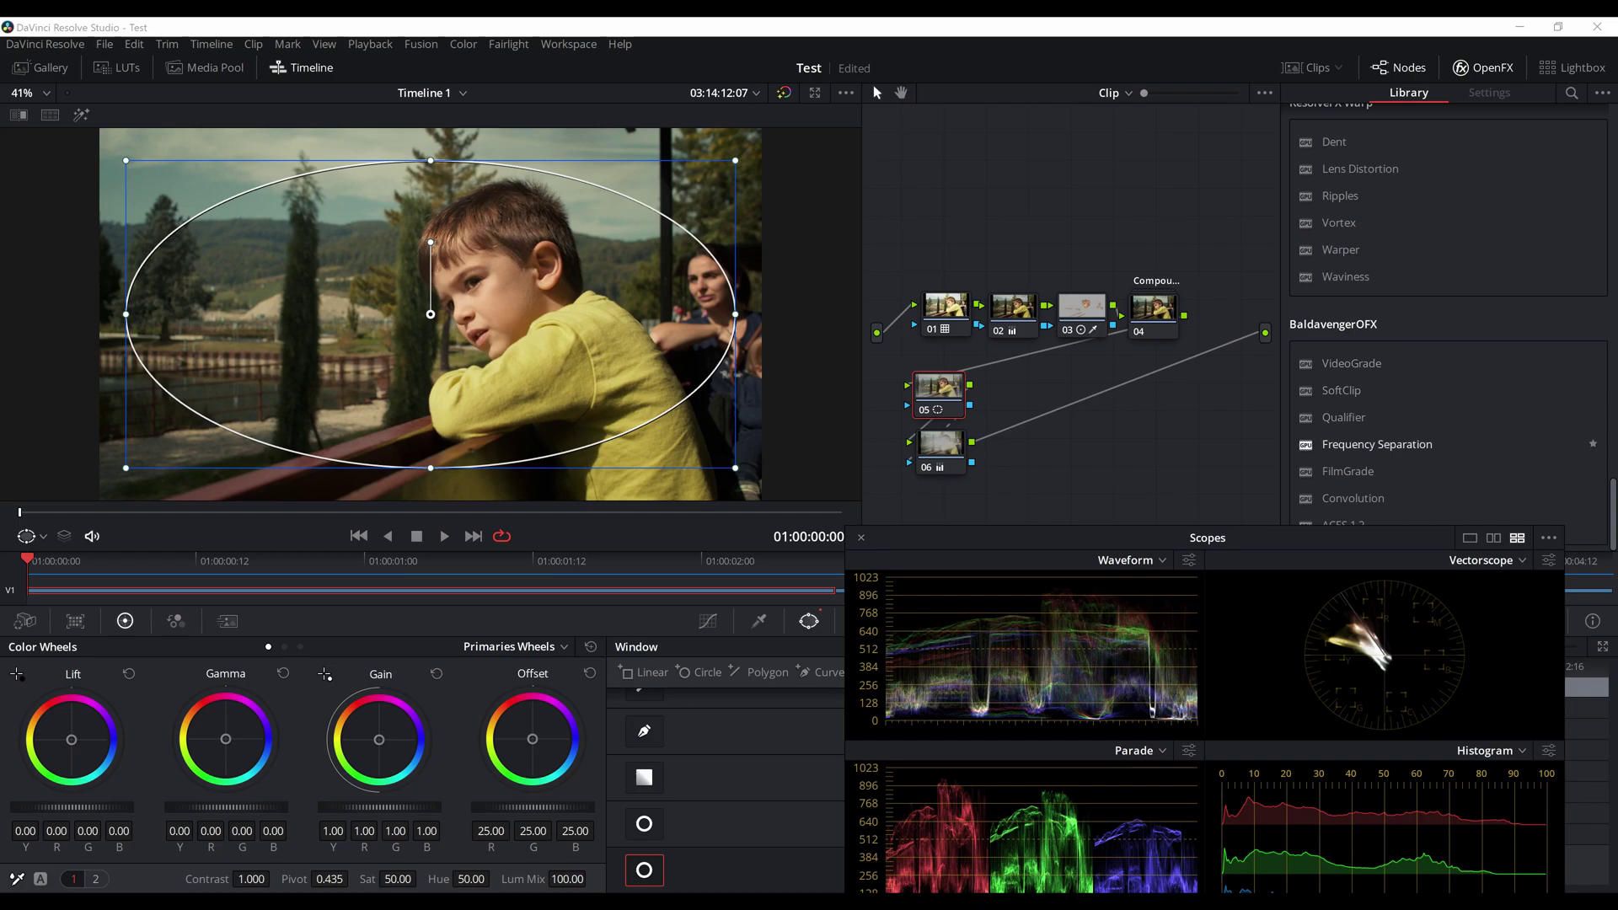
{"action": "left_click_drag", "start_coordinate": [1377, 445], "coordinate": [956, 396]}
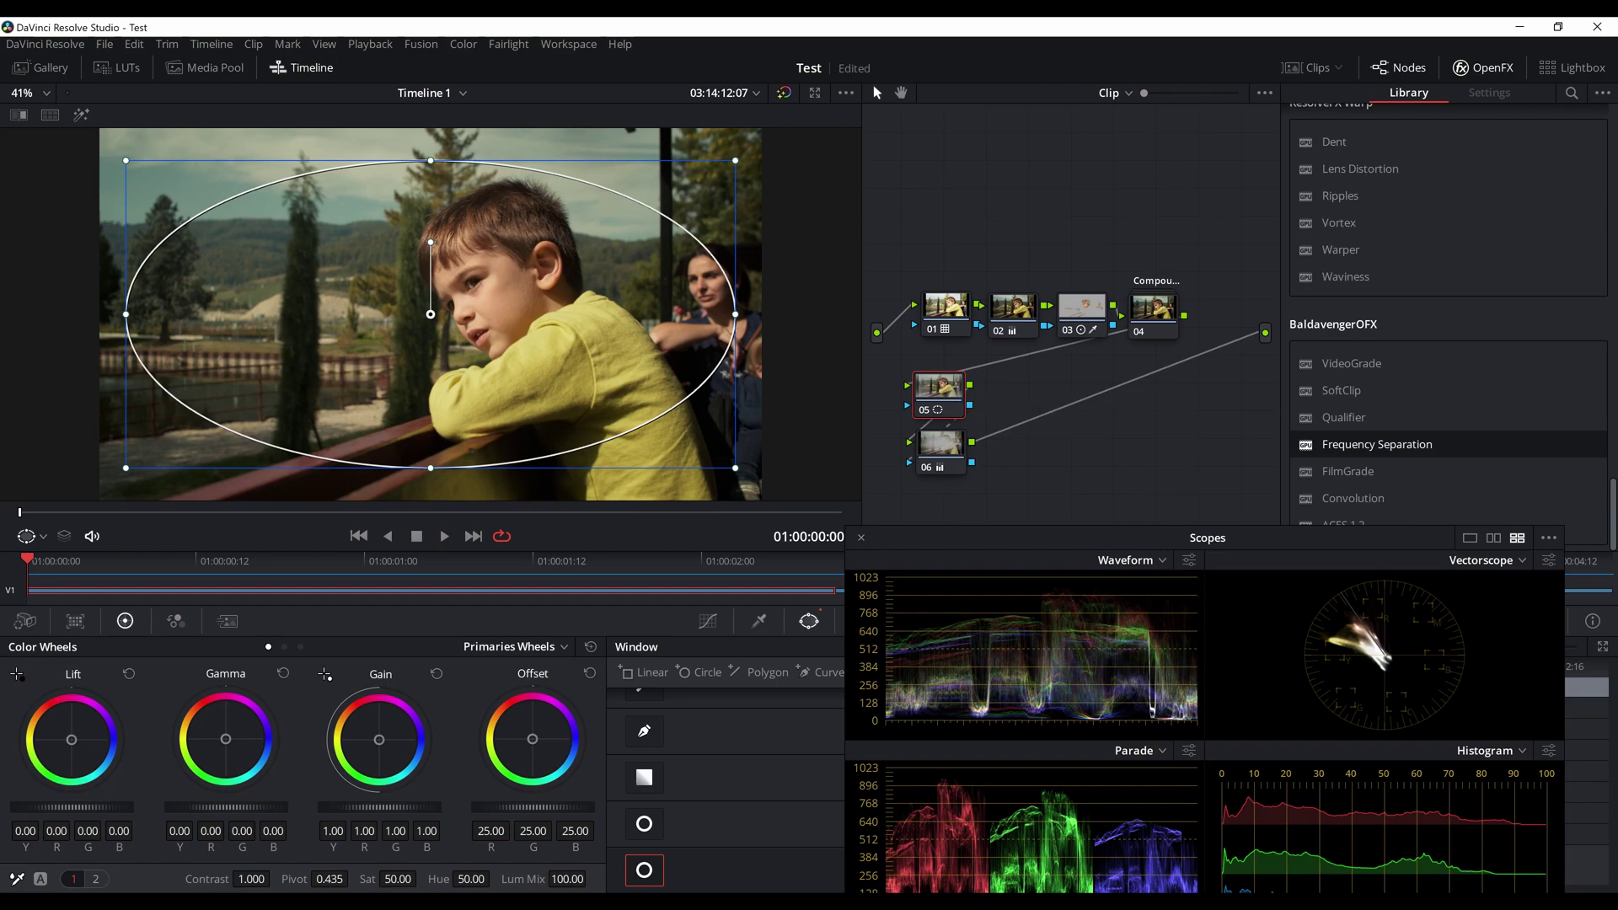
{"action": "left_click", "coordinate": [1475, 154]}
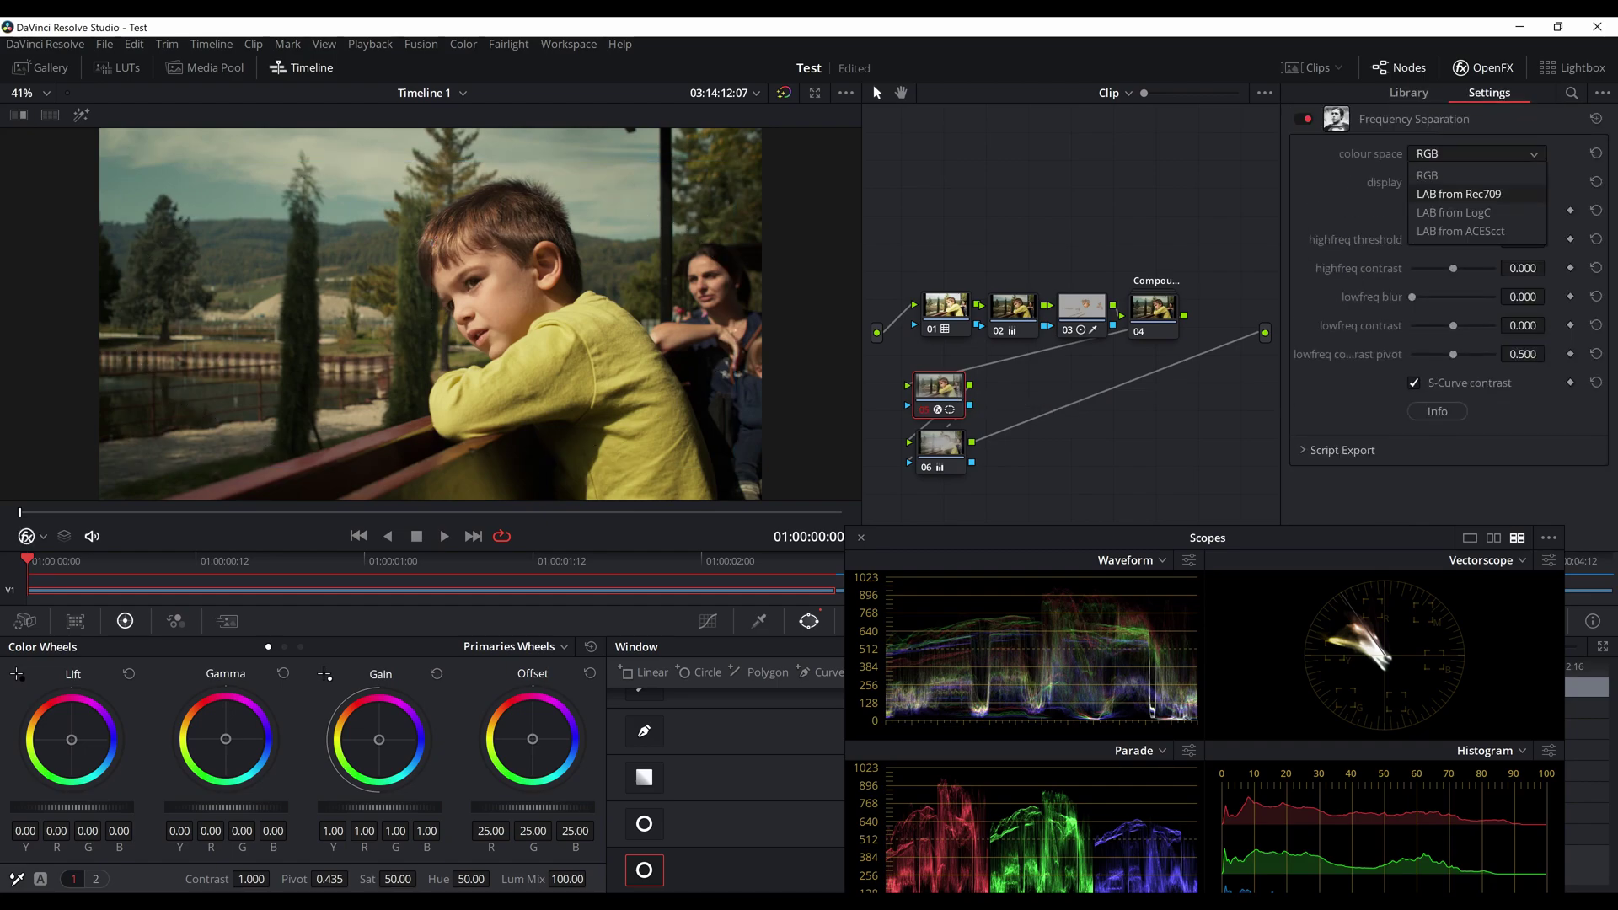
{"action": "left_click", "coordinate": [1458, 194]}
{"action": "left_click", "coordinate": [1475, 182]}
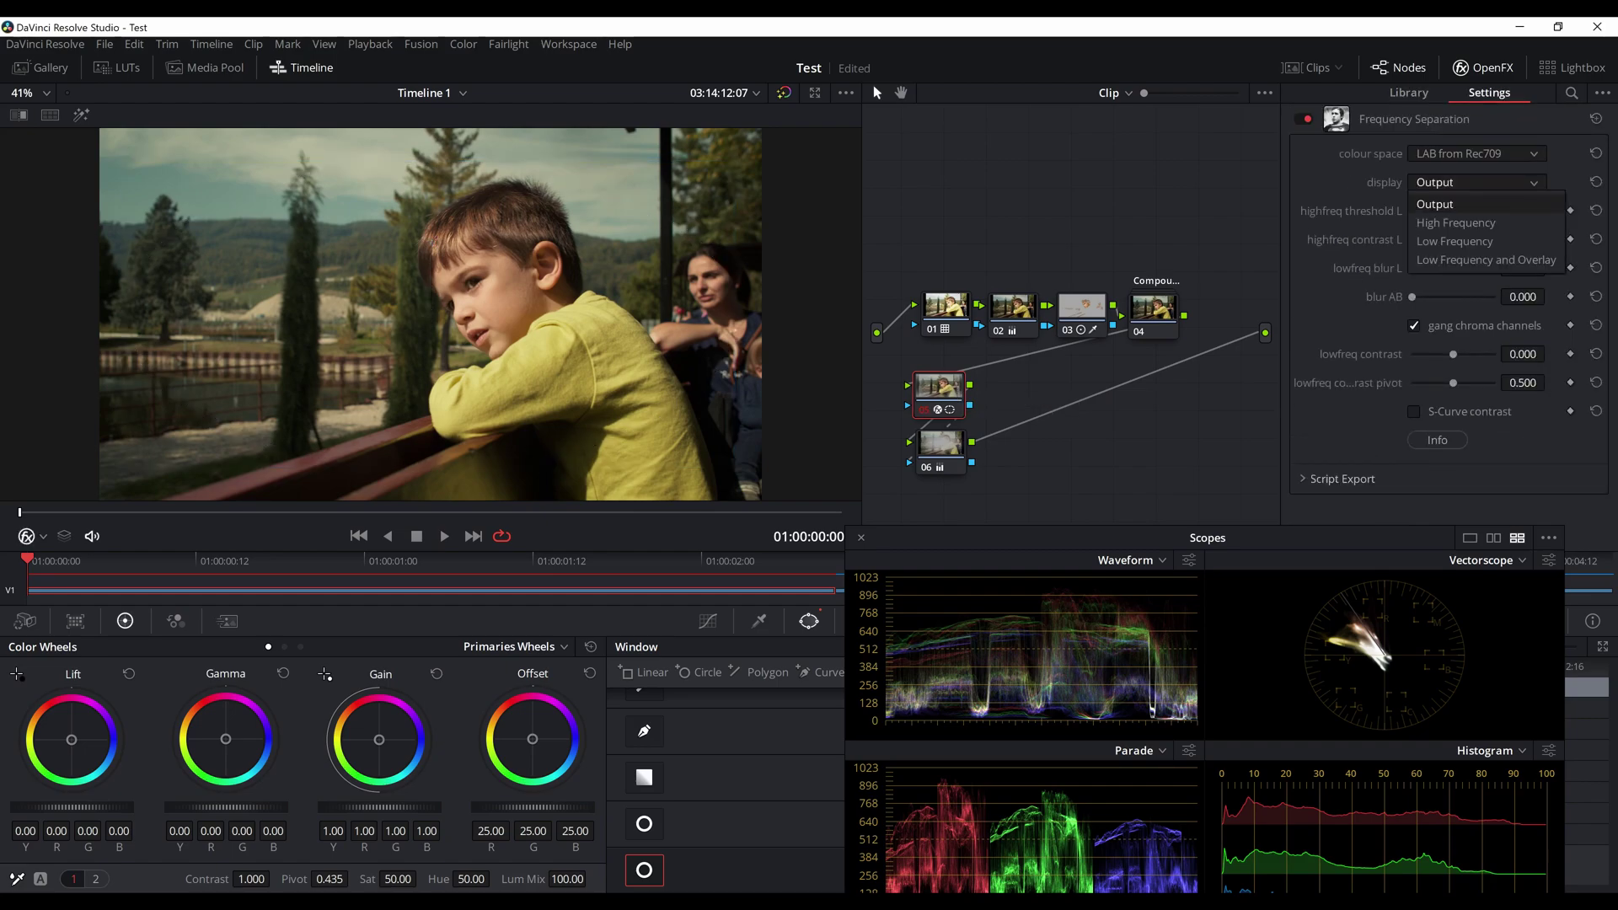
{"action": "left_click", "coordinate": [1450, 221]}
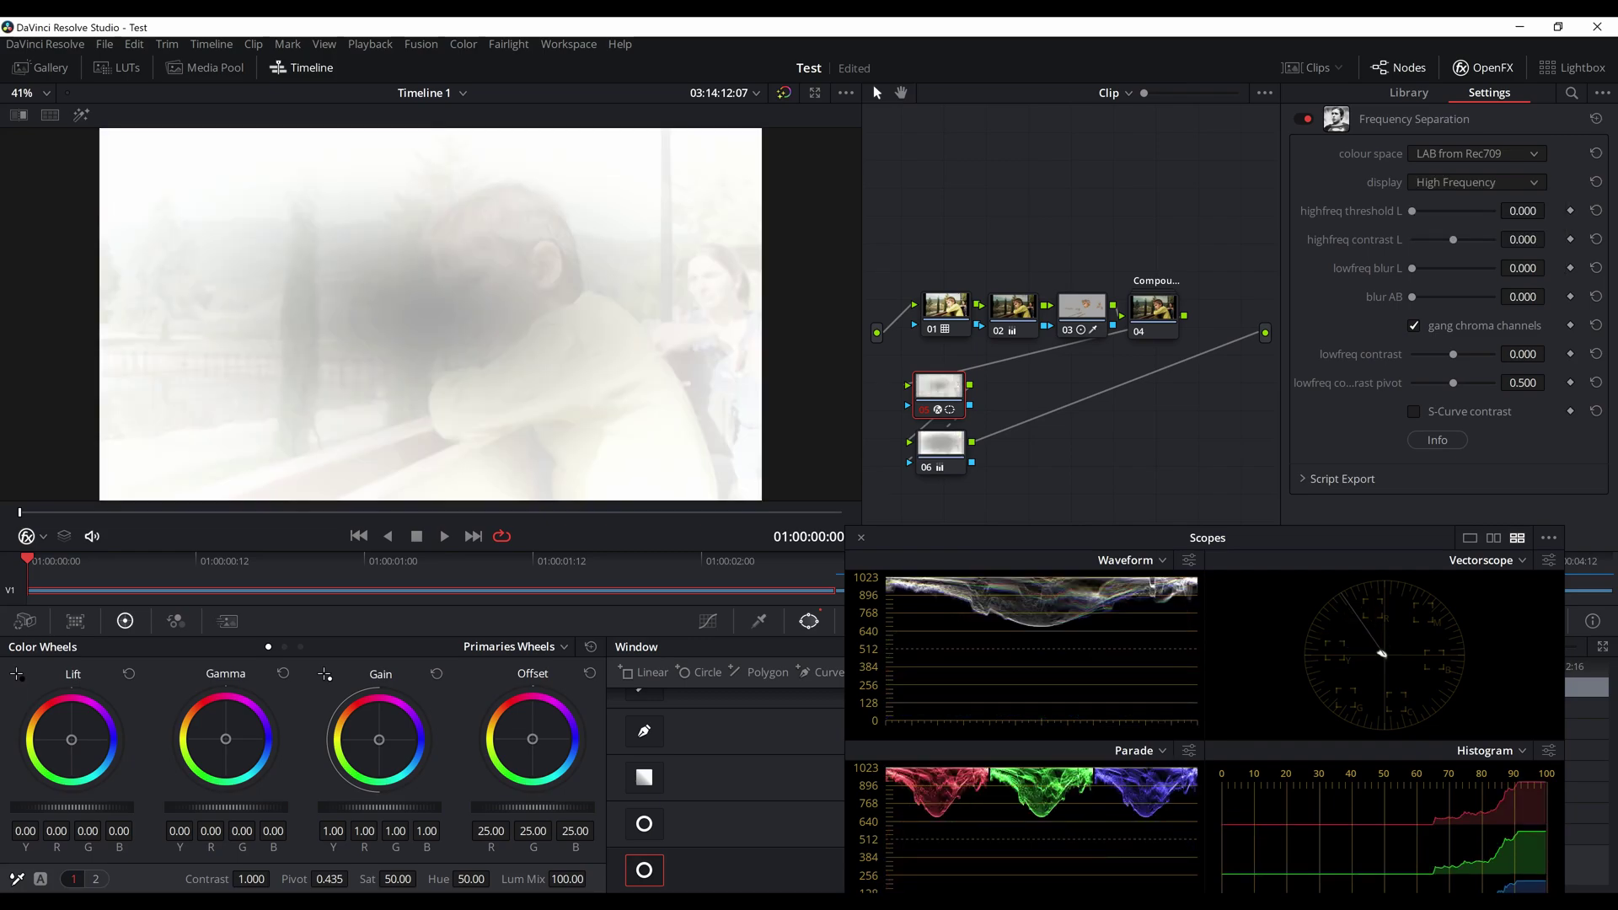
Step: Set Frequency Separation's highfreq contrast L to 0.163 and highfreq threshold L to 0.184 on node 05
{"action": "left_click_drag", "start_coordinate": [941, 447], "coordinate": [939, 454]}
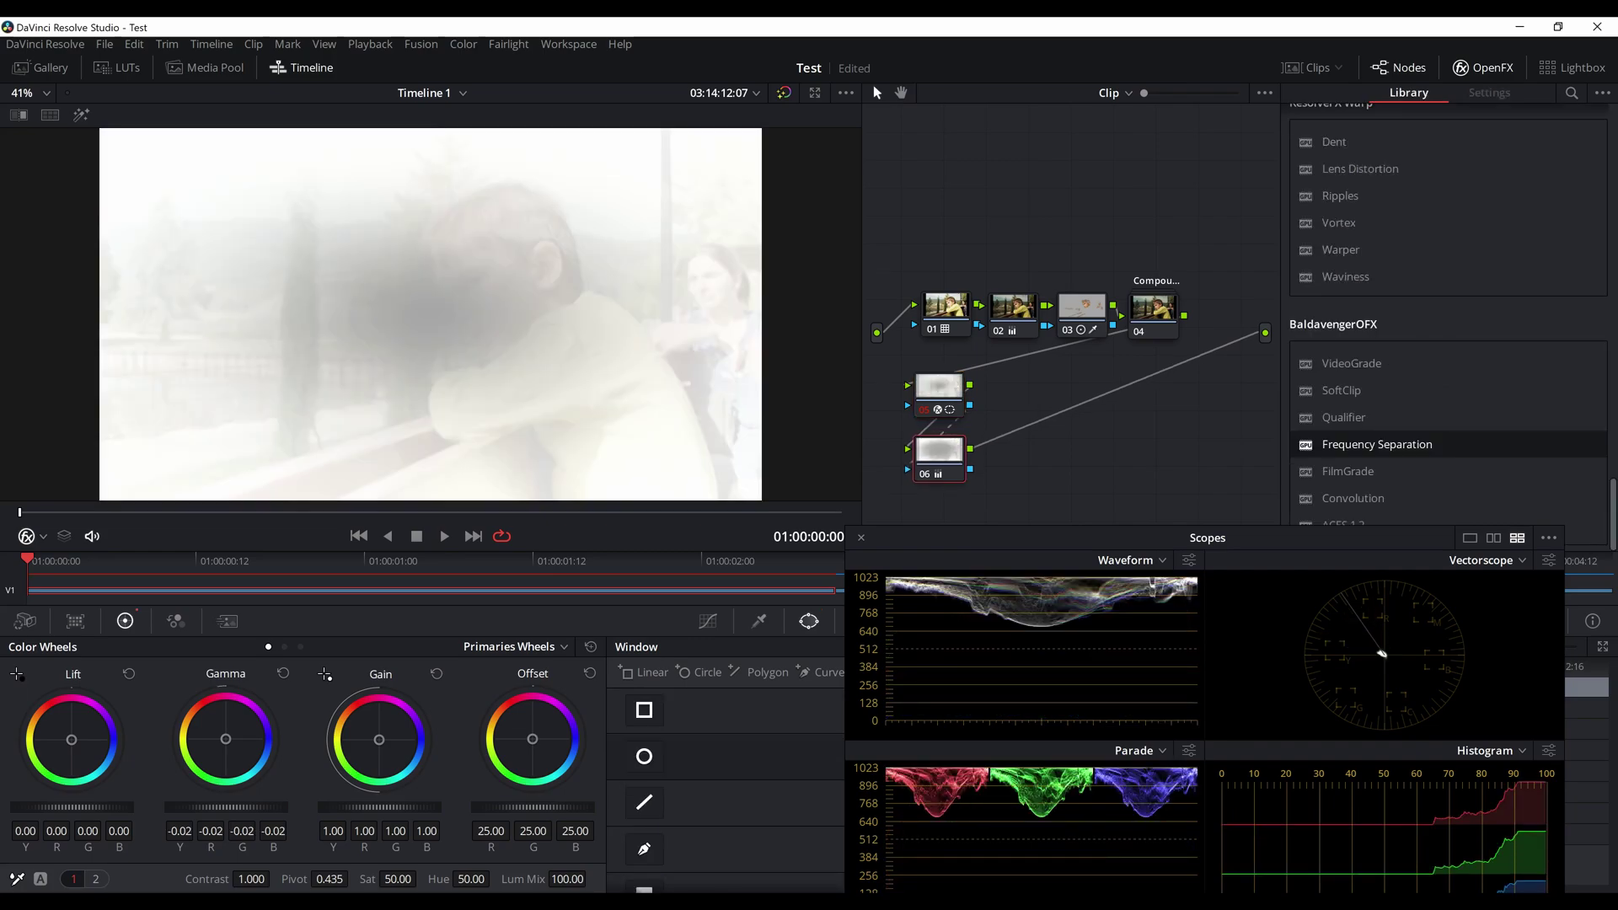
{"action": "left_click", "coordinate": [940, 388]}
{"action": "left_click_drag", "start_coordinate": [1453, 239], "coordinate": [1470, 240]}
{"action": "scroll", "coordinate": [430, 315], "scroll_direction": "up", "scroll_amount": 5}
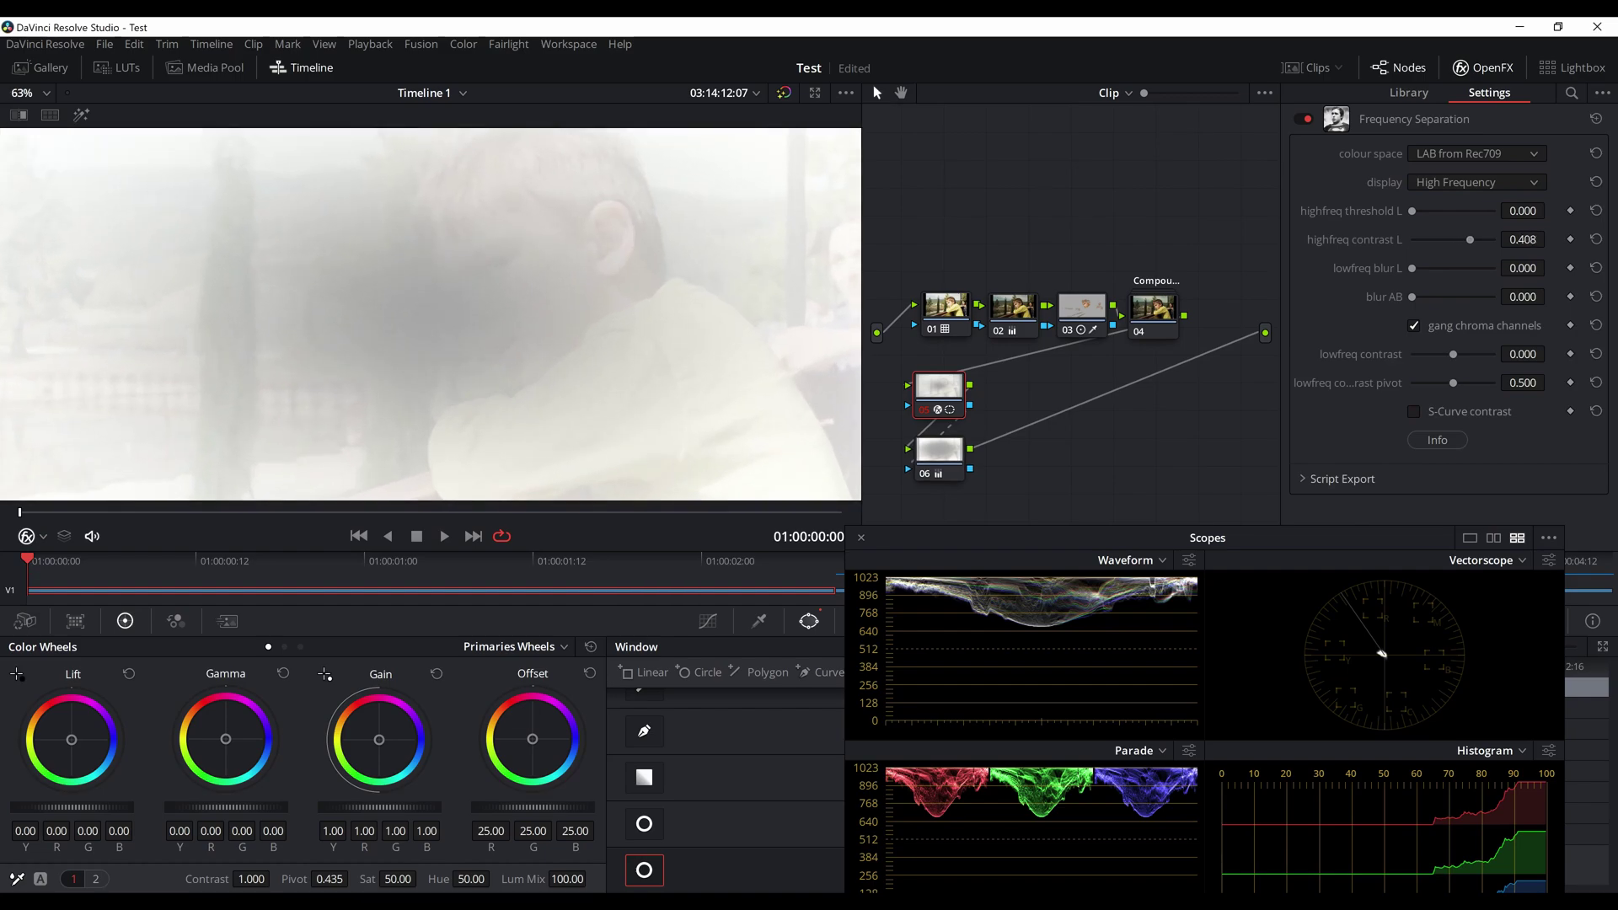
{"action": "left_click_drag", "start_coordinate": [1413, 211], "coordinate": [1421, 210]}
{"action": "mouse_move", "coordinate": [1536, 210]}
{"action": "left_mouse_down"}
{"action": "mouse_move", "coordinate": [1454, 239]}
{"action": "mouse_move", "coordinate": [1535, 240]}
{"action": "mouse_move", "coordinate": [1528, 211]}
{"action": "left_mouse_up"}
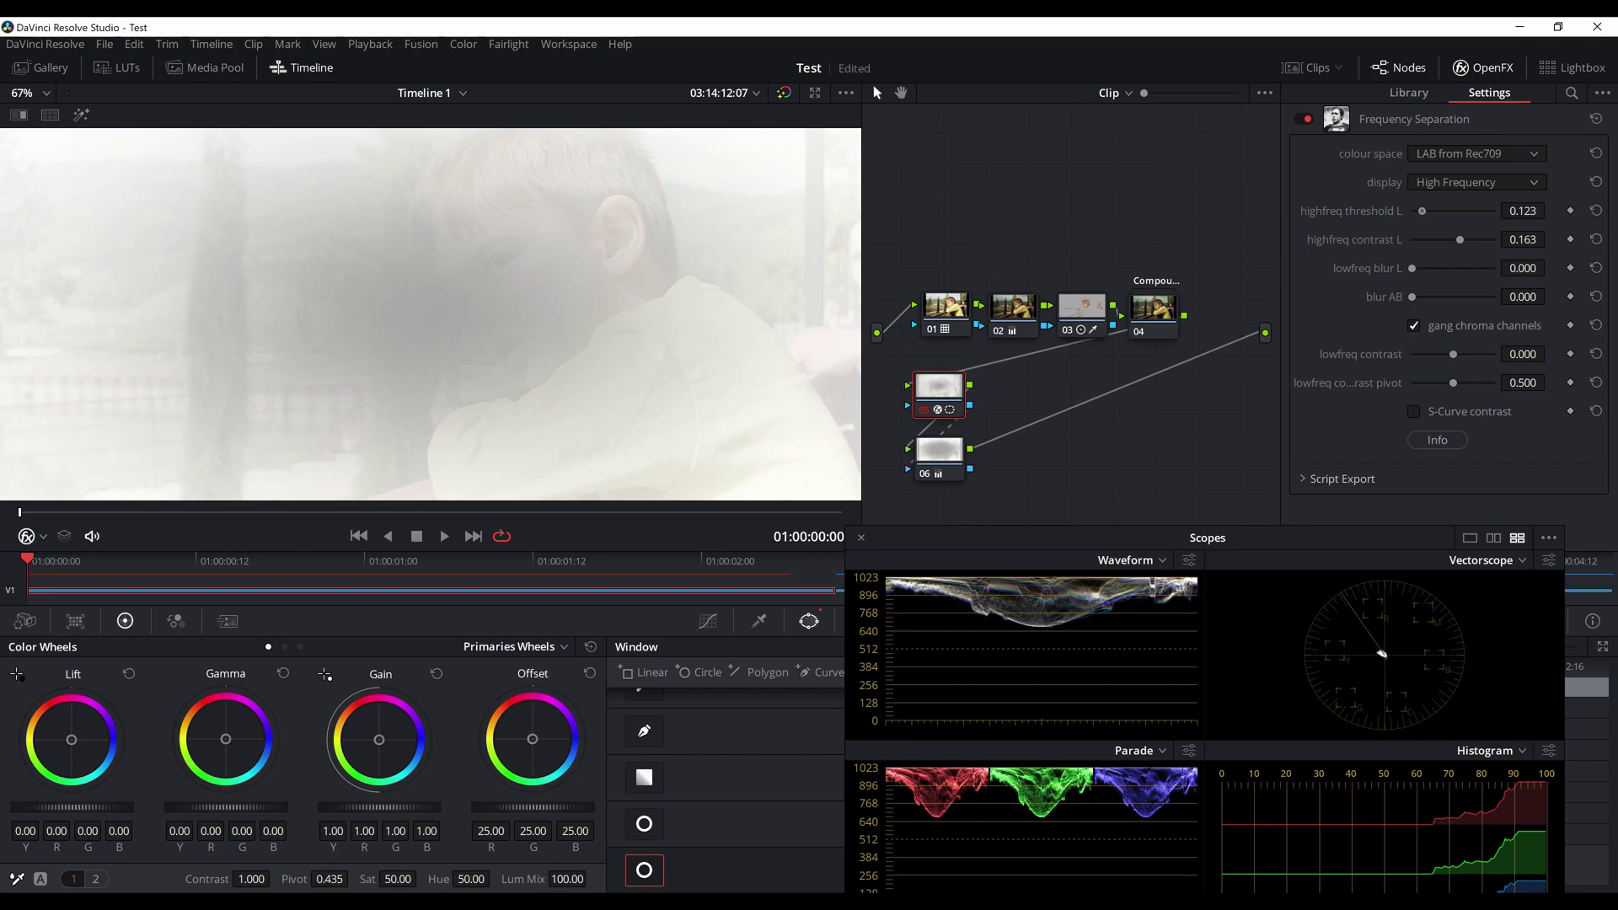
Step: Return the Frequency Separation display to Output and compare the fitted image with the effect off and on
{"action": "left_click", "coordinate": [1477, 182]}
{"action": "left_click", "coordinate": [1435, 205]}
{"action": "left_click", "coordinate": [45, 94]}
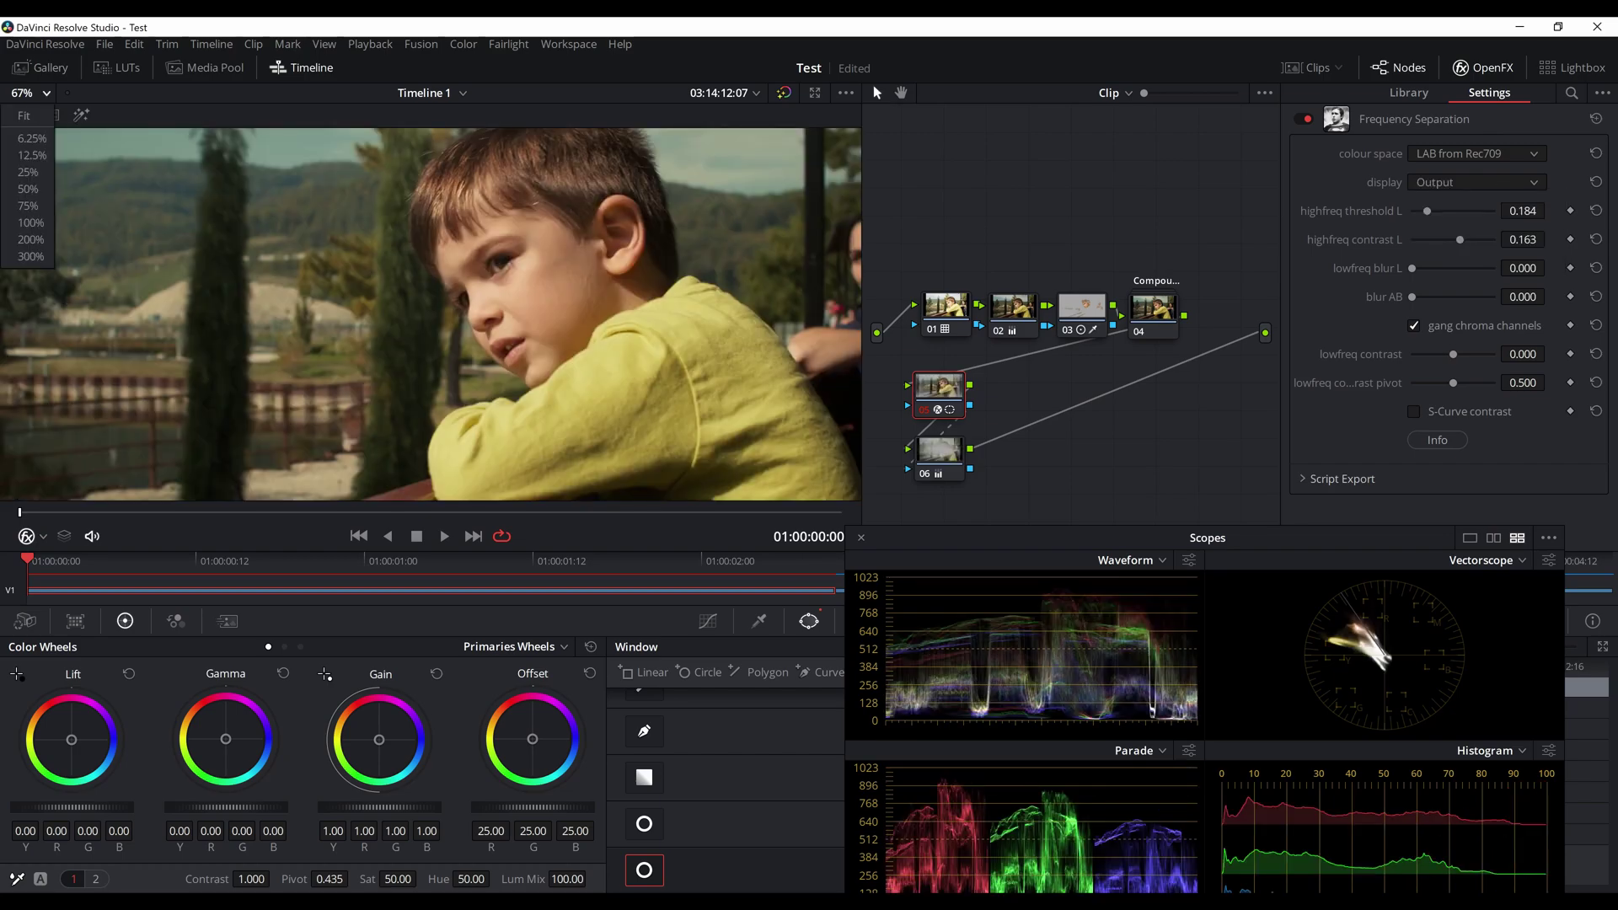
{"action": "left_click", "coordinate": [23, 116]}
{"action": "left_click", "coordinate": [1304, 119]}
{"action": "left_click", "coordinate": [1304, 119]}
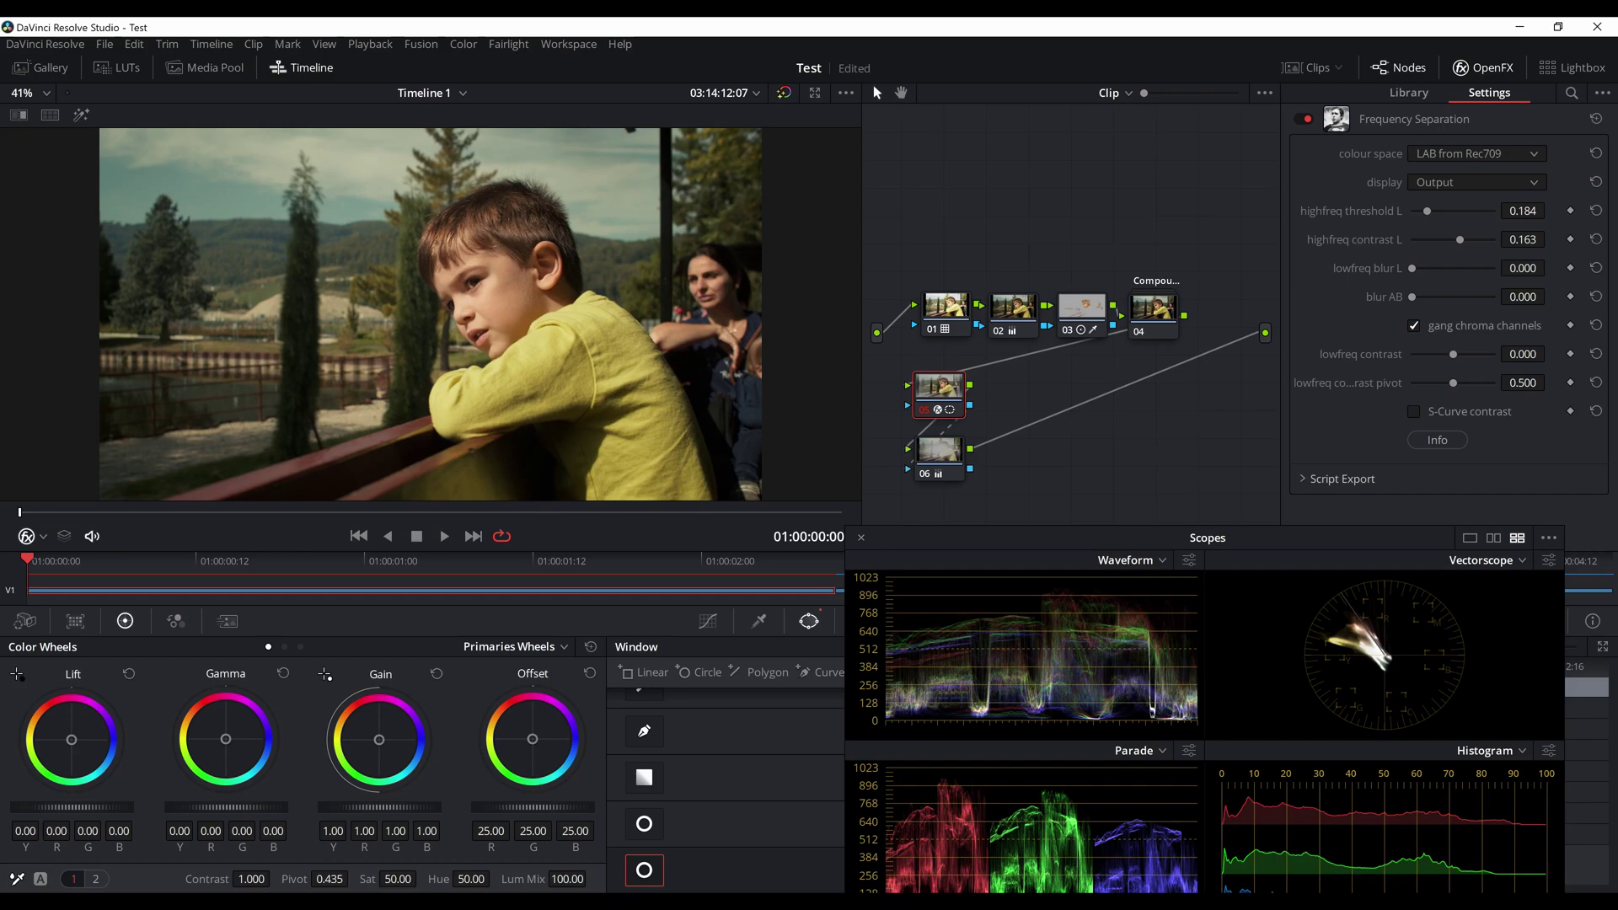
Step: Set highfreq contrast L to 0.306 and highfreq threshold L to 0.235, and compare the image with node 05 disabled and enabled
{"action": "left_click_drag", "start_coordinate": [1459, 239], "coordinate": [1428, 210]}
{"action": "left_click_drag", "start_coordinate": [1527, 211], "coordinate": [1533, 211]}
{"action": "key", "text": "ctrl+d"}
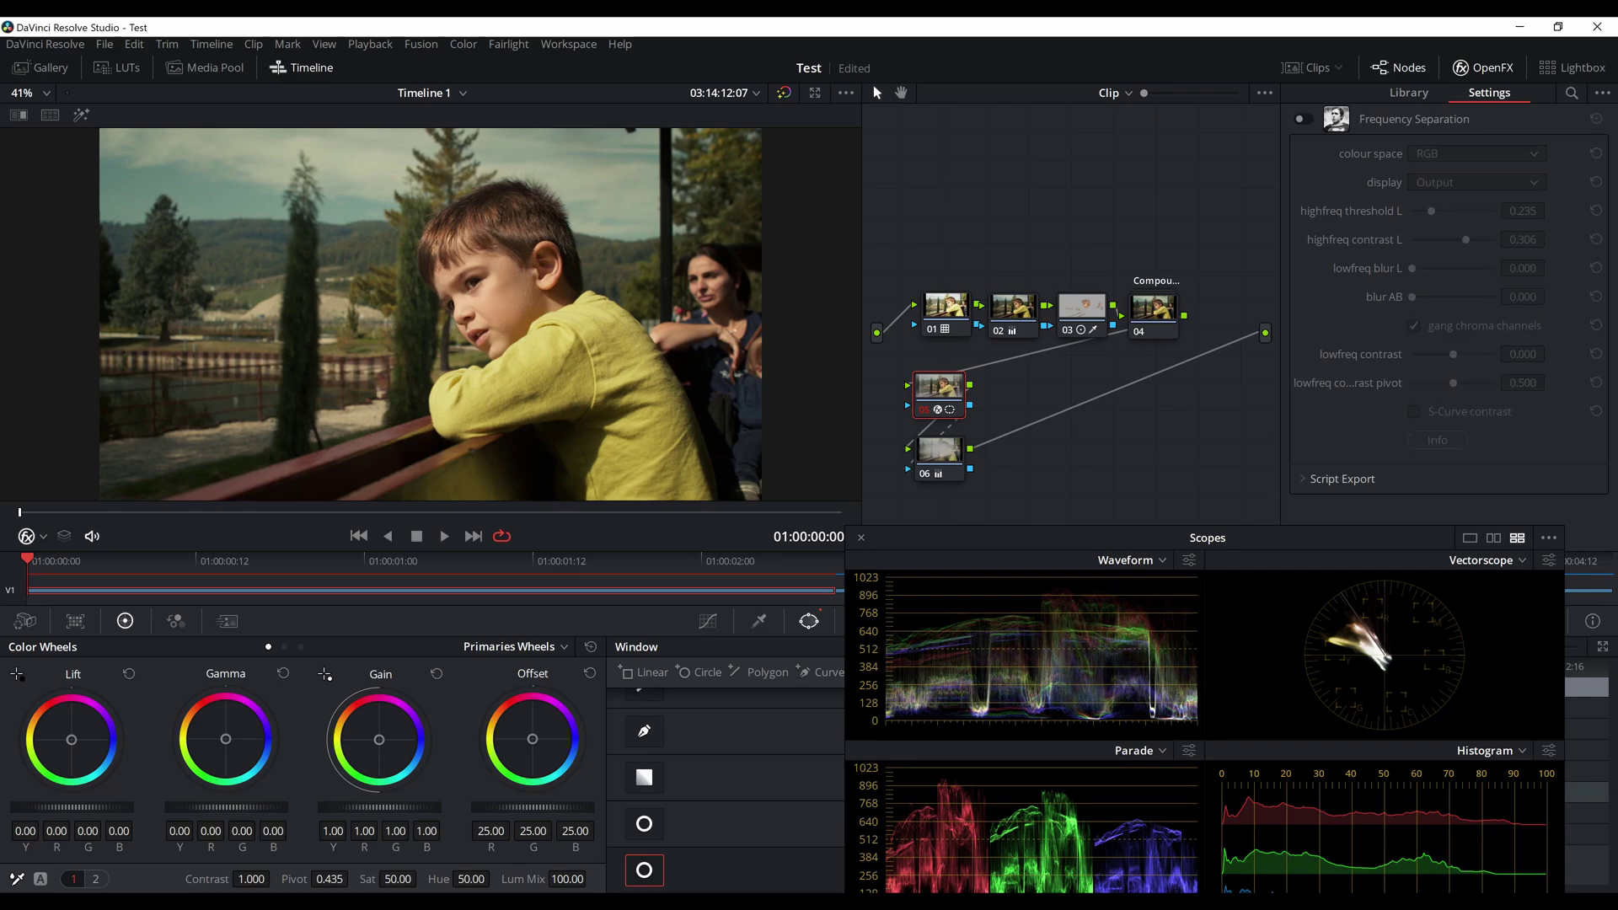
{"action": "key", "text": "ctrl+d"}
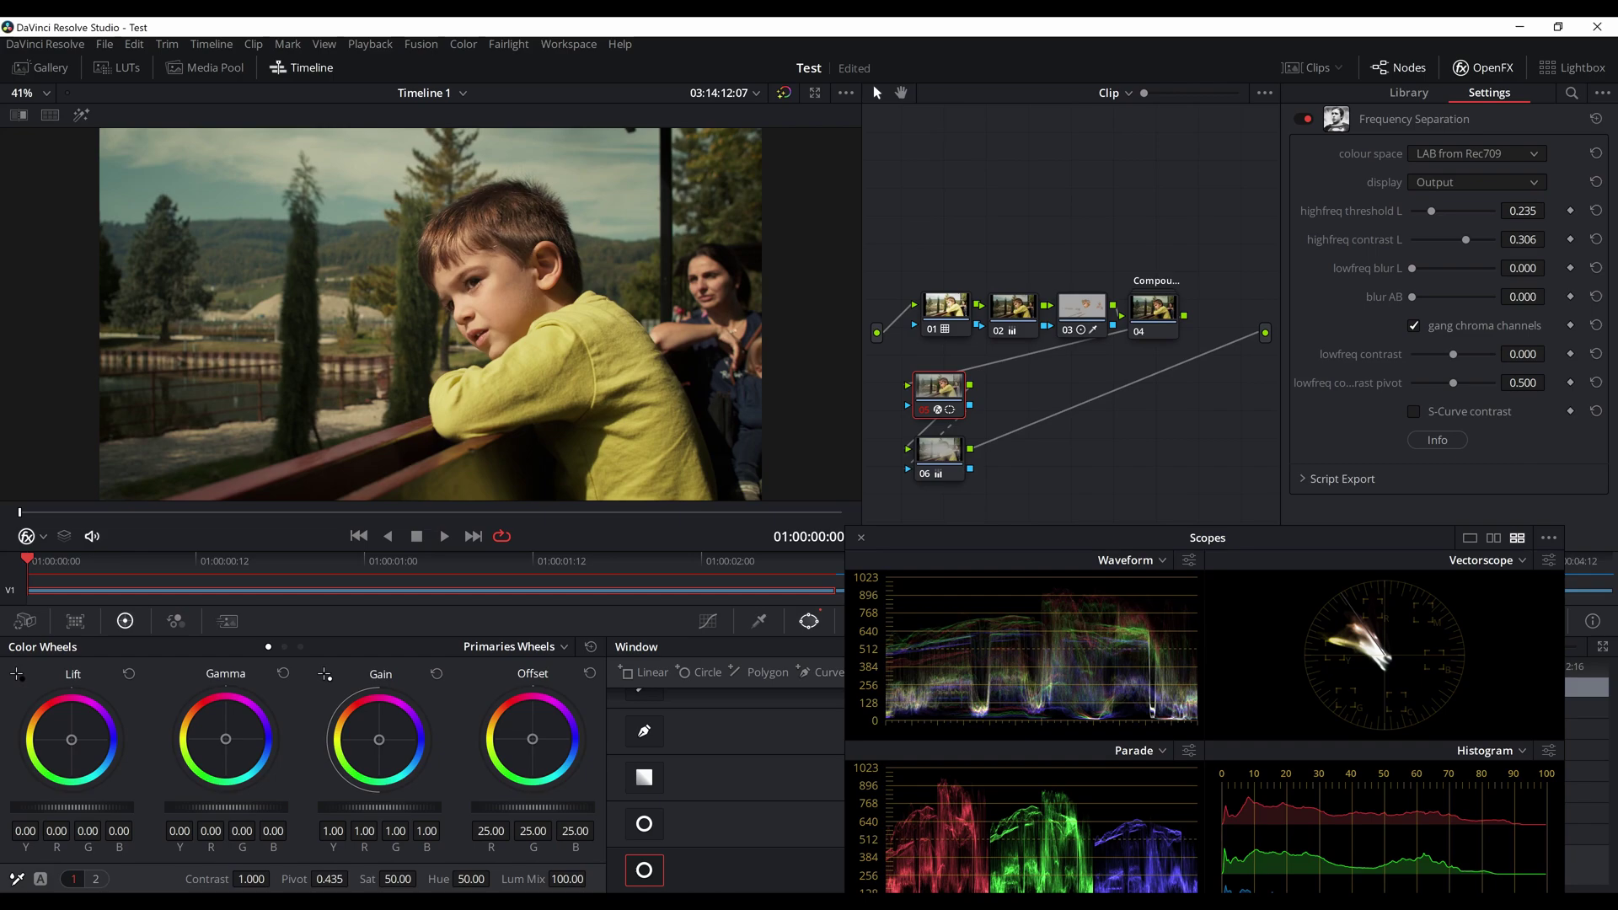
Step: Add serial node 07 after node 06 and apply the ResolveFX Film Grain effect to it
{"action": "left_click_drag", "start_coordinate": [940, 452], "coordinate": [1025, 410]}
{"action": "key", "text": "alt+s"}
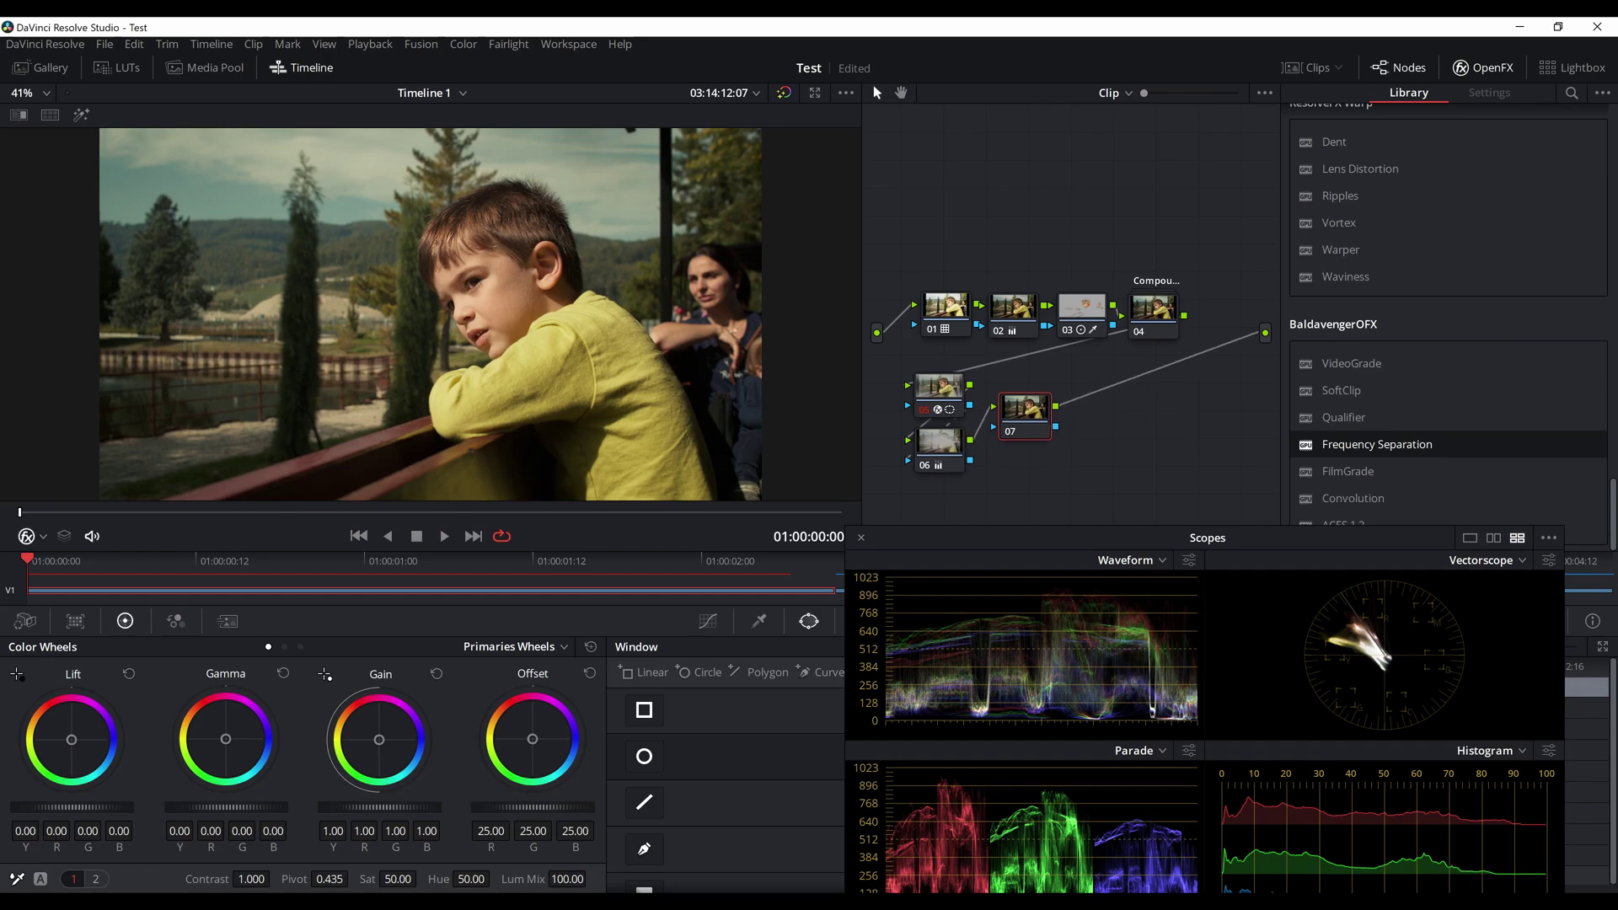
{"action": "scroll", "coordinate": [1377, 444], "scroll_direction": "up", "scroll_amount": 3}
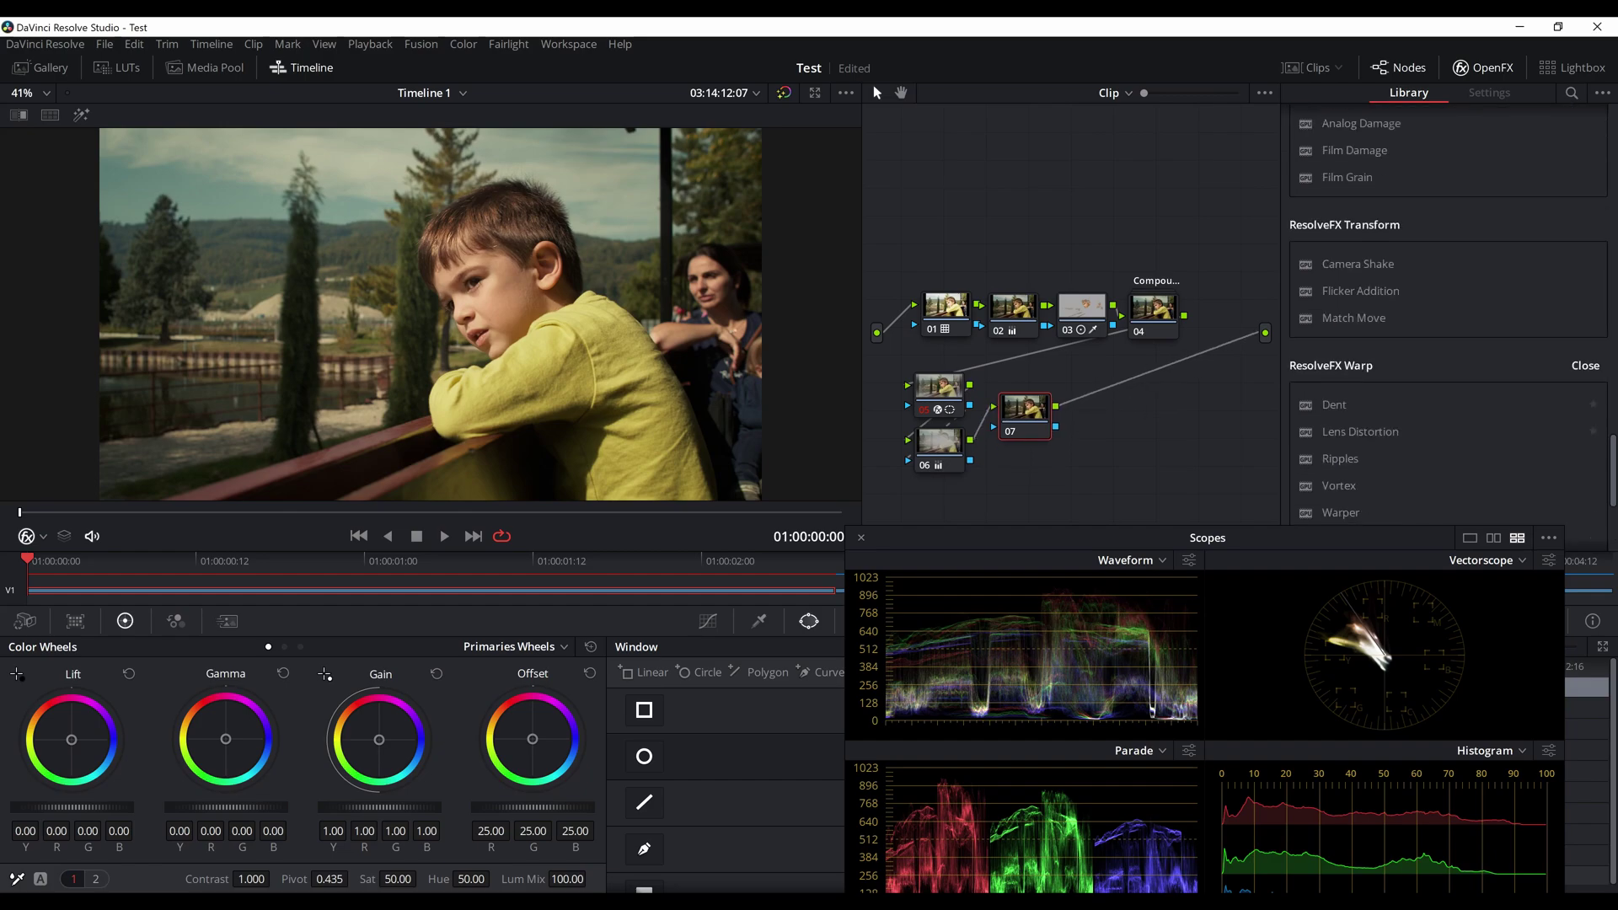
{"action": "scroll", "coordinate": [1433, 370], "scroll_direction": "down", "scroll_amount": 5}
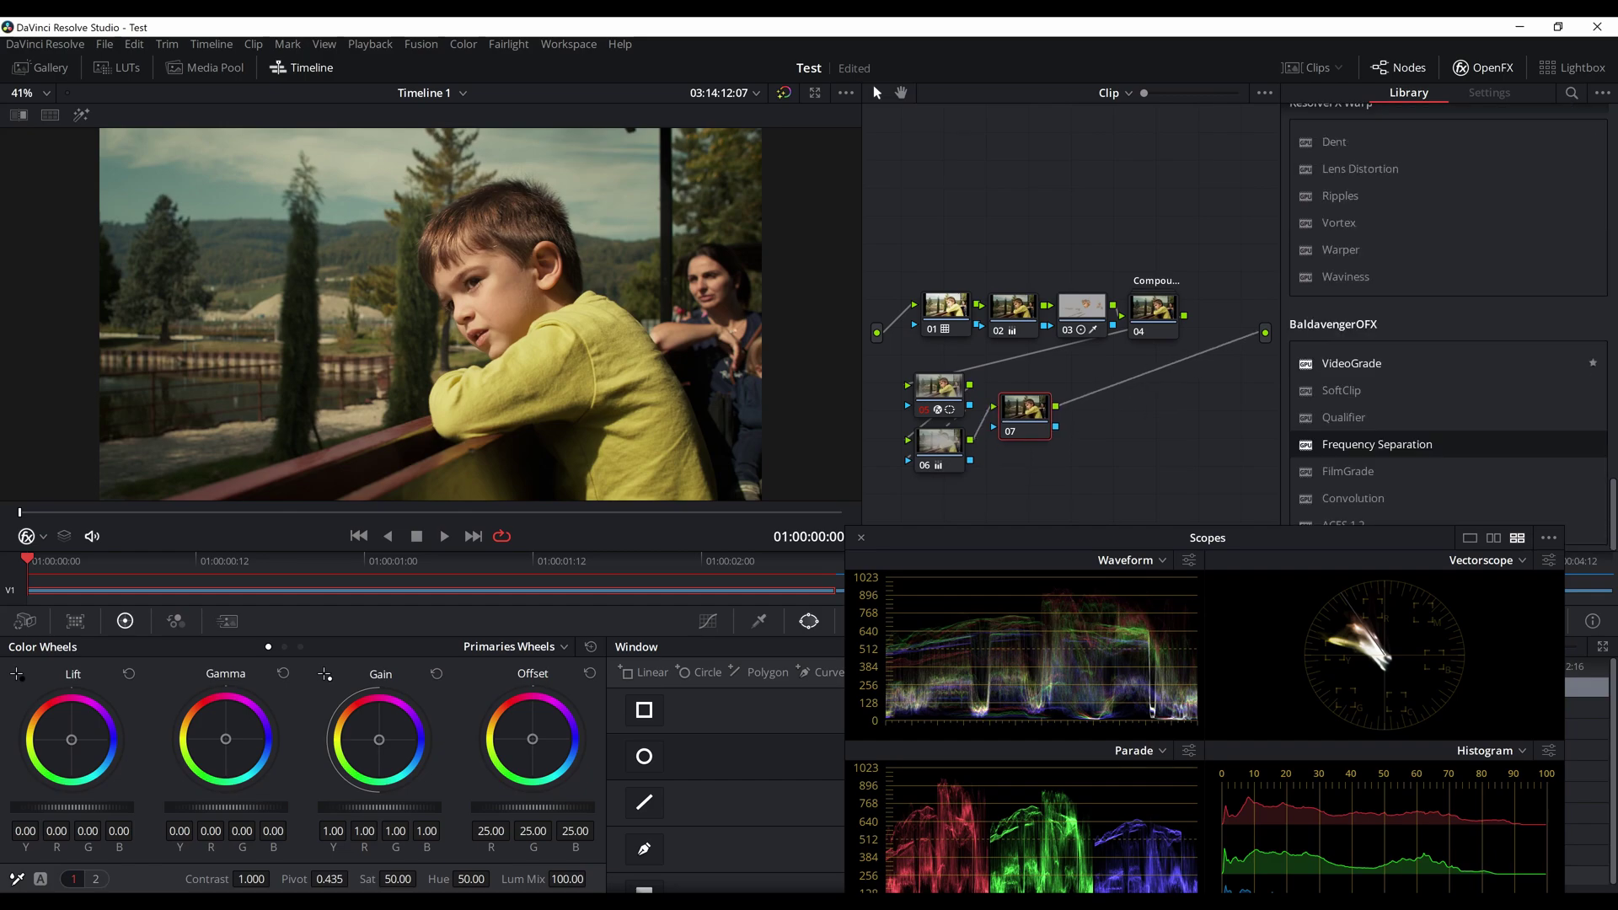
{"action": "scroll", "coordinate": [1433, 375], "scroll_direction": "up", "scroll_amount": 4}
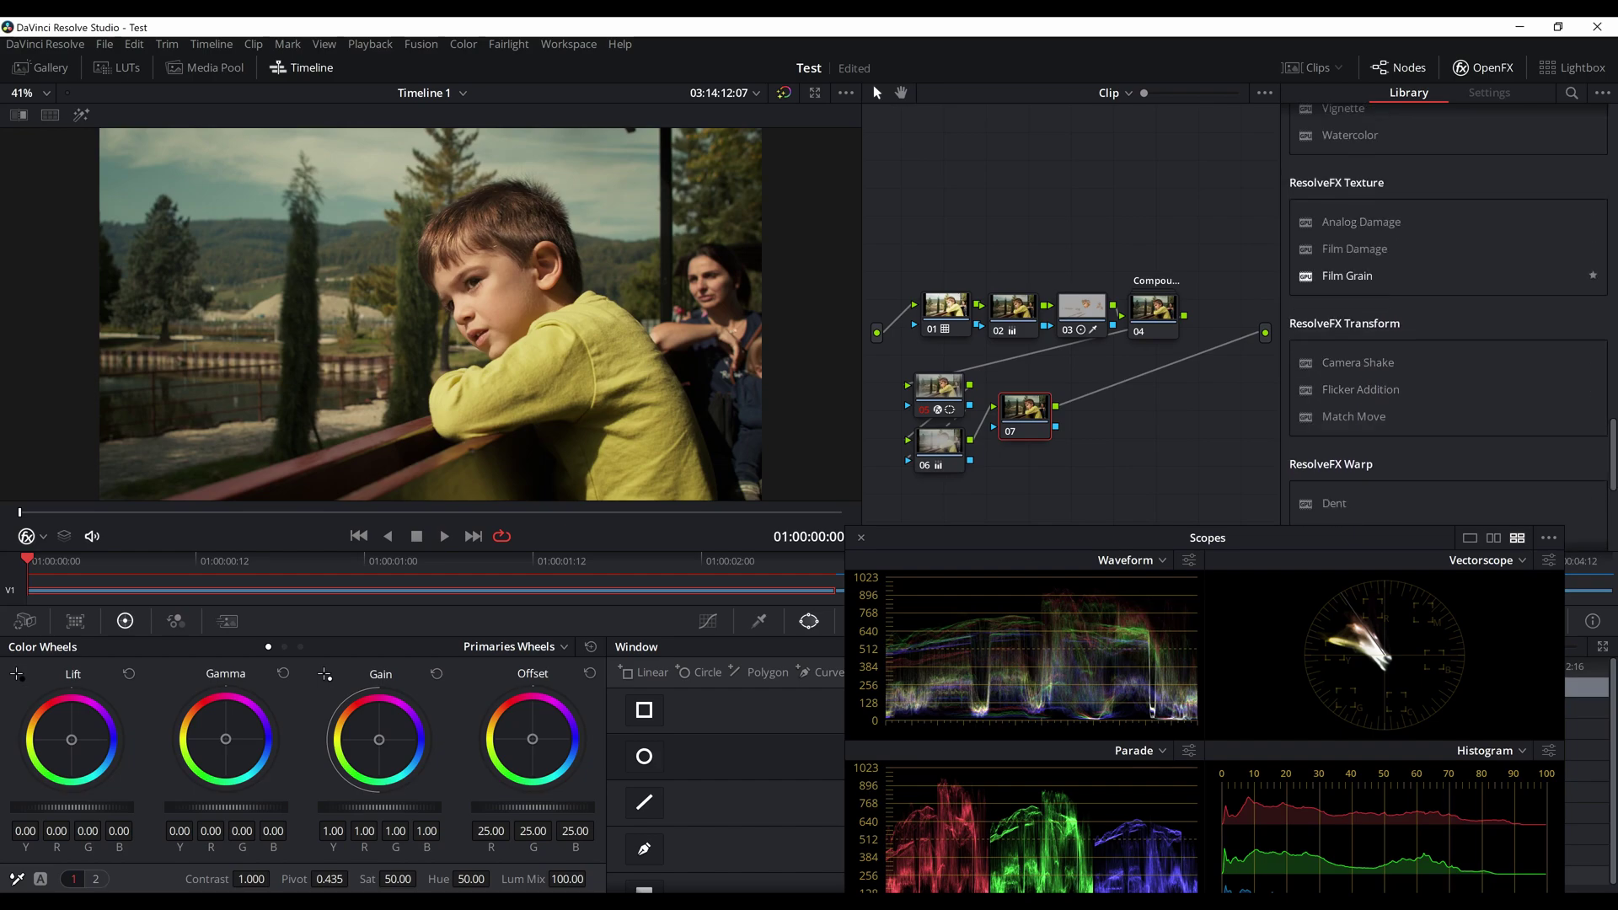
{"action": "left_click_drag", "start_coordinate": [1347, 276], "coordinate": [1025, 411]}
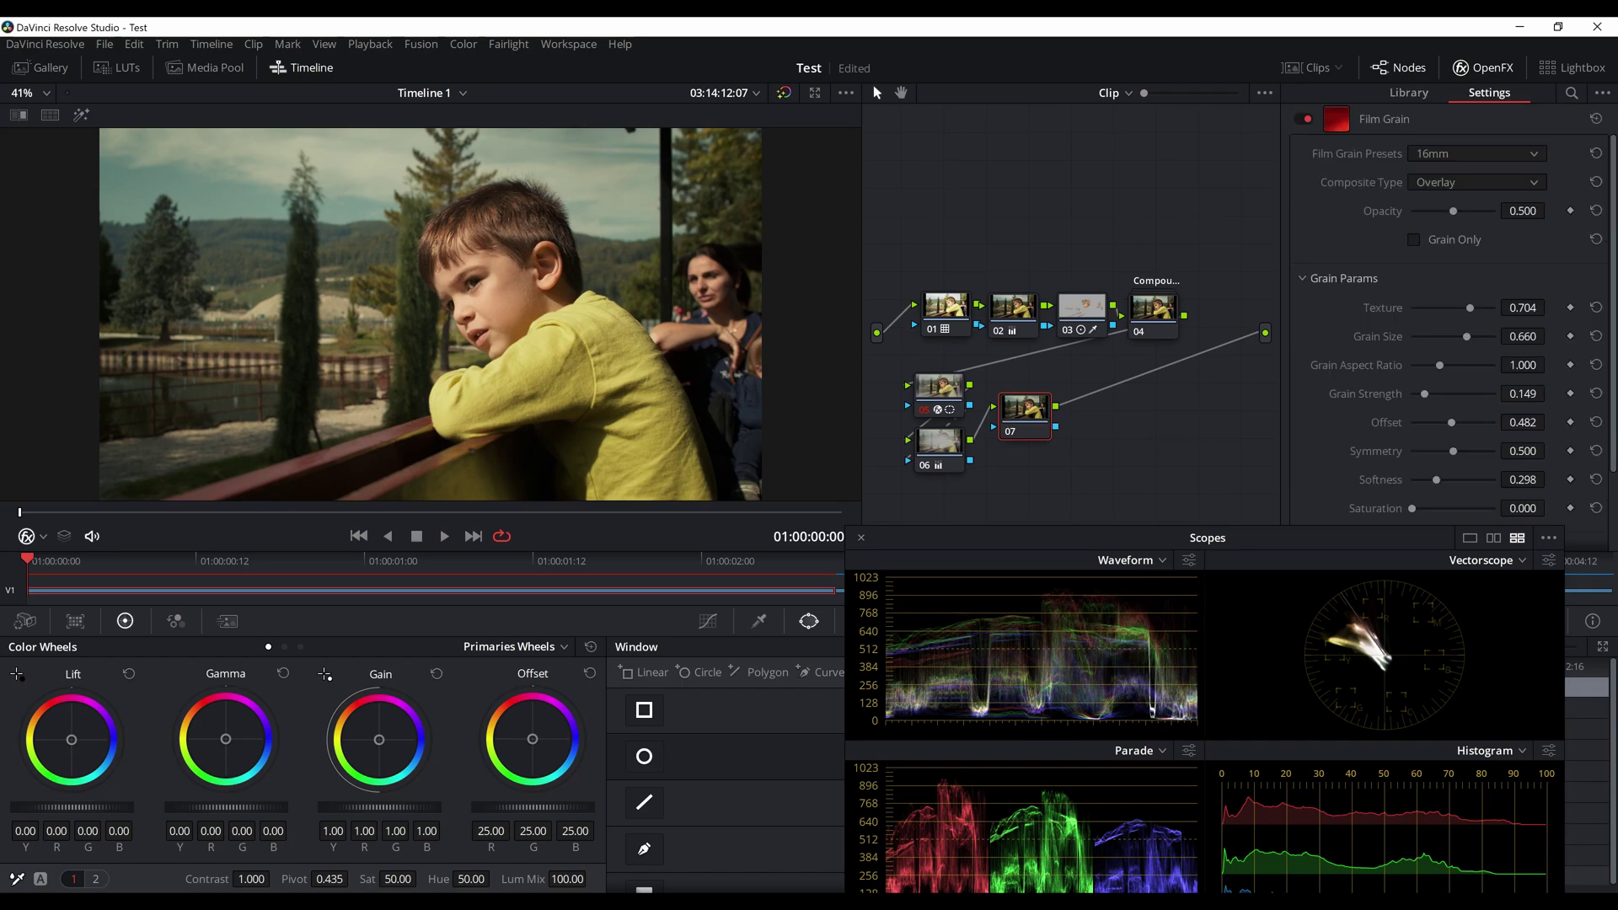
Step: Use the 35mm film grain preset on node 07 and set the grain opacity to 0.541
{"action": "left_click", "coordinate": [1477, 154]}
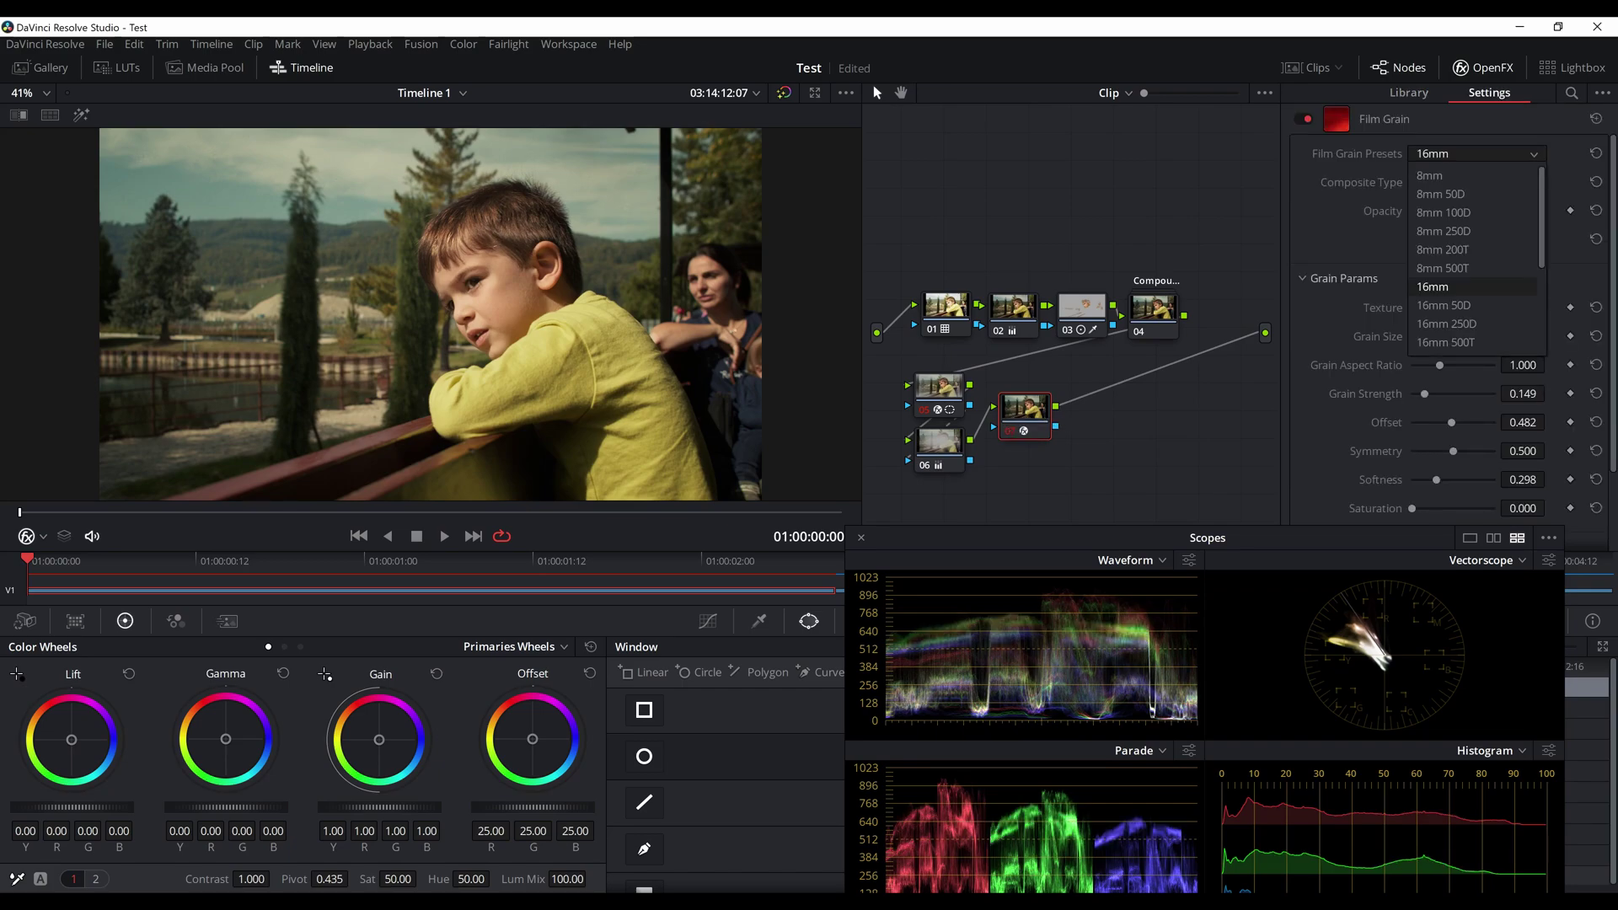
{"action": "scroll", "coordinate": [1471, 269], "scroll_direction": "down", "scroll_amount": 4}
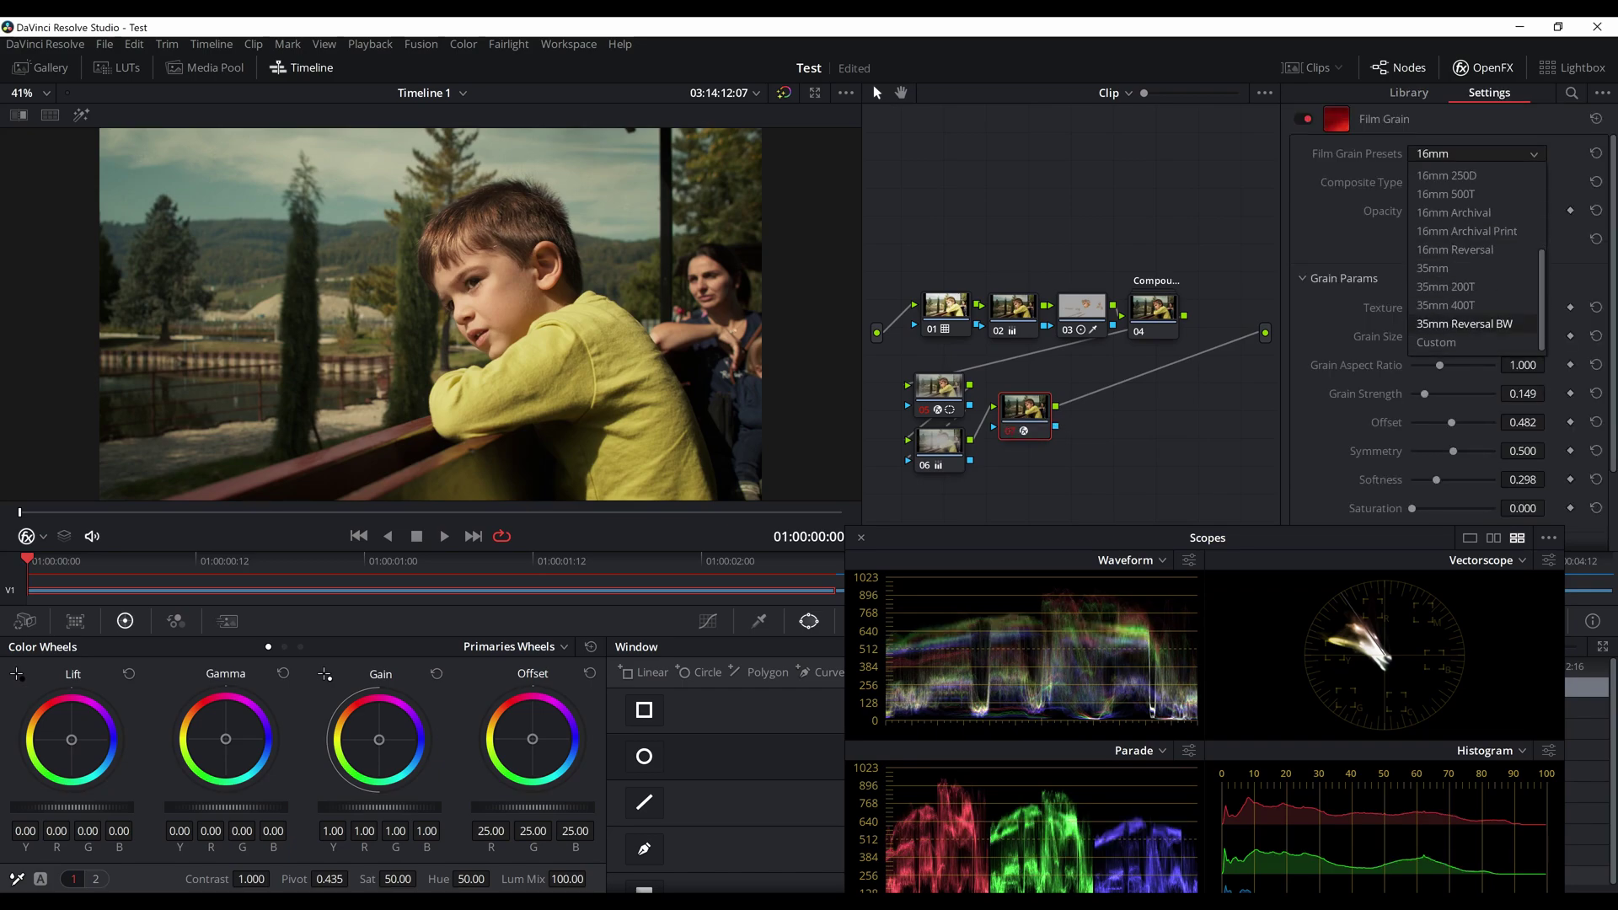
{"action": "left_click", "coordinate": [1471, 268]}
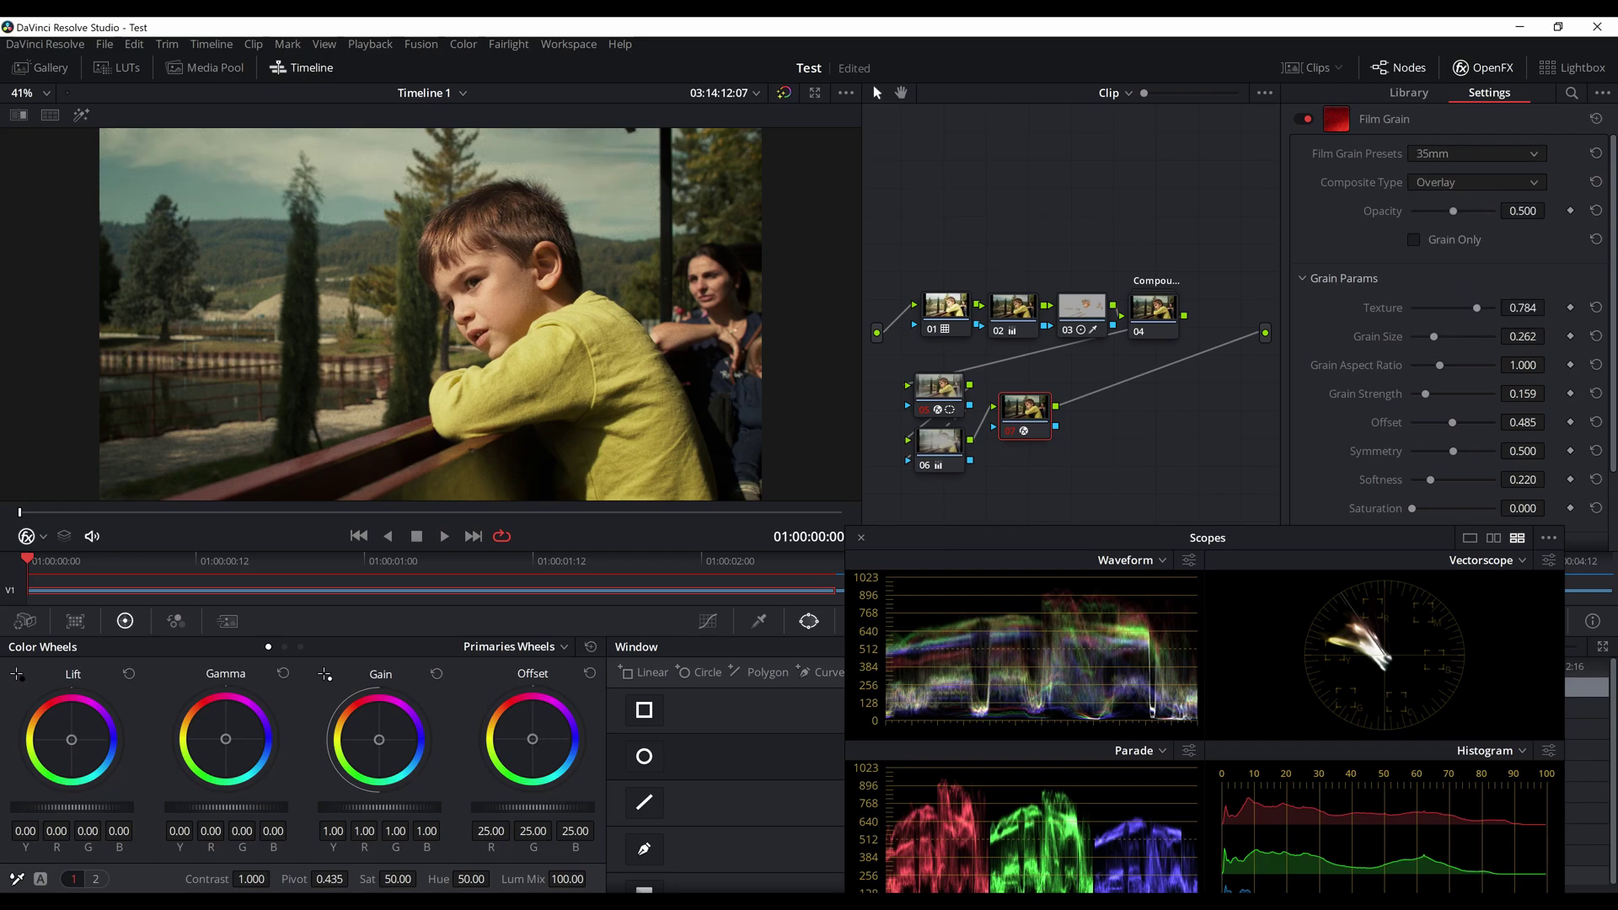
{"action": "left_click_drag", "start_coordinate": [1453, 210], "coordinate": [1457, 211]}
Step: Compare the enlarged image with Film Grain off and on, and fit the frame in the viewer again
{"action": "scroll", "coordinate": [425, 313], "scroll_direction": "up", "scroll_amount": 5}
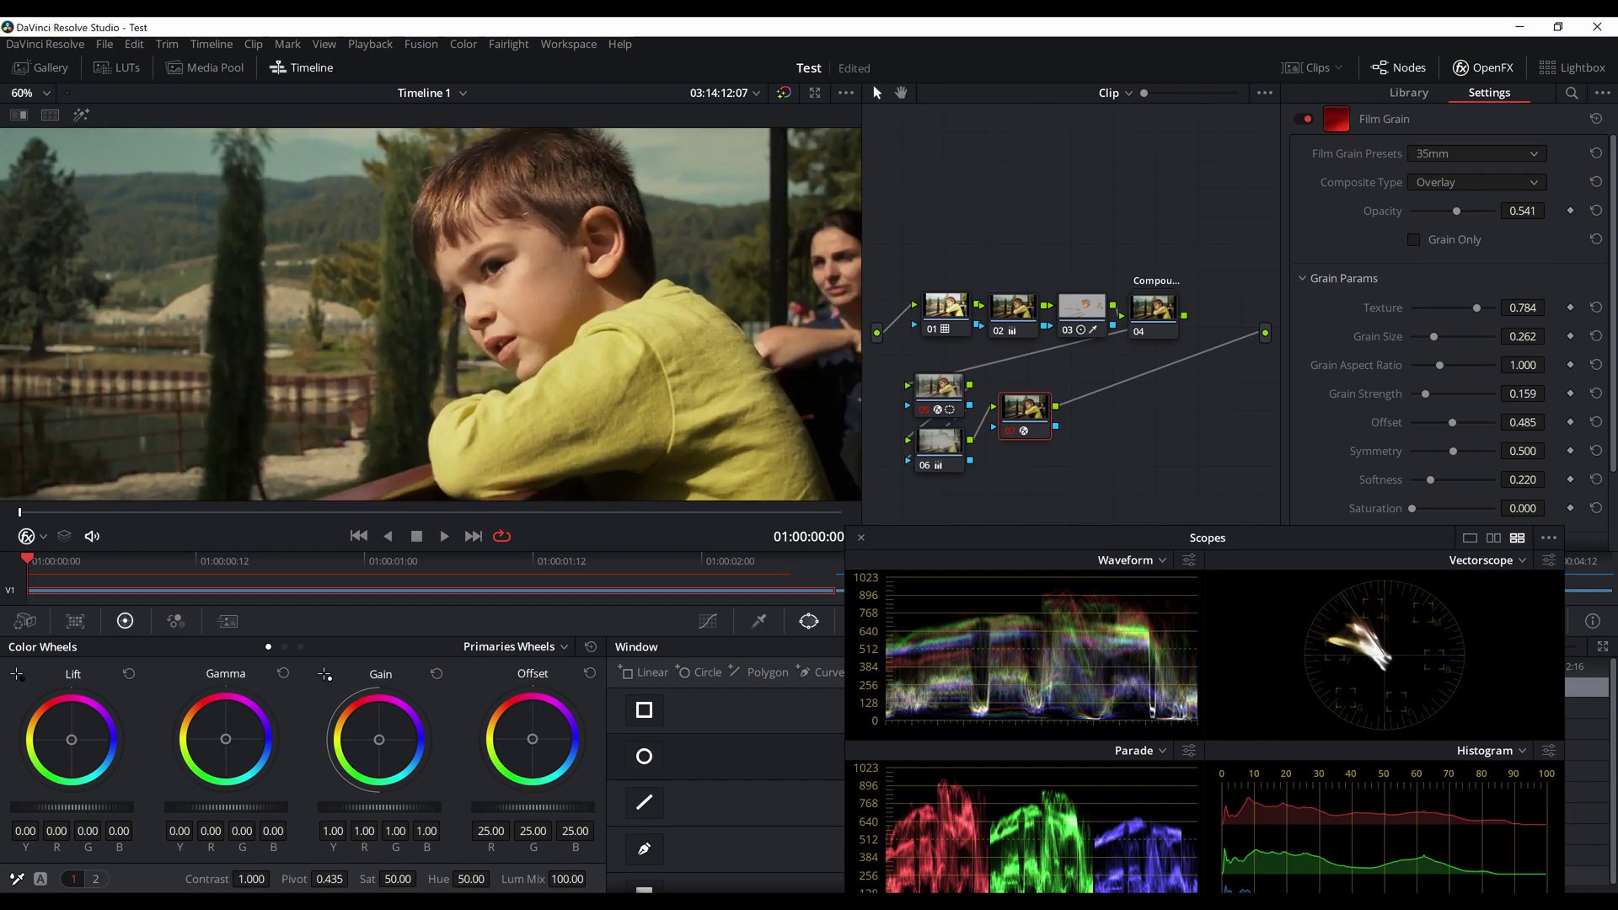
{"action": "left_click", "coordinate": [1303, 119]}
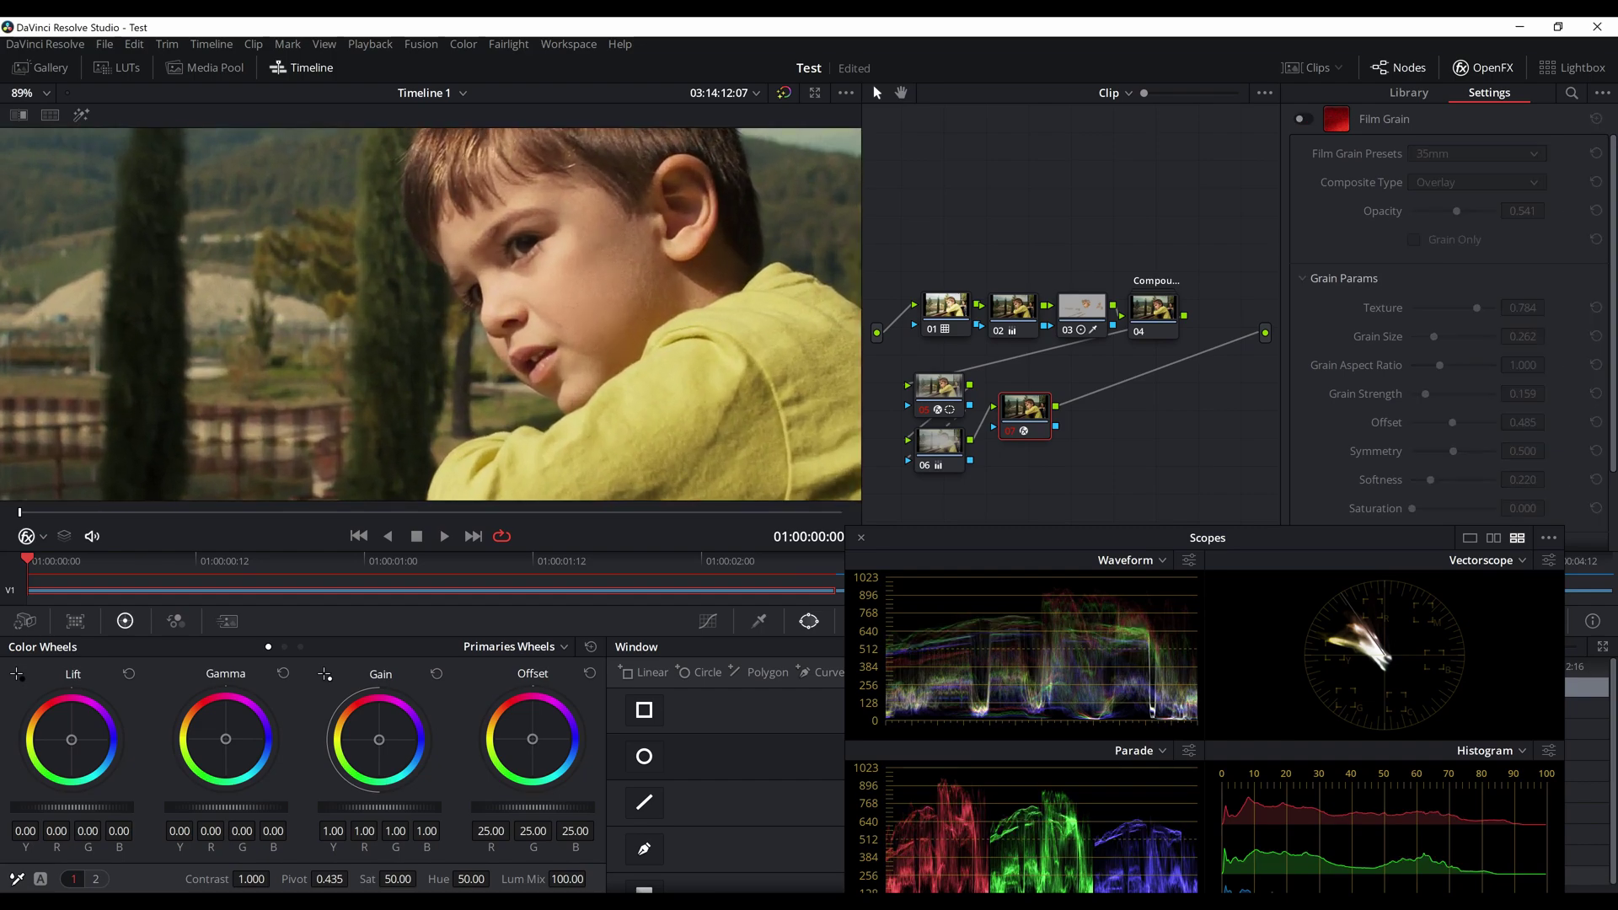
{"action": "left_click", "coordinate": [1304, 119]}
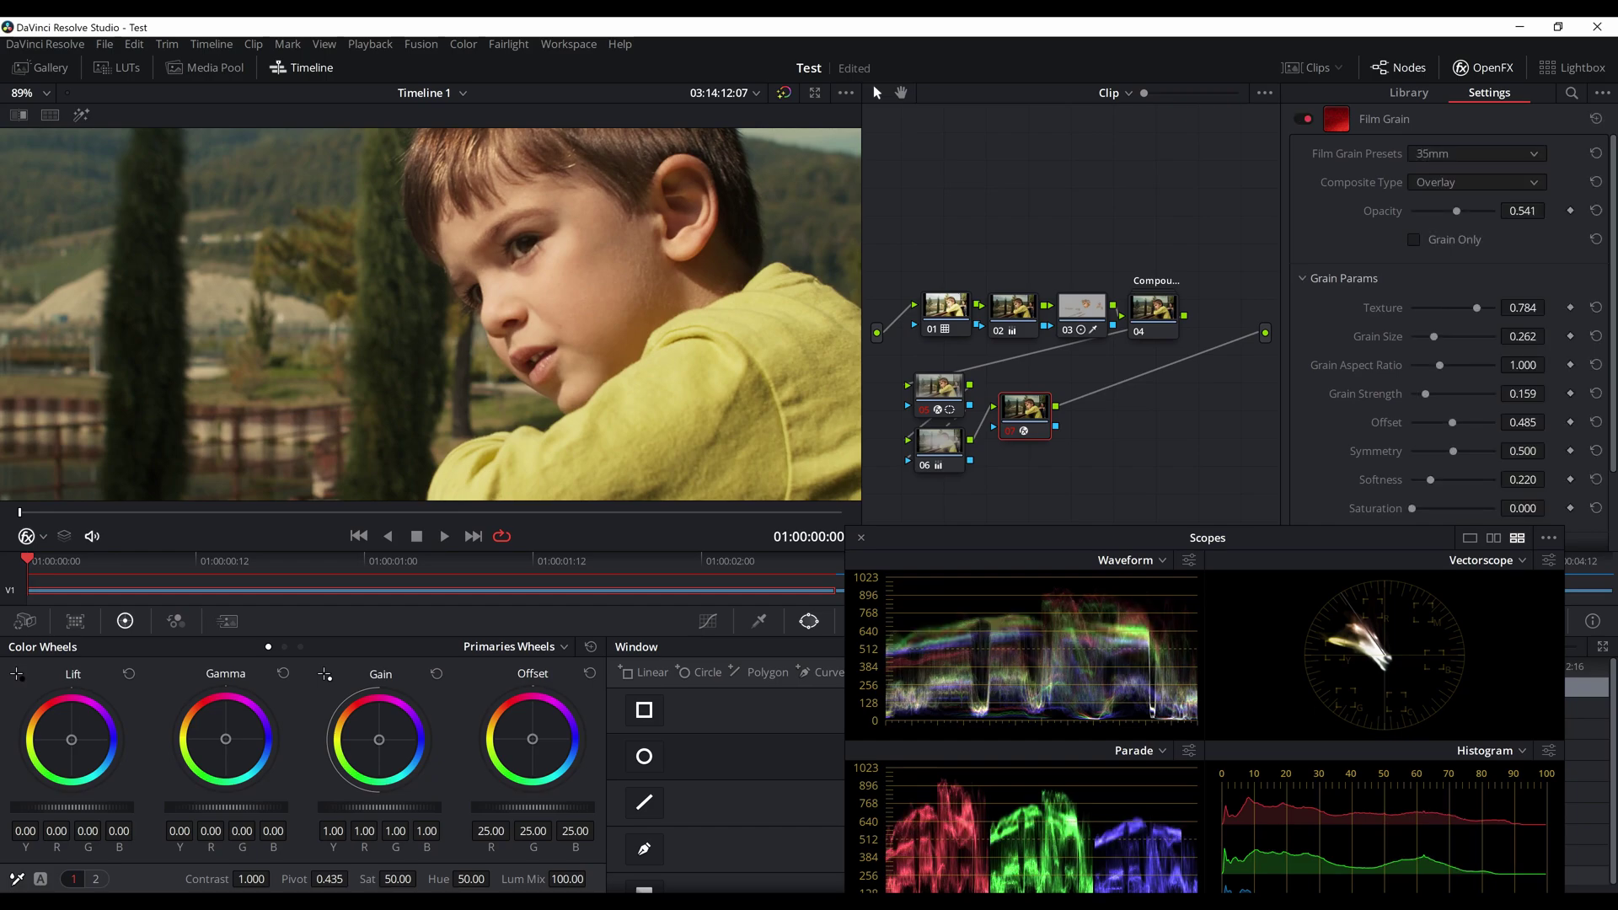
{"action": "left_click", "coordinate": [46, 93]}
{"action": "left_click", "coordinate": [23, 117]}
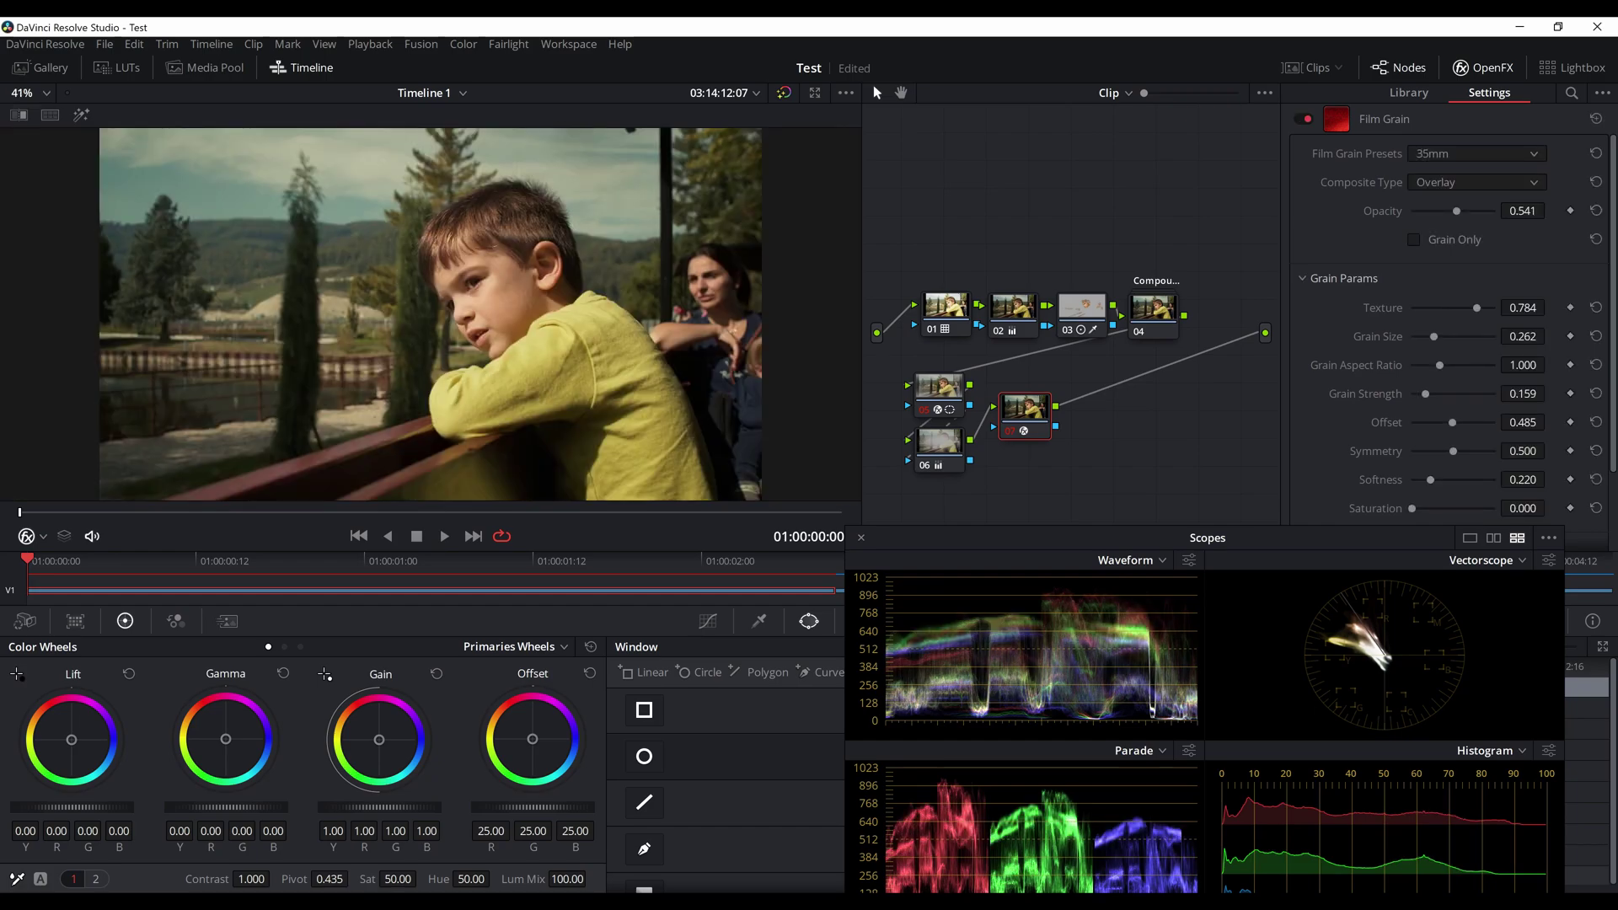
Step: Move the scopes window clear of the node graph and play the clip to check the grain in motion
{"action": "left_click_drag", "start_coordinate": [1208, 538], "coordinate": [1161, 678]}
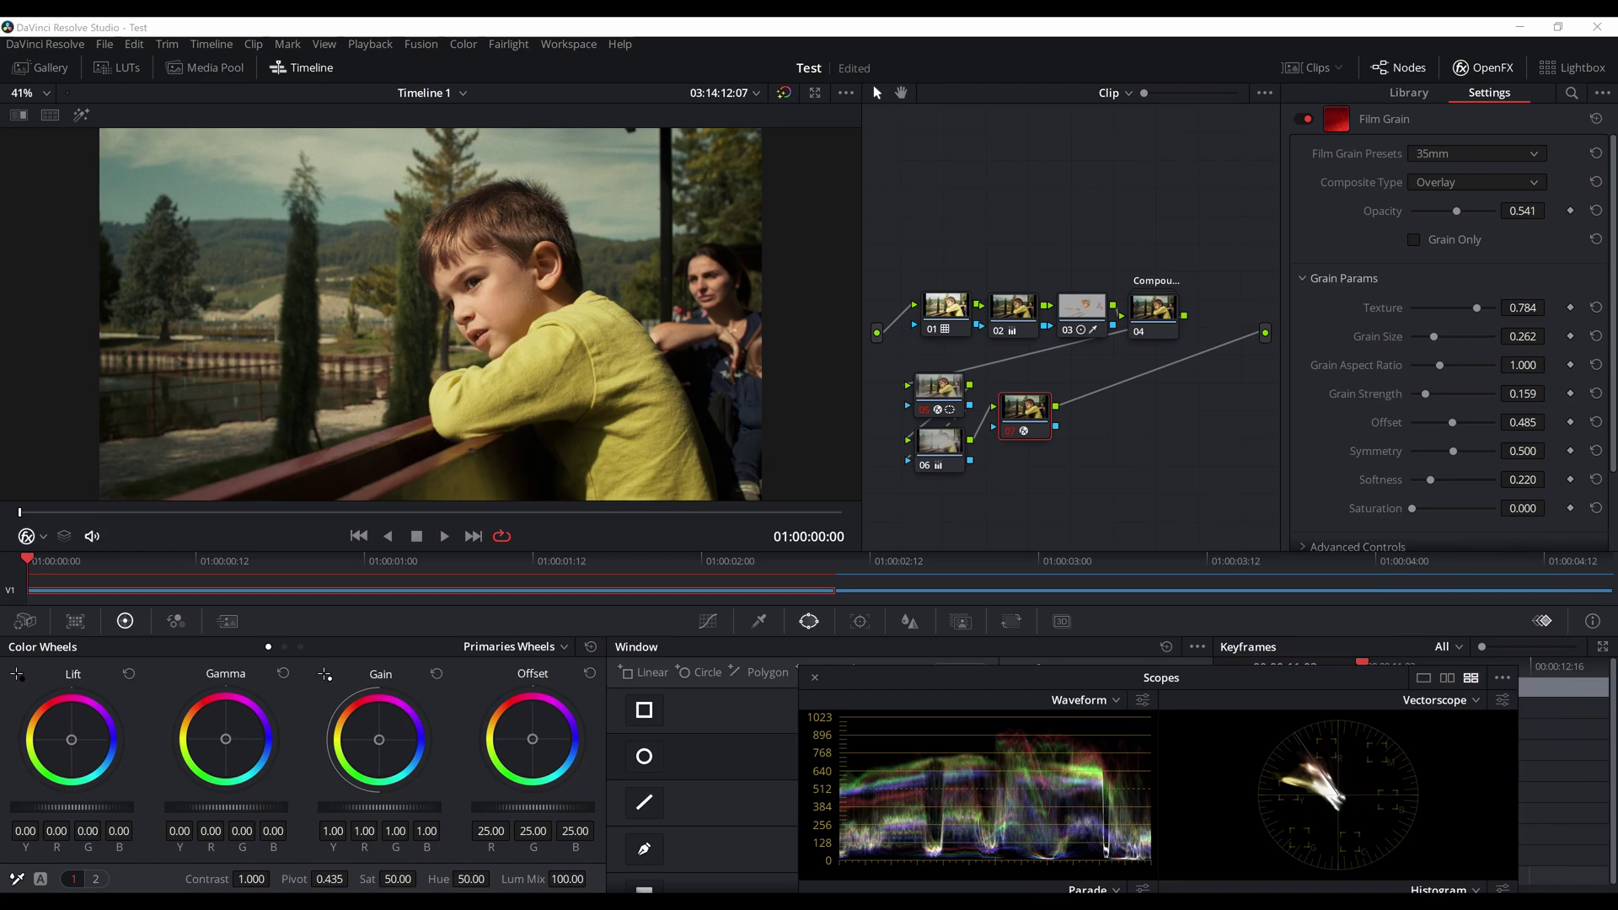
{"action": "key", "text": "space"}
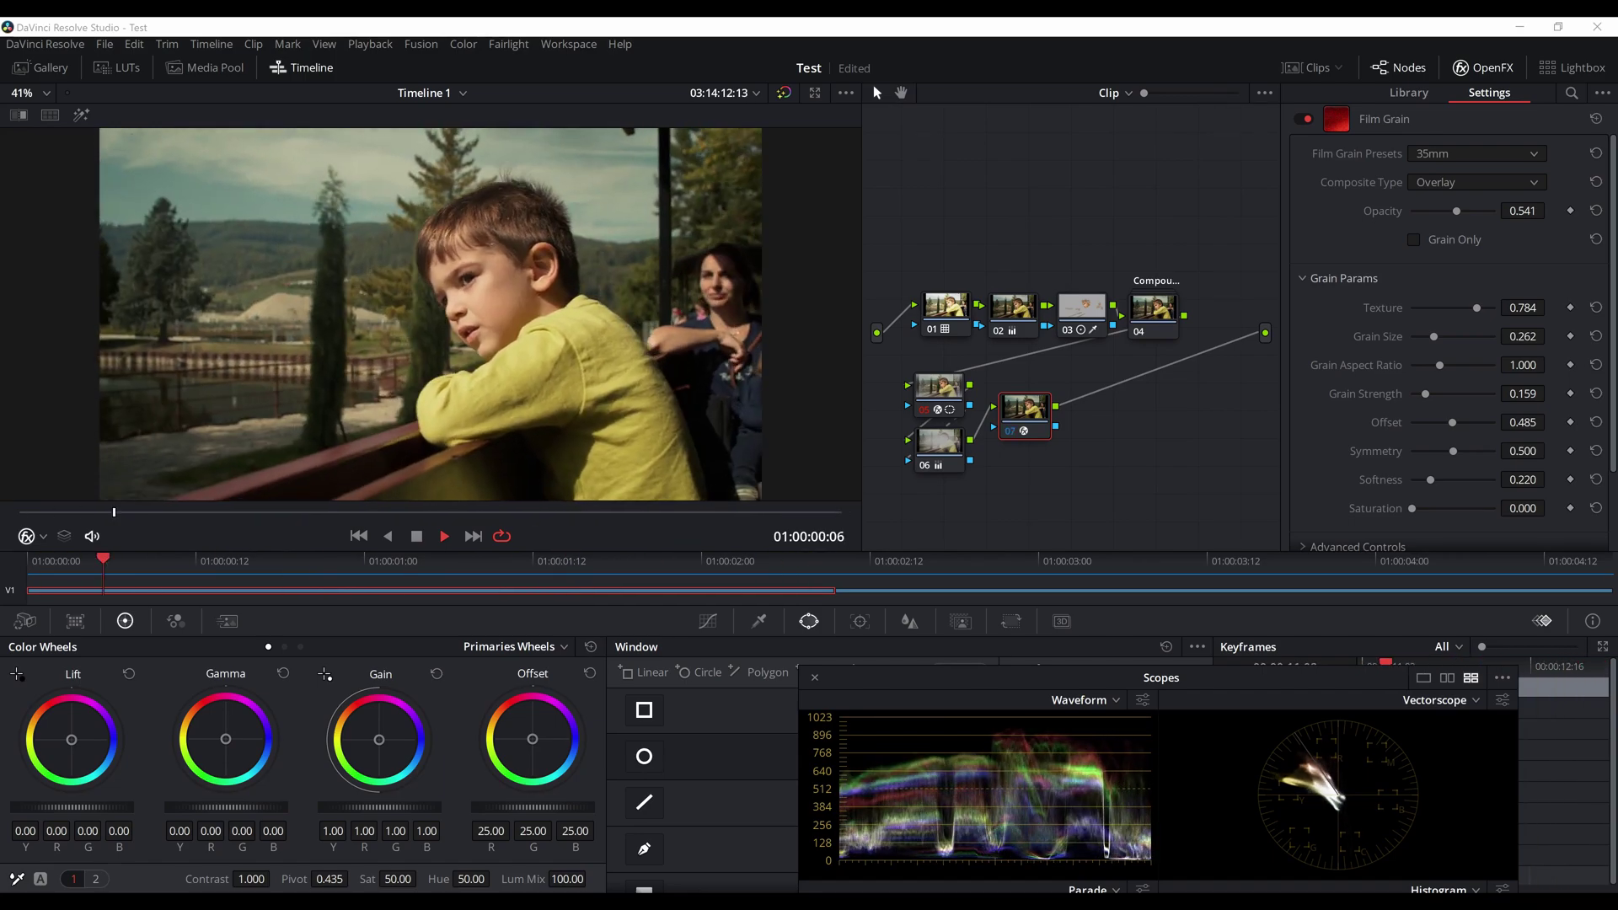
{"action": "key", "text": "space"}
Step: Hide the OpenFX library and rearrange nodes 05, 06 and 07 in line after compound node 04
{"action": "left_click", "coordinate": [1483, 67]}
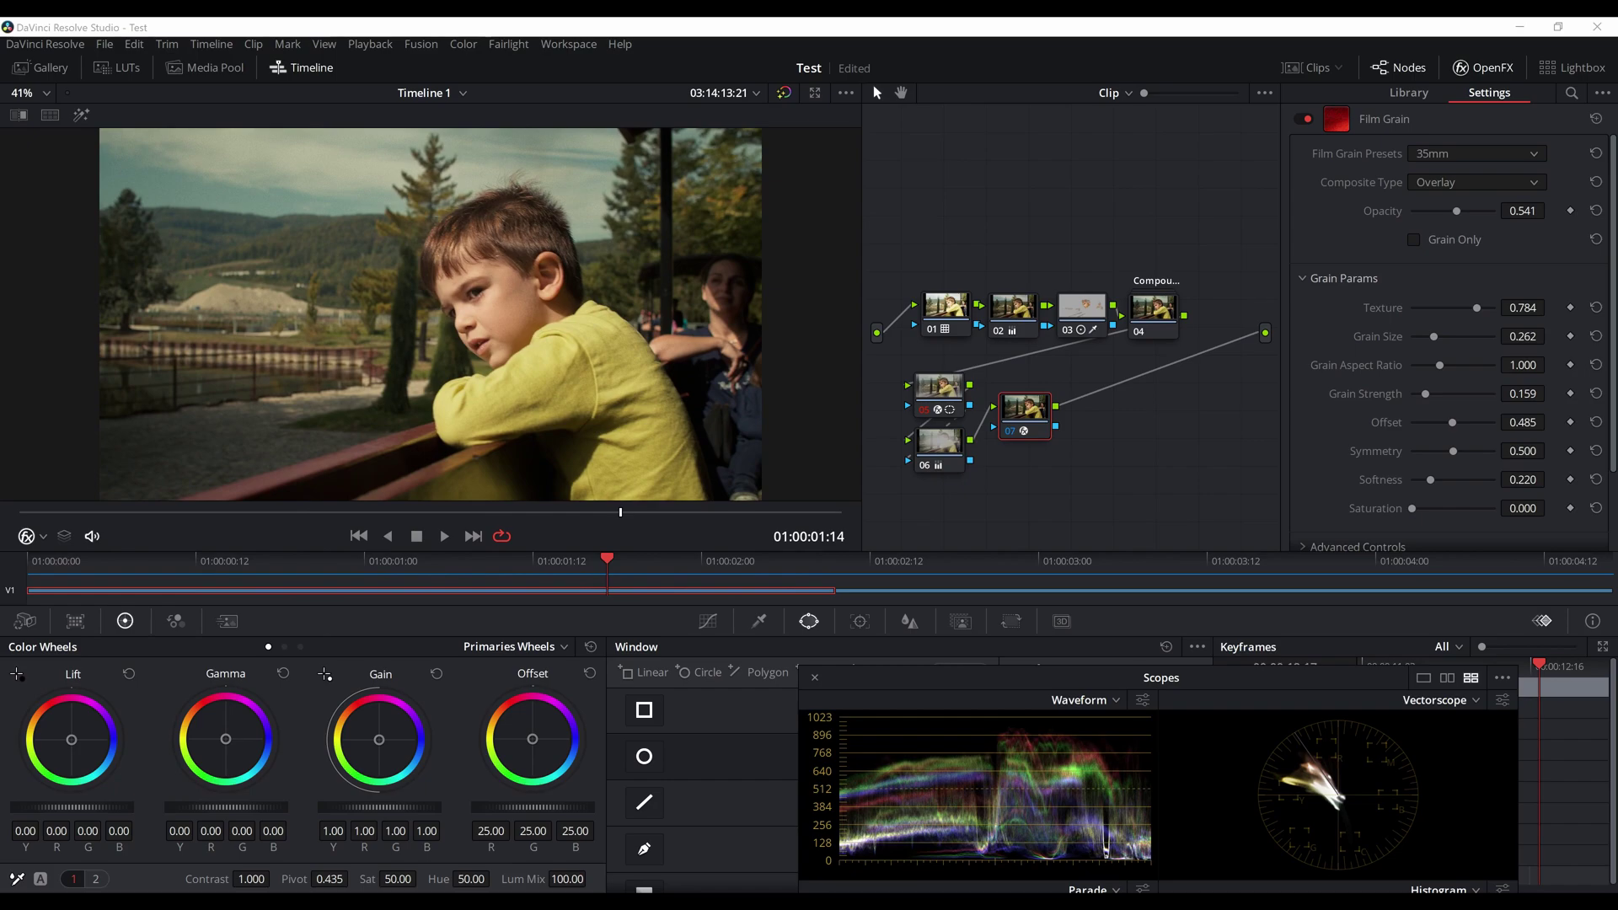
{"action": "left_click_drag", "start_coordinate": [1092, 410], "coordinate": [1100, 407]}
{"action": "left_click_drag", "start_coordinate": [941, 371], "coordinate": [1133, 494]}
{"action": "left_click_drag", "start_coordinate": [1101, 407], "coordinate": [1142, 413]}
{"action": "left_click_drag", "start_coordinate": [1047, 393], "coordinate": [1319, 286]}
{"action": "left_click", "coordinate": [1337, 425]}
Step: Go through nodes 01 to 04 one by one to review the stages of the grade
{"action": "left_click", "coordinate": [1013, 308]}
{"action": "left_click", "coordinate": [1082, 309]}
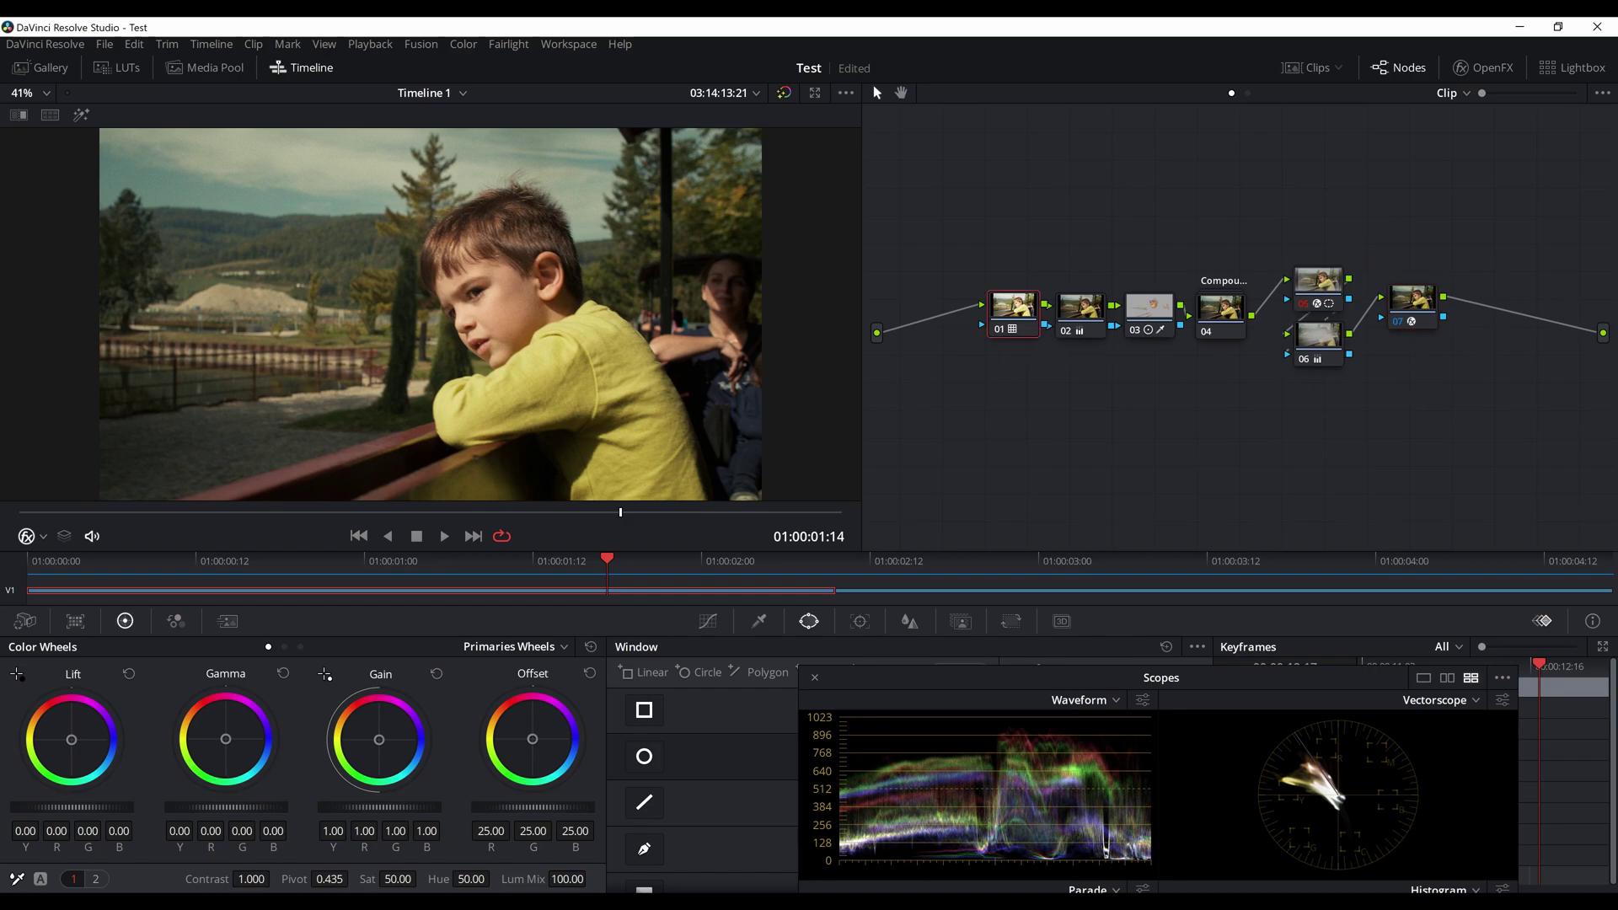
{"action": "left_click", "coordinate": [1150, 307]}
{"action": "left_click", "coordinate": [1221, 309]}
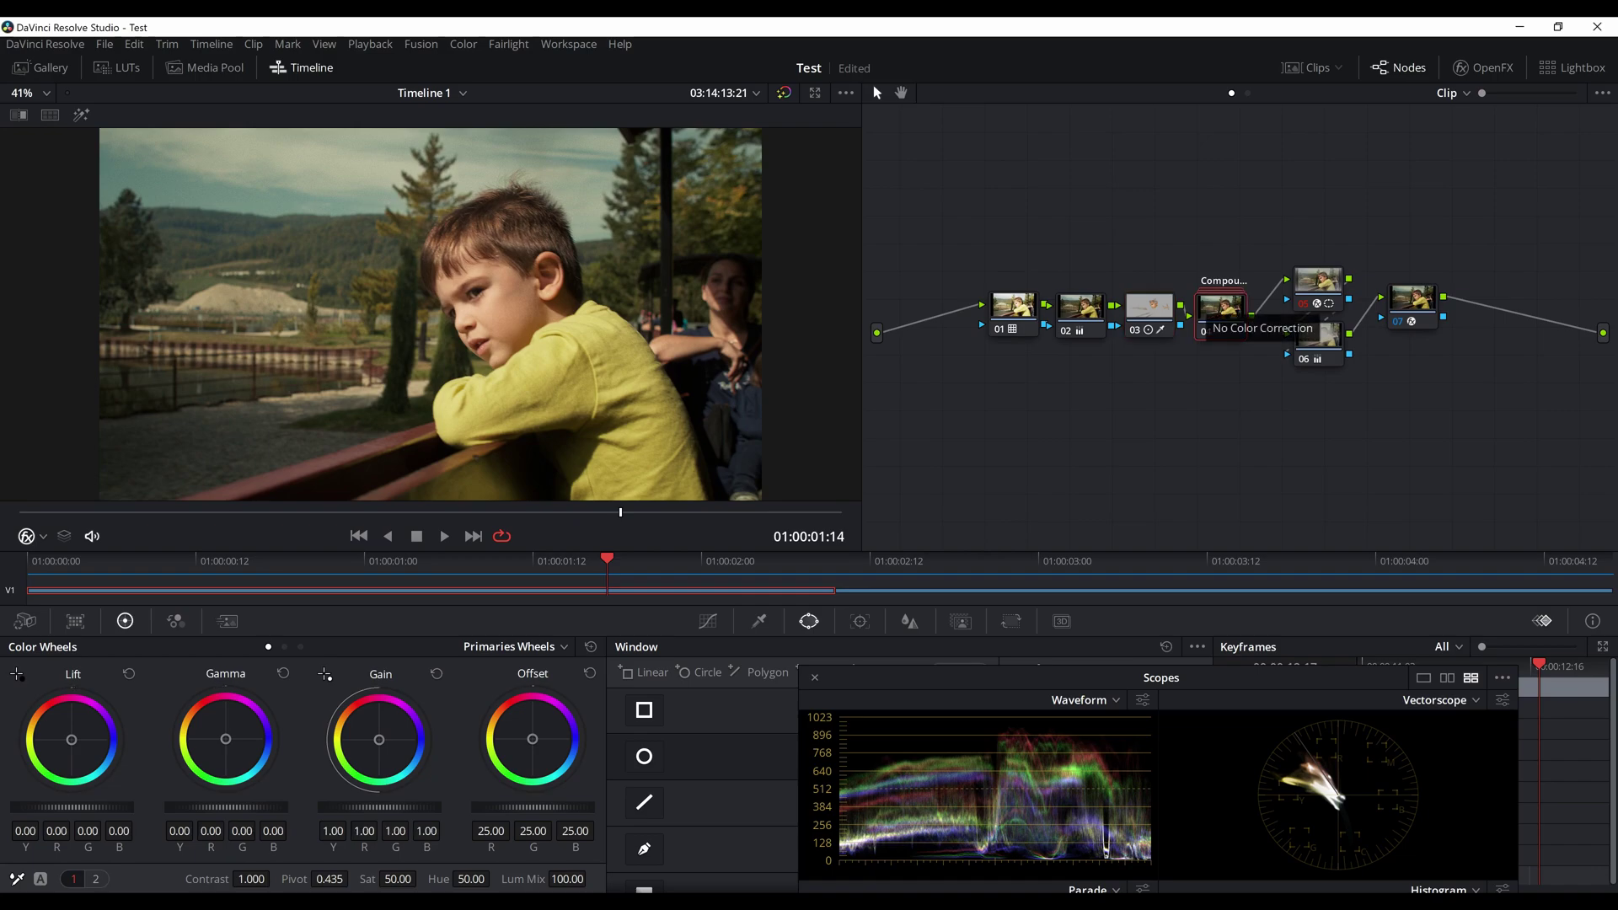
Step: Tidy the end of the node graph by repositioning nodes 05, 06 and 07
{"action": "left_click_drag", "start_coordinate": [1281, 220], "coordinate": [1450, 449]}
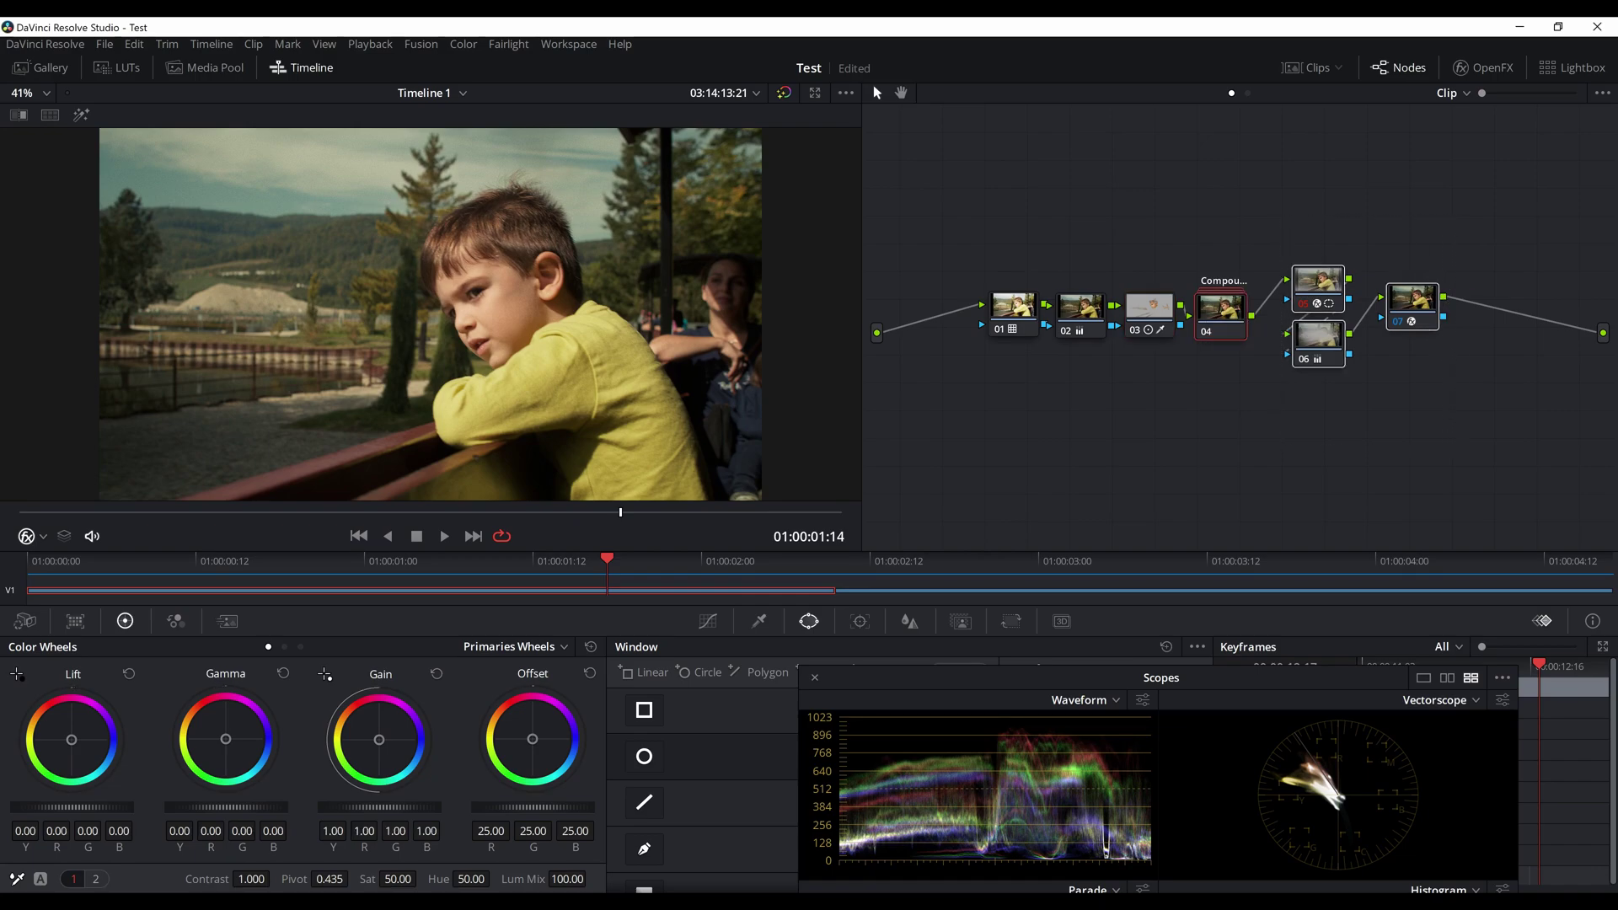
{"action": "left_click", "coordinate": [1450, 448]}
{"action": "left_click_drag", "start_coordinate": [1413, 301], "coordinate": [1404, 305]}
{"action": "left_click_drag", "start_coordinate": [1279, 230], "coordinate": [1428, 397]}
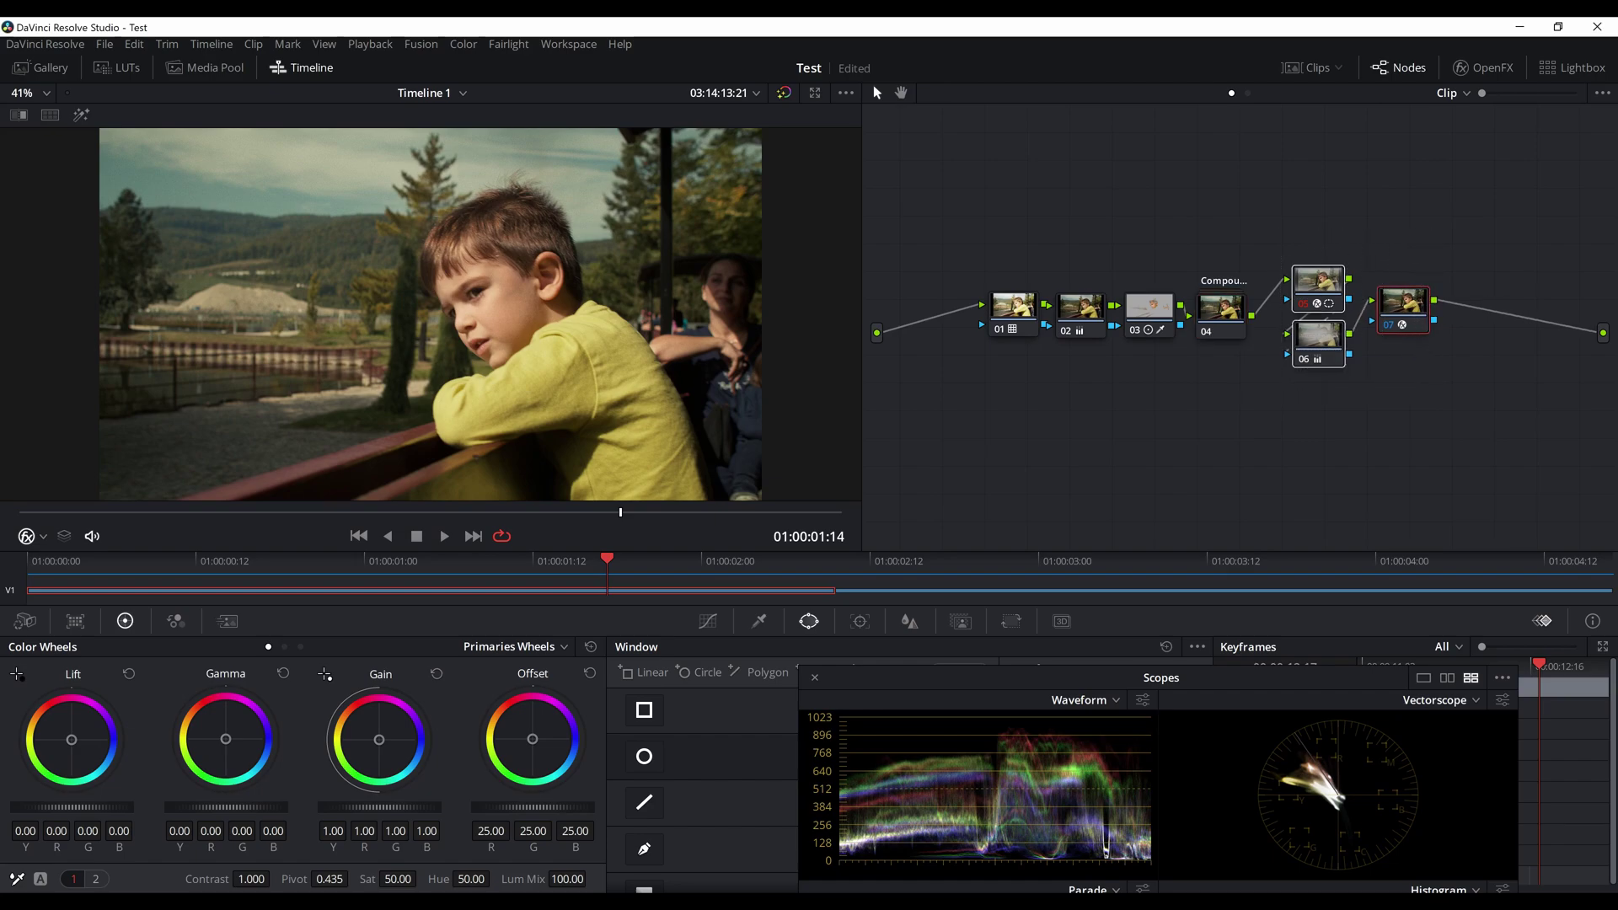
{"action": "mouse_move", "coordinate": [1319, 337]}
{"action": "left_mouse_down"}
{"action": "mouse_move", "coordinate": [1319, 374]}
{"action": "mouse_move", "coordinate": [1318, 350]}
{"action": "left_mouse_up"}
{"action": "left_click", "coordinate": [1357, 439]}
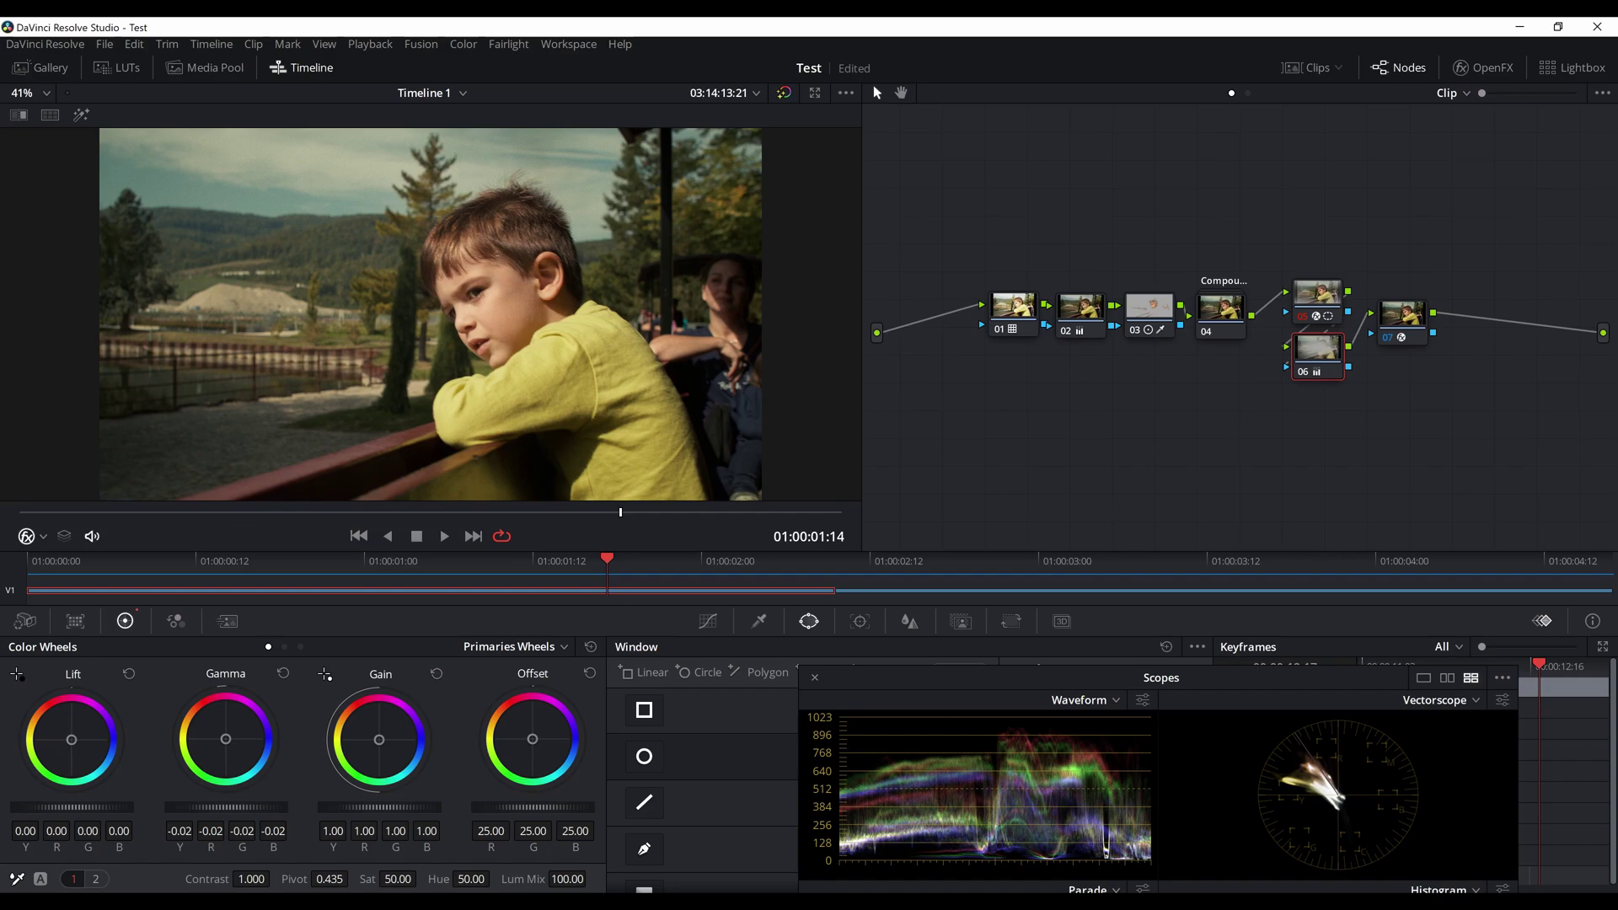
Step: Add a new grade version to the half-timbered houses clip at 01:00:02:12 and switch to its ungraded single-node version
{"action": "left_click", "coordinate": [927, 560]}
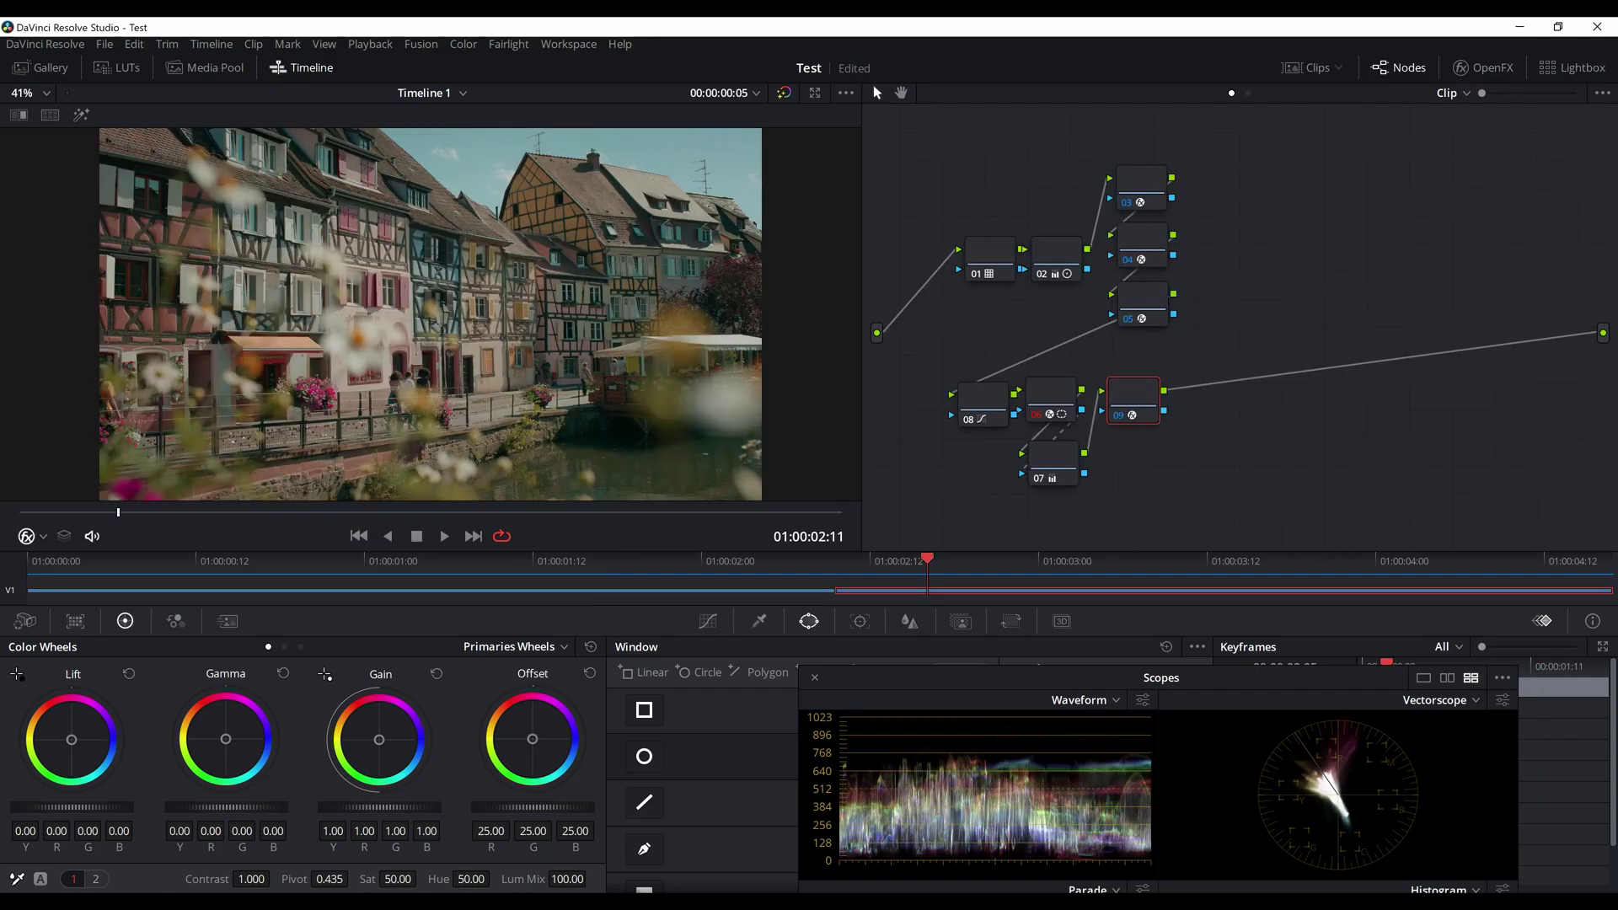
{"action": "left_click", "coordinate": [652, 560]}
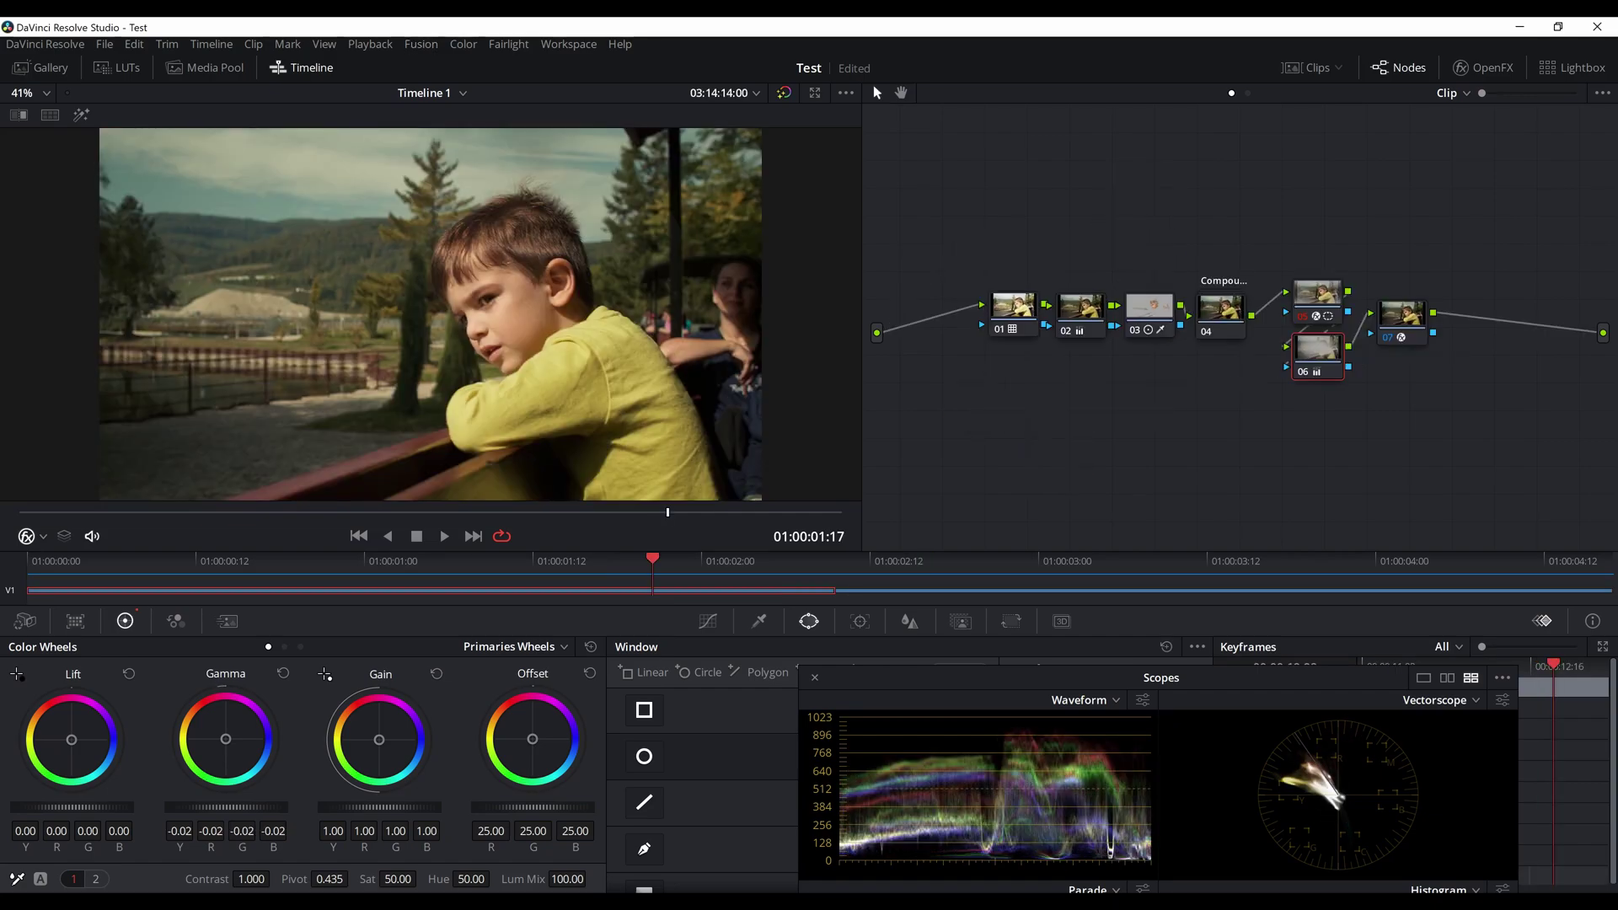
{"action": "left_click", "coordinate": [942, 561]}
{"action": "left_click", "coordinate": [464, 43]}
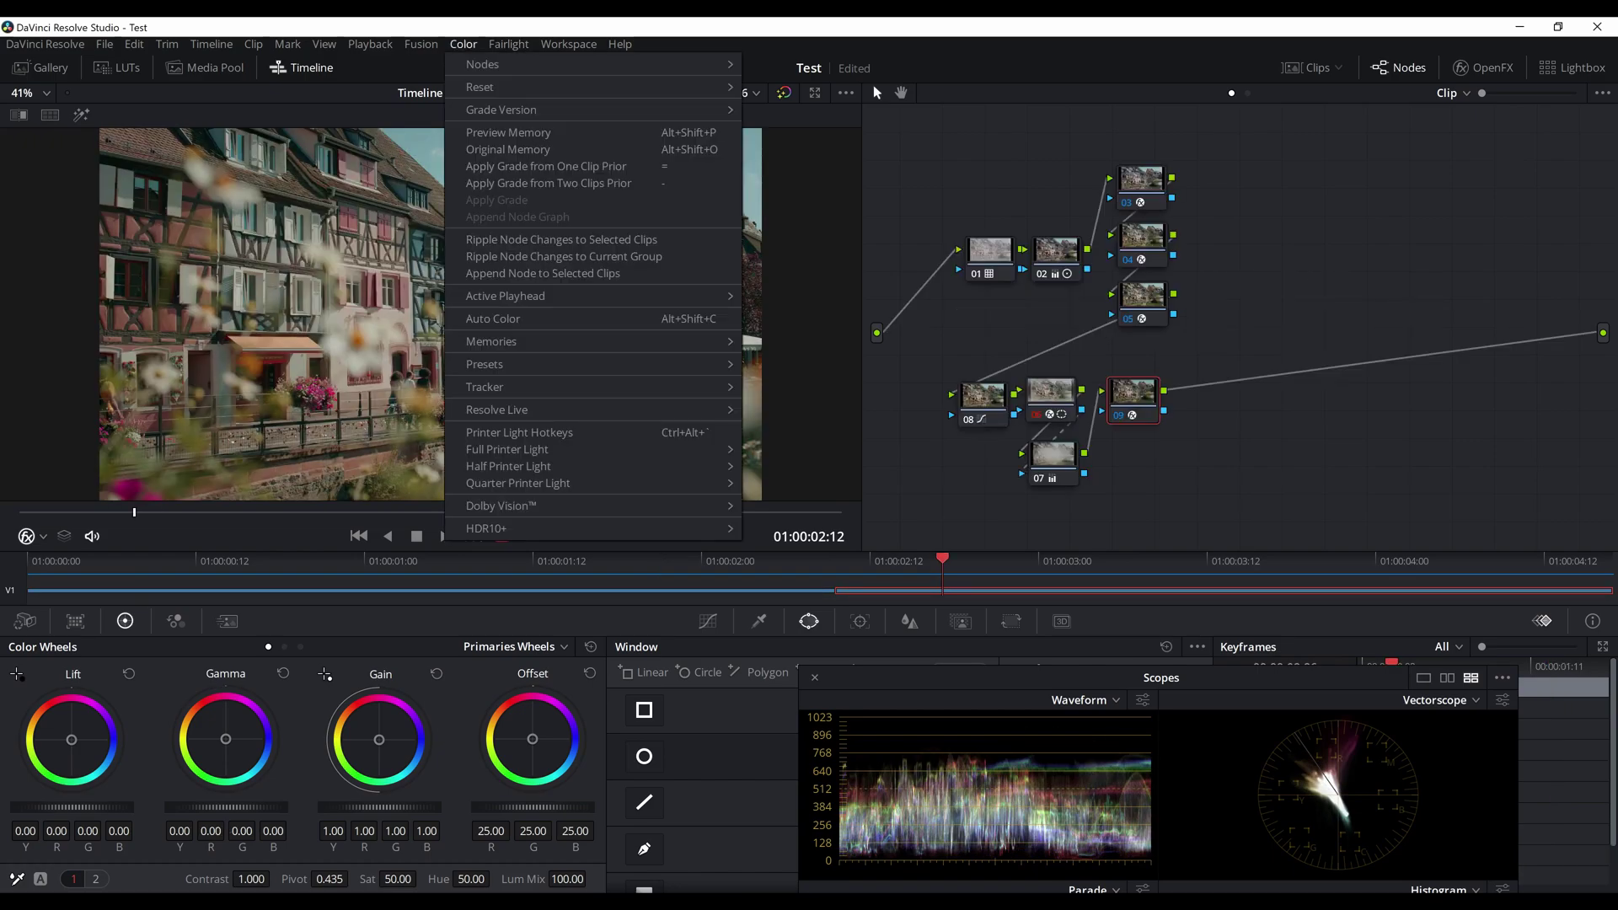
{"action": "mouse_move", "coordinate": [590, 109]}
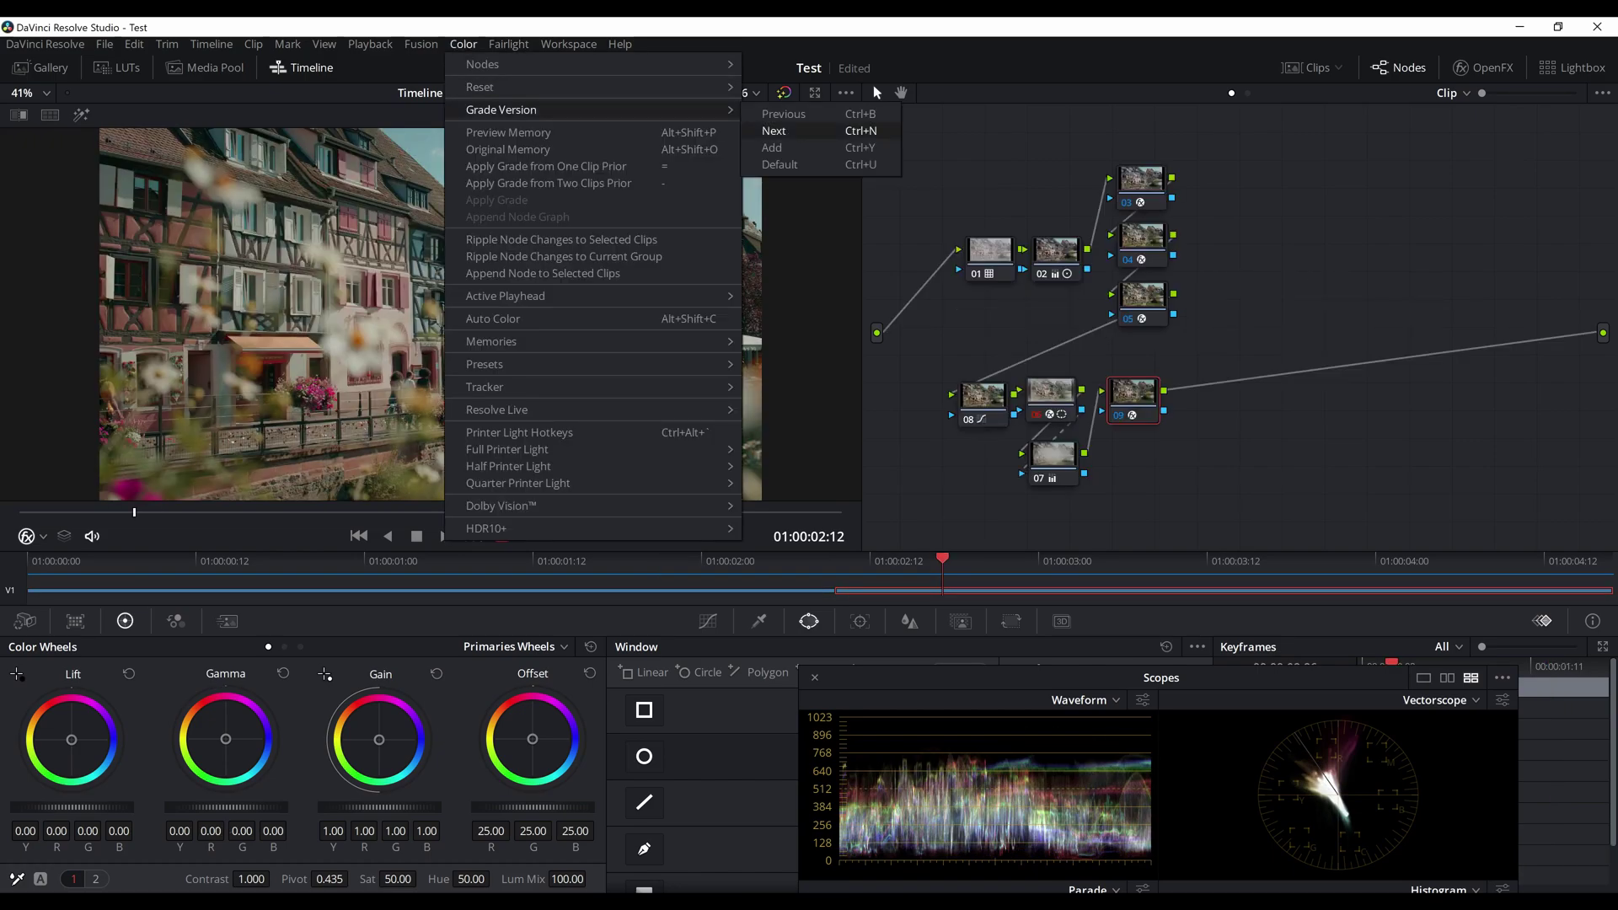
{"action": "left_click", "coordinate": [772, 147]}
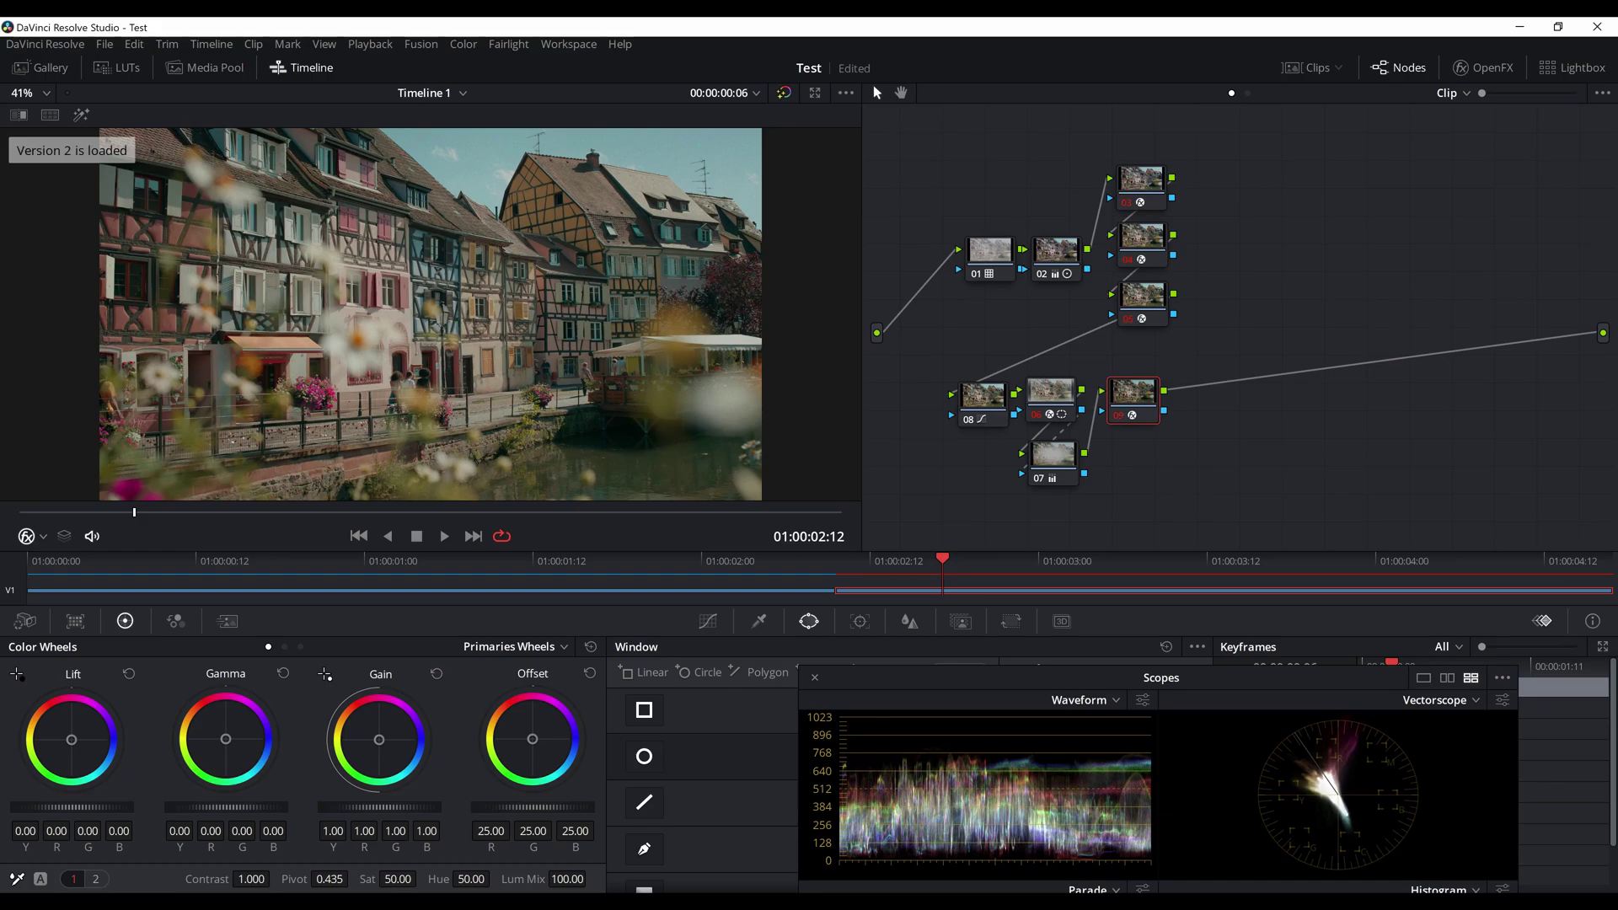
{"action": "key", "text": "ctrl+n"}
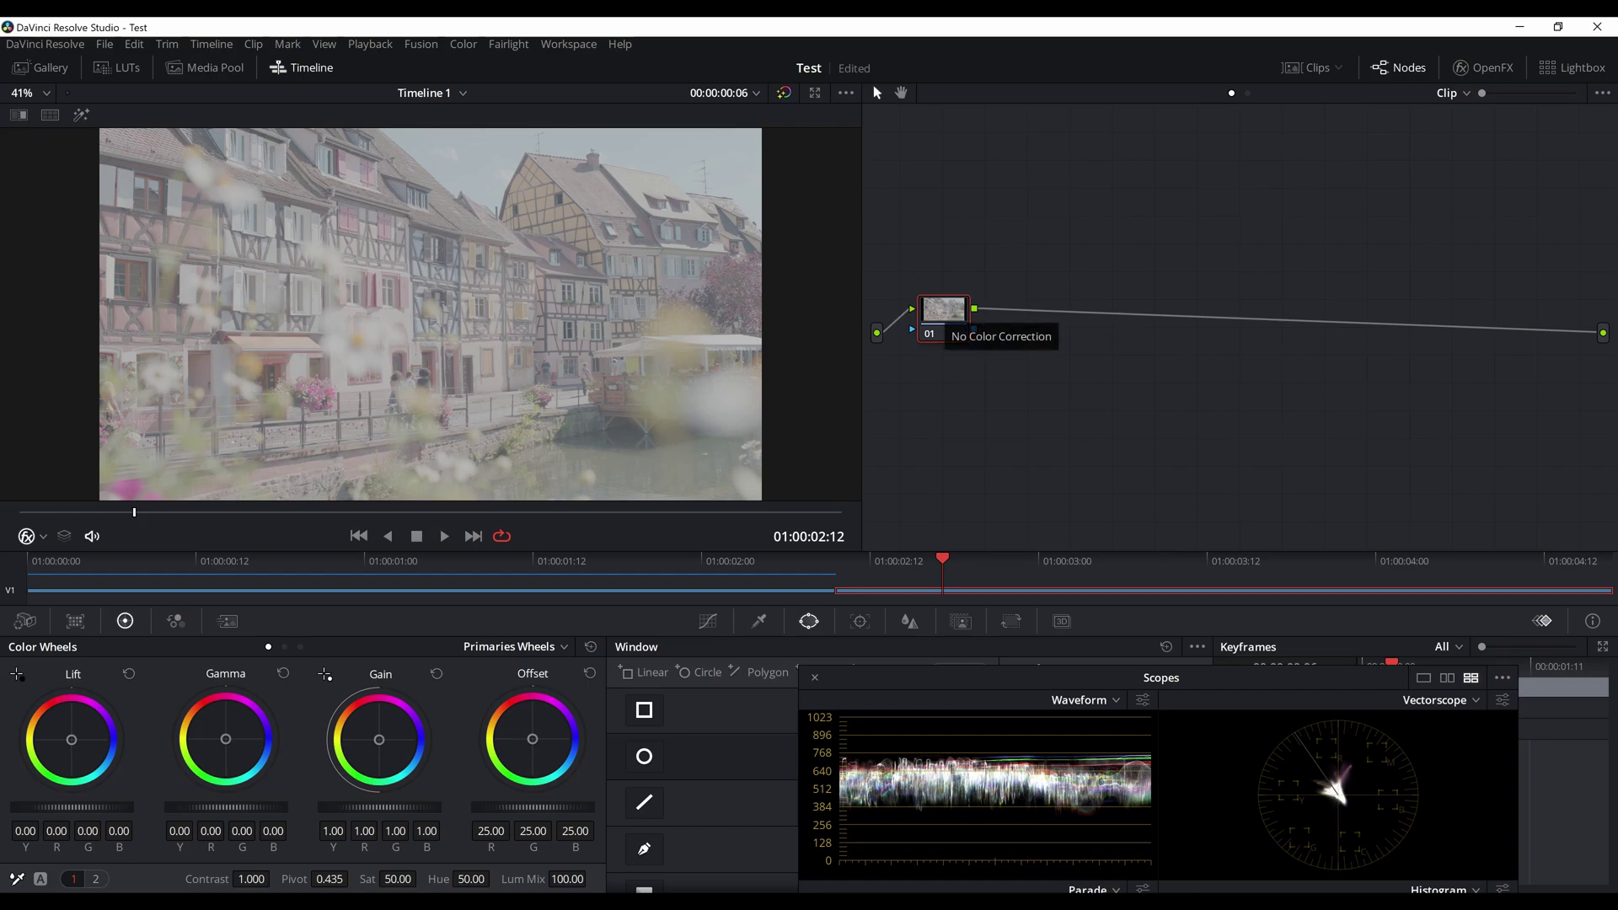
{"action": "left_click_drag", "start_coordinate": [943, 309], "coordinate": [945, 321]}
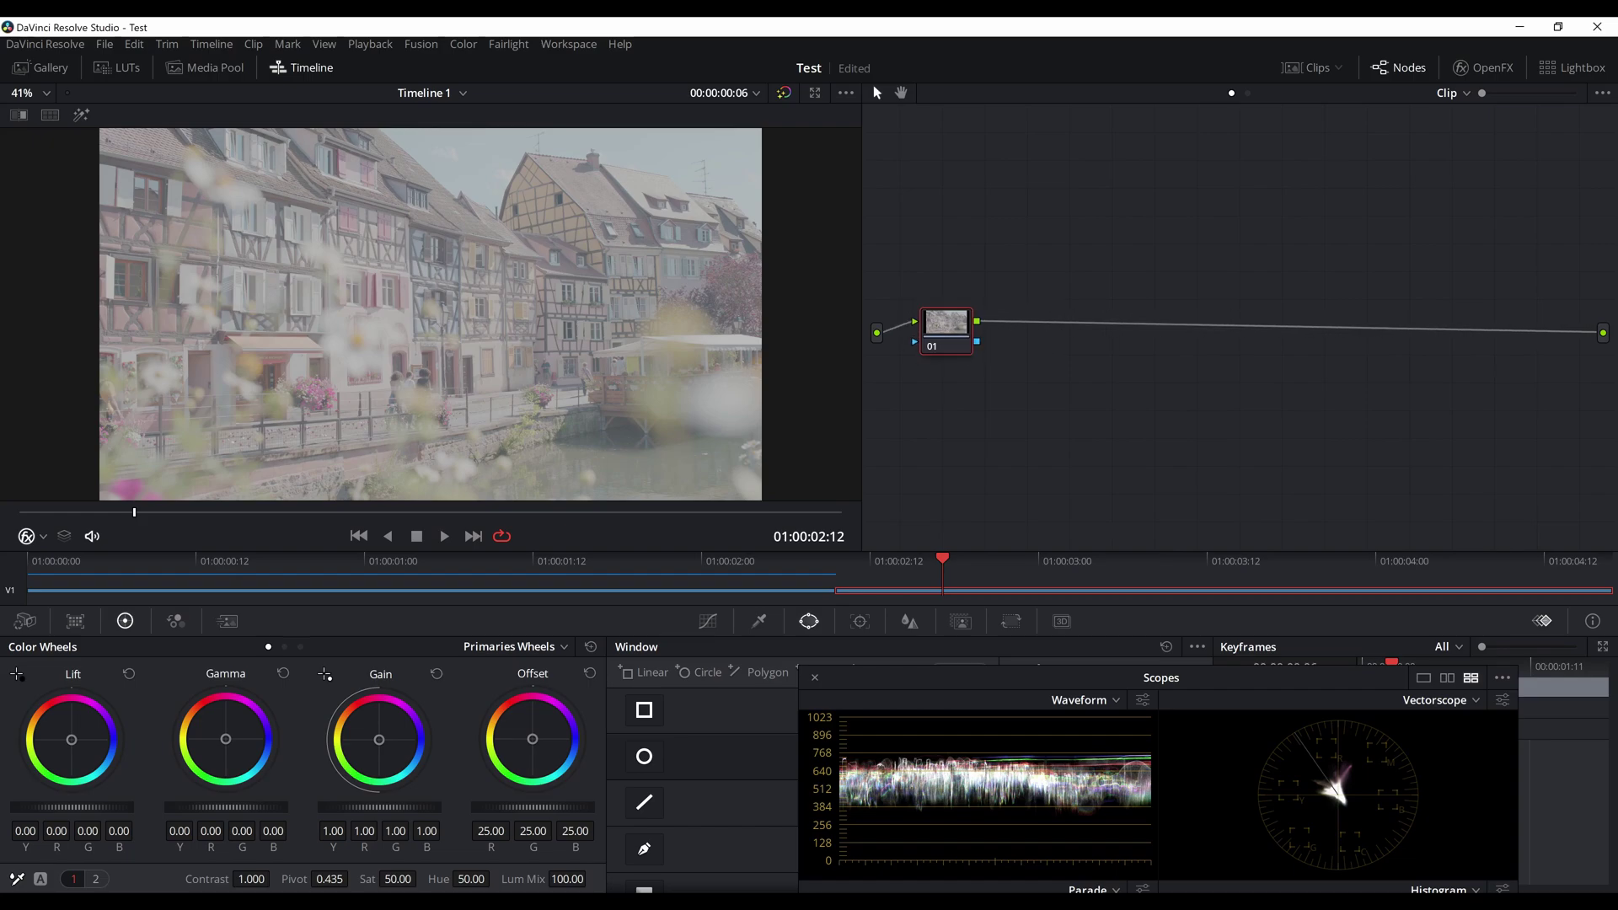
Step: Review the project's Color Management settings, including the options for the space in which node LUTs are processed
{"action": "left_click", "coordinate": [105, 44]}
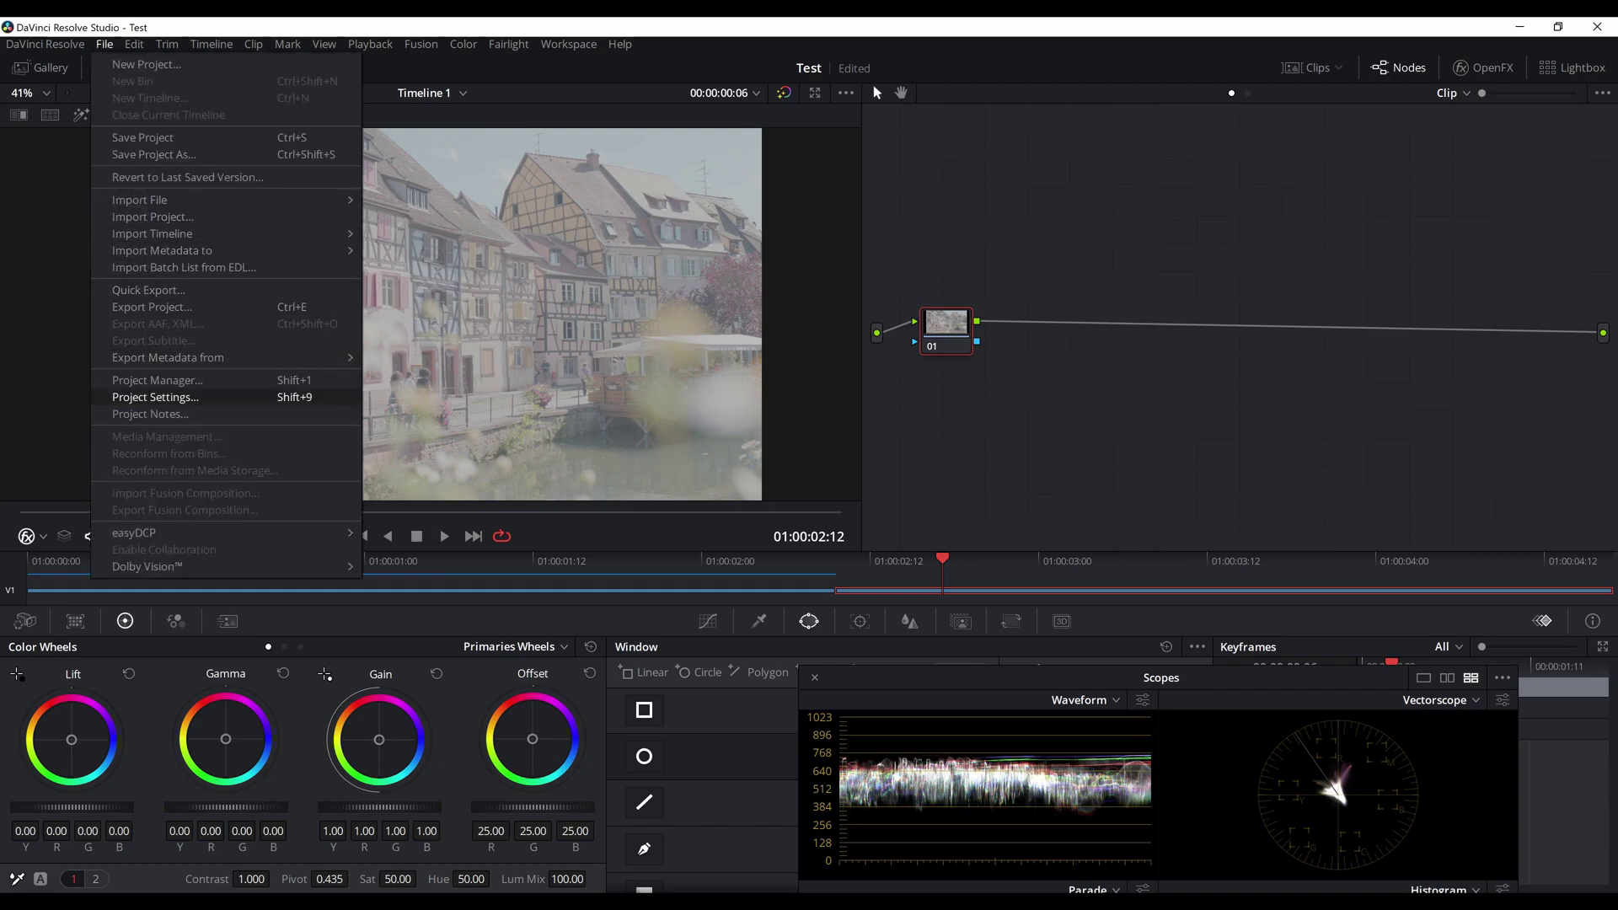
{"action": "left_click", "coordinate": [151, 397]}
{"action": "left_click", "coordinate": [469, 249]}
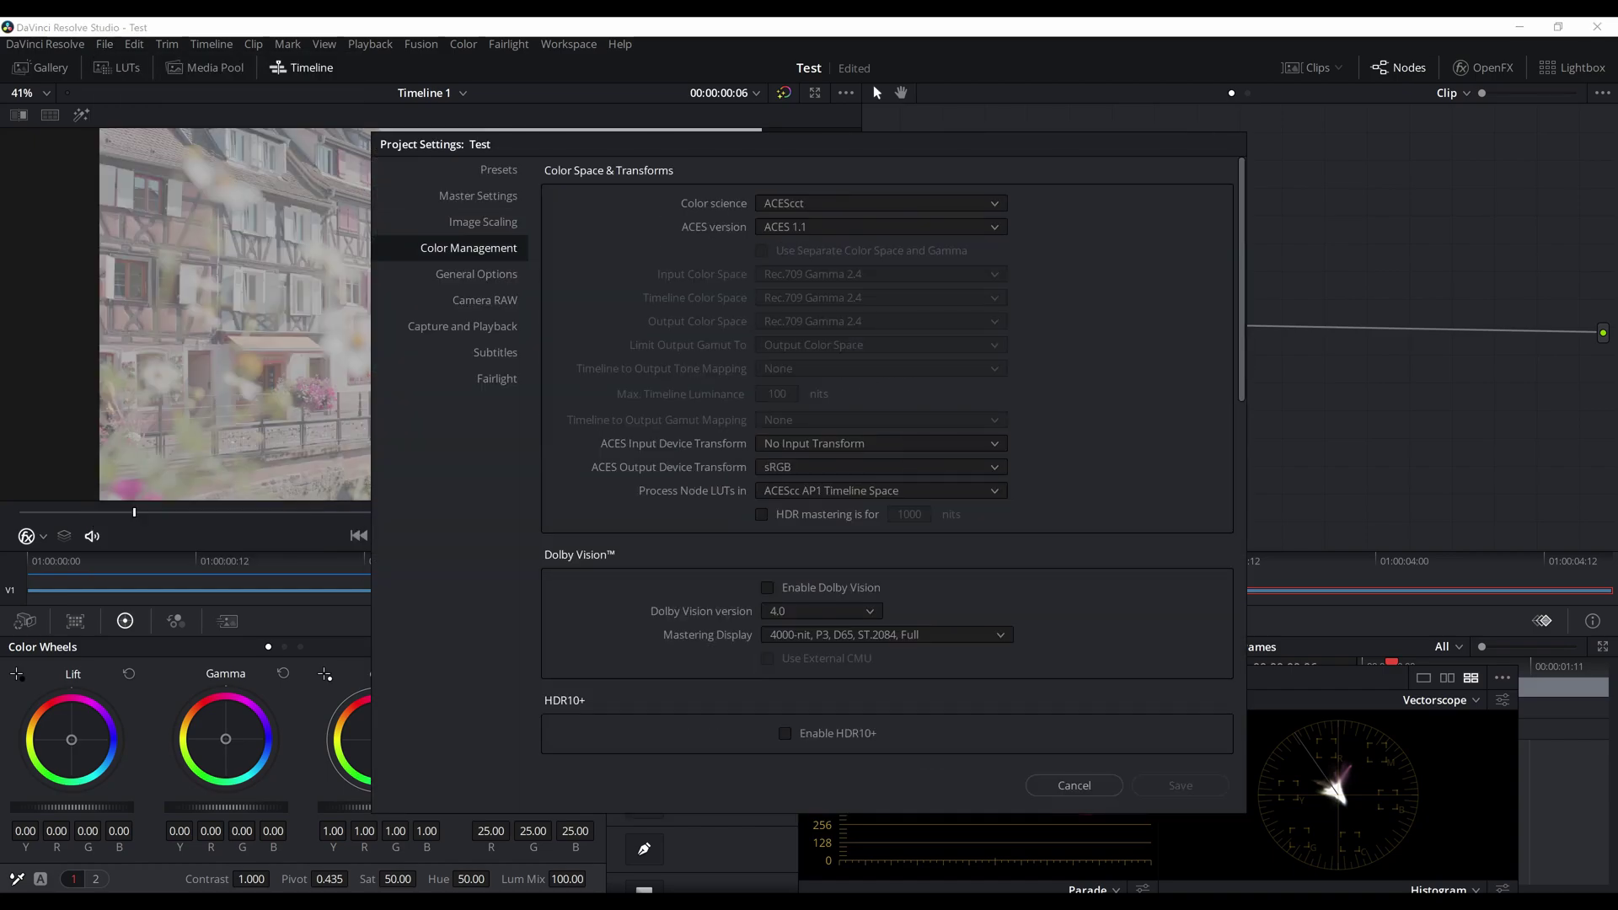
{"action": "left_click", "coordinate": [882, 491]}
{"action": "left_click", "coordinate": [831, 512]}
Step: Browse the available ACES Input Device Transforms and leave the project settings without changes
{"action": "left_click", "coordinate": [880, 443]}
{"action": "scroll", "coordinate": [881, 502], "scroll_direction": "down", "scroll_amount": 3}
{"action": "scroll", "coordinate": [881, 502], "scroll_direction": "down", "scroll_amount": 15}
{"action": "scroll", "coordinate": [881, 501], "scroll_direction": "up", "scroll_amount": 10}
{"action": "scroll", "coordinate": [881, 502], "scroll_direction": "up", "scroll_amount": 8}
{"action": "scroll", "coordinate": [881, 502], "scroll_direction": "down", "scroll_amount": 20}
{"action": "scroll", "coordinate": [881, 501], "scroll_direction": "up", "scroll_amount": 6}
{"action": "scroll", "coordinate": [881, 521], "scroll_direction": "down", "scroll_amount": 1}
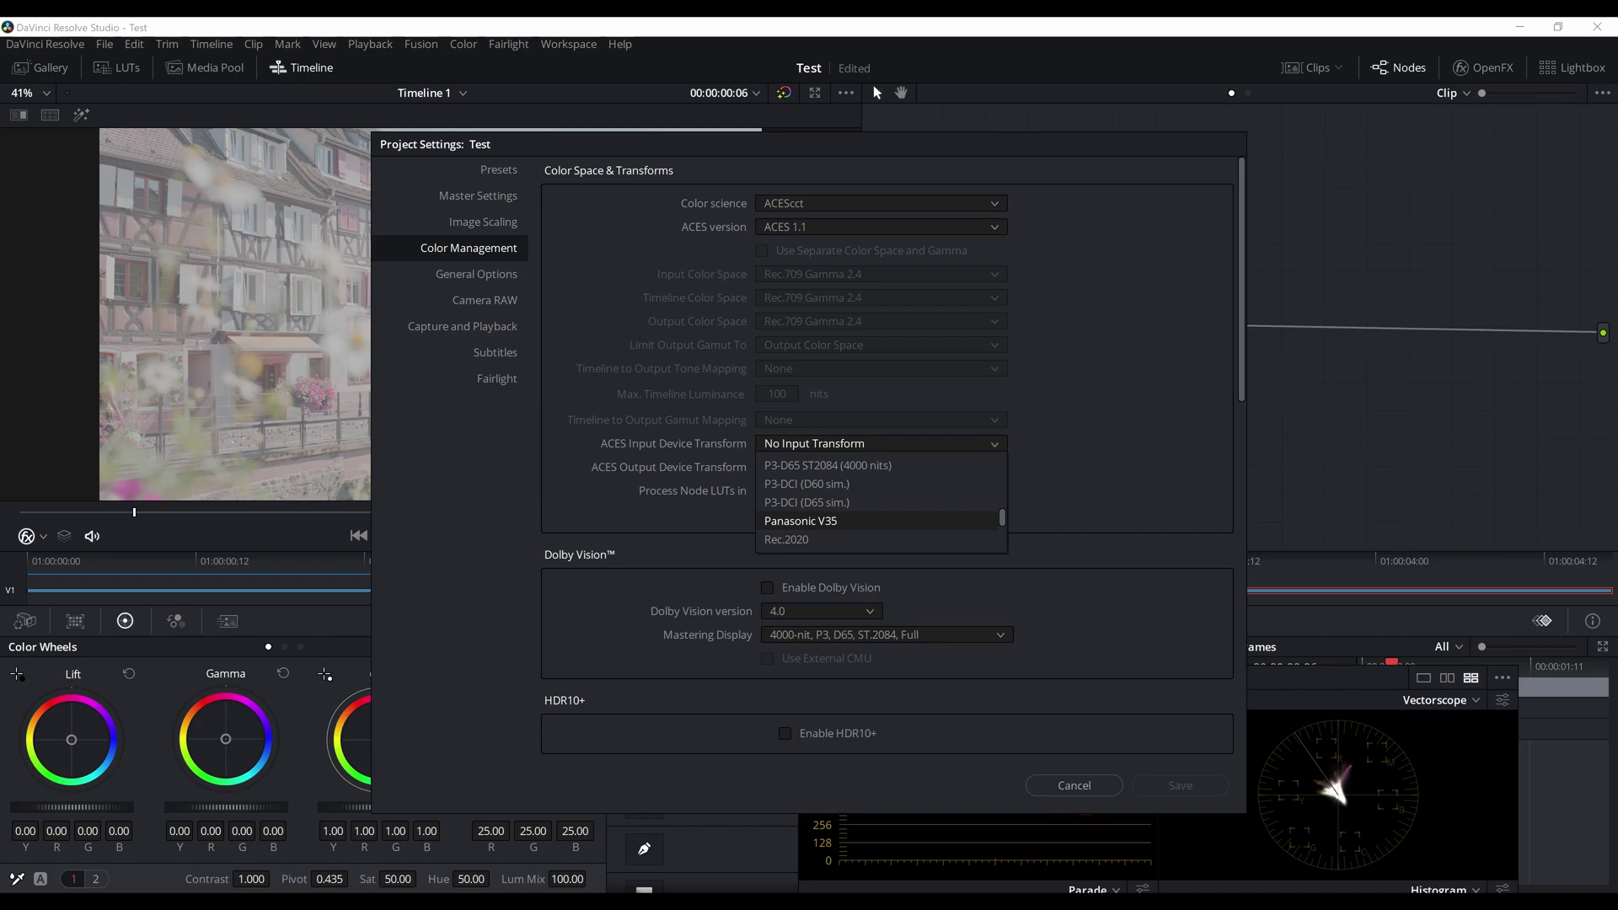
{"action": "left_click", "coordinate": [868, 444]}
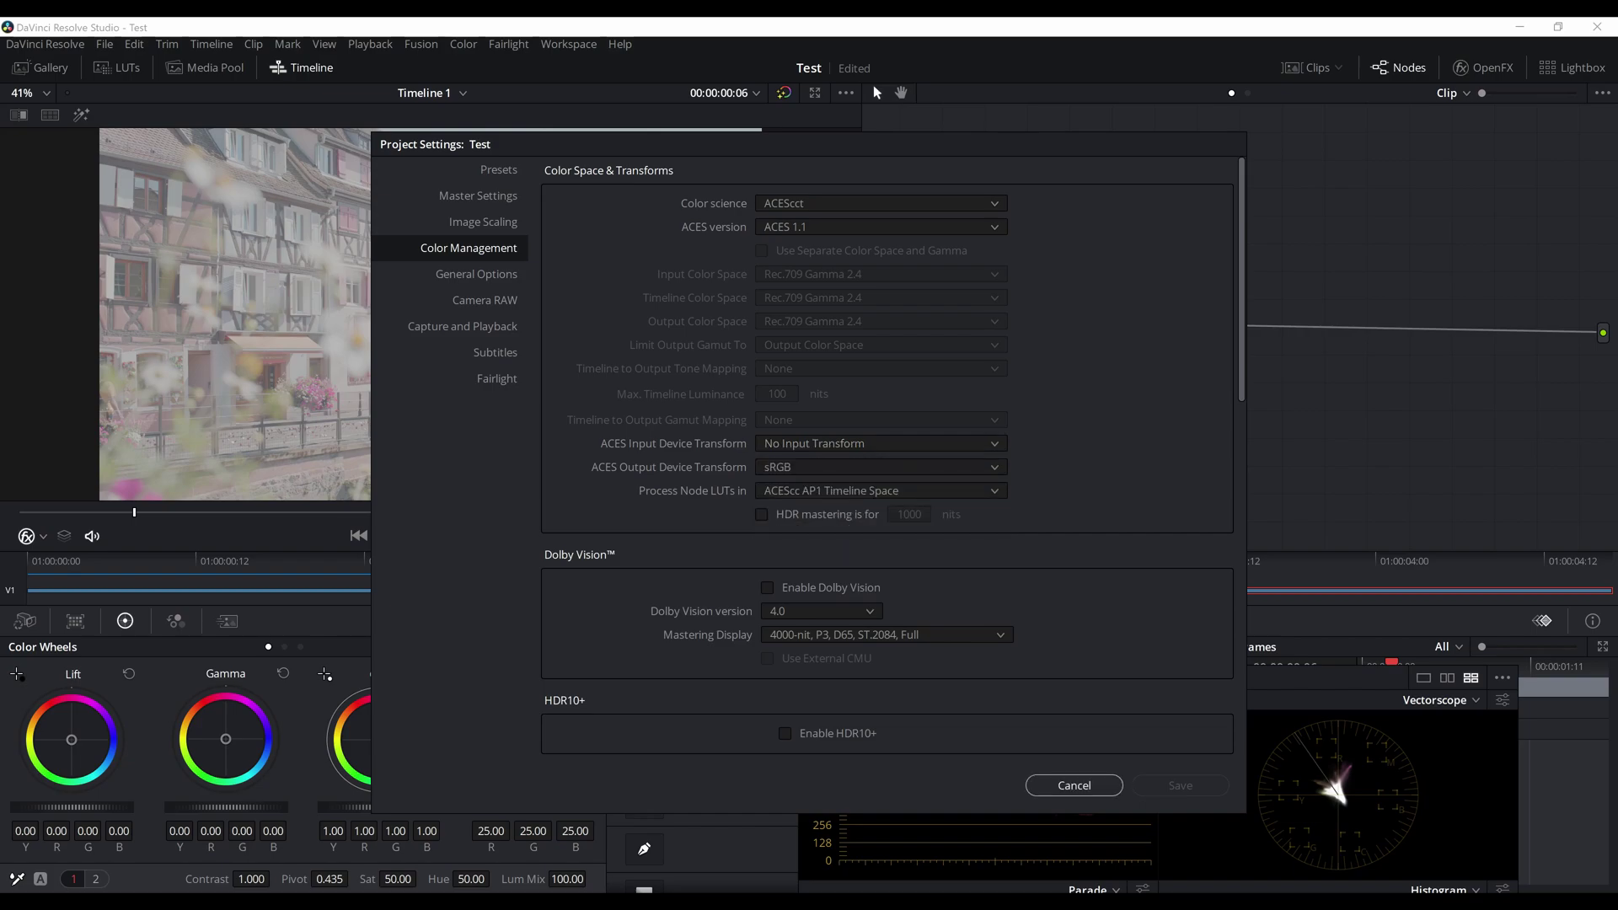
{"action": "left_click", "coordinate": [1074, 785]}
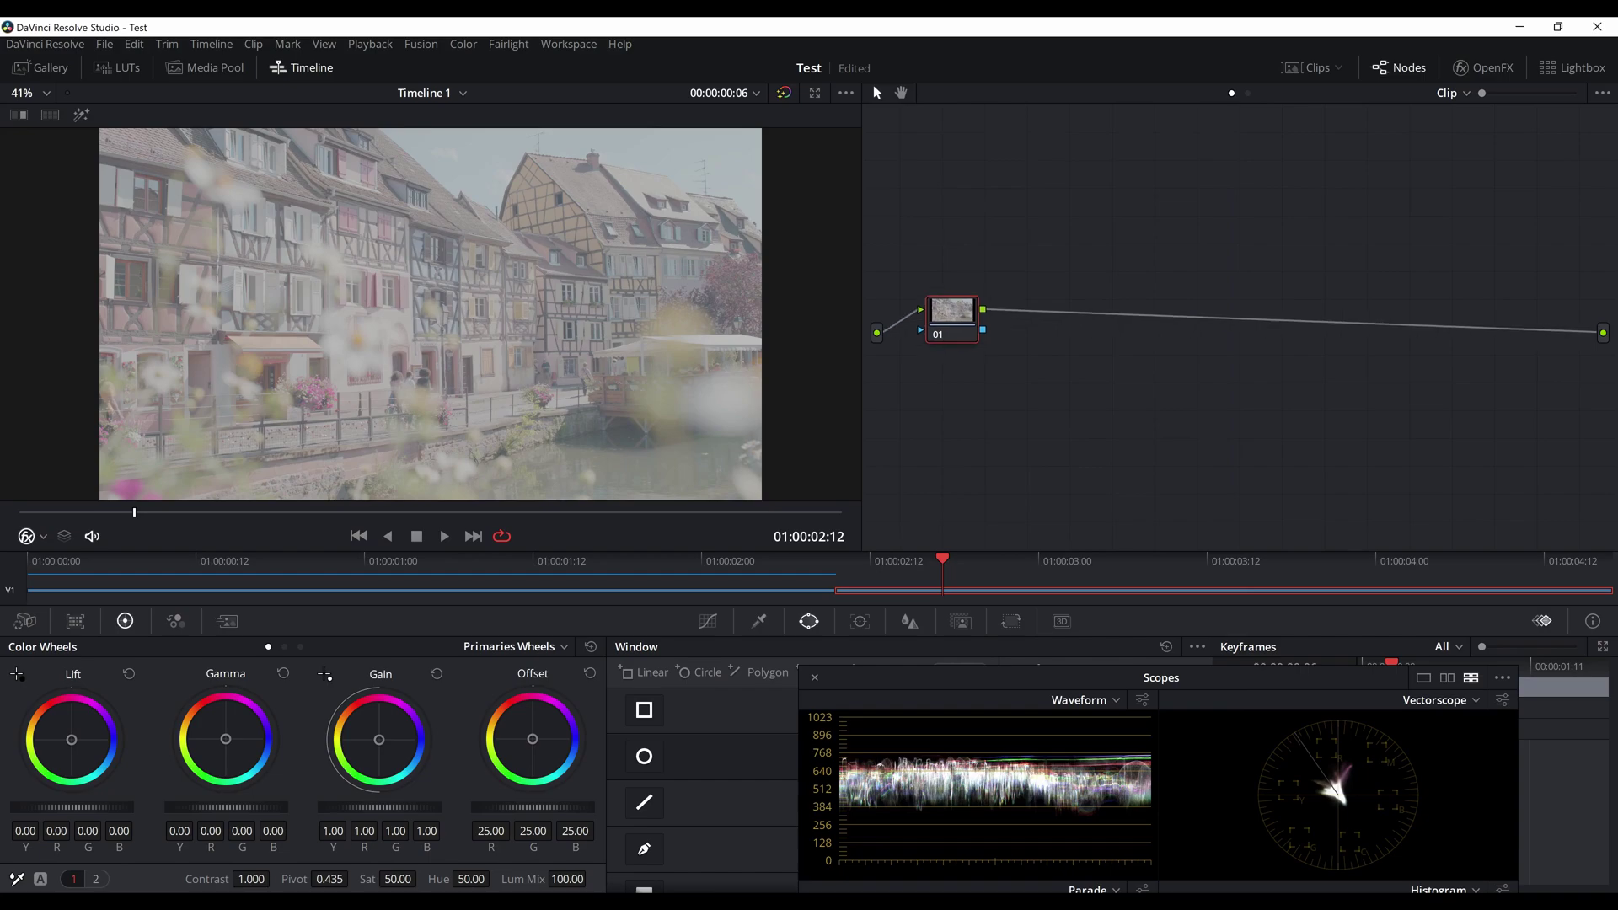
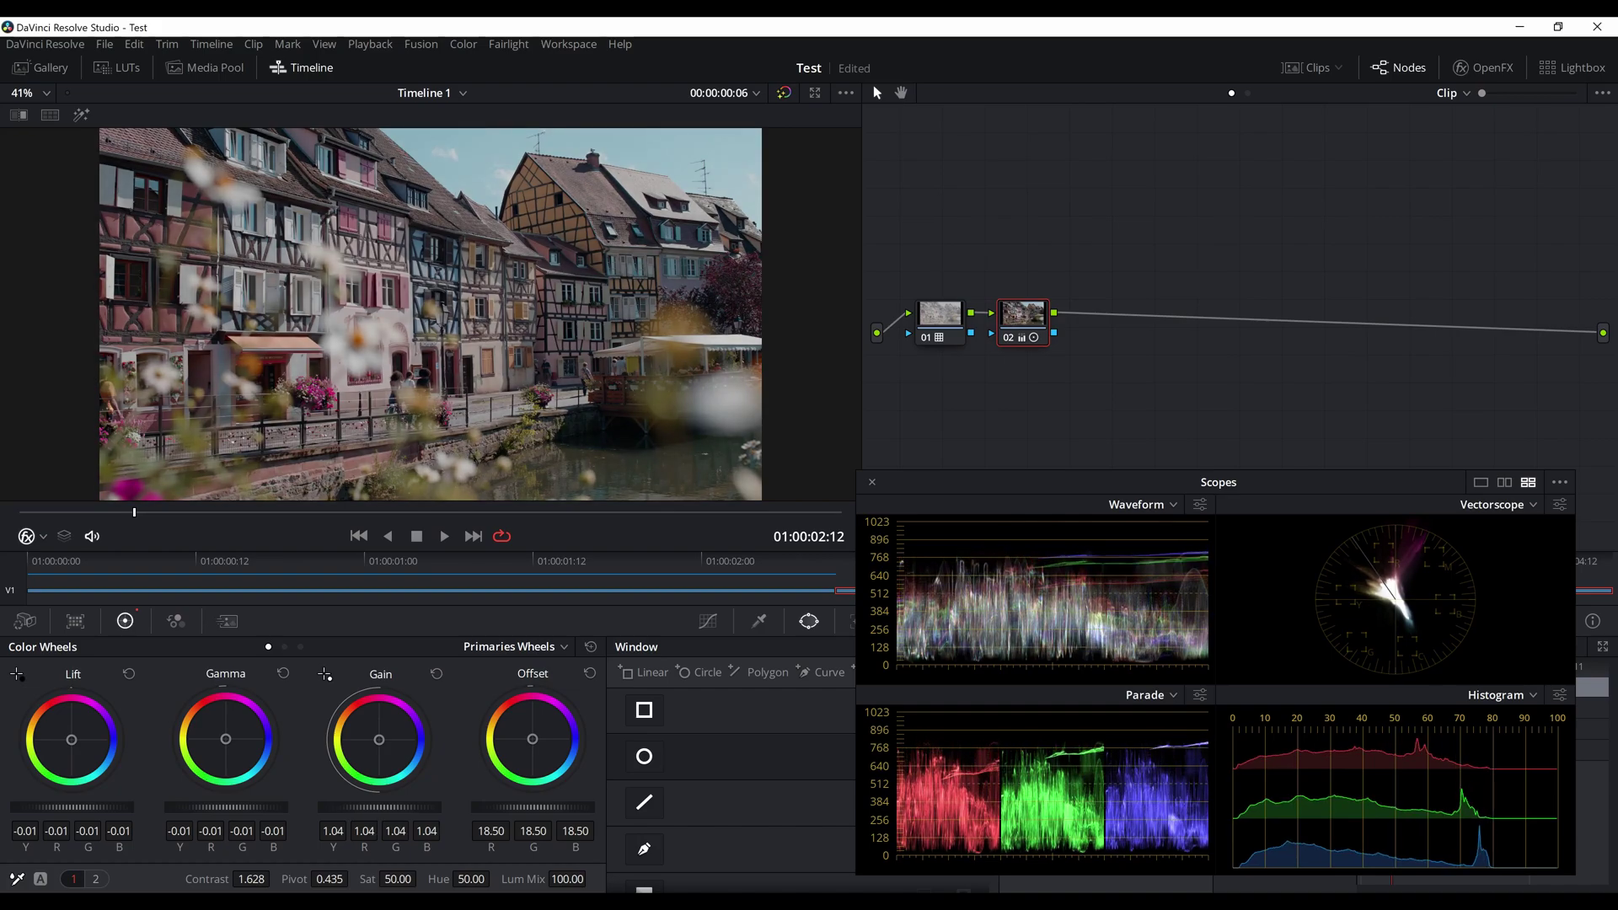
Step: Set the color temperature to 60.0 and the tint to -2.00 on node 02 of the houses clip
{"action": "left_click", "coordinate": [96, 879]}
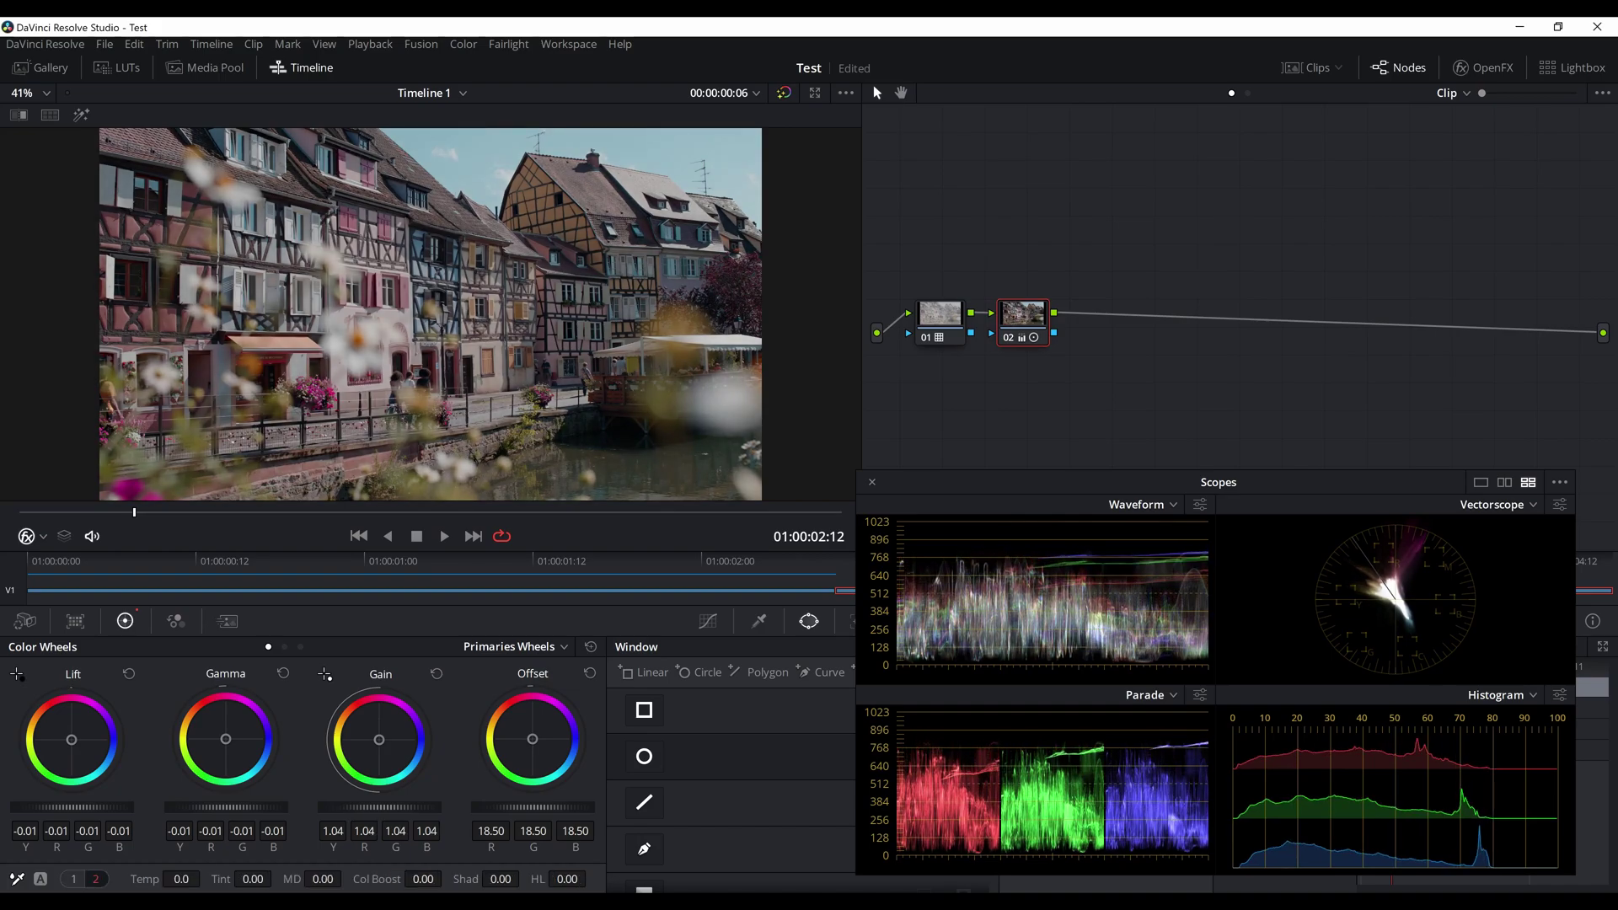
{"action": "left_click_drag", "start_coordinate": [181, 879], "coordinate": [276, 879]}
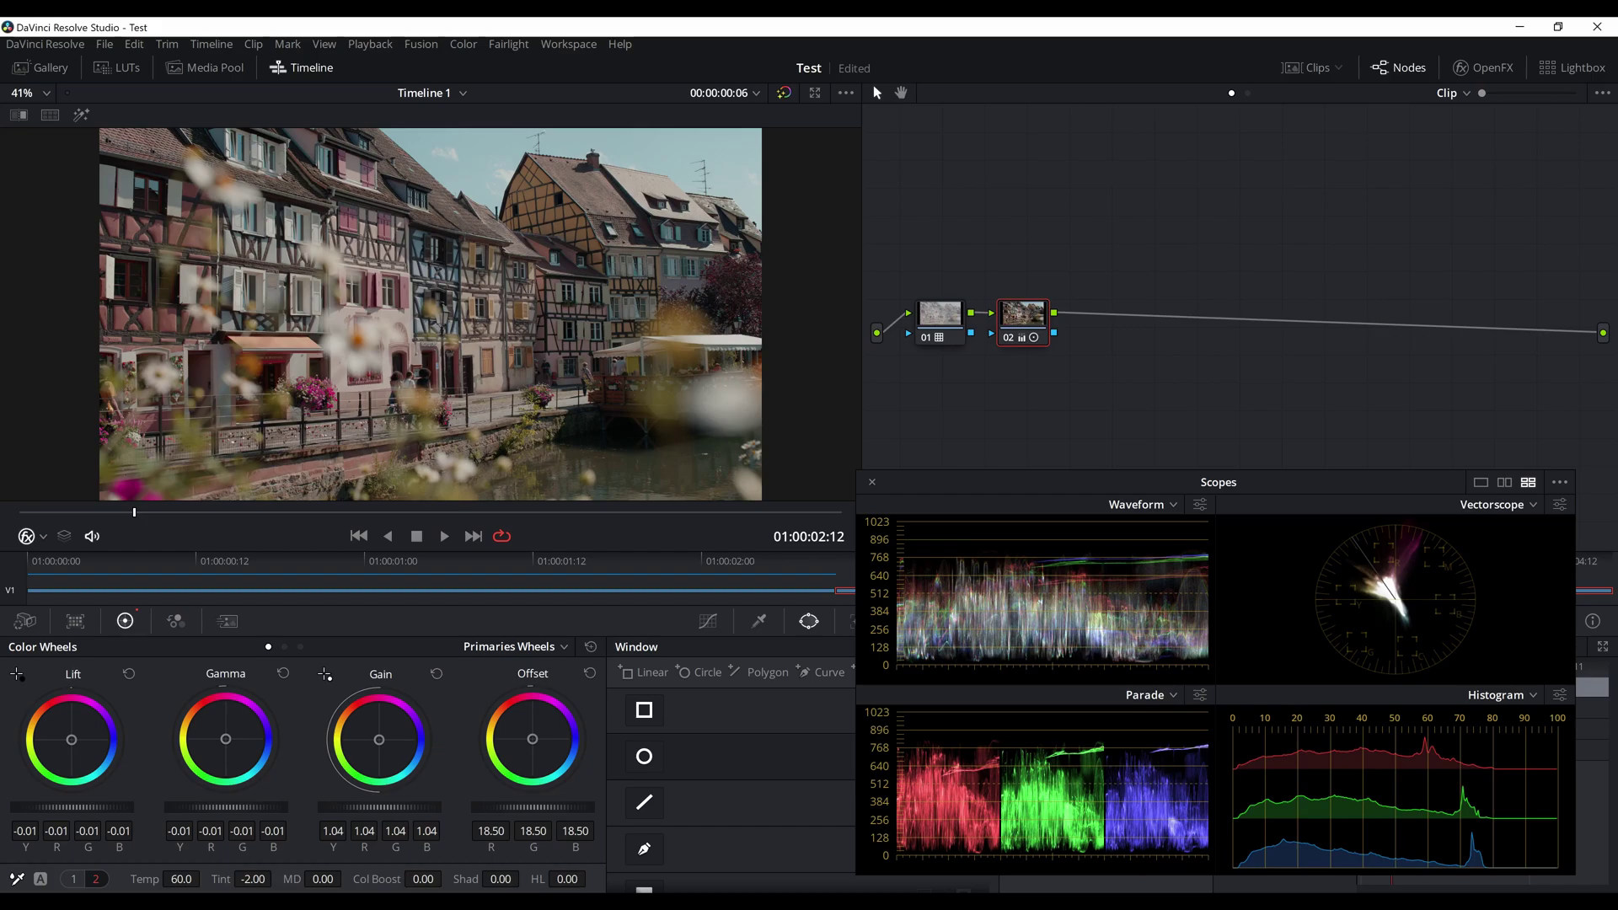
Step: Add three serial nodes after node 02 and stack nodes 03, 04 and 05 in a vertical column
{"action": "left_click", "coordinate": [1022, 315]}
{"action": "left_click", "coordinate": [939, 316]}
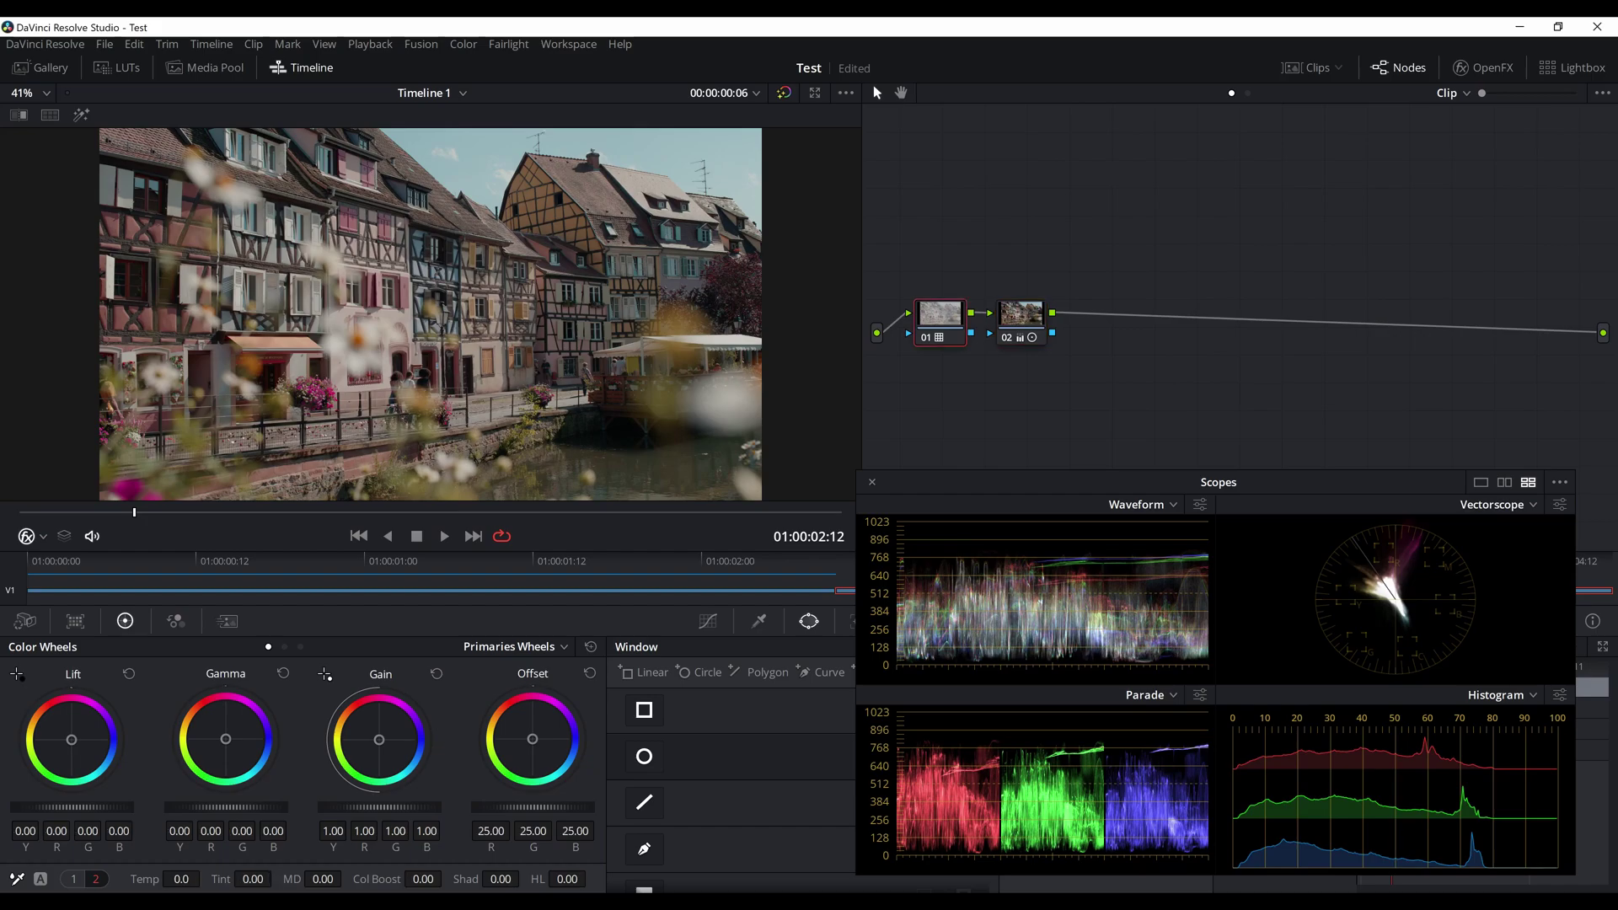
{"action": "left_click_drag", "start_coordinate": [1021, 316], "coordinate": [1013, 311]}
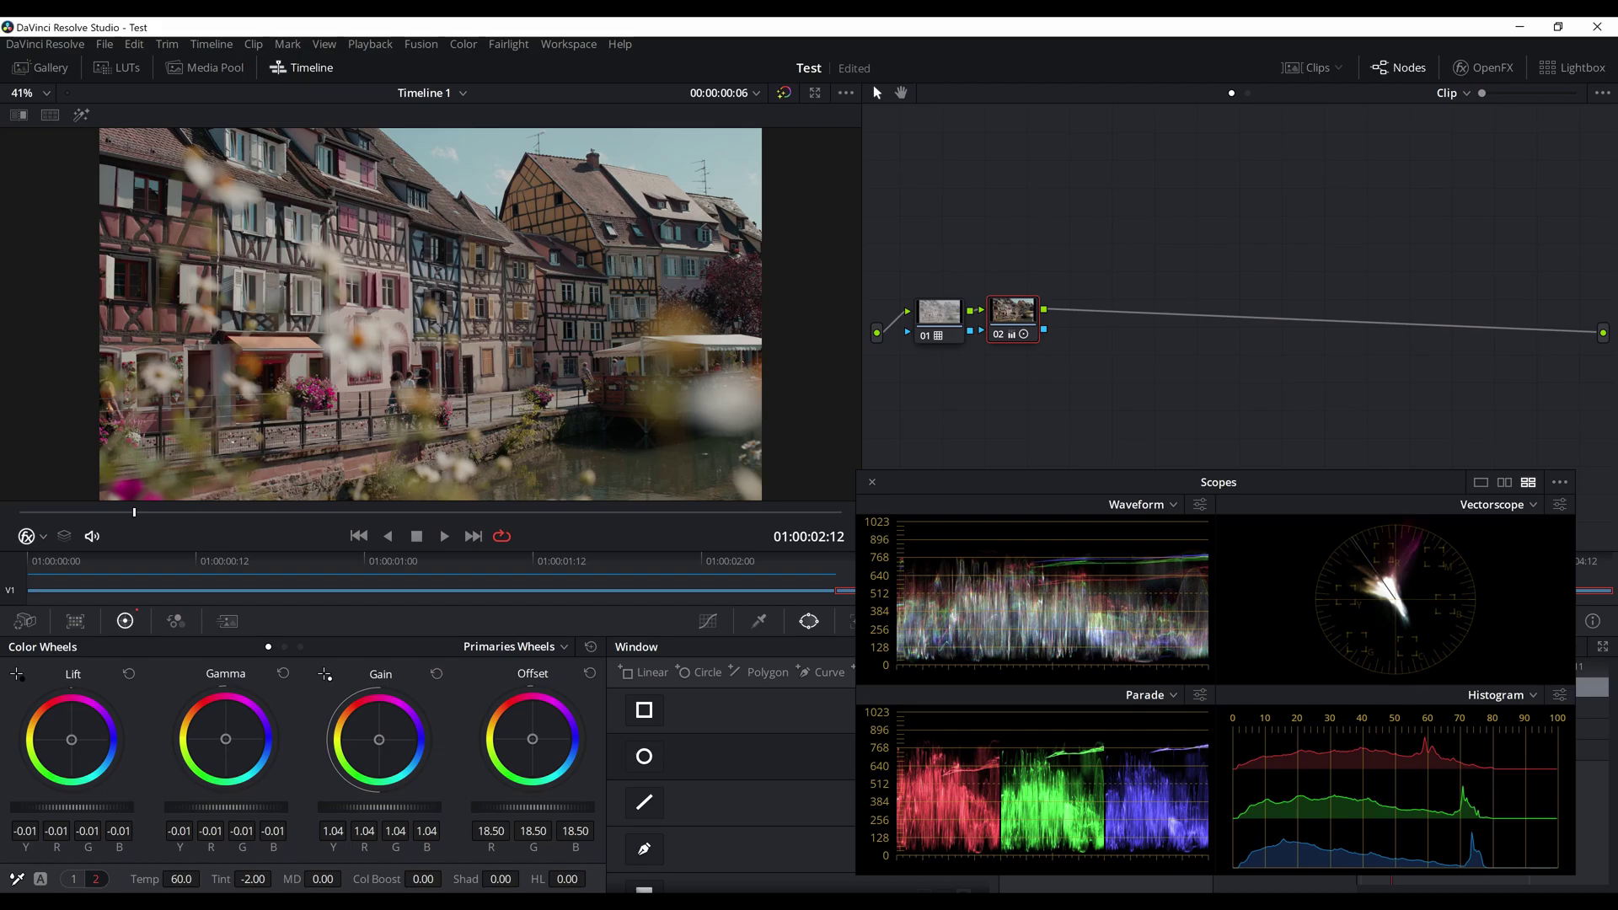
{"action": "key", "text": "alt+s"}
{"action": "key", "text": "alt+s"}
{"action": "key", "text": "alt+s"}
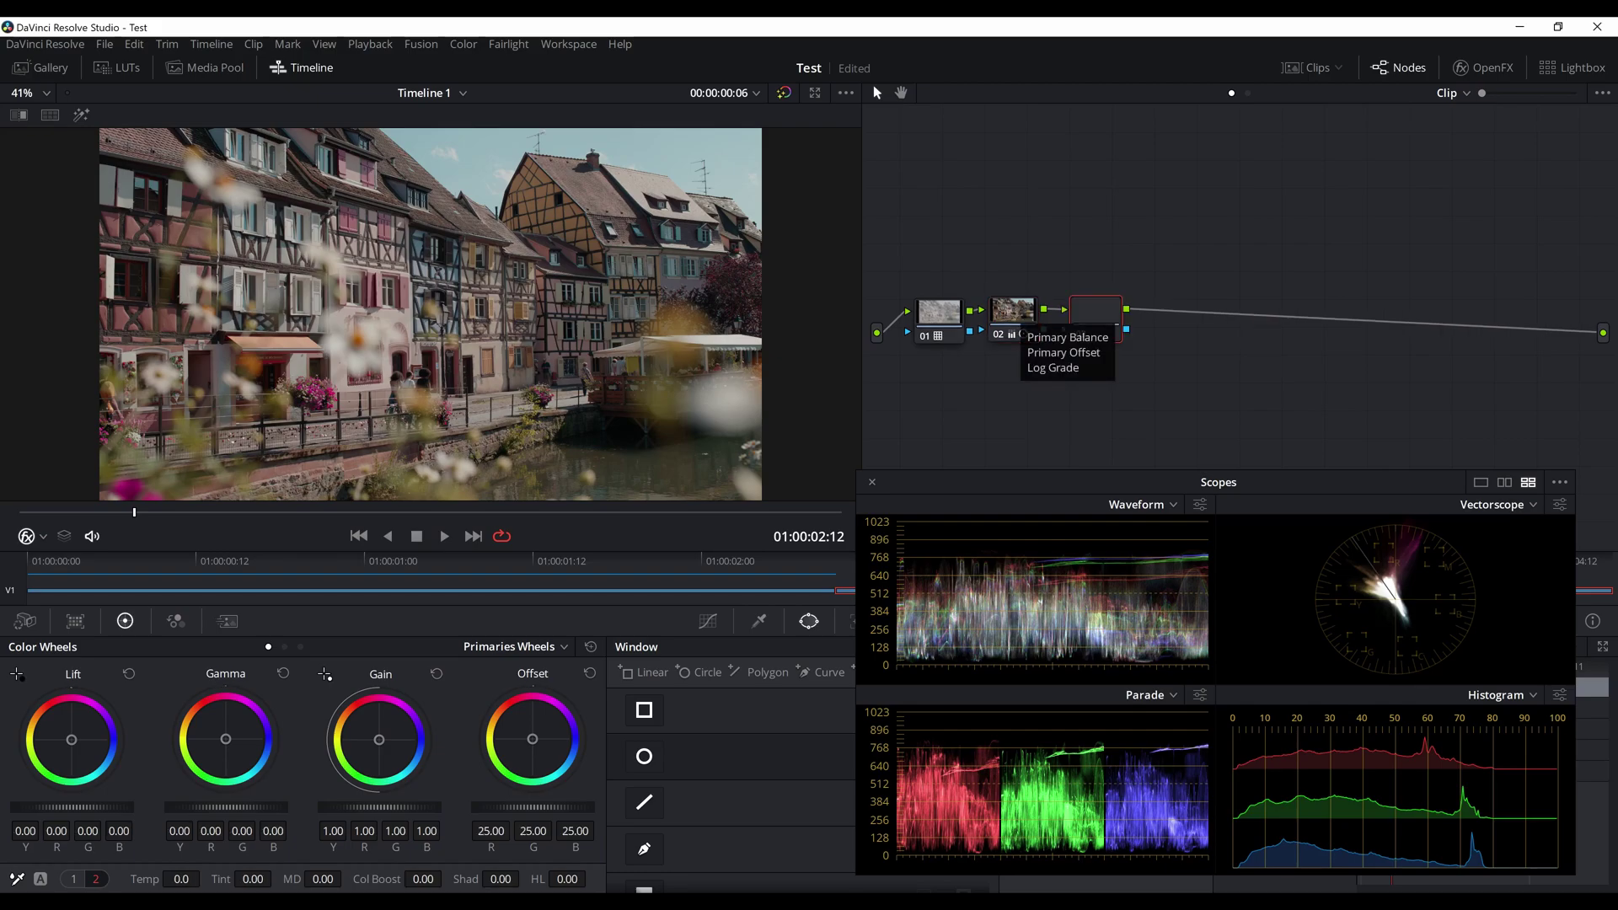
{"action": "left_click_drag", "start_coordinate": [1095, 310], "coordinate": [1099, 233]}
{"action": "left_click_drag", "start_coordinate": [1178, 310], "coordinate": [1104, 311]}
{"action": "left_click_drag", "start_coordinate": [1261, 312], "coordinate": [1104, 383]}
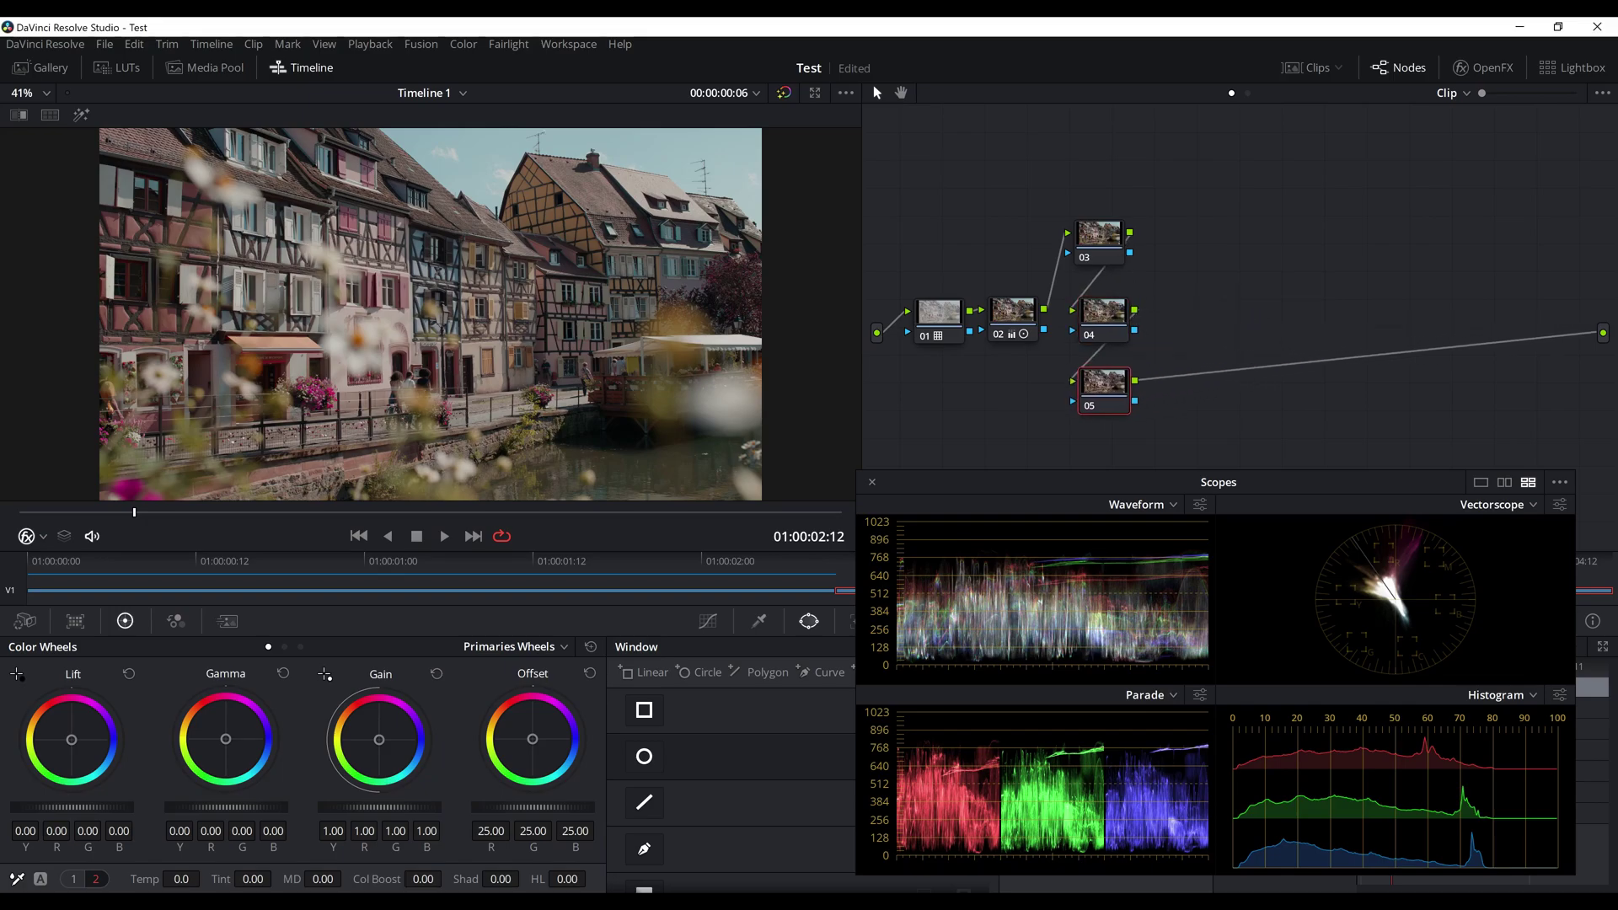
Step: Apply the ResolveFX DCTL effect to node 03, load the DCTL-V1\L..._OFX.dctl file and set Low Cyan Red to -0.531
{"action": "left_click", "coordinate": [1483, 67]}
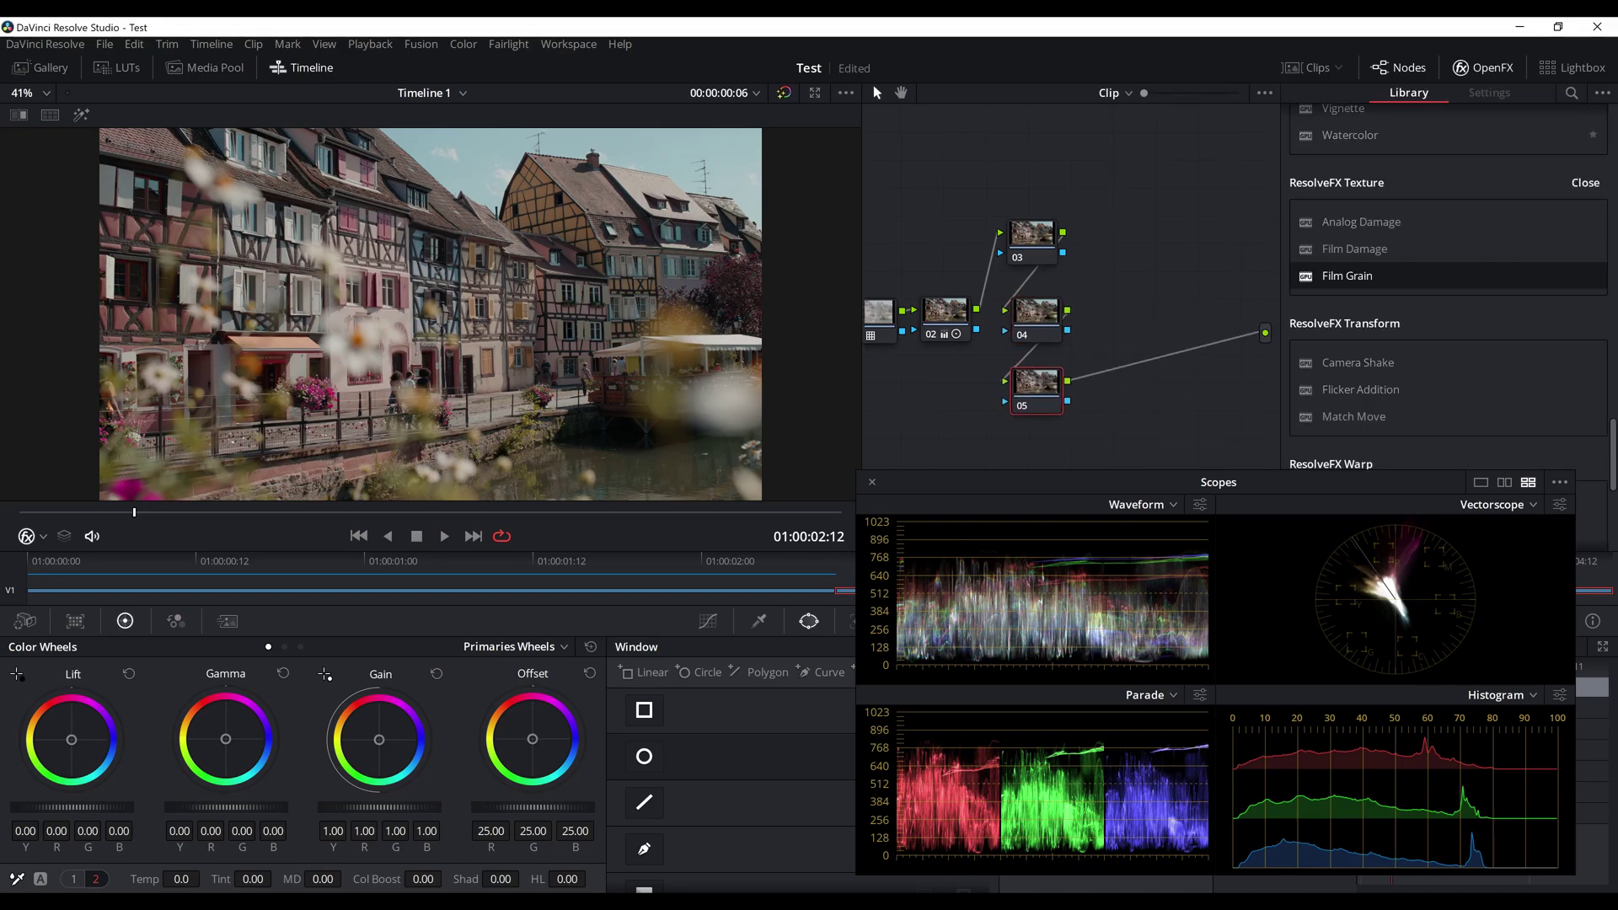
{"action": "scroll", "coordinate": [1433, 227], "scroll_direction": "up", "scroll_amount": 8}
{"action": "scroll", "coordinate": [1448, 337], "scroll_direction": "up", "scroll_amount": 10}
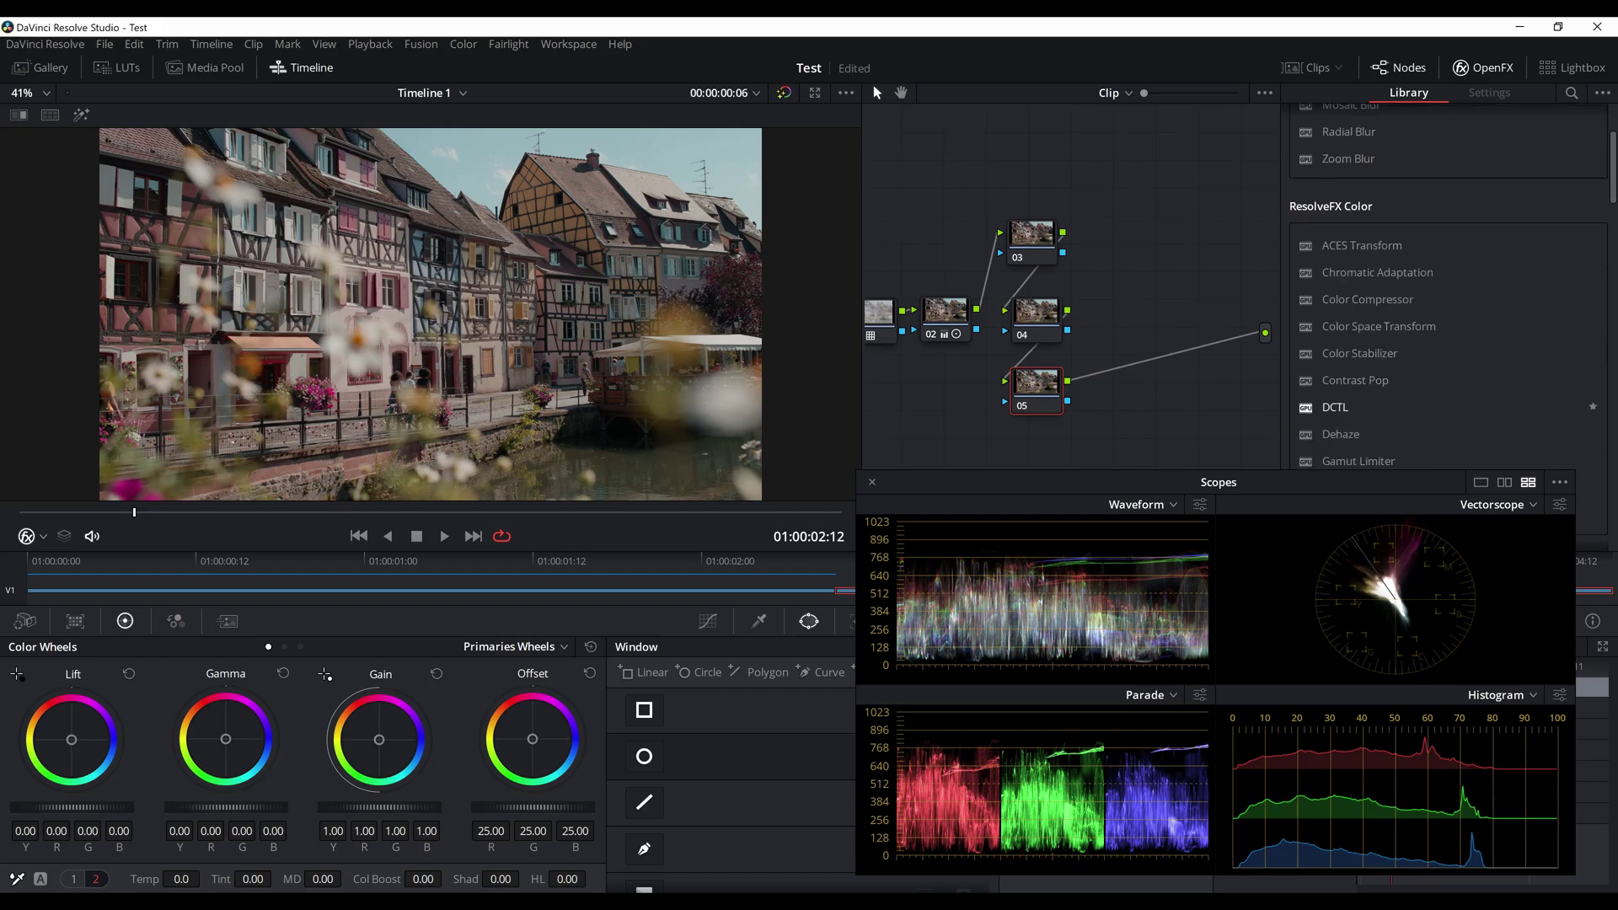
{"action": "left_click_drag", "start_coordinate": [1335, 407], "coordinate": [1053, 251]}
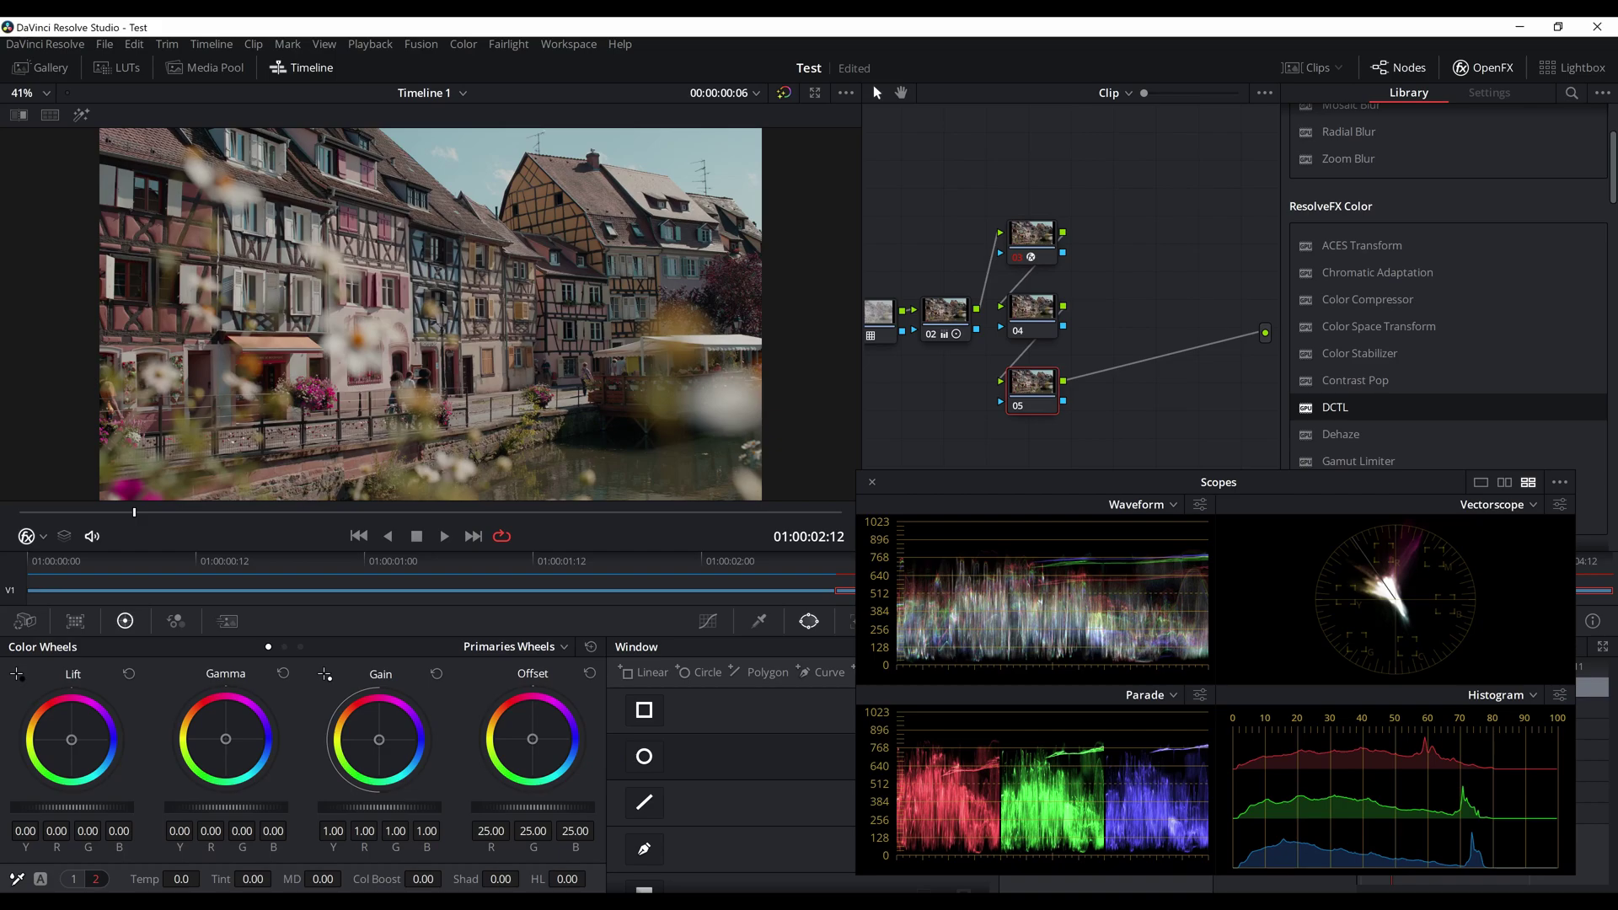
{"action": "left_click_drag", "start_coordinate": [1032, 240], "coordinate": [1038, 248]}
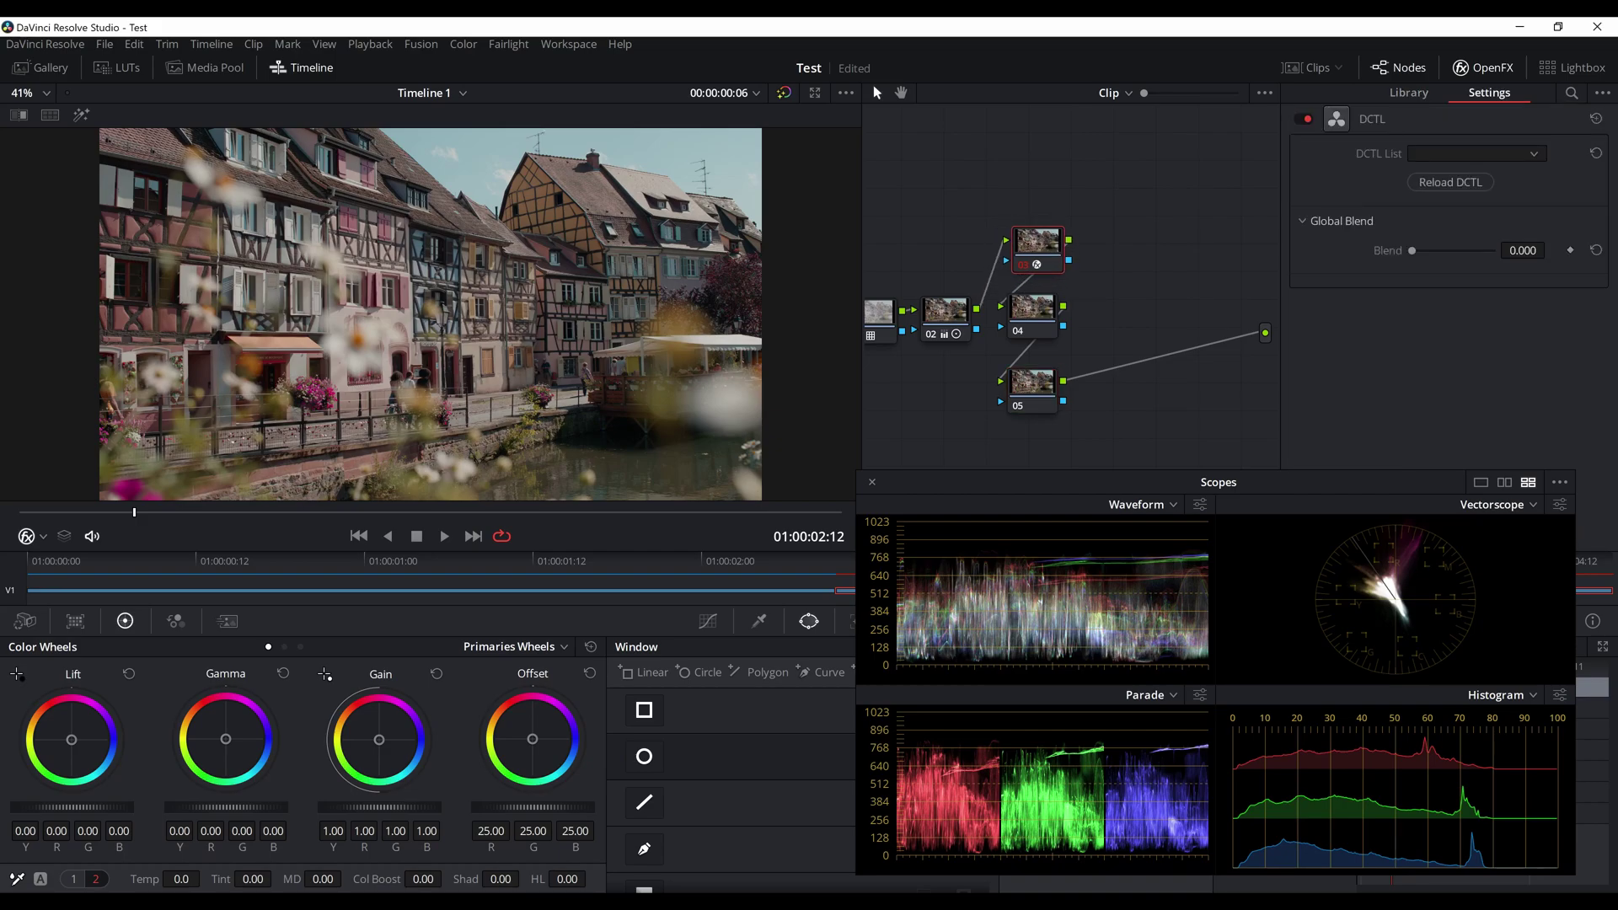
{"action": "left_click", "coordinate": [1476, 153]}
{"action": "left_click", "coordinate": [1382, 193]}
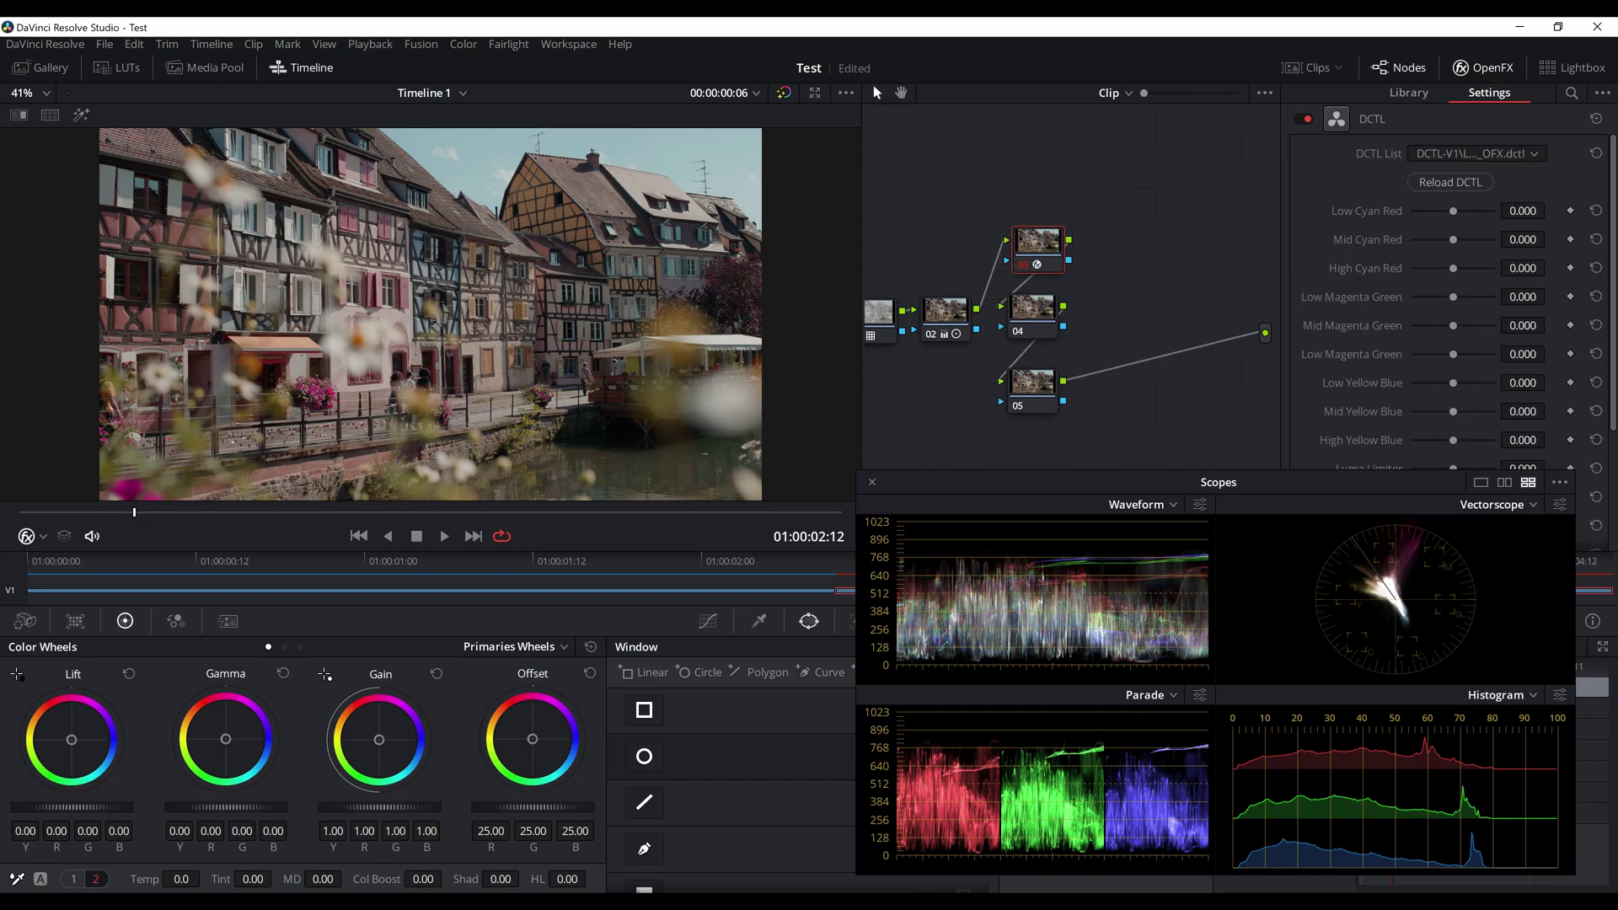
{"action": "mouse_move", "coordinate": [1453, 210]}
{"action": "left_mouse_down"}
{"action": "mouse_move", "coordinate": [1438, 211]}
{"action": "mouse_move", "coordinate": [1470, 211]}
{"action": "left_mouse_up"}
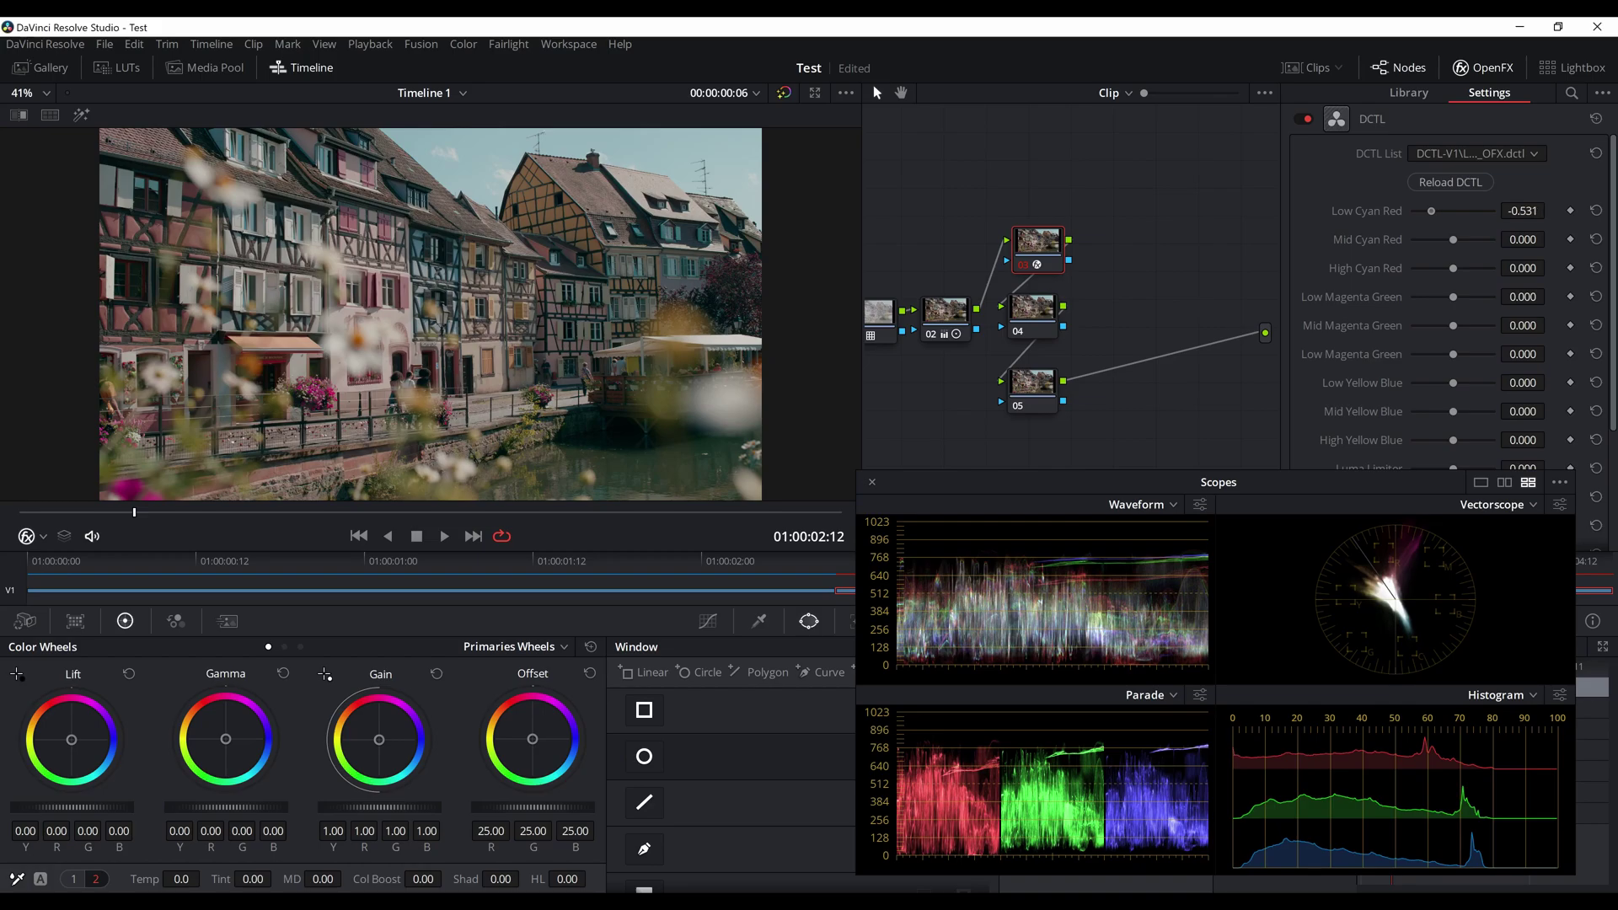
Step: Copy node 03's DCTL grade onto node 04 and reset its Low Cyan Red value
{"action": "left_click_drag", "start_coordinate": [1033, 310], "coordinate": [1039, 310]}
{"action": "left_click", "coordinate": [1038, 245]}
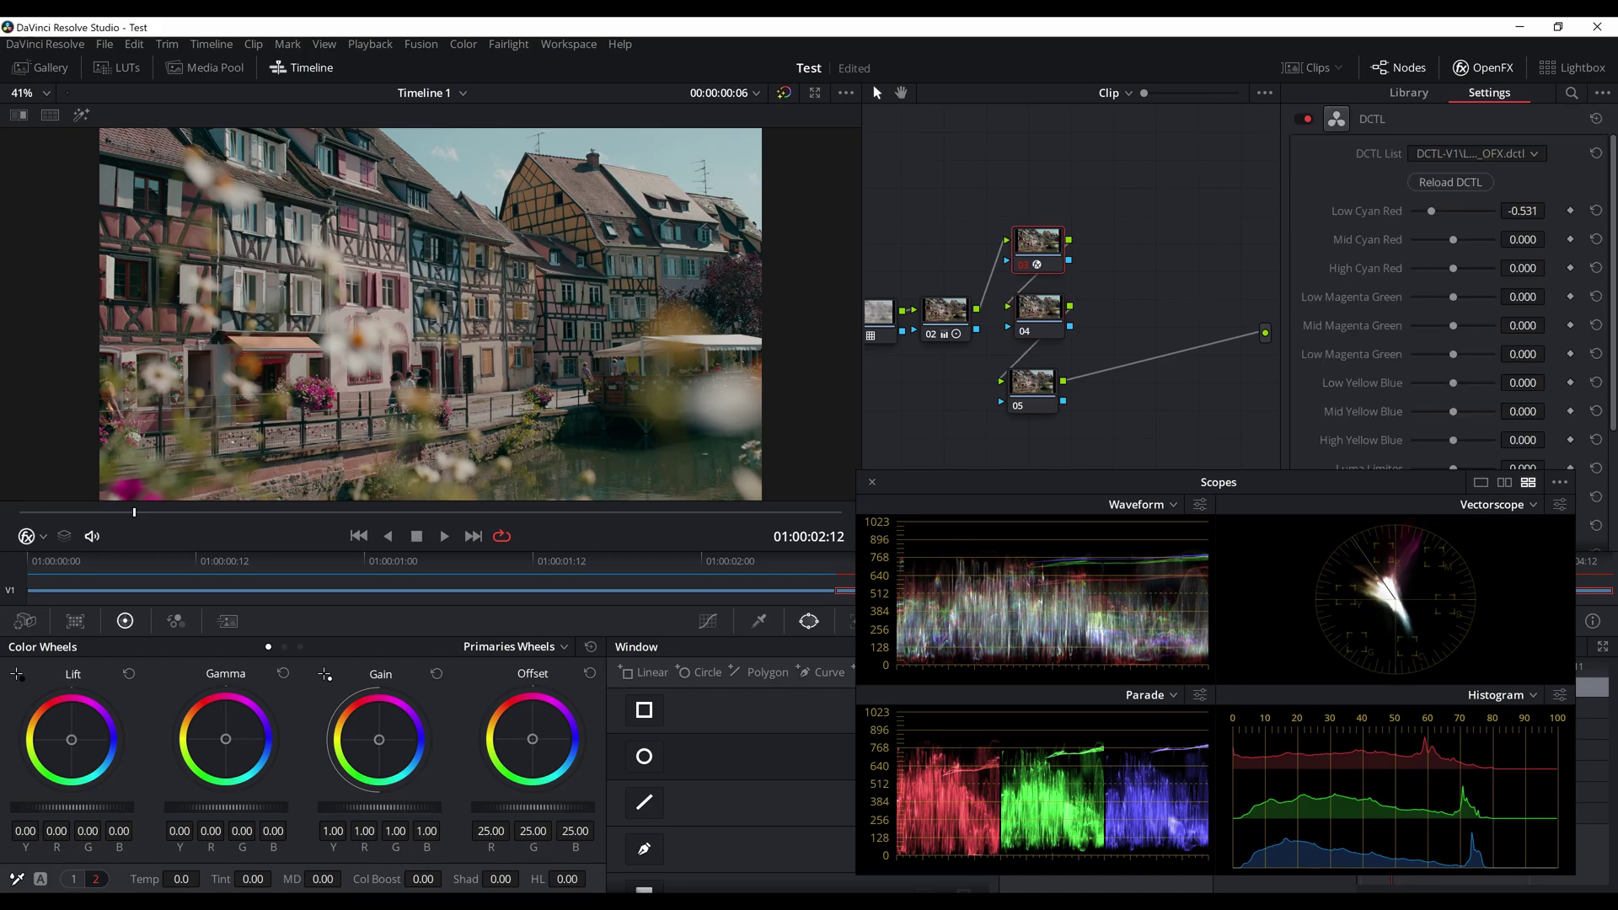
{"action": "left_click", "coordinate": [1039, 311]}
{"action": "key", "text": "ctrl+v"}
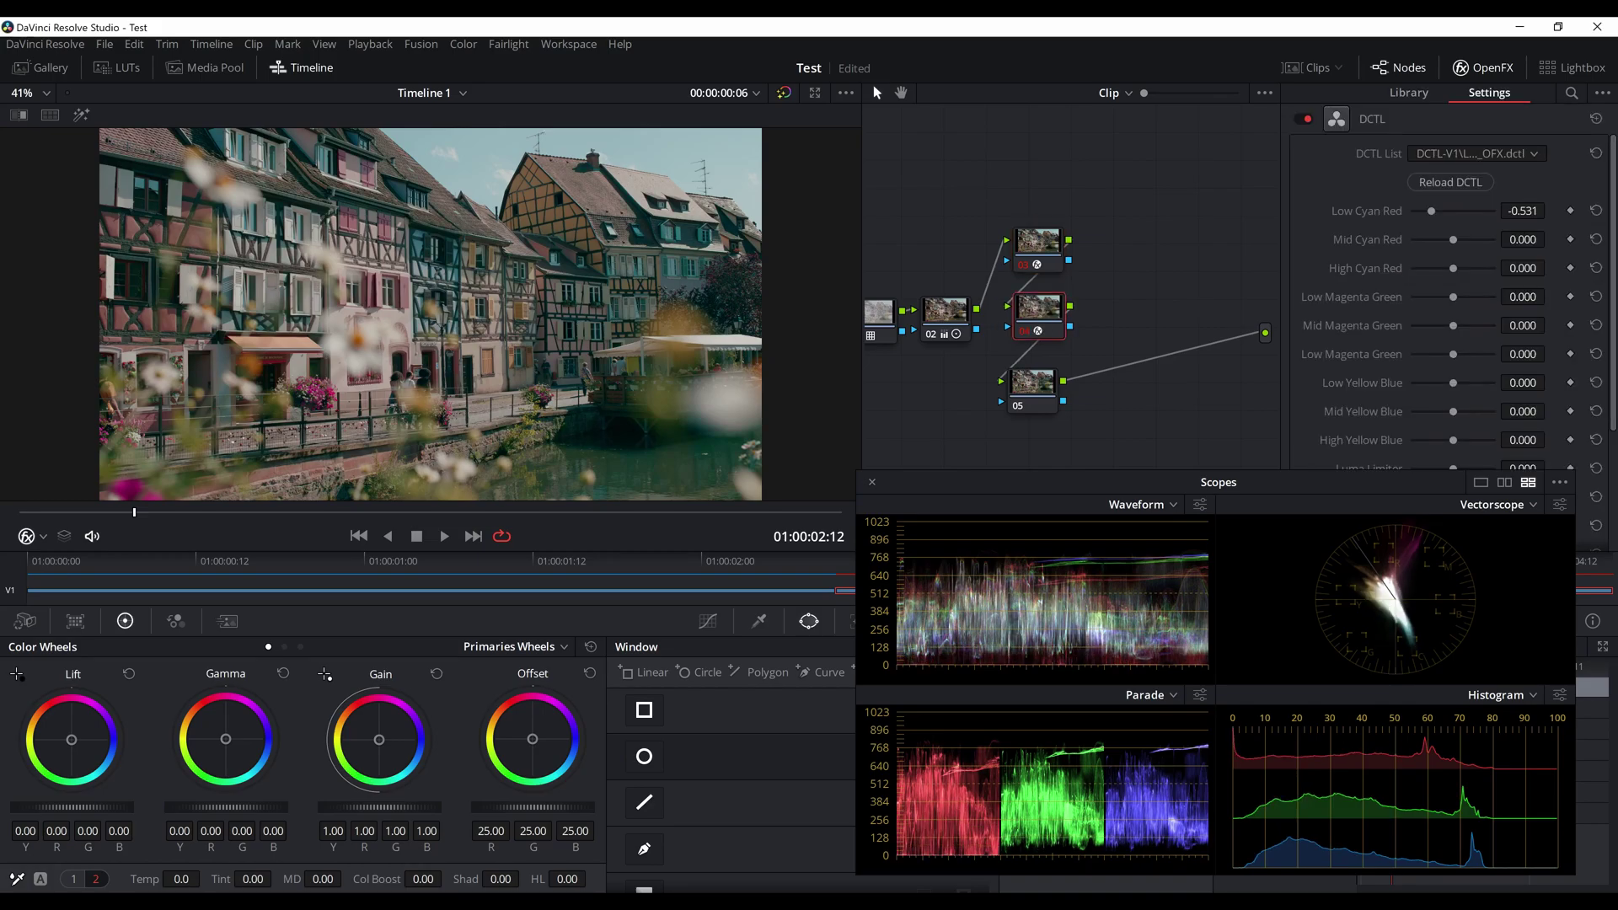
{"action": "left_click", "coordinate": [1596, 211]}
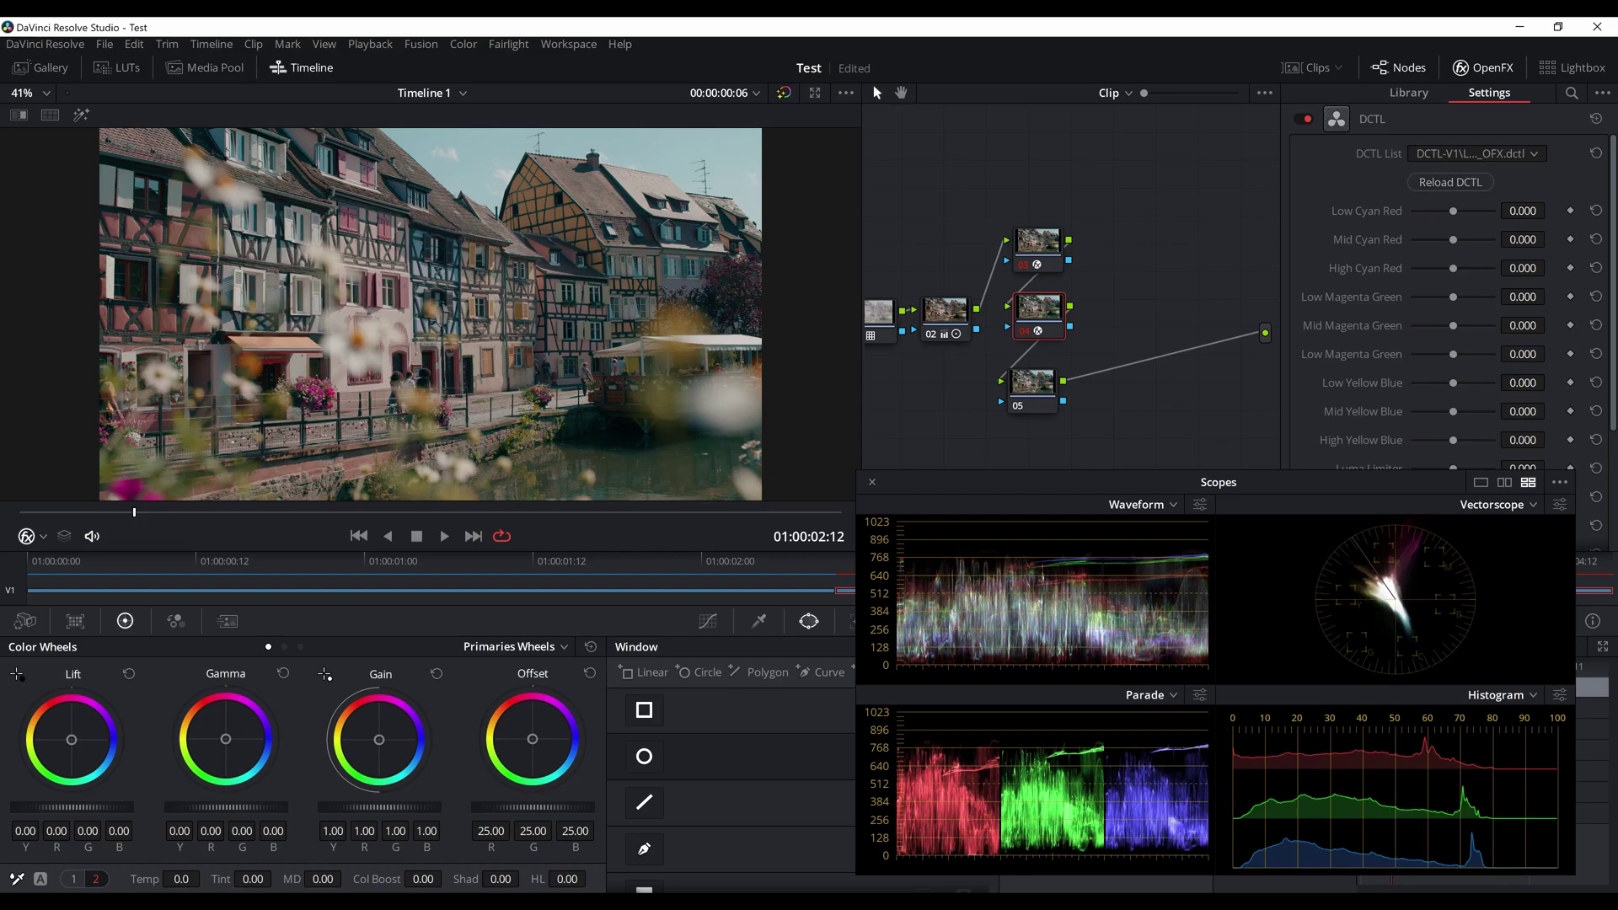
Step: Set node 04's Mid Magenta Green to -0.041 and Mid Yellow Blue to -0.204
{"action": "left_click_drag", "start_coordinate": [1453, 325], "coordinate": [1451, 325]}
{"action": "left_click_drag", "start_coordinate": [1453, 411], "coordinate": [1448, 411]}
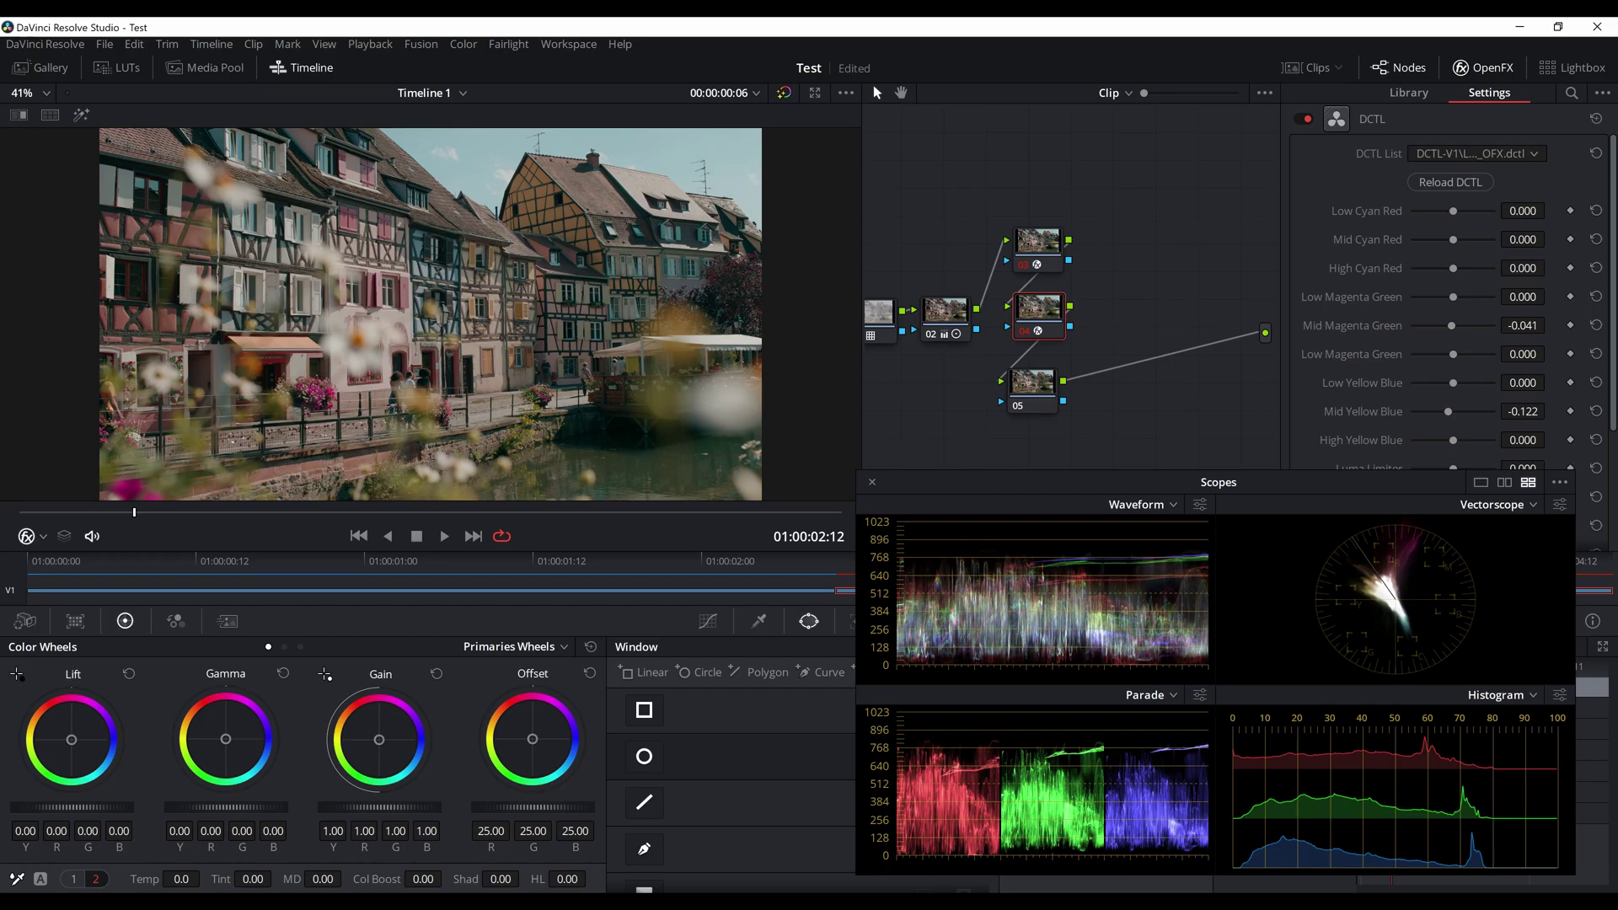
{"action": "left_click_drag", "start_coordinate": [1448, 412], "coordinate": [1445, 412]}
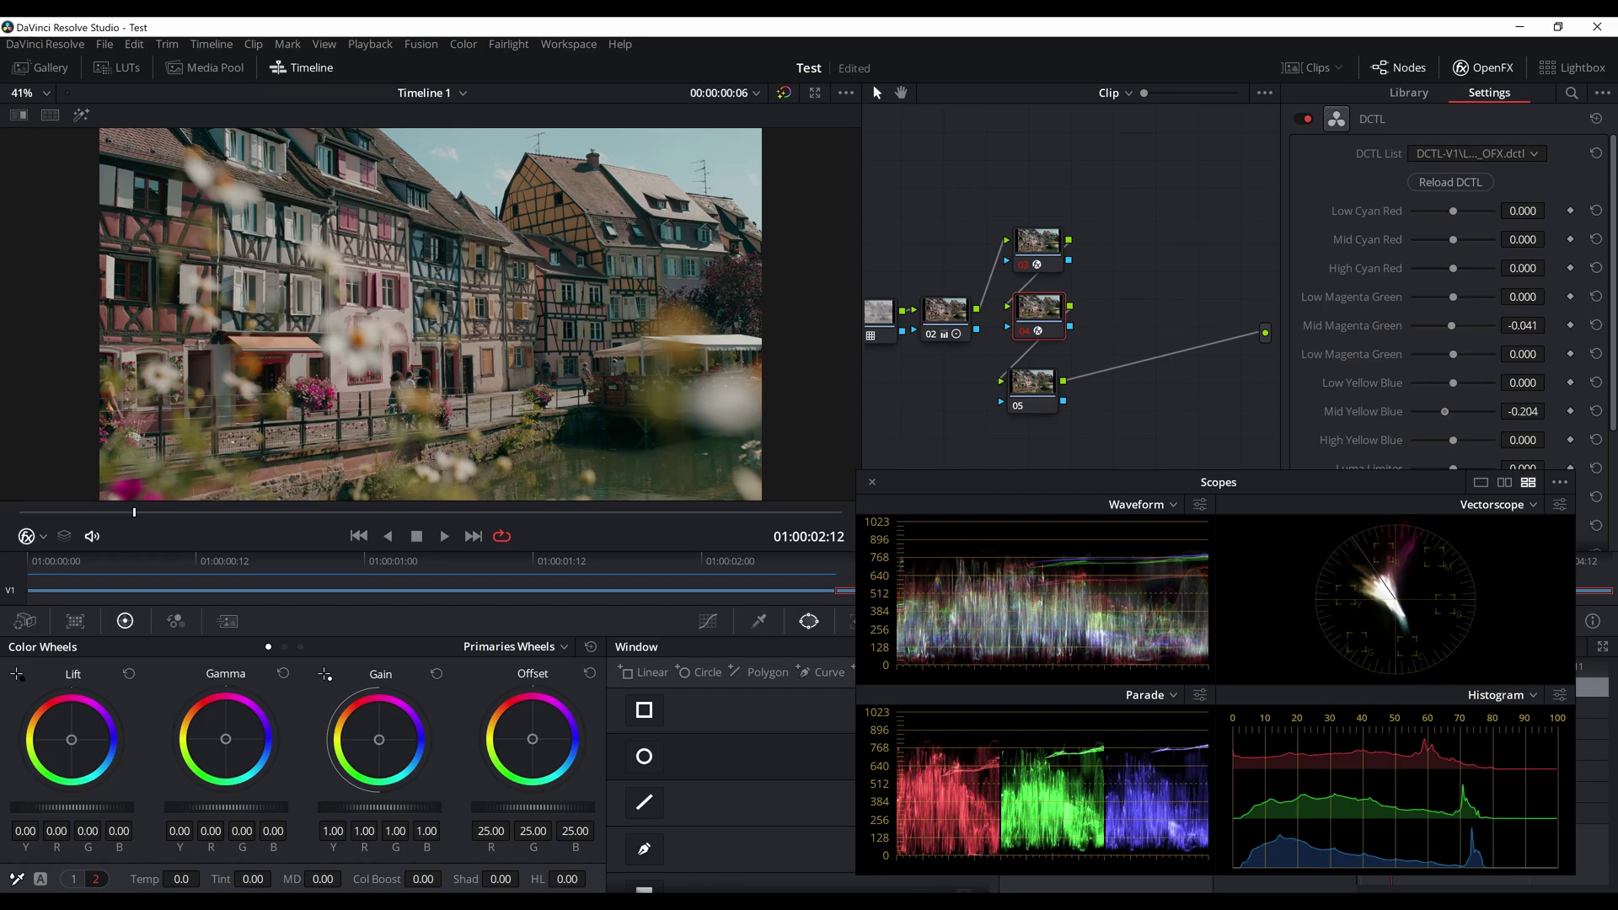
Step: Paste the DCTL grade onto node 05, reset its parameters, set High Yellow Blue to -0.286 and align the node with the column
{"action": "left_click", "coordinate": [1033, 385]}
{"action": "key", "text": "ctrl+v"}
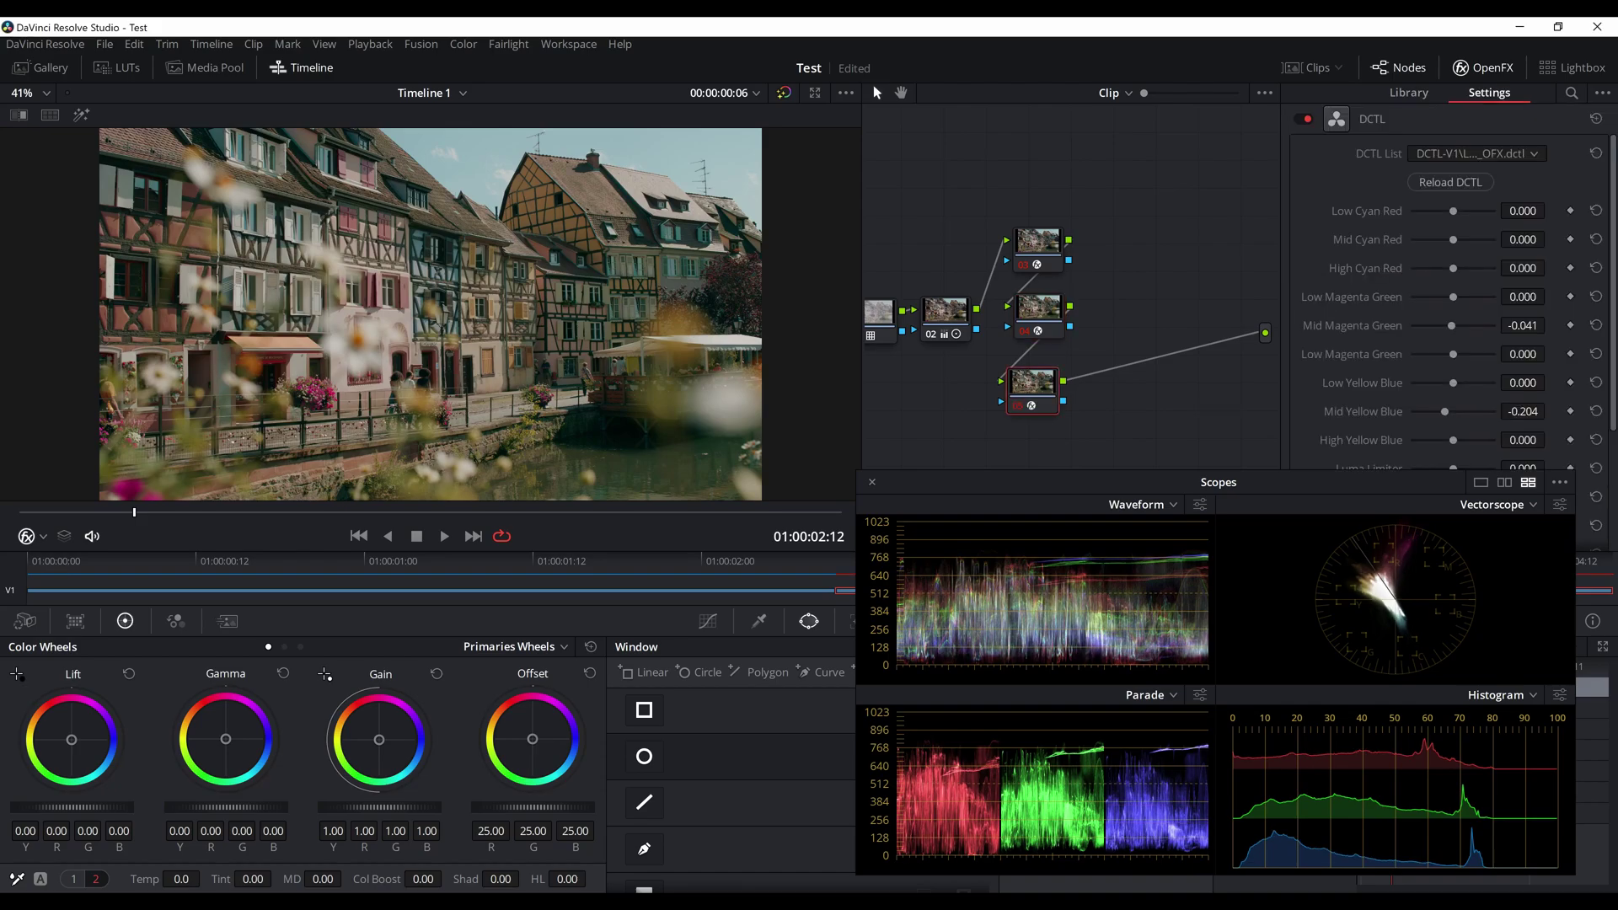
{"action": "left_click", "coordinate": [1596, 119]}
{"action": "scroll", "coordinate": [1450, 295], "scroll_direction": "down", "scroll_amount": 2}
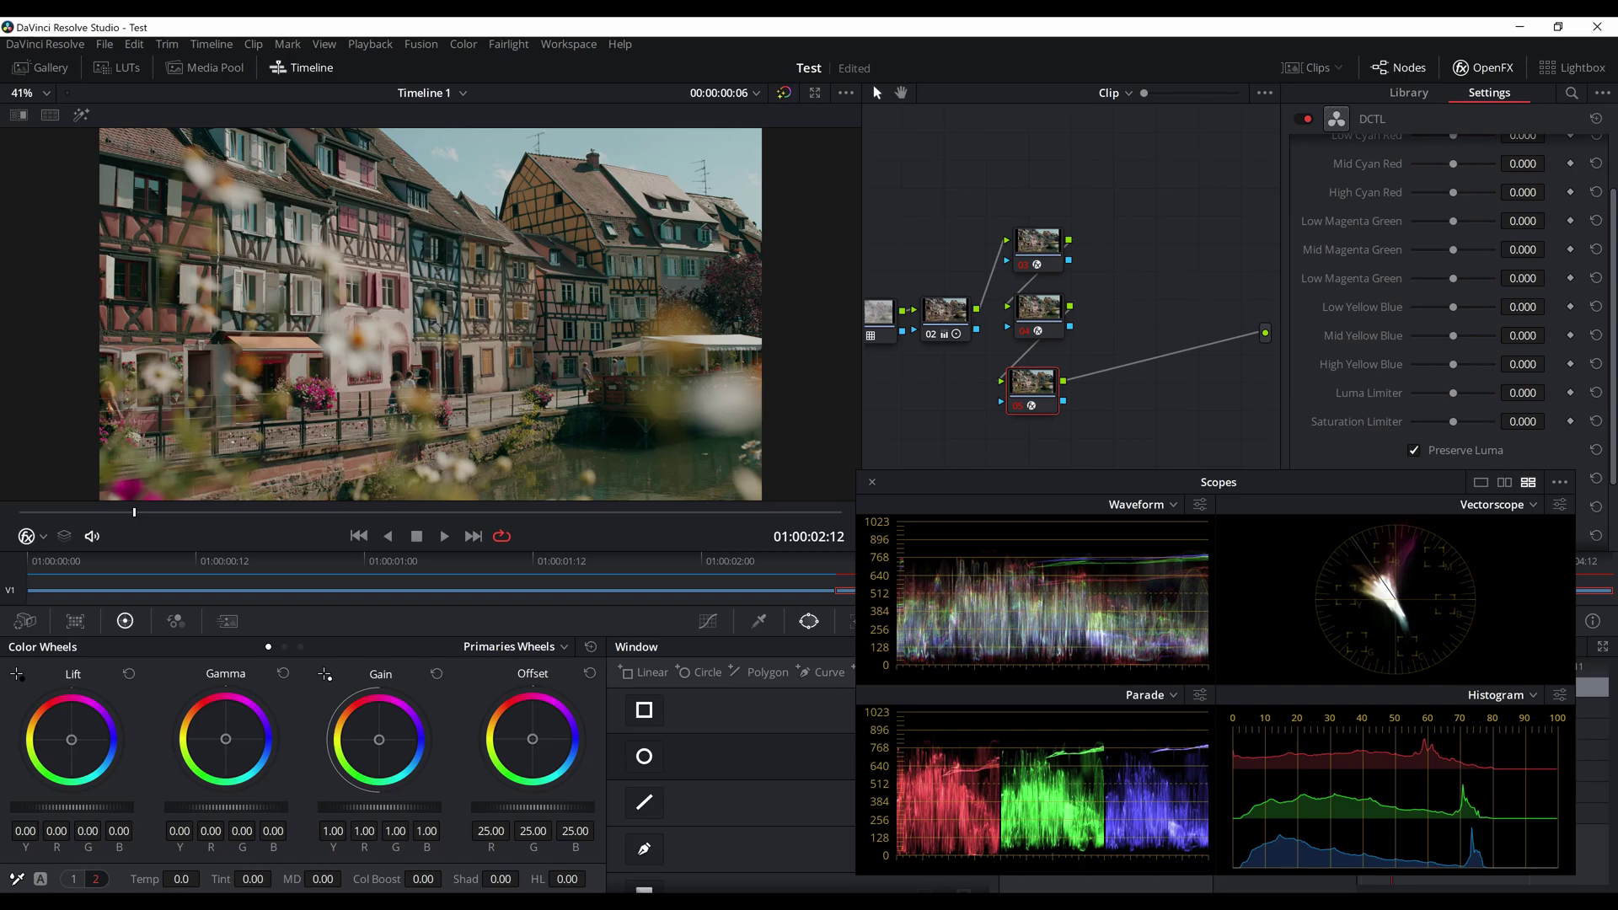
{"action": "left_click_drag", "start_coordinate": [1453, 365], "coordinate": [1441, 364]}
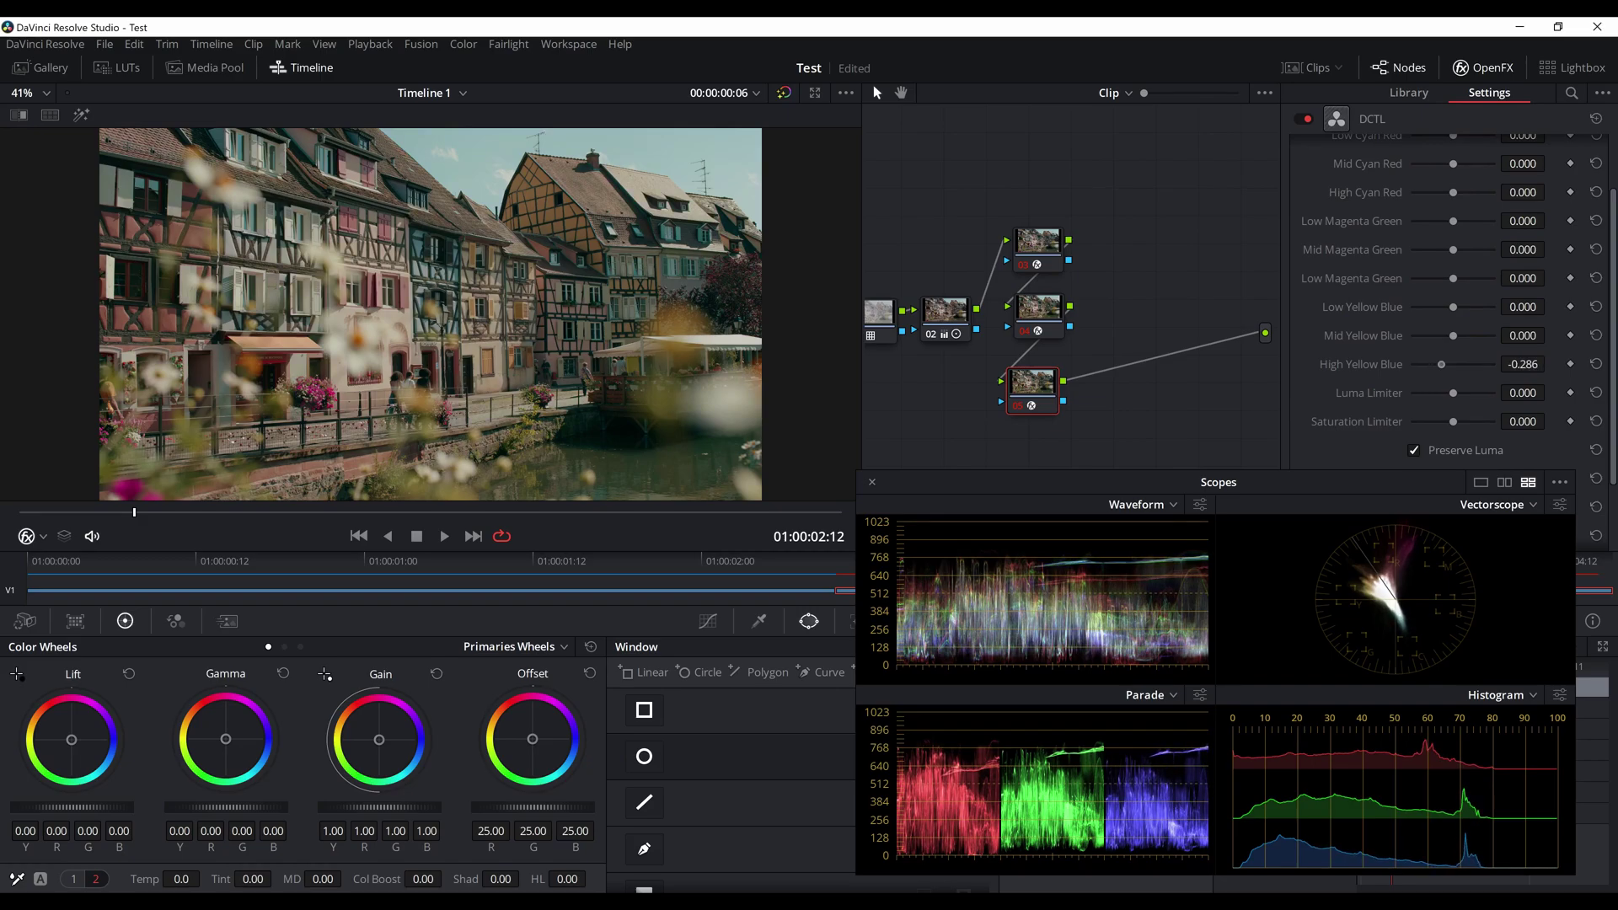
{"action": "left_click_drag", "start_coordinate": [1033, 387], "coordinate": [1040, 377]}
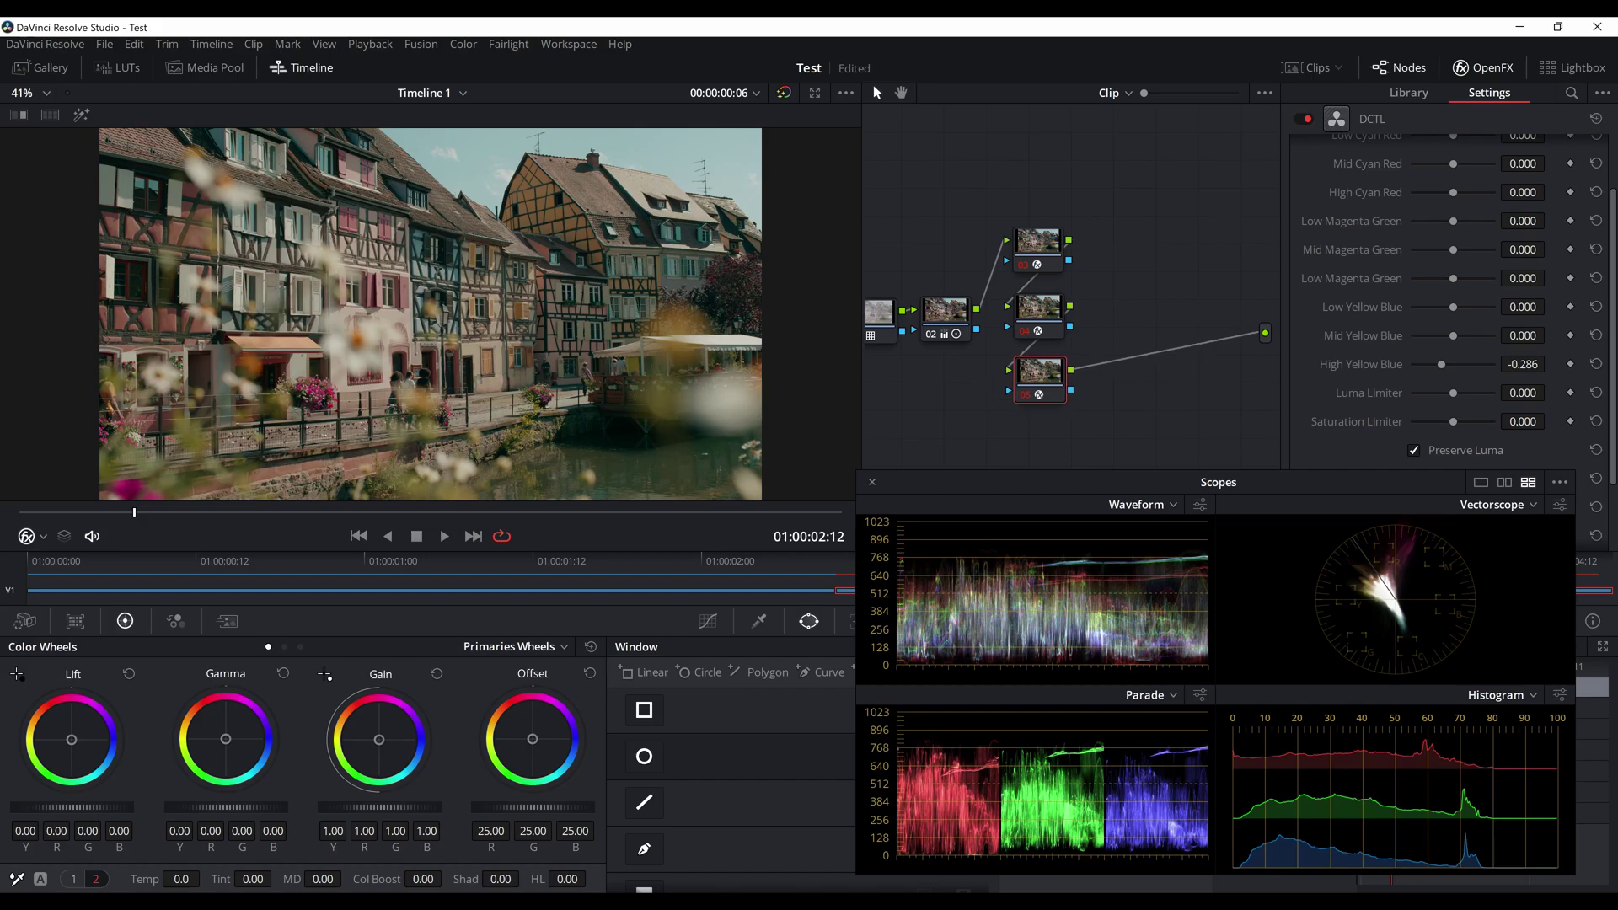
Step: Toggle the DCTL nodes off and on to compare the image, and close the effects library
{"action": "key", "text": "ctrl+d"}
{"action": "key", "text": "ctrl+d"}
{"action": "left_click", "coordinate": [1024, 331]}
{"action": "key", "text": "ctrl+d"}
{"action": "key", "text": "ctrl+d"}
{"action": "key", "text": "ctrl+d"}
{"action": "left_click", "coordinate": [1482, 68]}
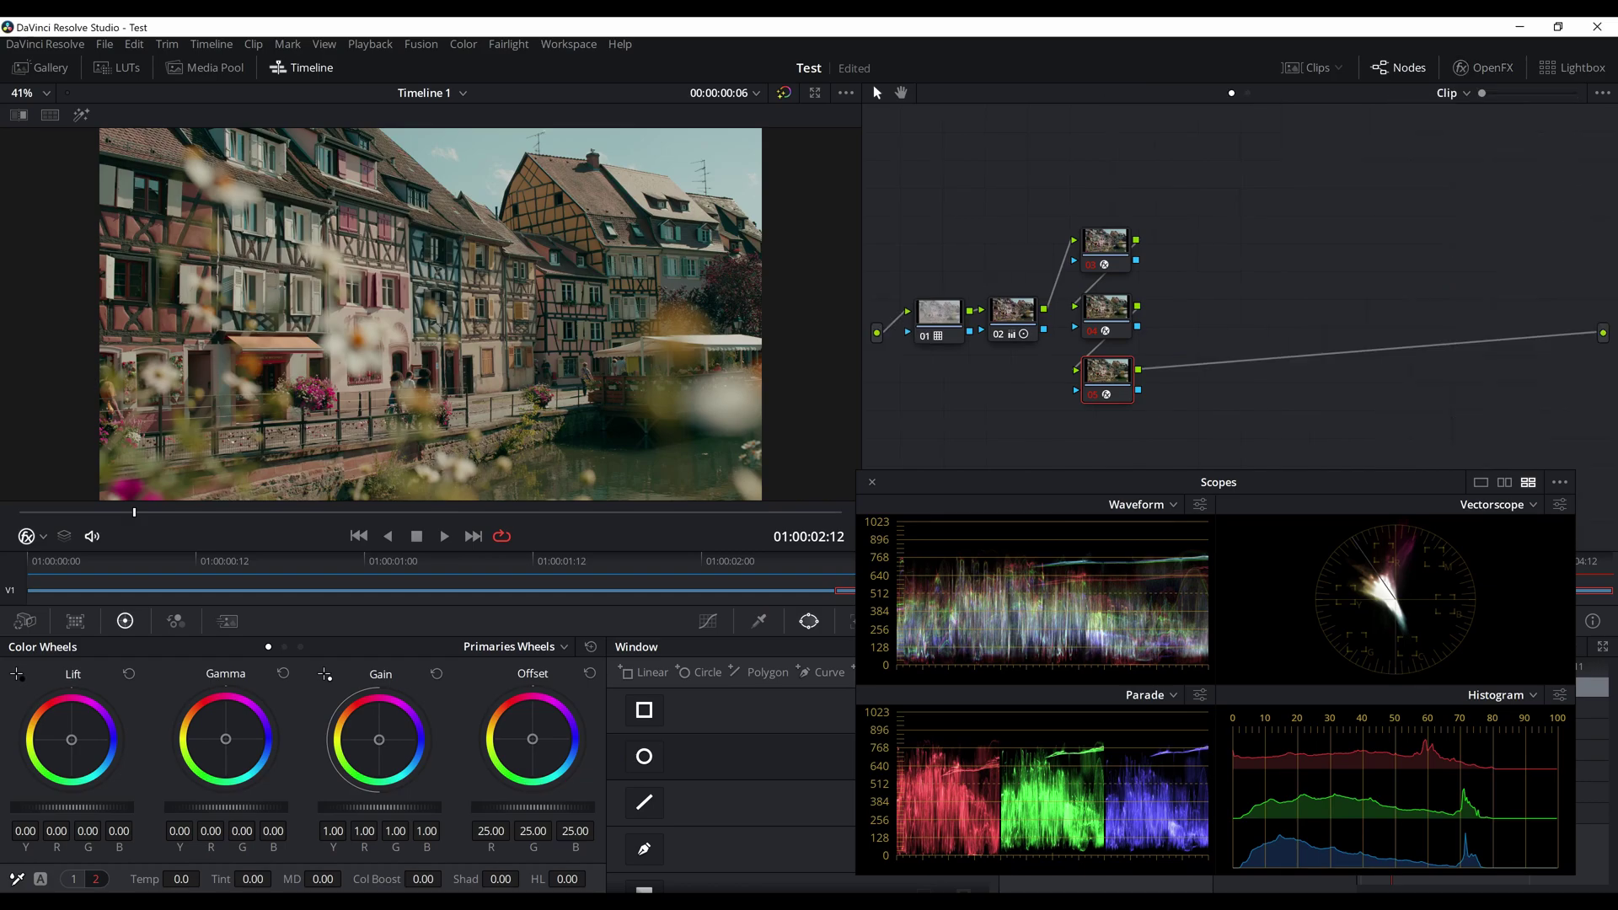
Step: Set the Color Boost on node 02 to 2.00, keeping the scopes clear of the node graph and the adjustment values
{"action": "left_click_drag", "start_coordinate": [1107, 374], "coordinate": [1108, 374]}
{"action": "left_click_drag", "start_coordinate": [1137, 483], "coordinate": [1152, 526]}
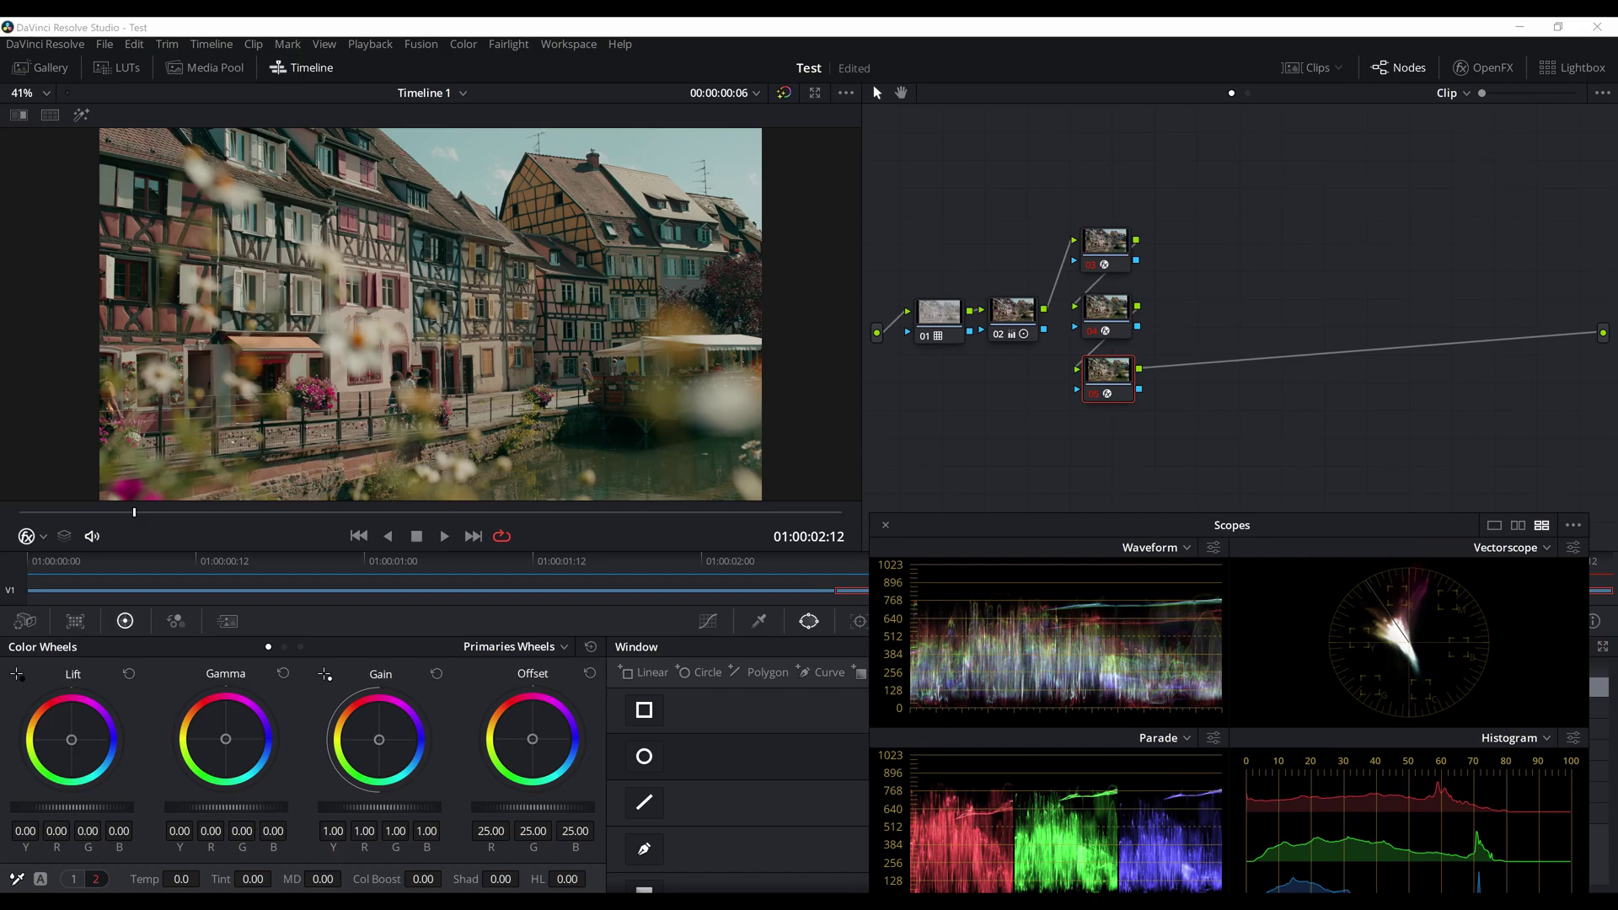
{"action": "left_click", "coordinate": [1013, 313]}
{"action": "left_click_drag", "start_coordinate": [1233, 525], "coordinate": [1237, 457]}
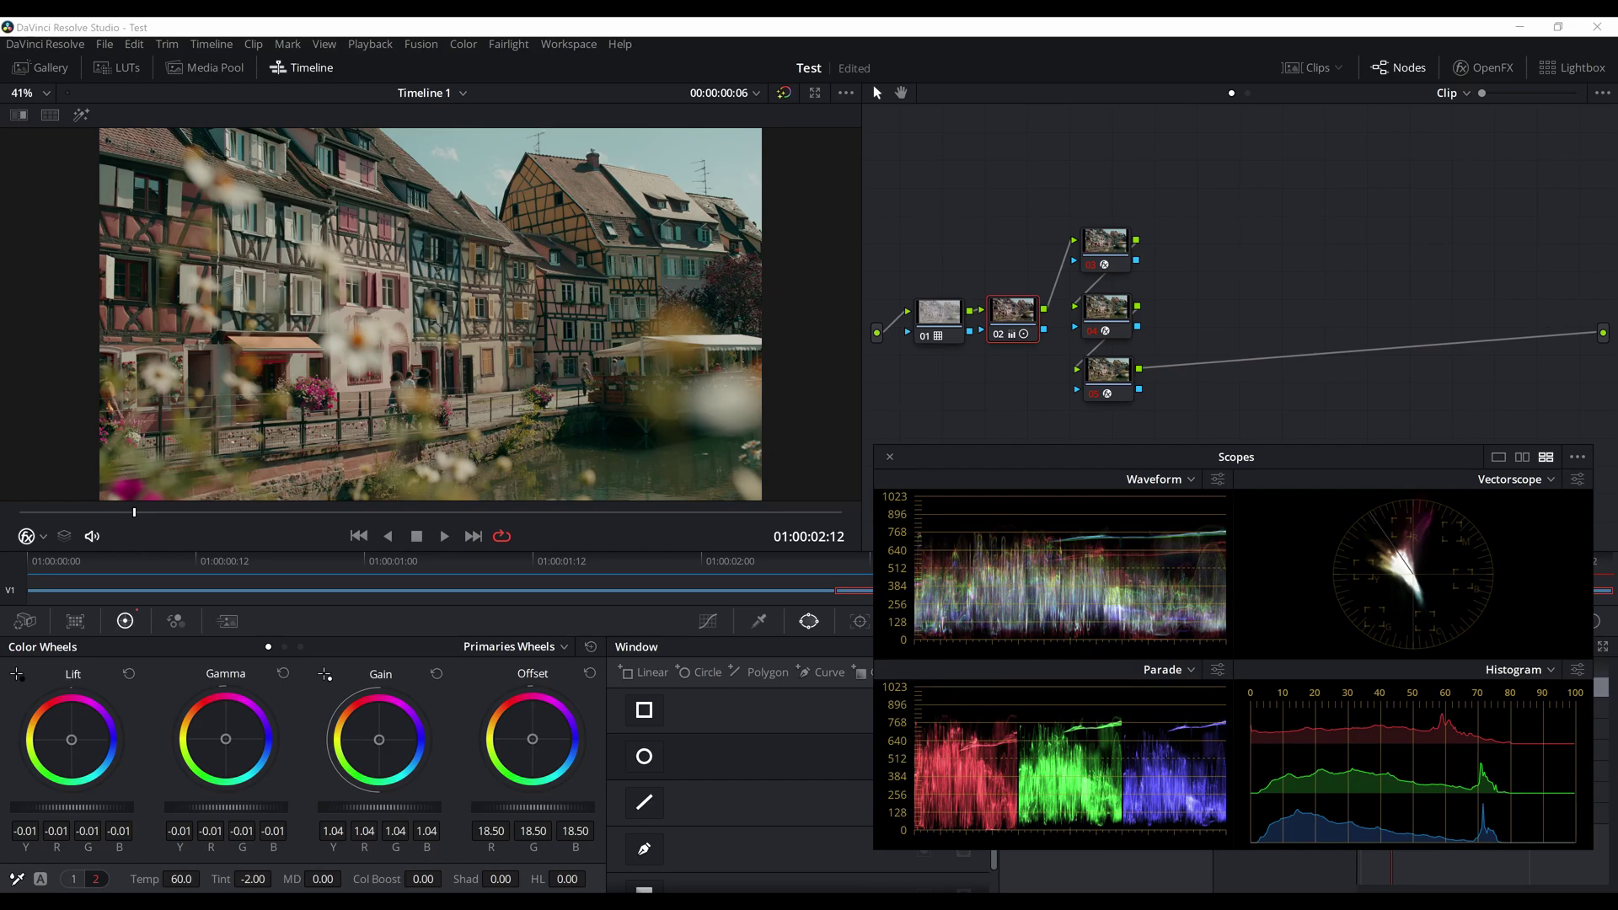
{"action": "left_click_drag", "start_coordinate": [423, 879], "coordinate": [432, 879]}
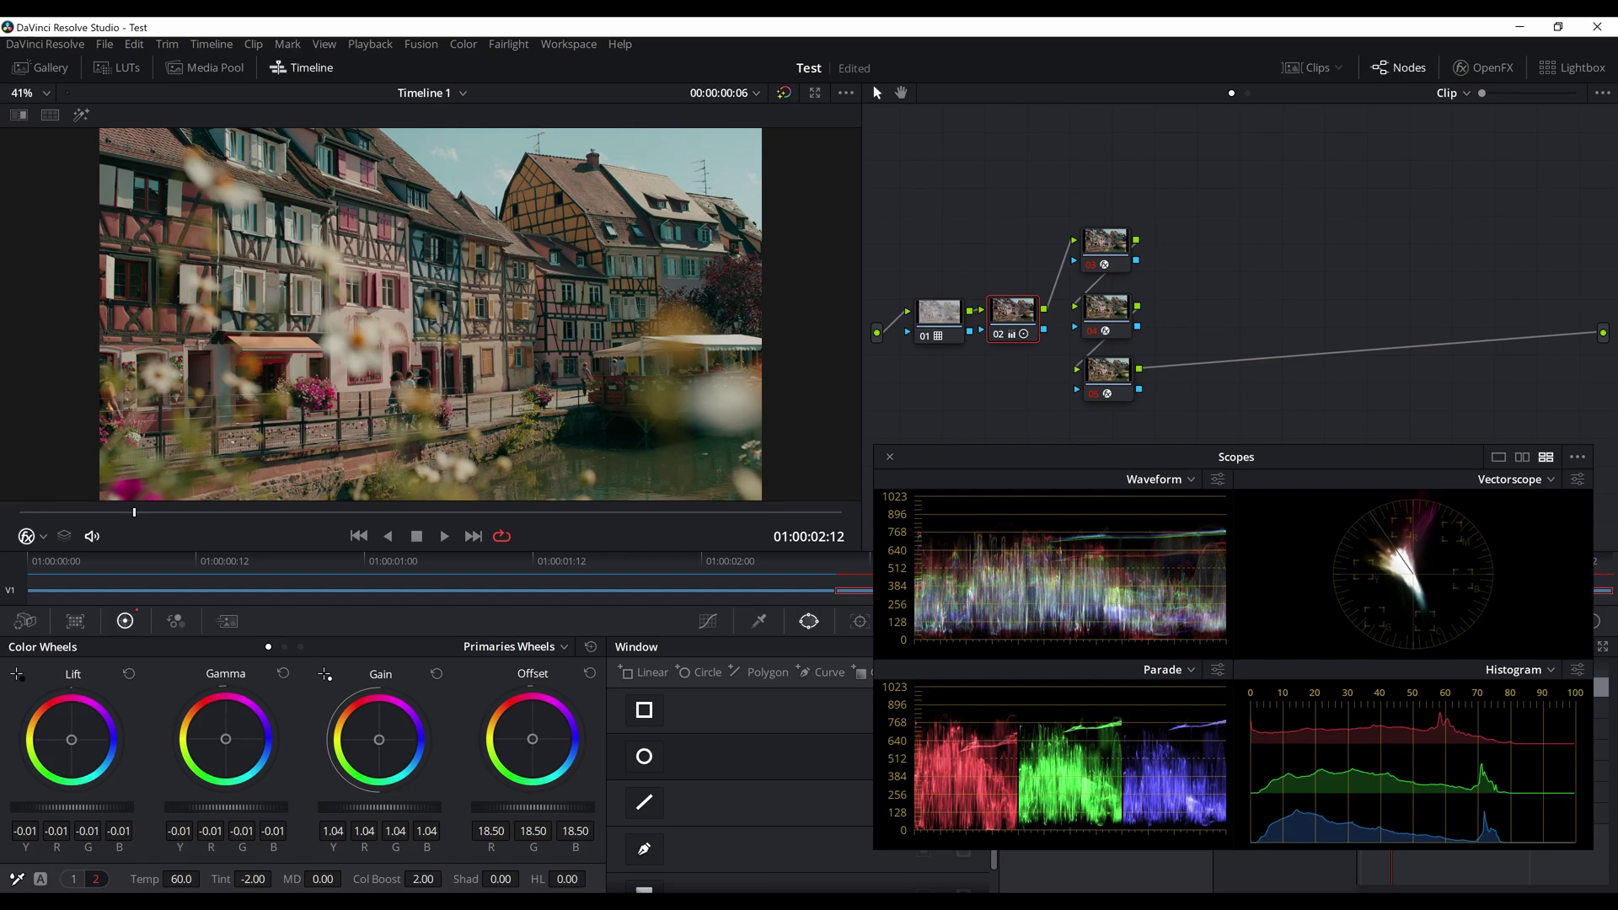
Step: Add serial node 06 after node 05, place it beside the column and add circle windows to it
{"action": "left_click", "coordinate": [1108, 373]}
{"action": "key", "text": "alt+s"}
{"action": "left_click_drag", "start_coordinate": [1191, 374], "coordinate": [1202, 326]}
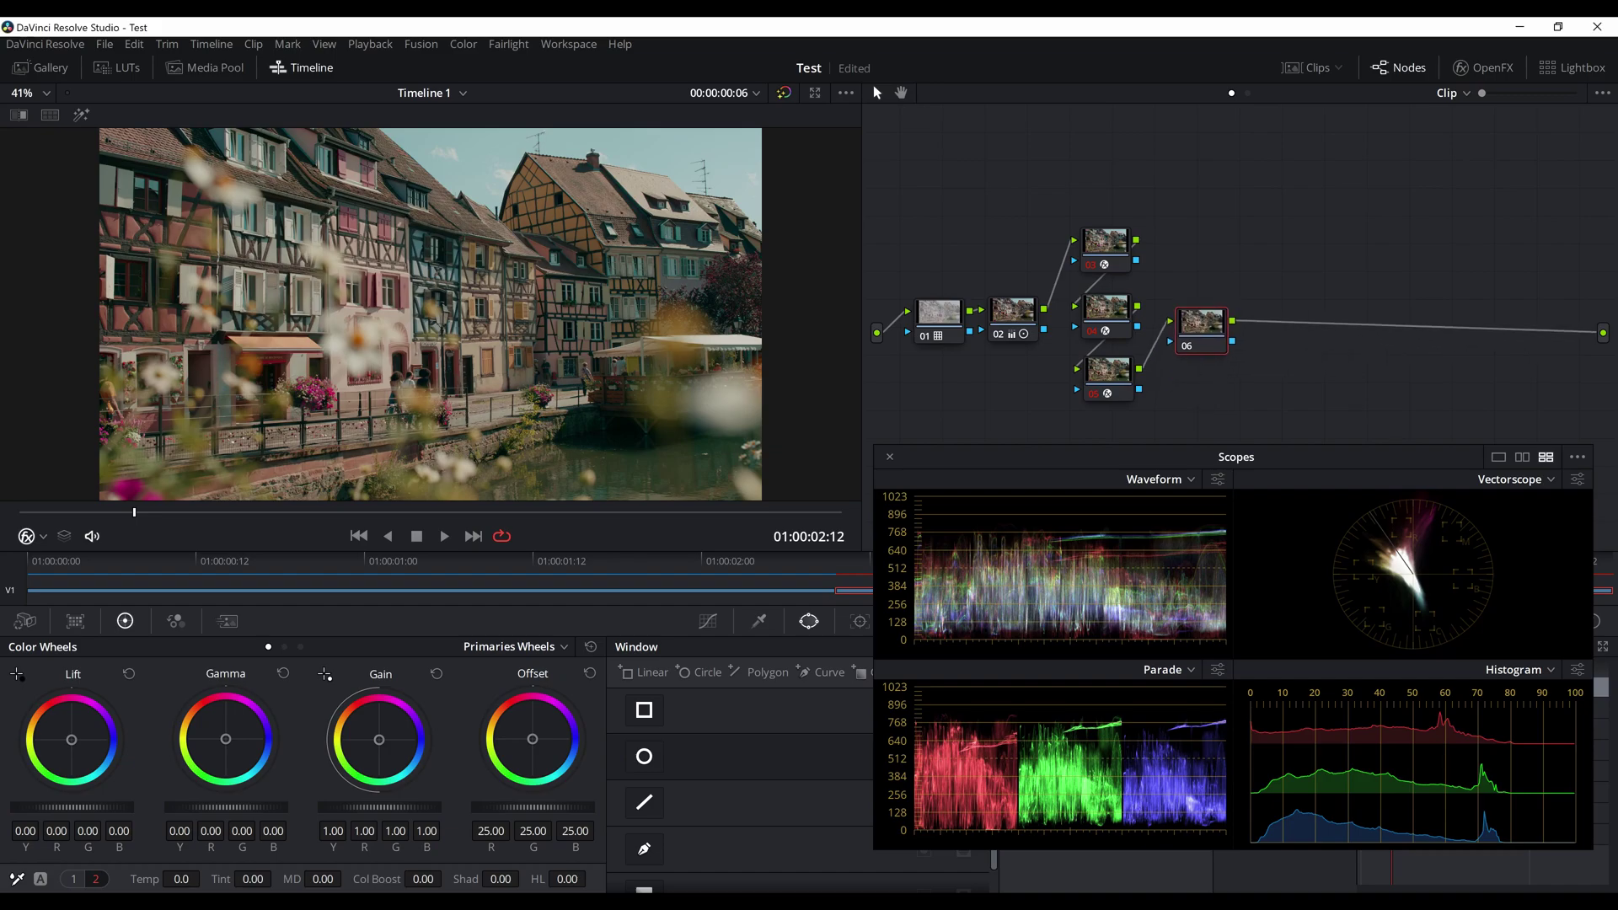
{"action": "left_click", "coordinate": [701, 672]}
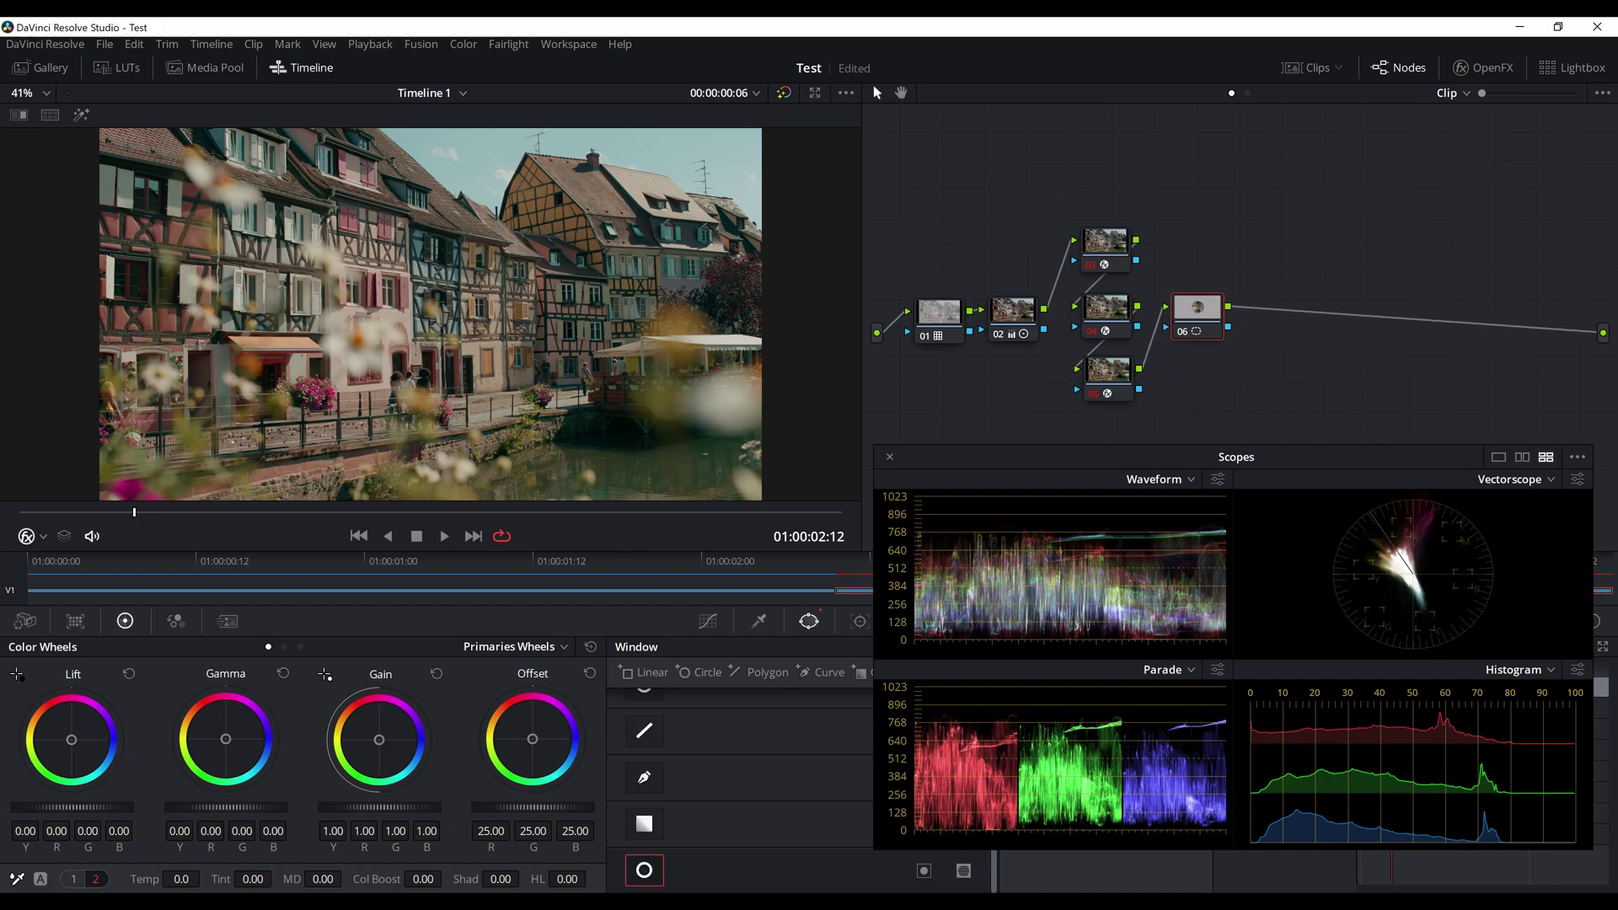
{"action": "left_click", "coordinate": [701, 672]}
{"action": "scroll", "coordinate": [362, 333], "scroll_direction": "down", "scroll_amount": 2}
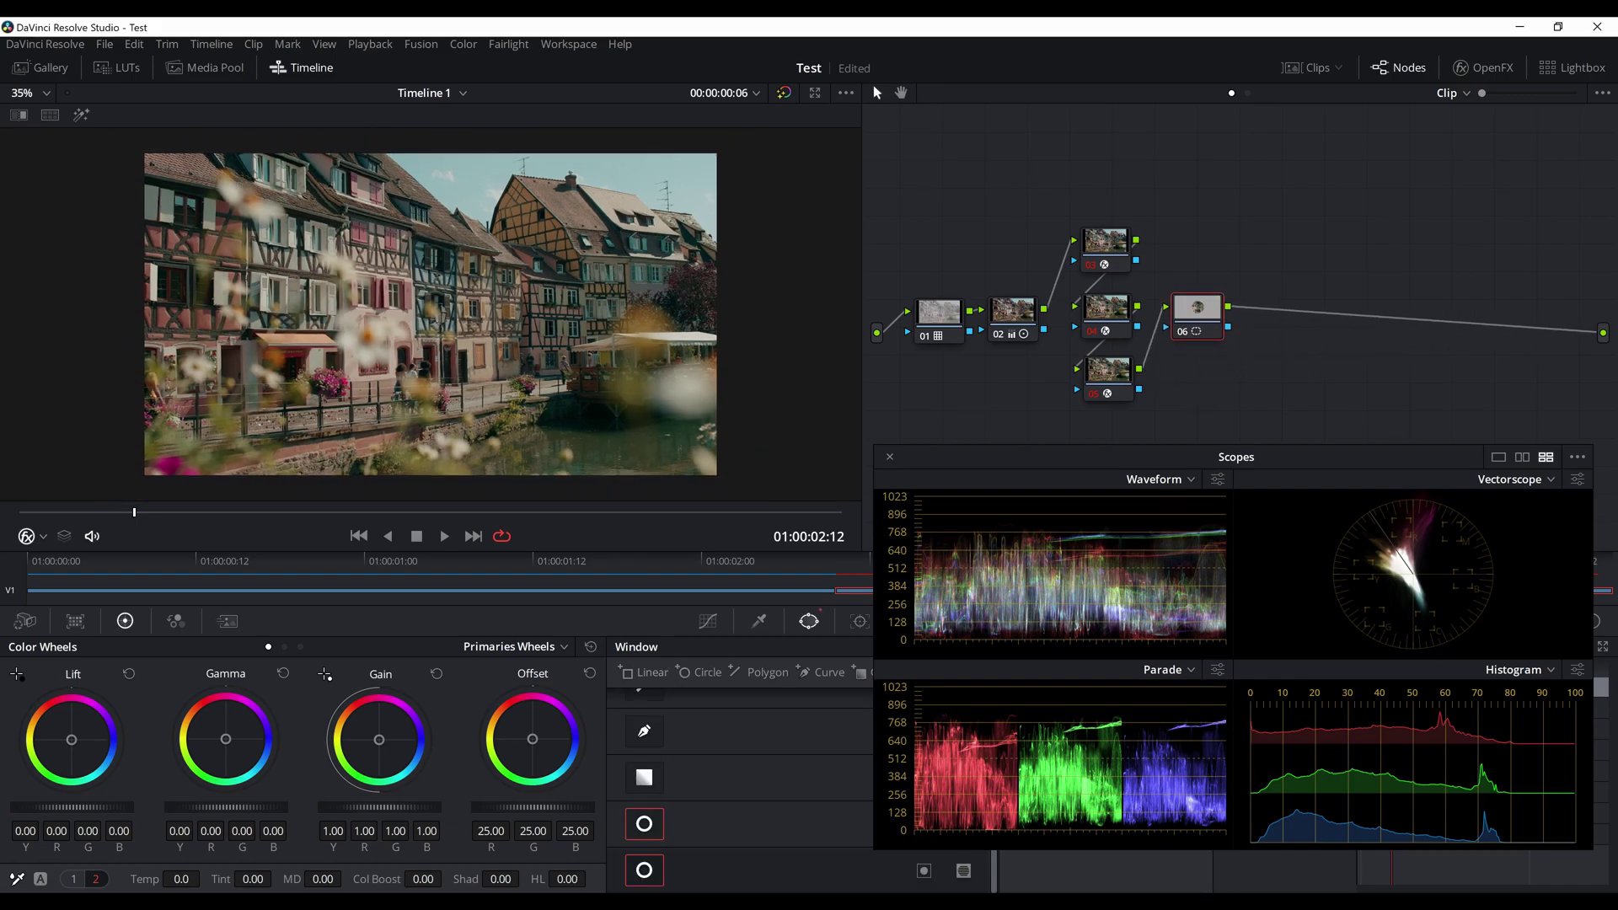
Step: Show the Power Window overlay and reshape the circle on node 06 into a wide ellipse across most of the frame, with softness 36.00
{"action": "left_click", "coordinate": [35, 536]}
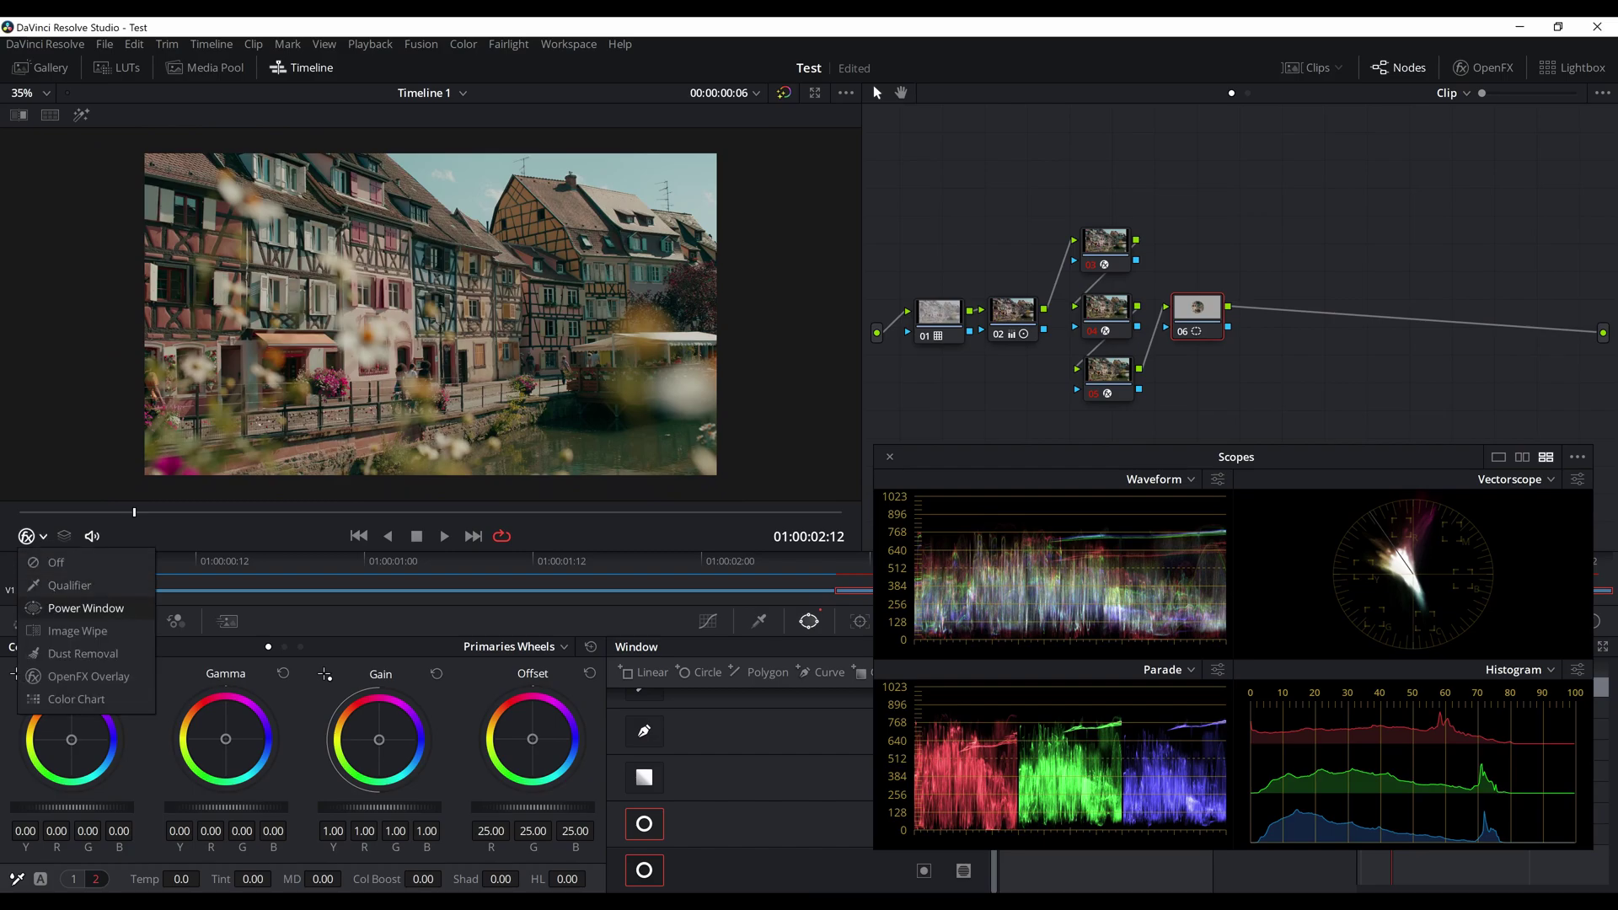
{"action": "left_click", "coordinate": [76, 610]}
{"action": "left_click_drag", "start_coordinate": [517, 314], "coordinate": [678, 313]}
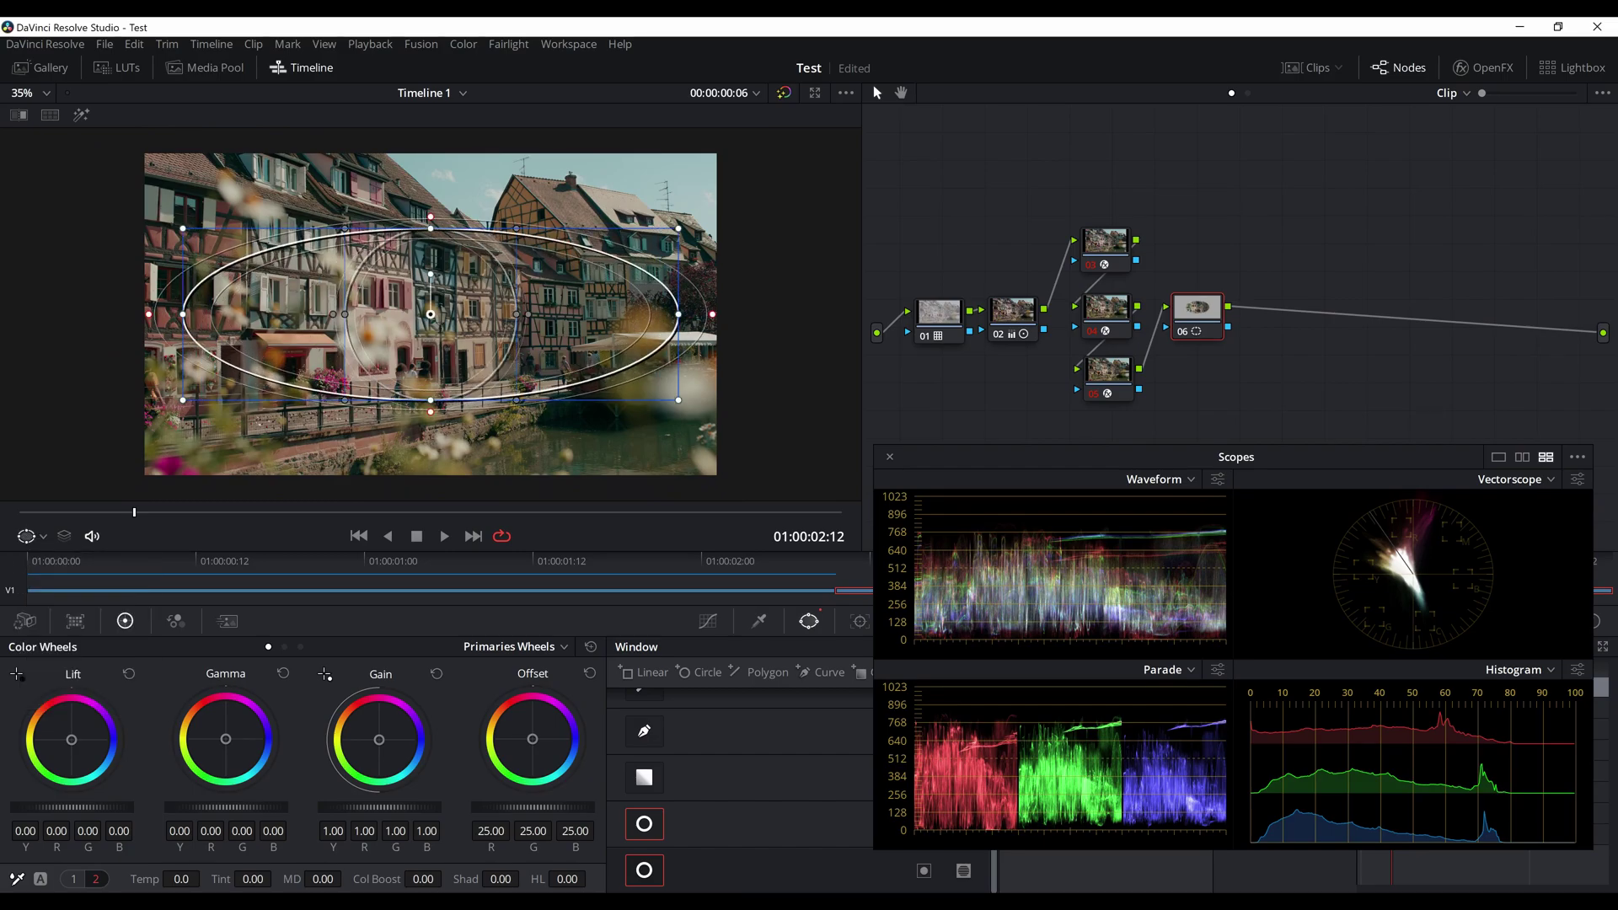
{"action": "left_click_drag", "start_coordinate": [431, 228], "coordinate": [431, 66]}
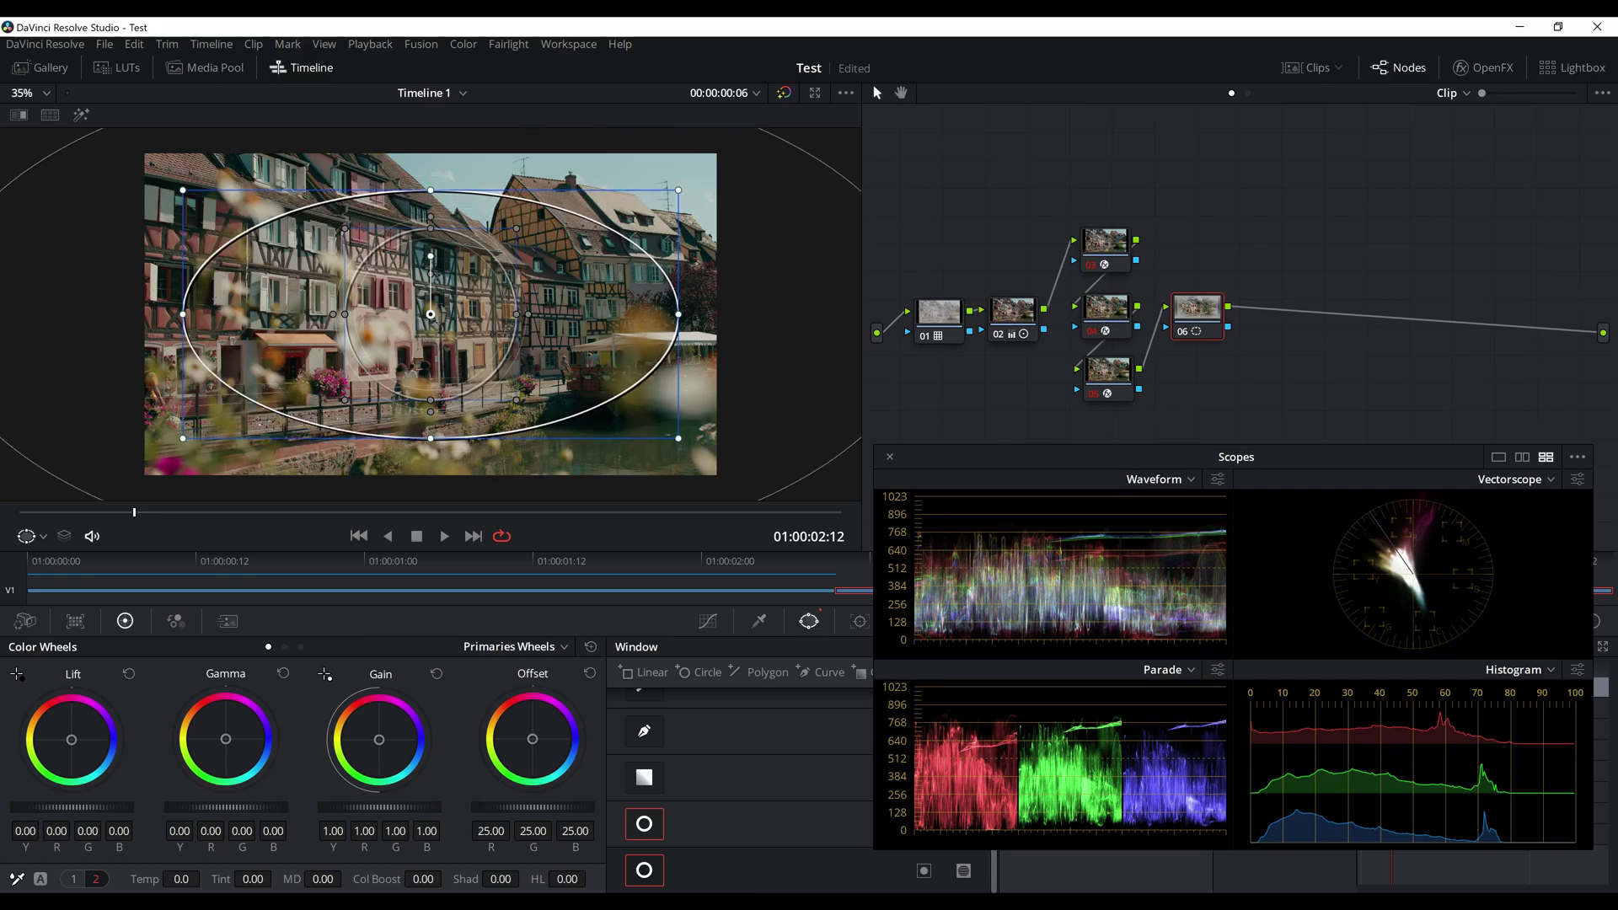
Step: Move the scopes off the window list and disable the extra circle window, leaving only the large soft ellipse active on node 06
{"action": "left_click_drag", "start_coordinate": [1236, 457], "coordinate": [1353, 356]}
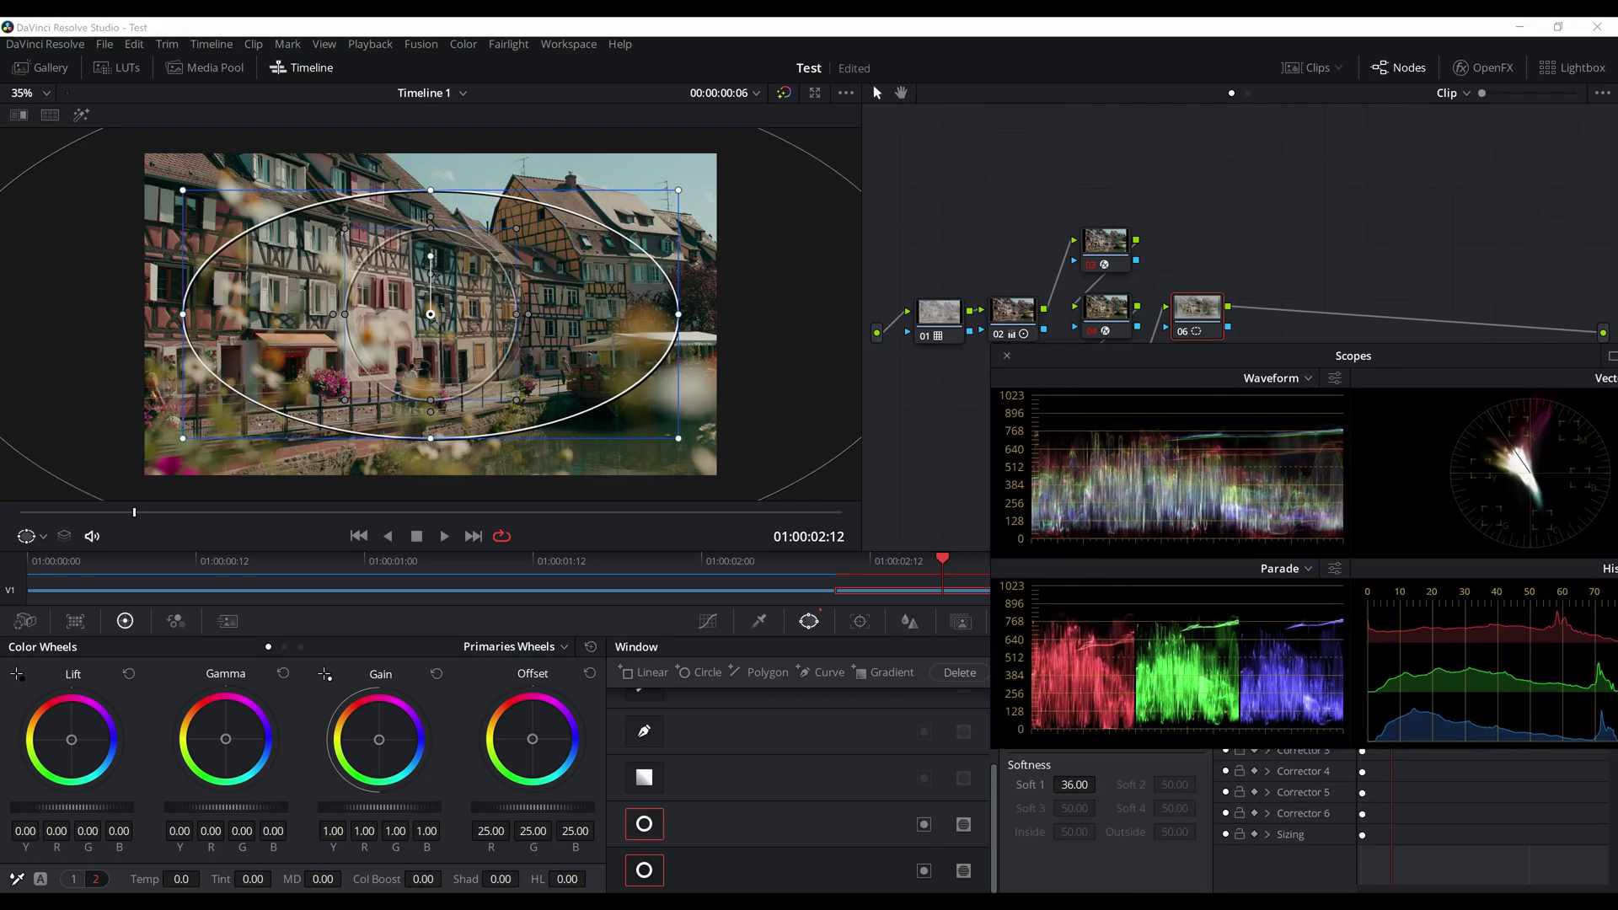
{"action": "left_click", "coordinate": [644, 824]}
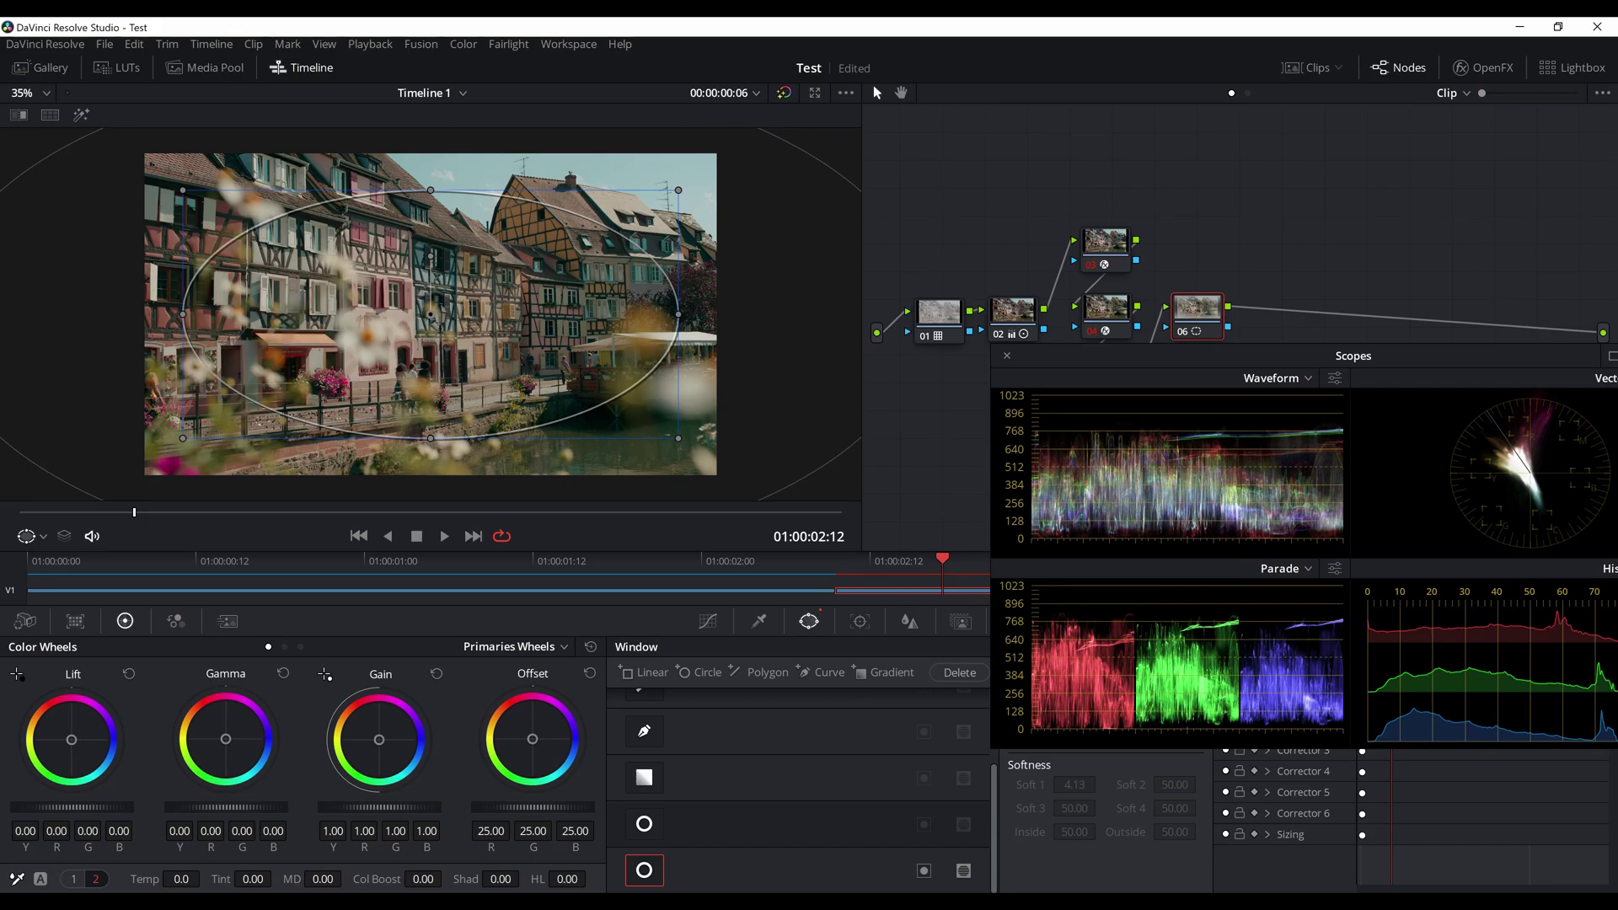
{"action": "left_click", "coordinate": [644, 871]}
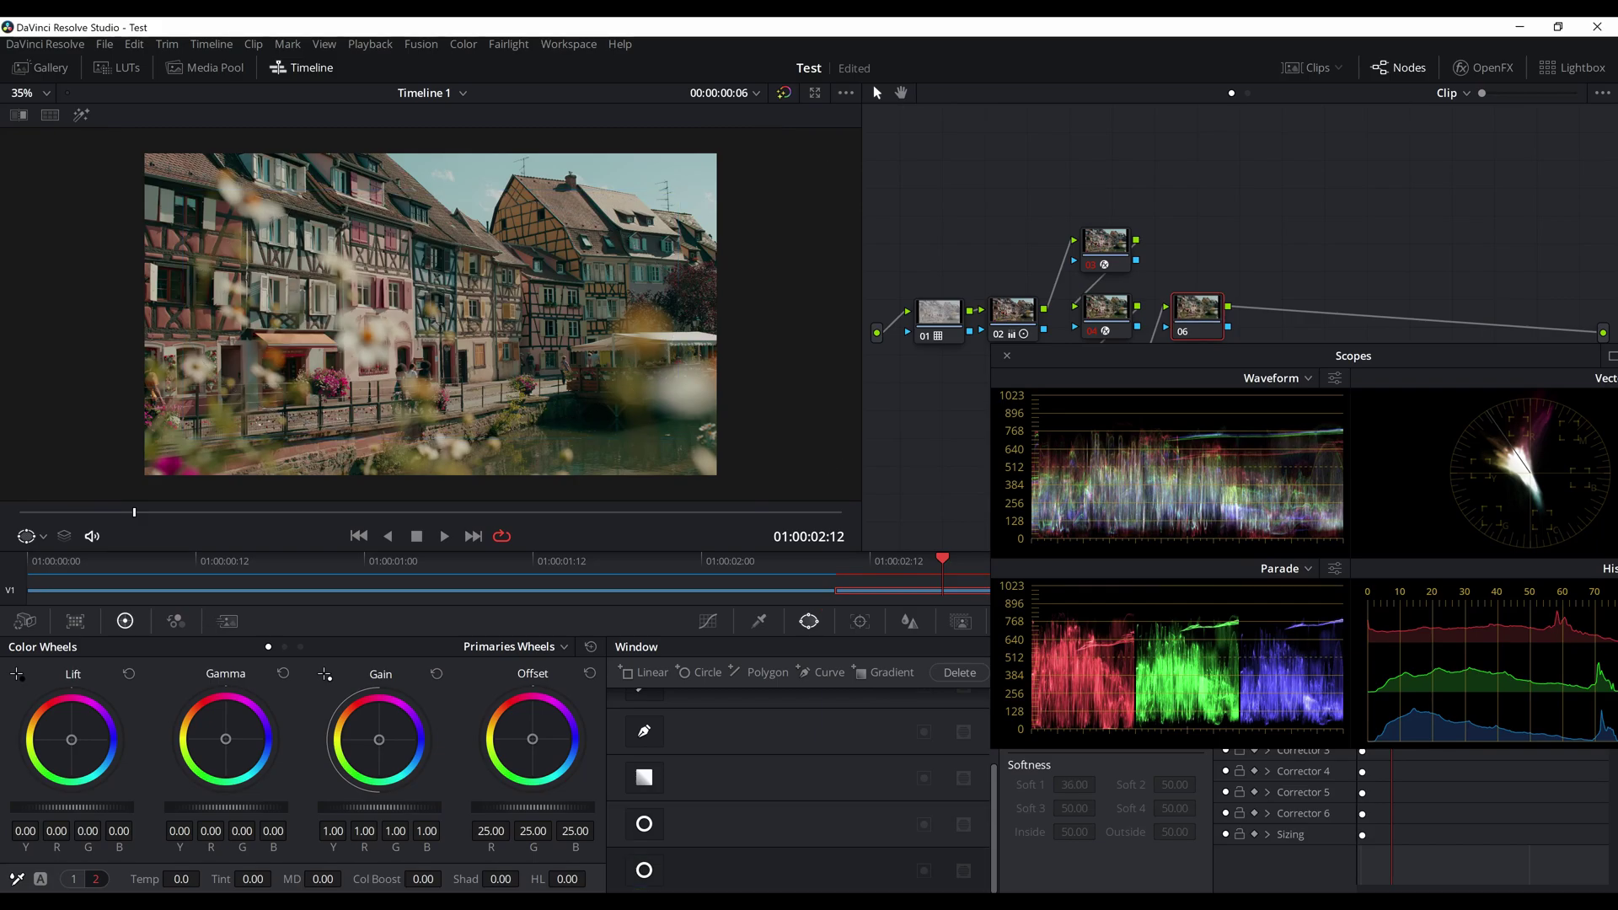
{"action": "left_click", "coordinate": [644, 869]}
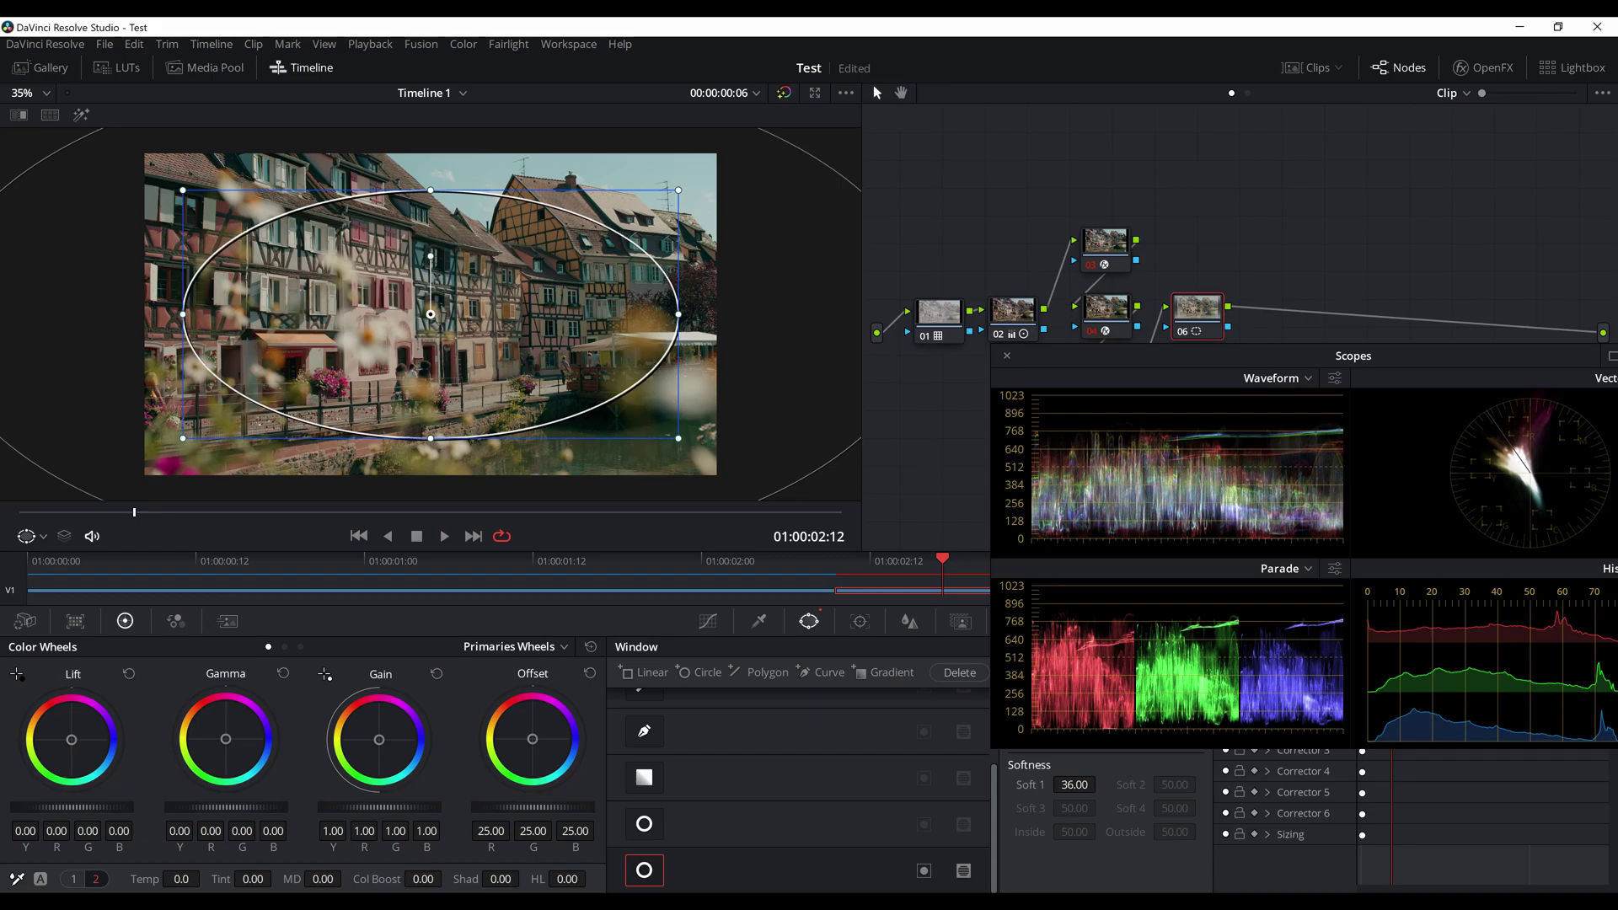
Step: Add an outside node to node 06 and place it directly below that node
{"action": "left_click", "coordinate": [463, 44]}
{"action": "mouse_move", "coordinate": [506, 64]}
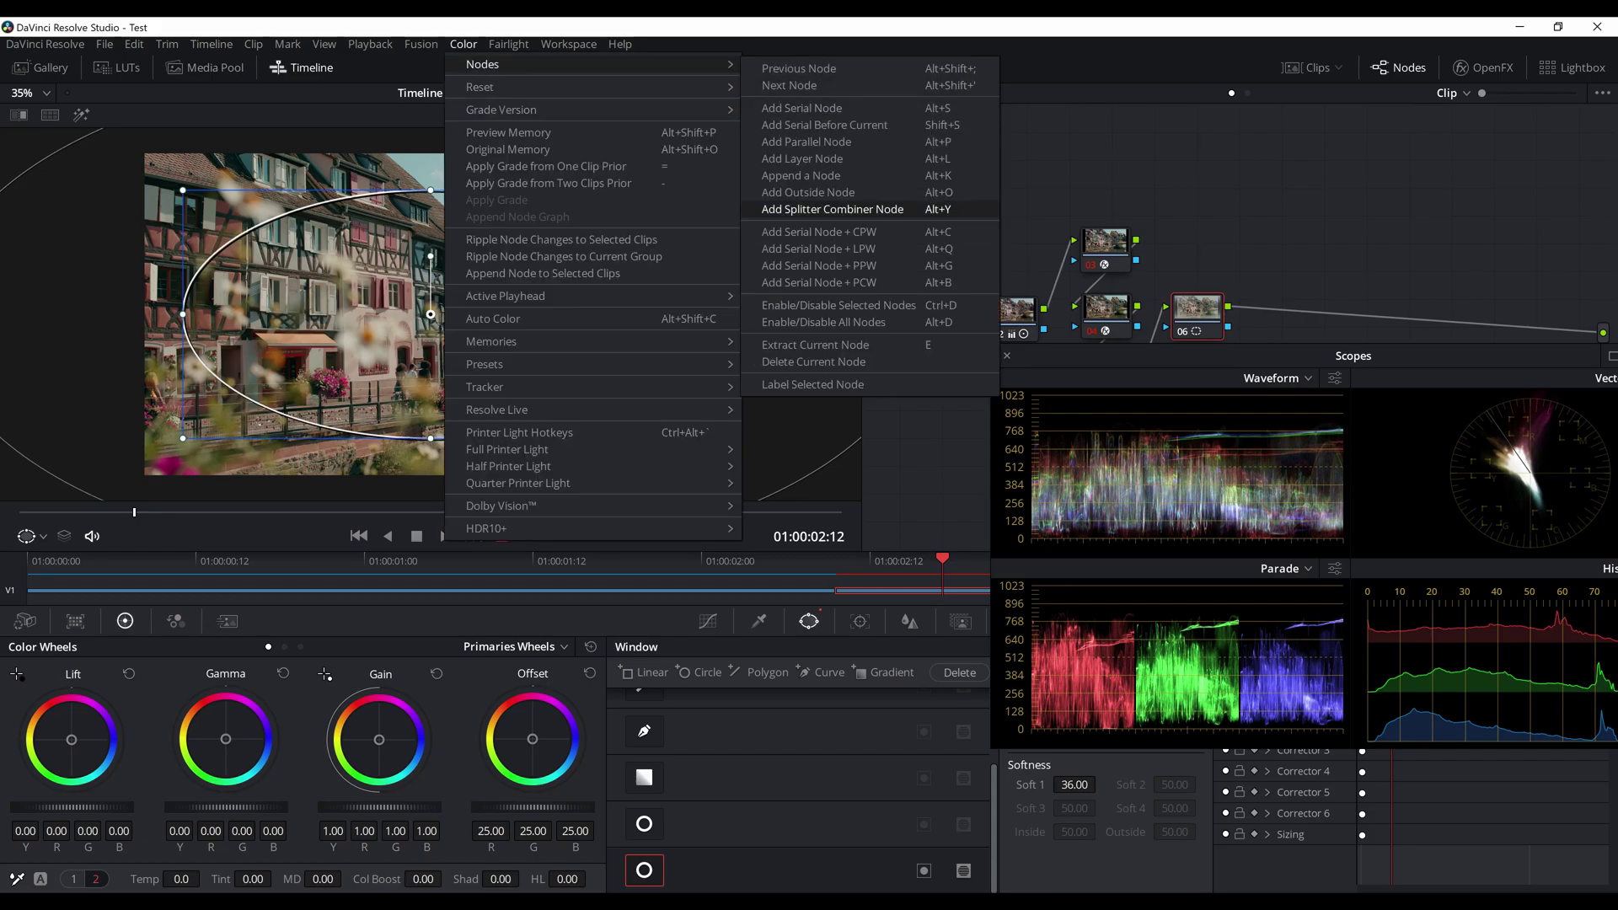
{"action": "left_click", "coordinate": [808, 192]}
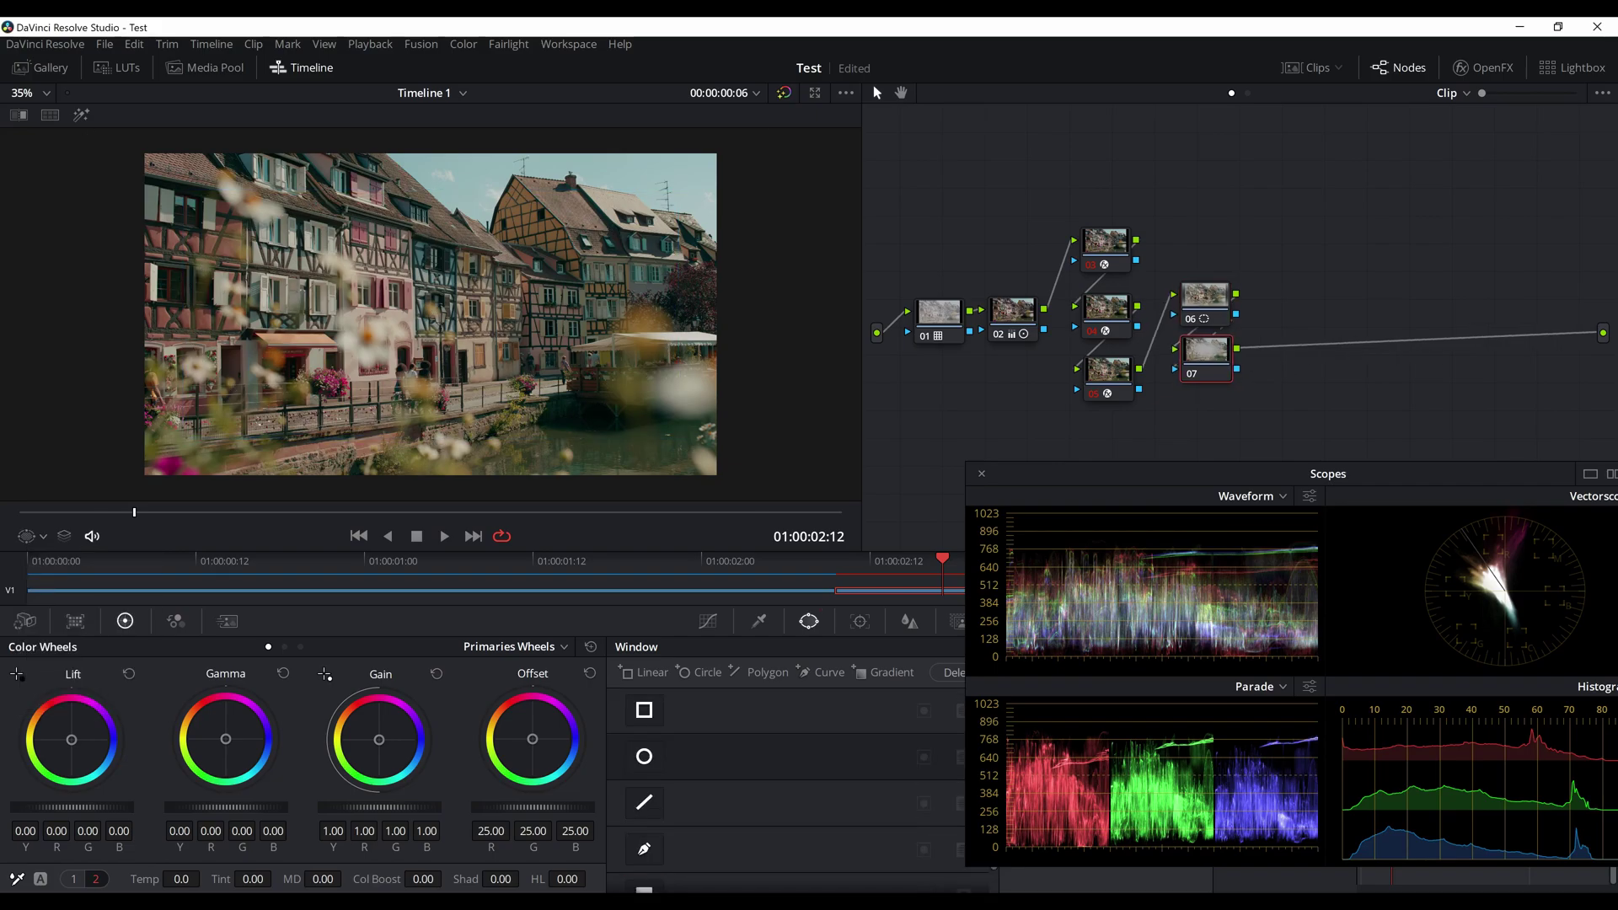
Step: Darken outside node 07 by lowering its master Gamma to -0.01 on all channels, comparing the node on and off
{"action": "left_click_drag", "start_coordinate": [226, 807], "coordinate": [209, 807]}
{"action": "left_click", "coordinate": [591, 647]}
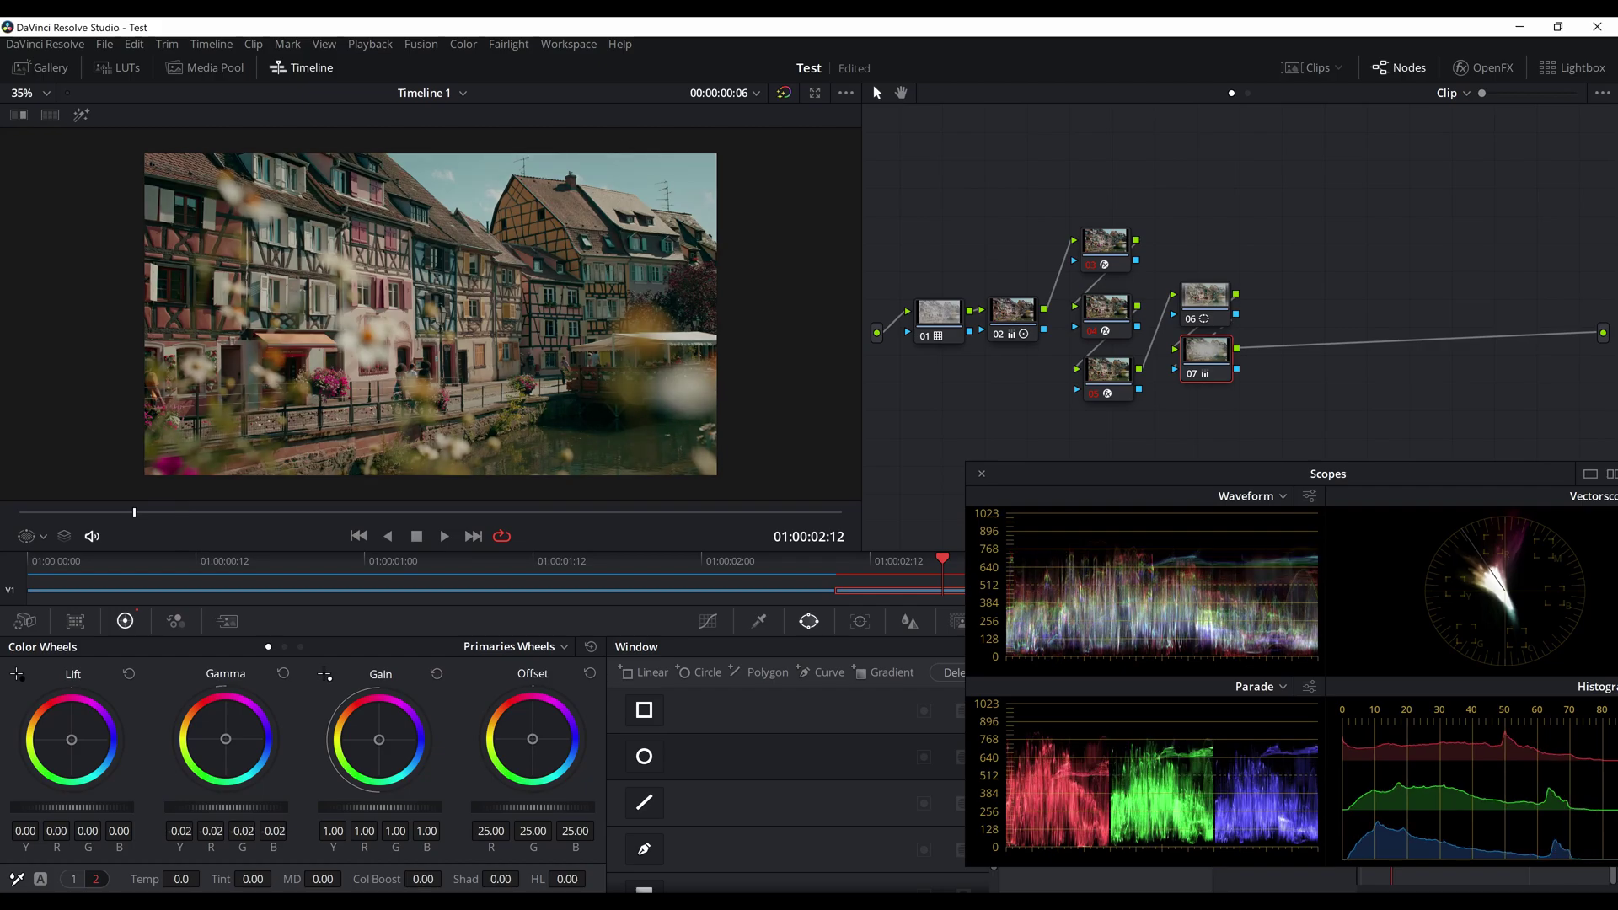
{"action": "key", "text": "ctrl+d"}
{"action": "key", "text": "ctrl+d"}
{"action": "left_click", "coordinate": [591, 646]}
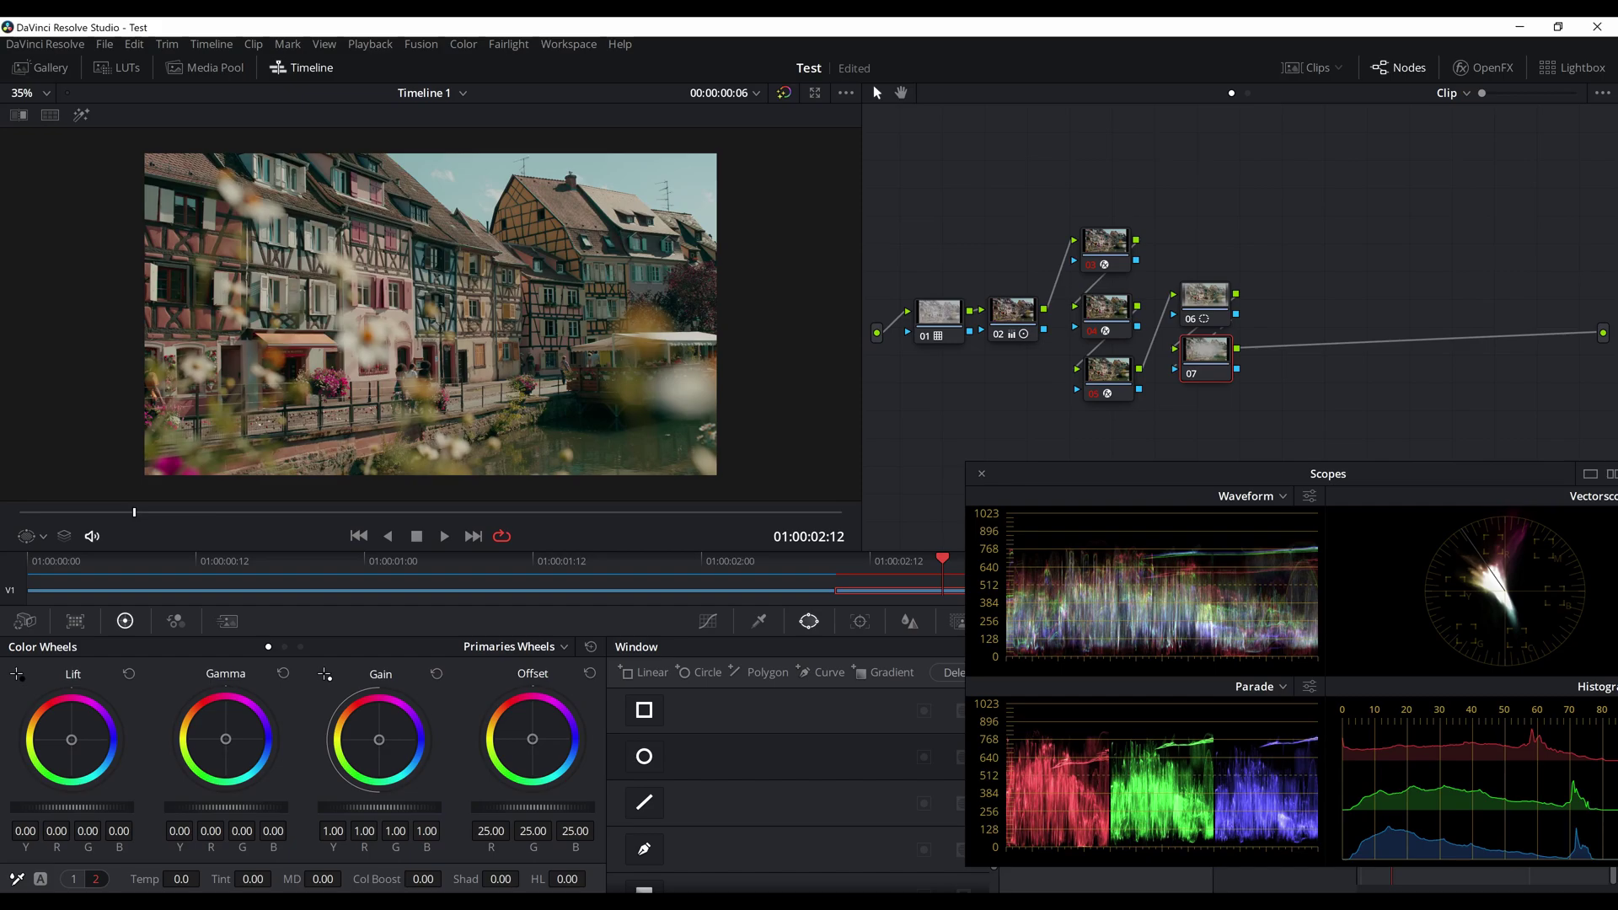
{"action": "left_click_drag", "start_coordinate": [226, 808], "coordinate": [218, 807]}
Step: Apply the Frequency Separation effect from BaldavengerOFX to window node 06
{"action": "left_click", "coordinate": [1205, 297]}
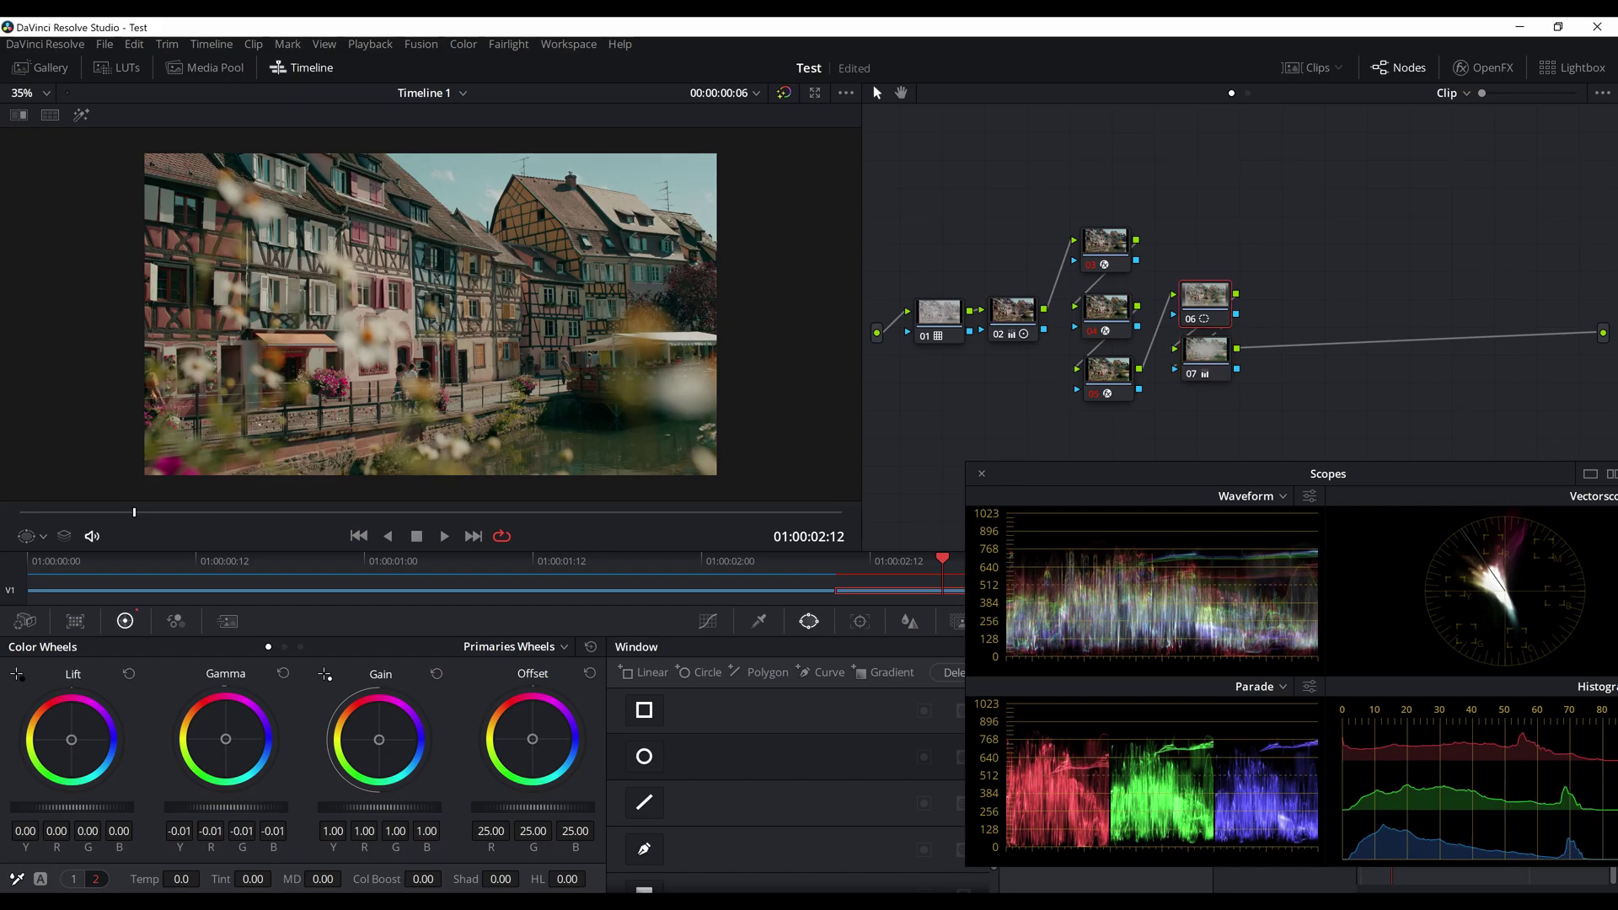
{"action": "left_click_drag", "start_coordinate": [1214, 474], "coordinate": [1072, 458]}
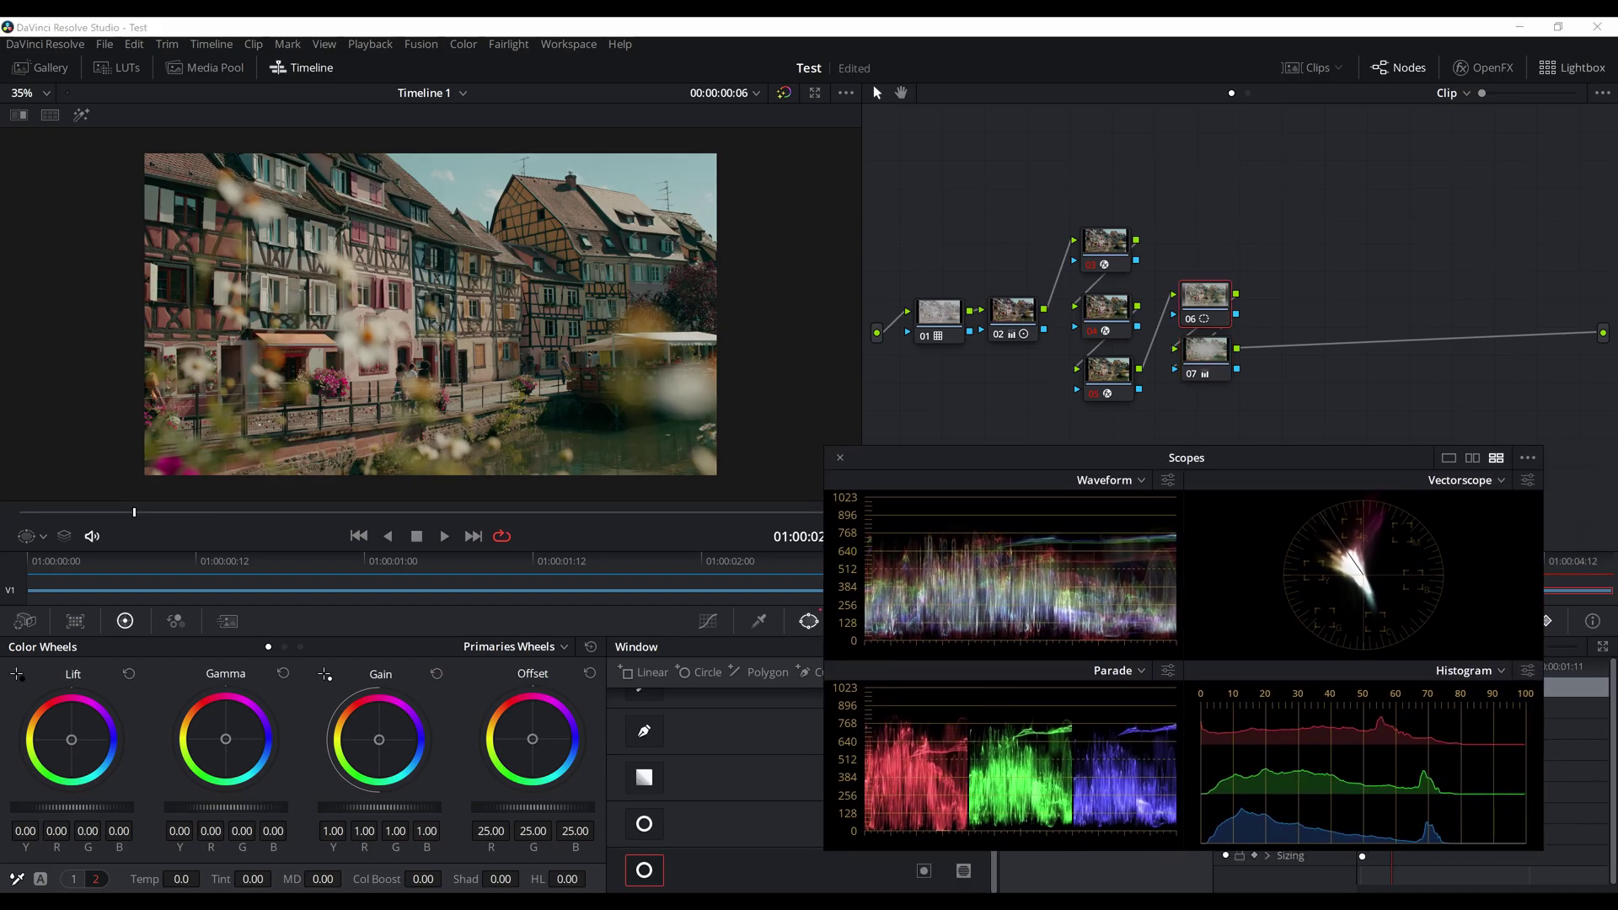
{"action": "left_click", "coordinate": [1483, 67]}
{"action": "scroll", "coordinate": [1445, 379], "scroll_direction": "down", "scroll_amount": 15}
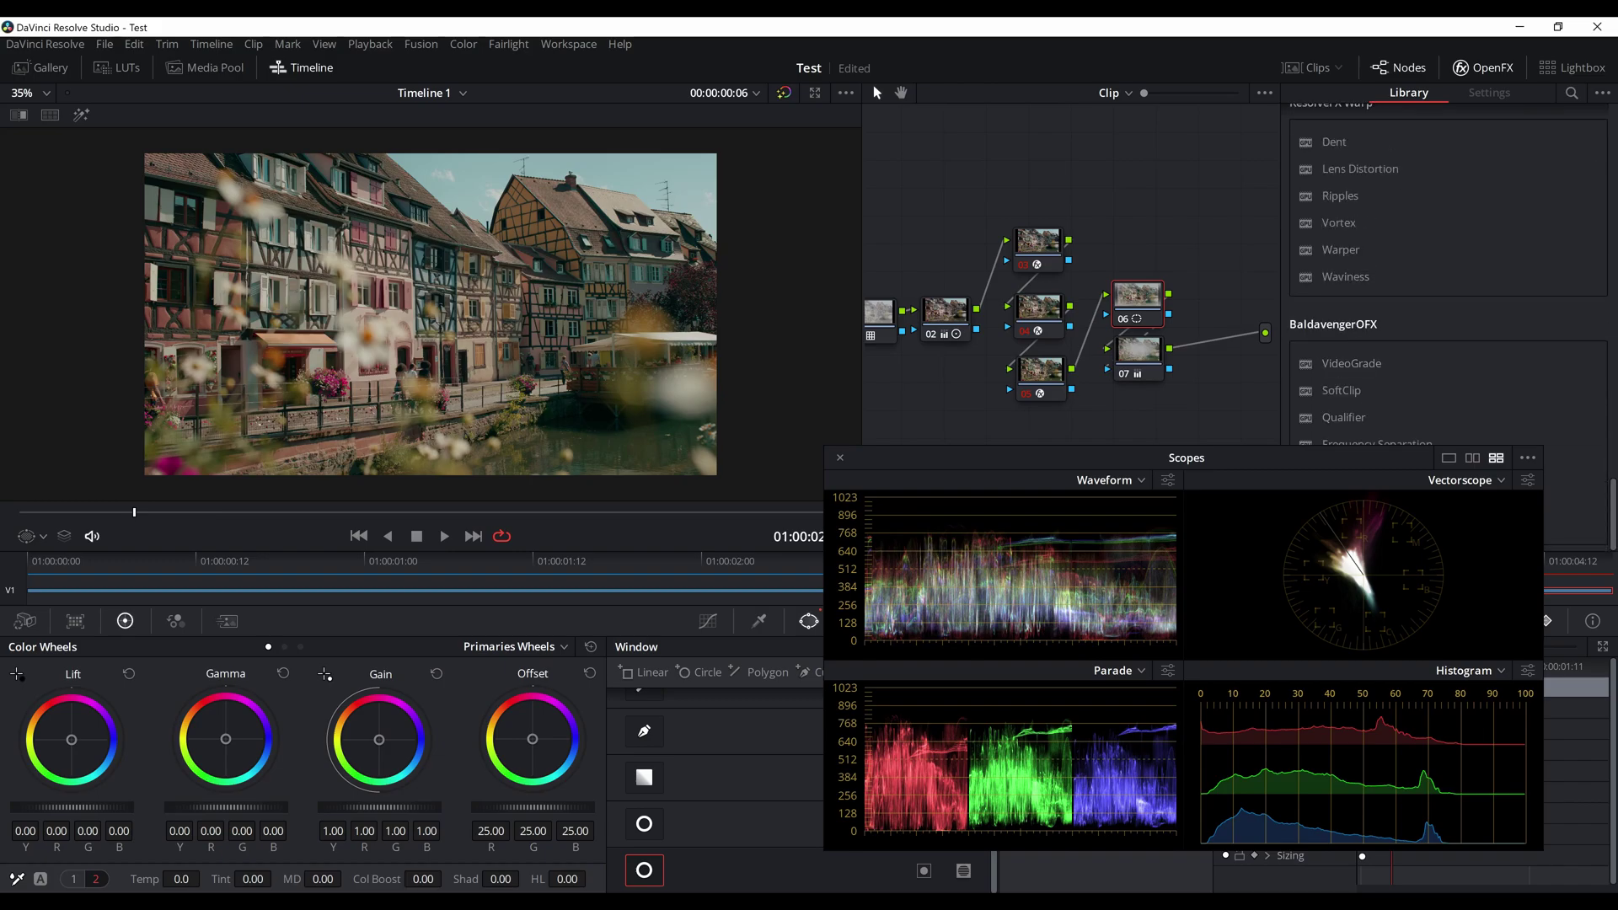
{"action": "left_click_drag", "start_coordinate": [1348, 458], "coordinate": [1336, 534]}
{"action": "left_click_drag", "start_coordinate": [1378, 444], "coordinate": [1140, 306]}
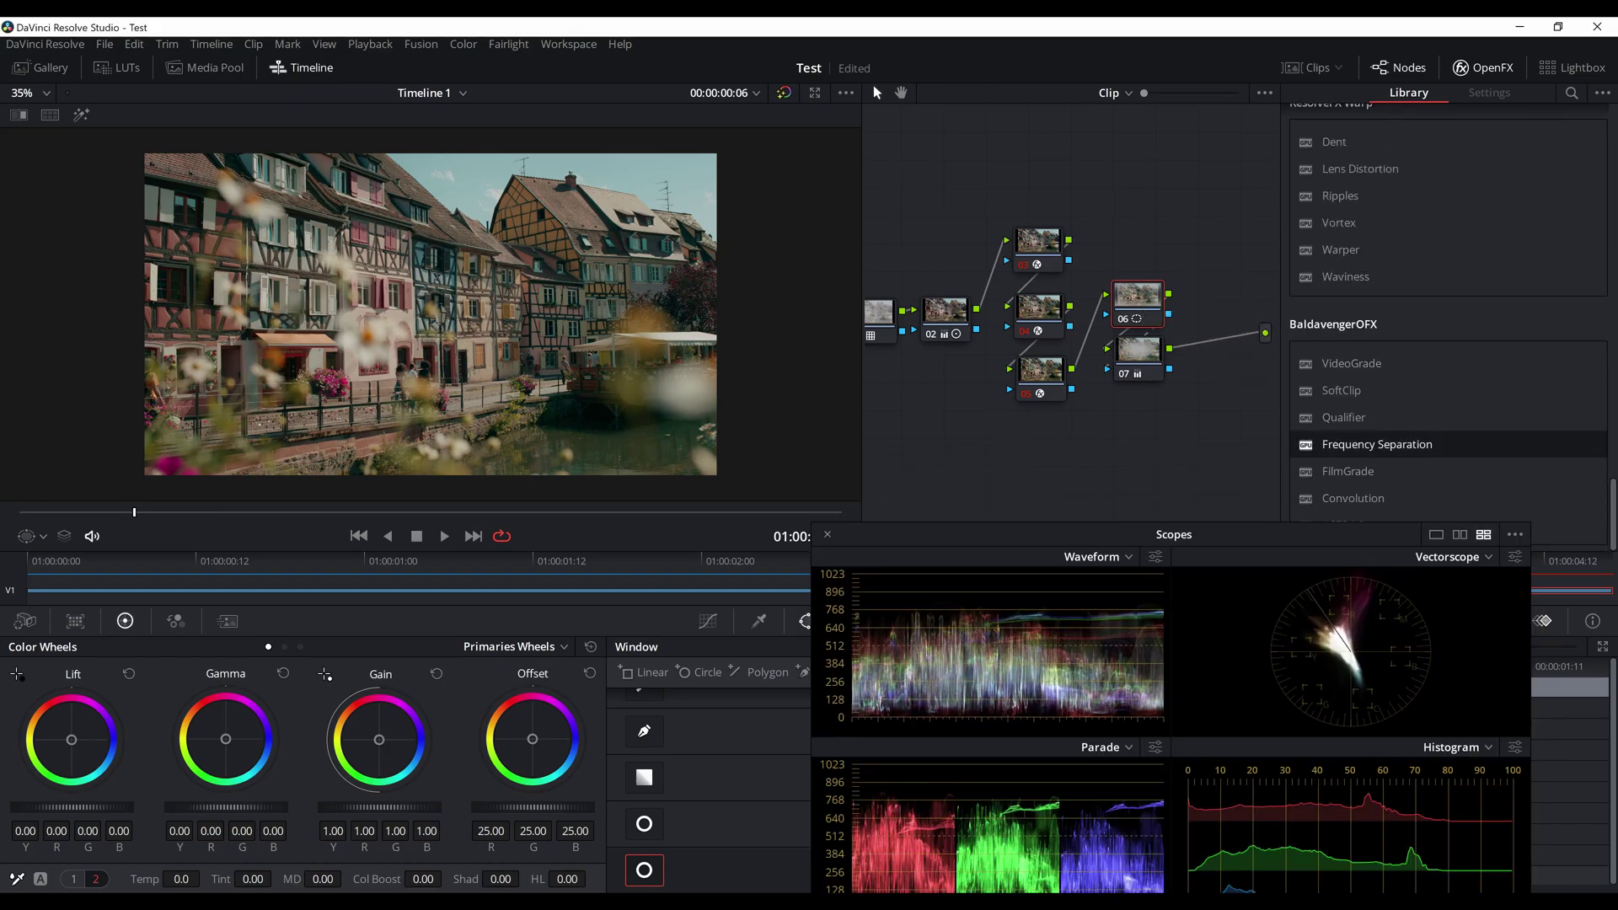
Step: Set the Frequency Separation colour space to LAB from Rec709 and its display to High Frequency
{"action": "left_click", "coordinate": [1475, 154]}
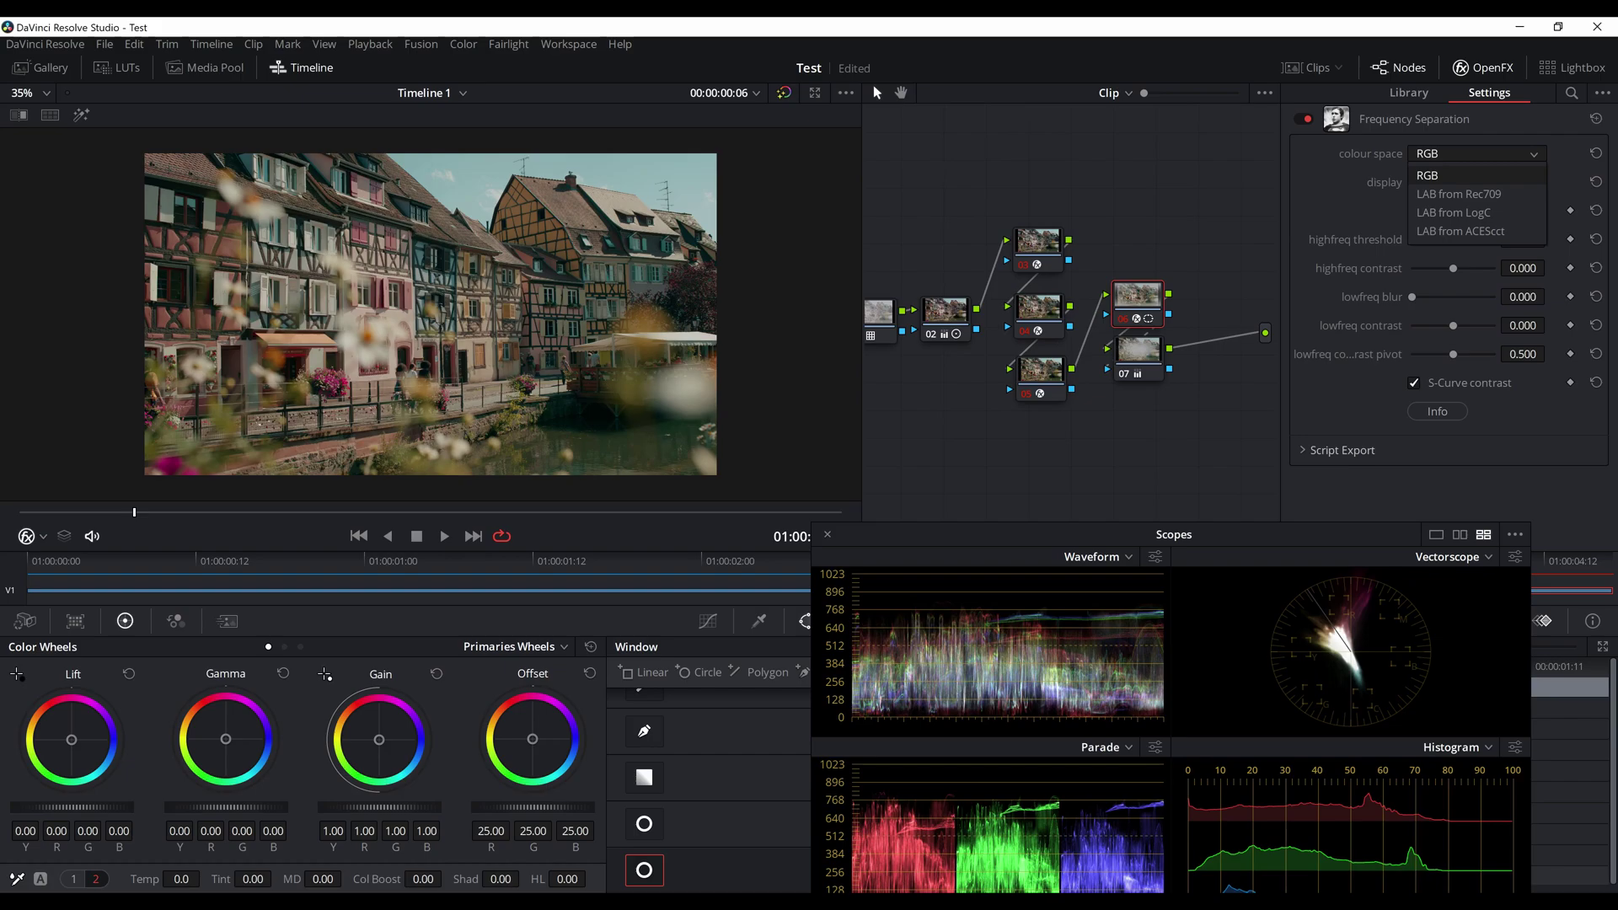
{"action": "left_click", "coordinate": [1462, 194]}
{"action": "left_click", "coordinate": [1471, 182]}
{"action": "left_click", "coordinate": [1456, 222]}
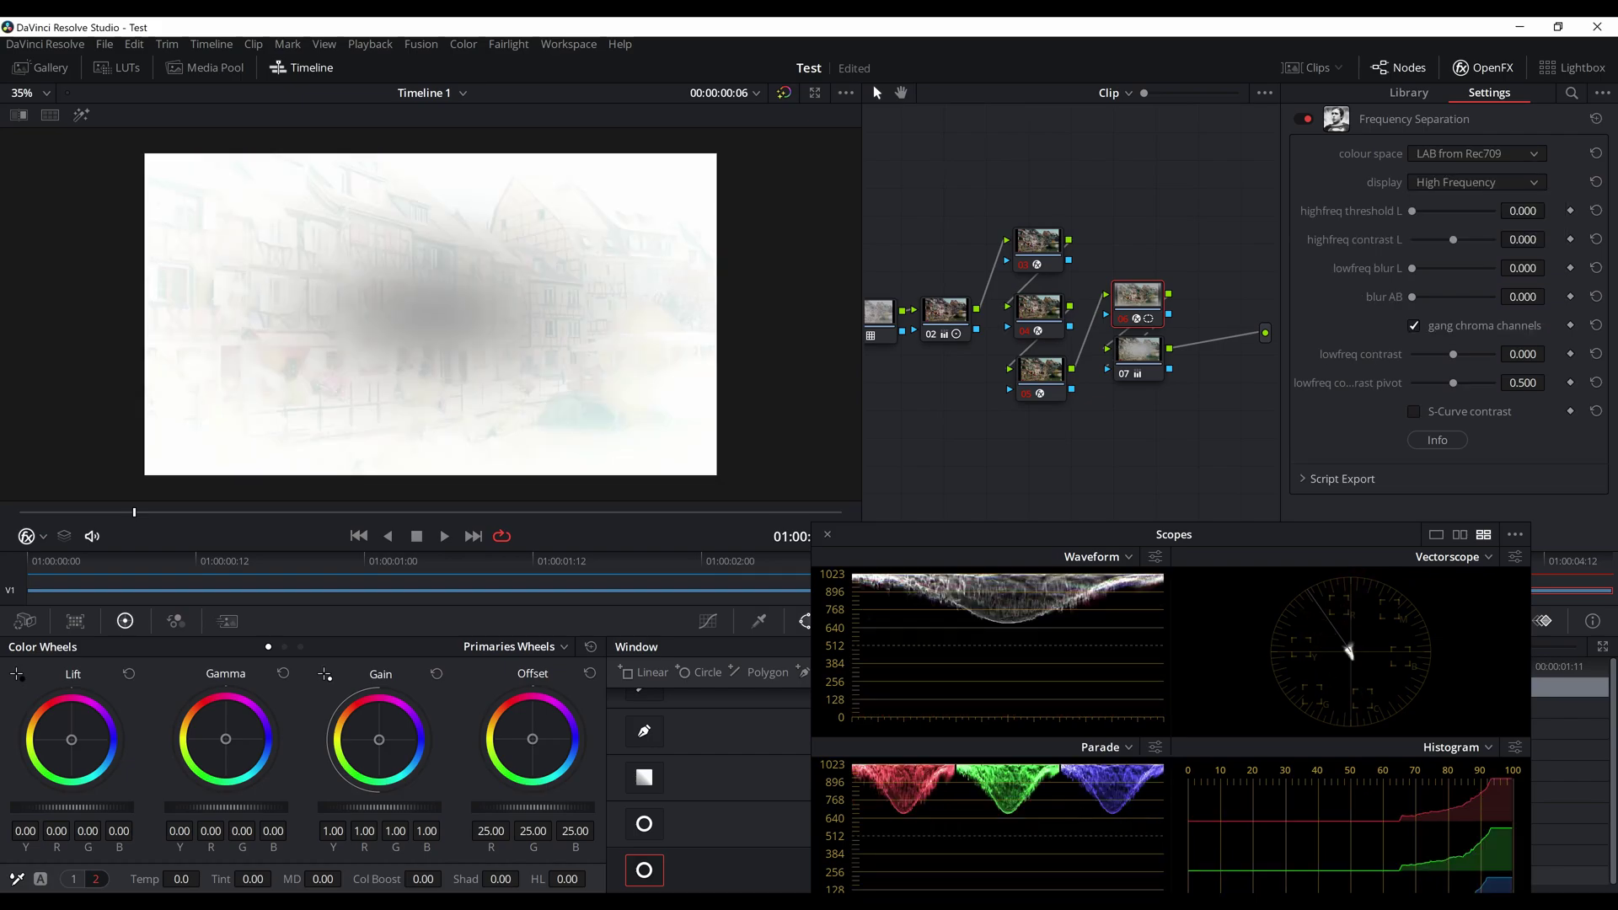
Step: Set highfreq threshold L to 0.132 and highfreq contrast L to 0.408, and return the effect's display to Output
{"action": "scroll", "coordinate": [431, 314], "scroll_direction": "up", "scroll_amount": 4}
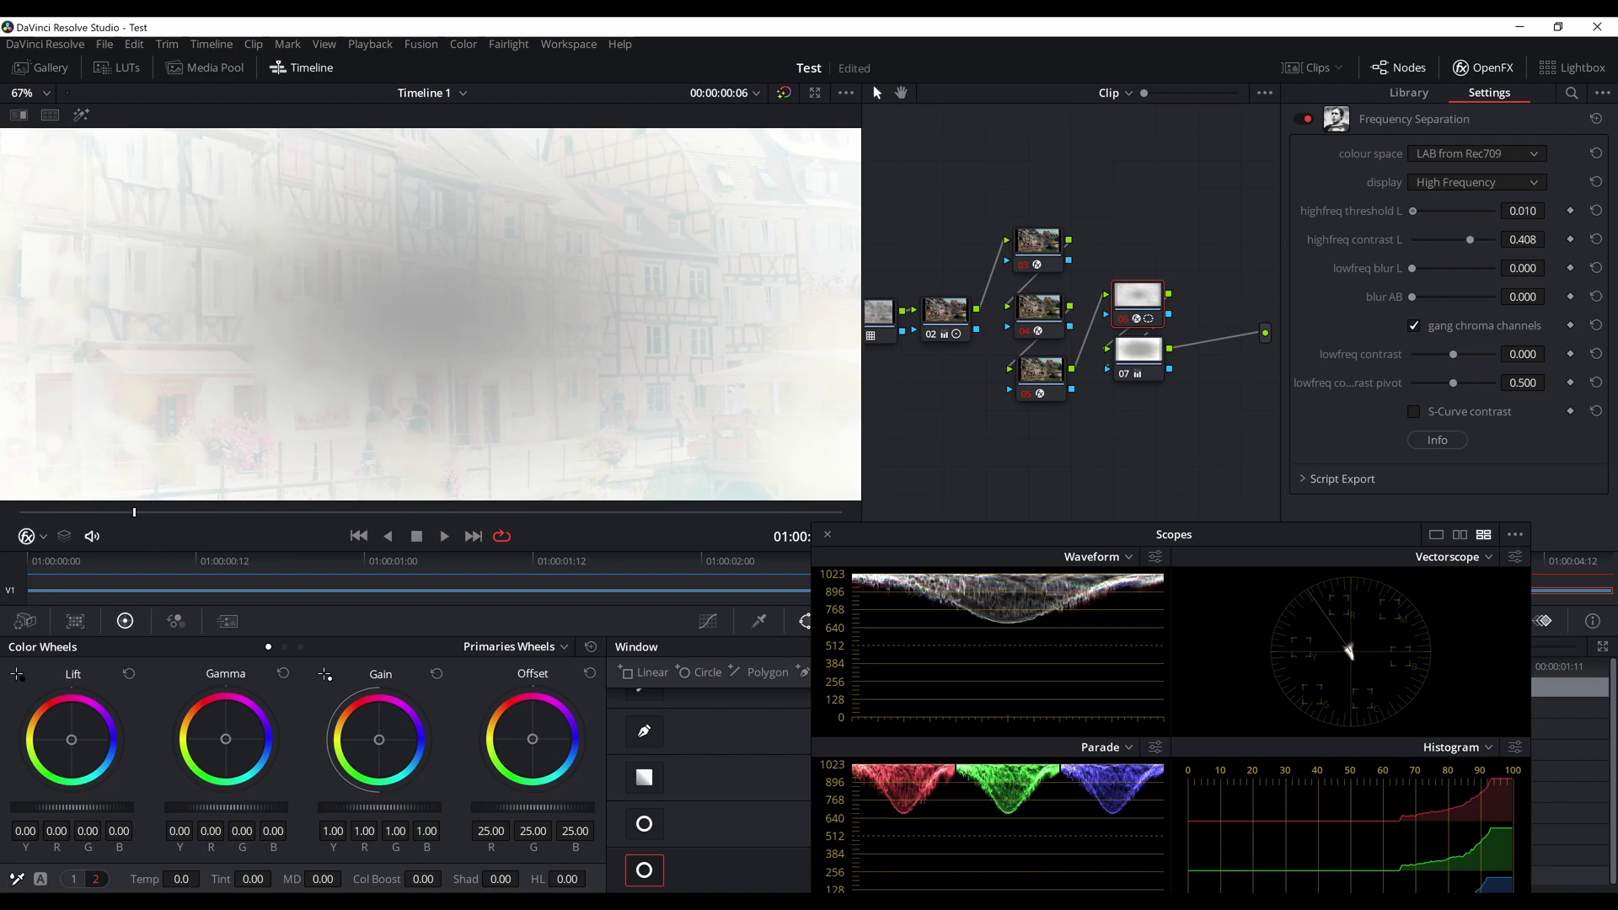
{"action": "left_click_drag", "start_coordinate": [1413, 211], "coordinate": [1426, 212]}
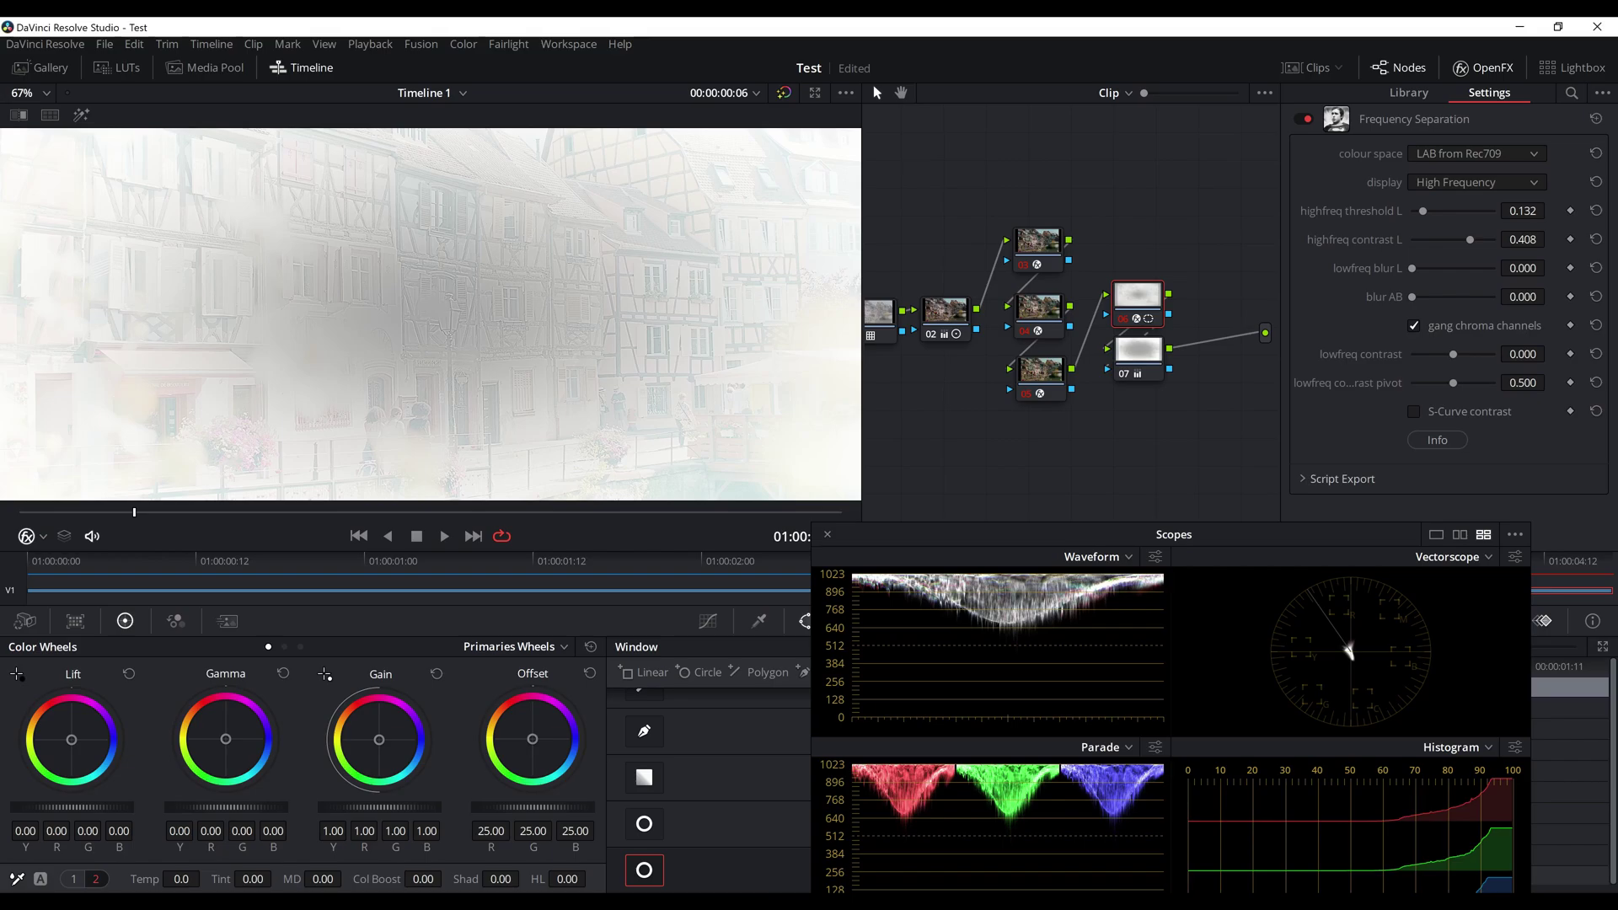
{"action": "left_click", "coordinate": [1460, 69]}
{"action": "left_click", "coordinate": [1460, 68]}
{"action": "left_click", "coordinate": [1476, 183]}
{"action": "left_click", "coordinate": [1435, 205]}
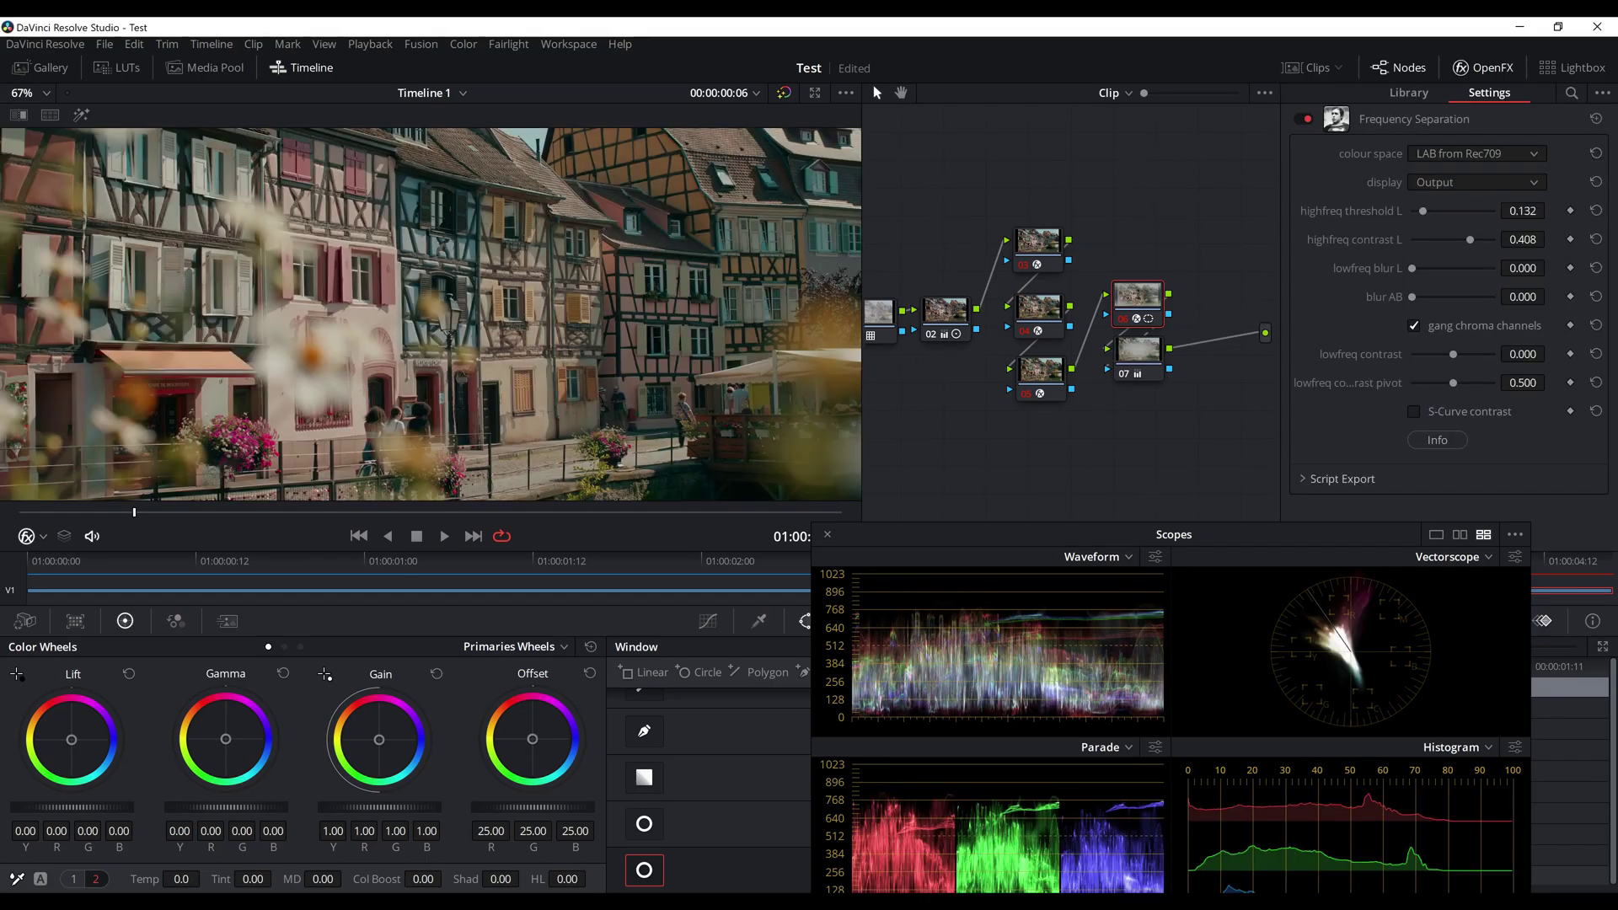
Step: Close the OpenFX settings and fit the image to the viewer
{"action": "left_click", "coordinate": [1467, 69]}
{"action": "left_click", "coordinate": [32, 94]}
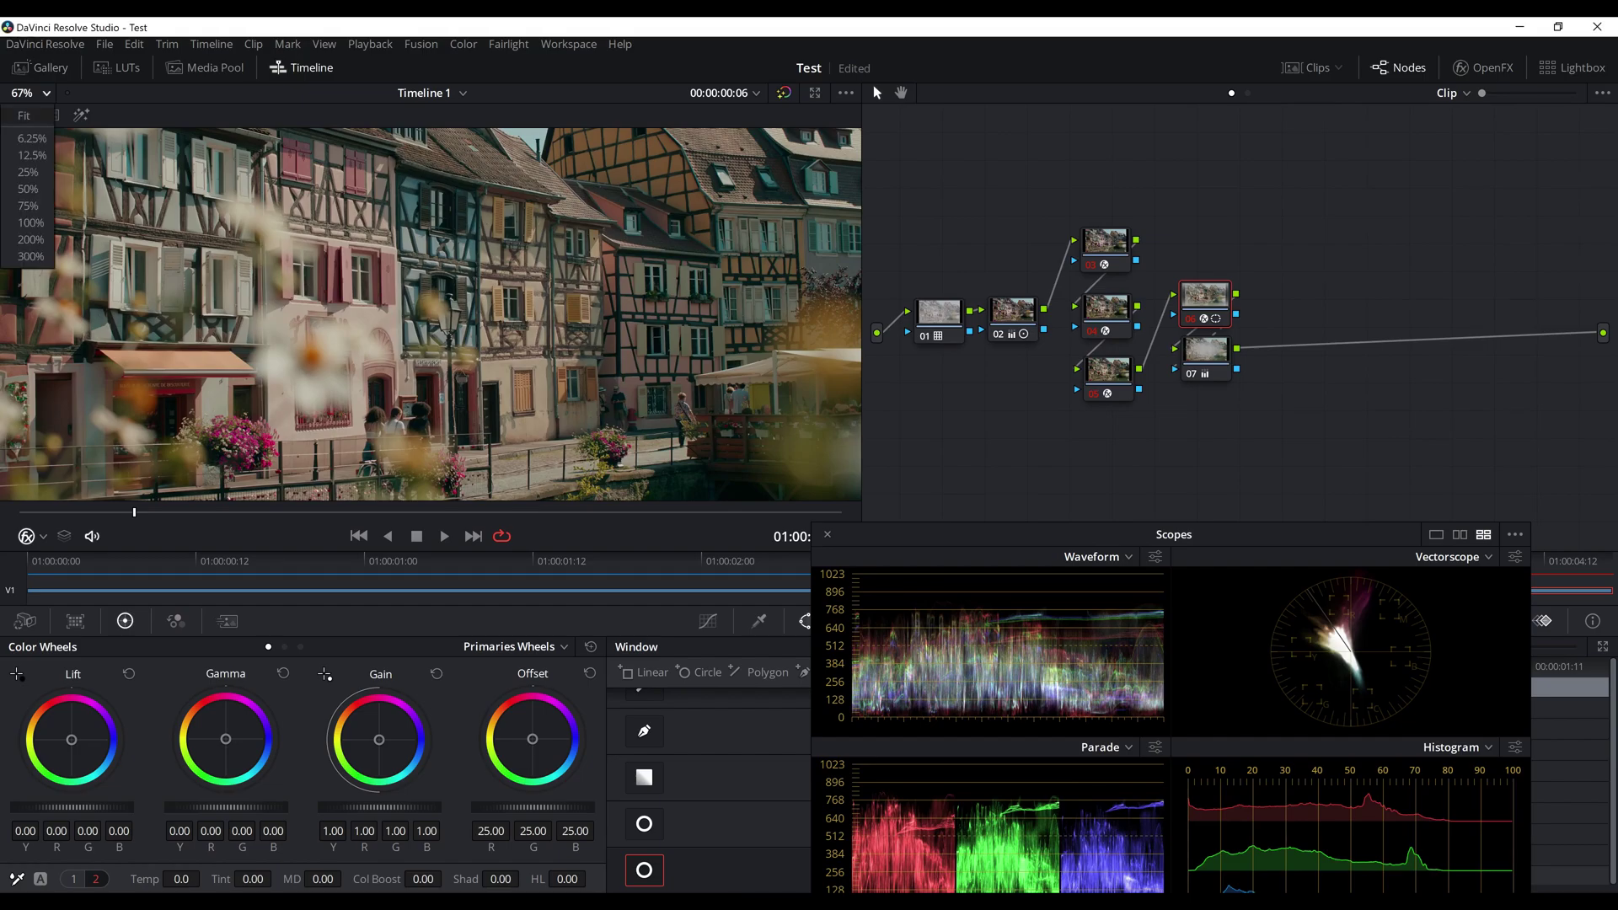
{"action": "left_click", "coordinate": [22, 115]}
Step: Nudge node 06 slightly upward and add serial node 08 after outside node 07
{"action": "left_click_drag", "start_coordinate": [1206, 299], "coordinate": [1207, 292]}
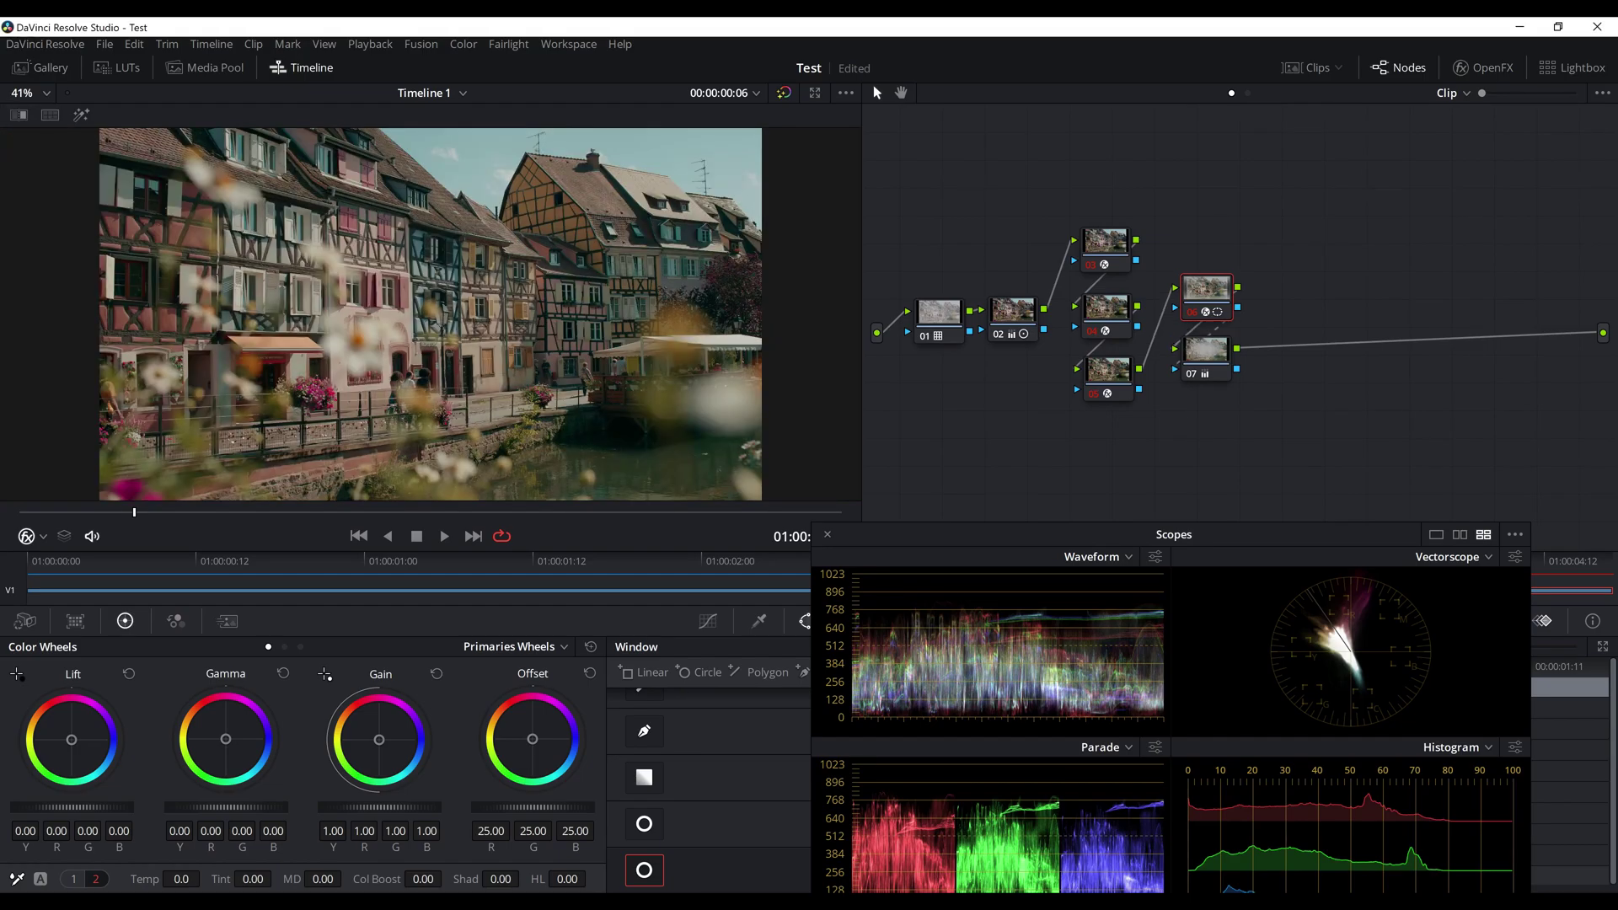
{"action": "left_click", "coordinate": [1206, 352]}
{"action": "key", "text": "alt+s"}
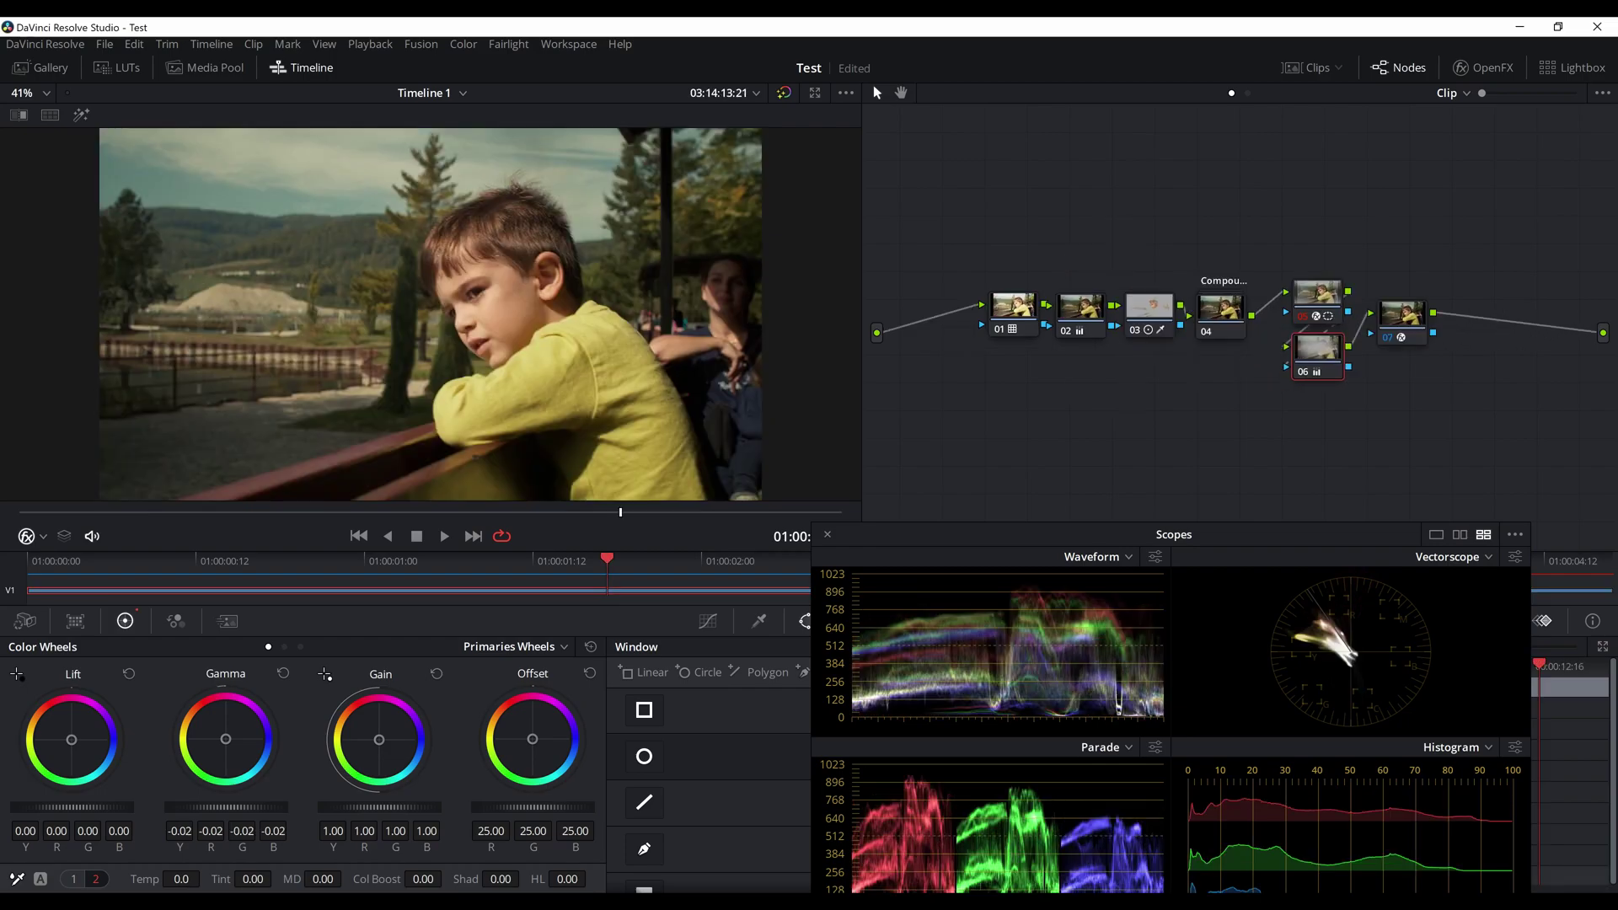
{"action": "left_click", "coordinate": [1402, 317]}
{"action": "key", "text": "alt+s"}
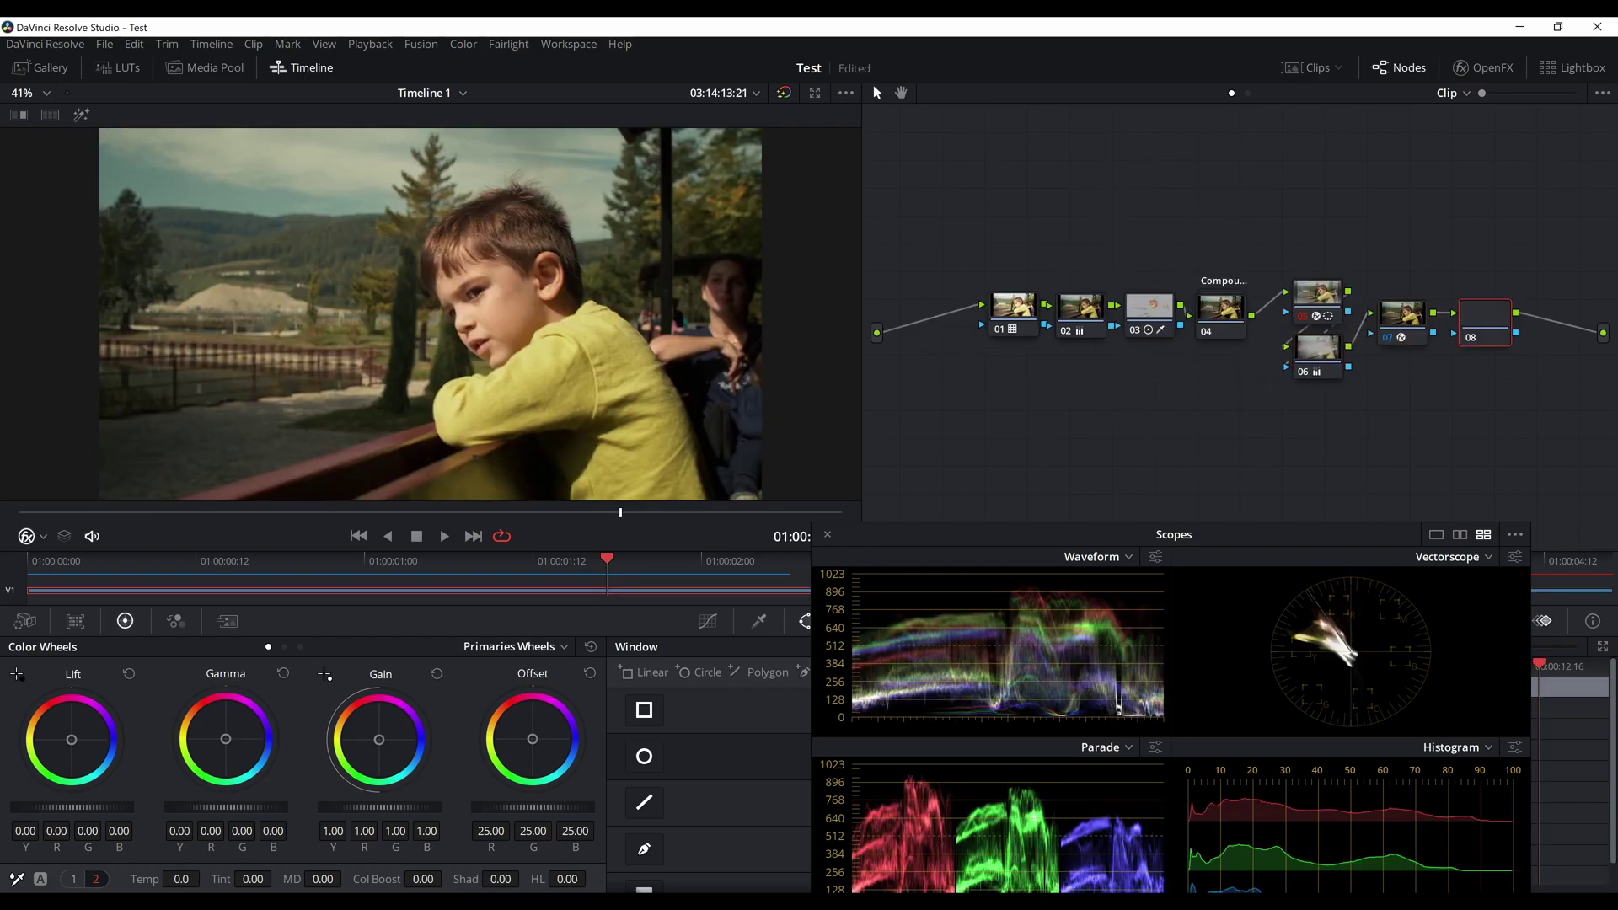
{"action": "key", "text": "alt+z"}
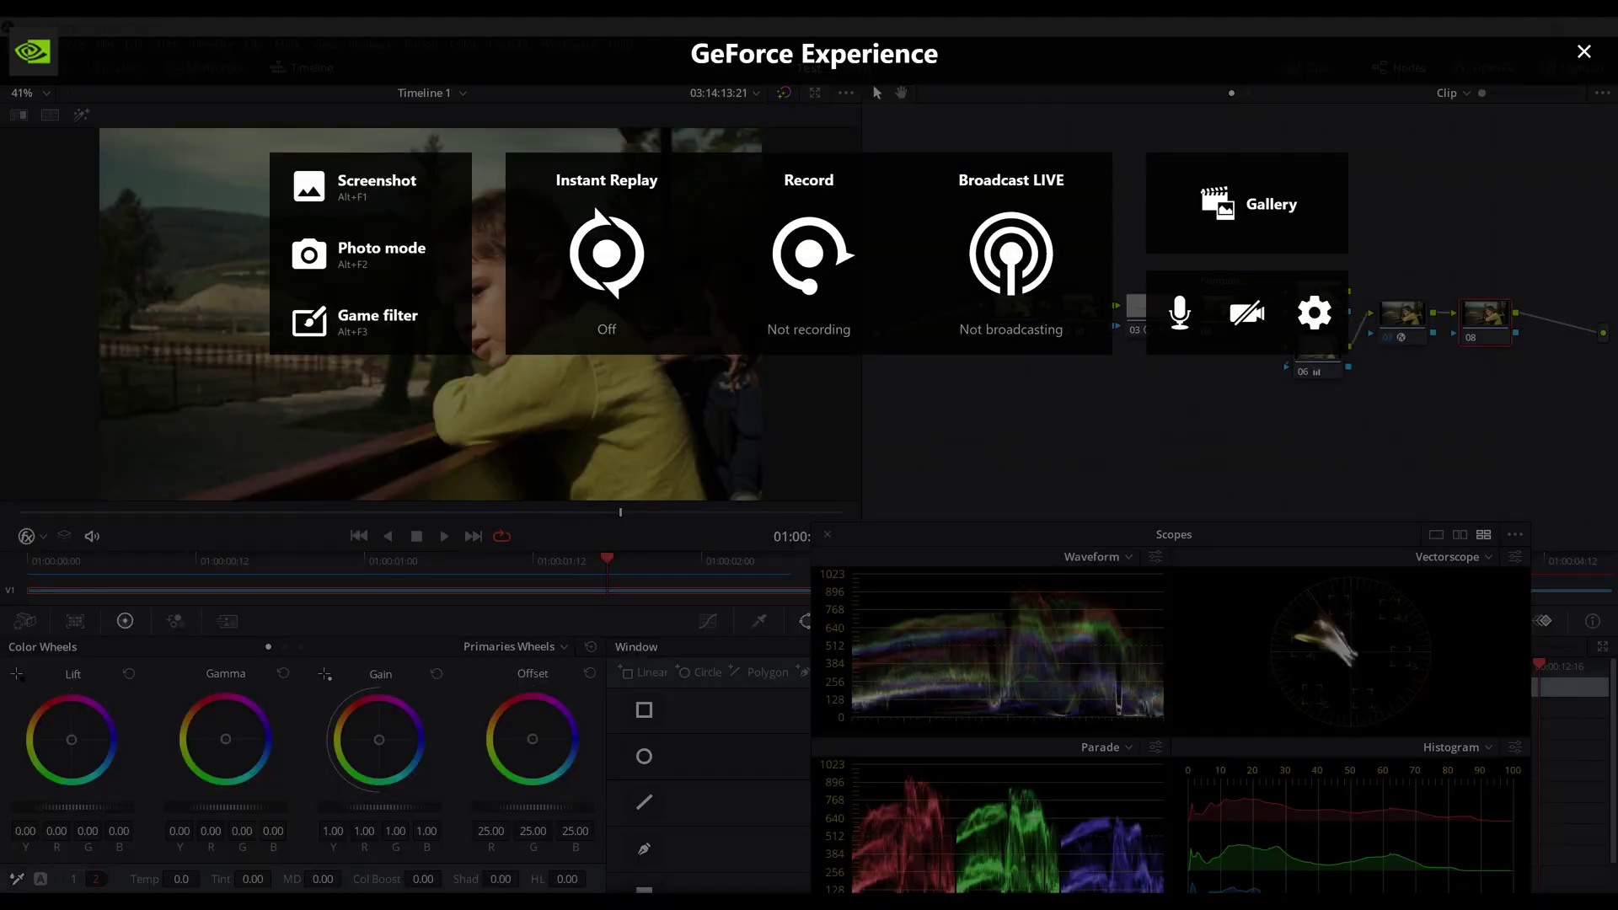
{"action": "key", "text": "Escape"}
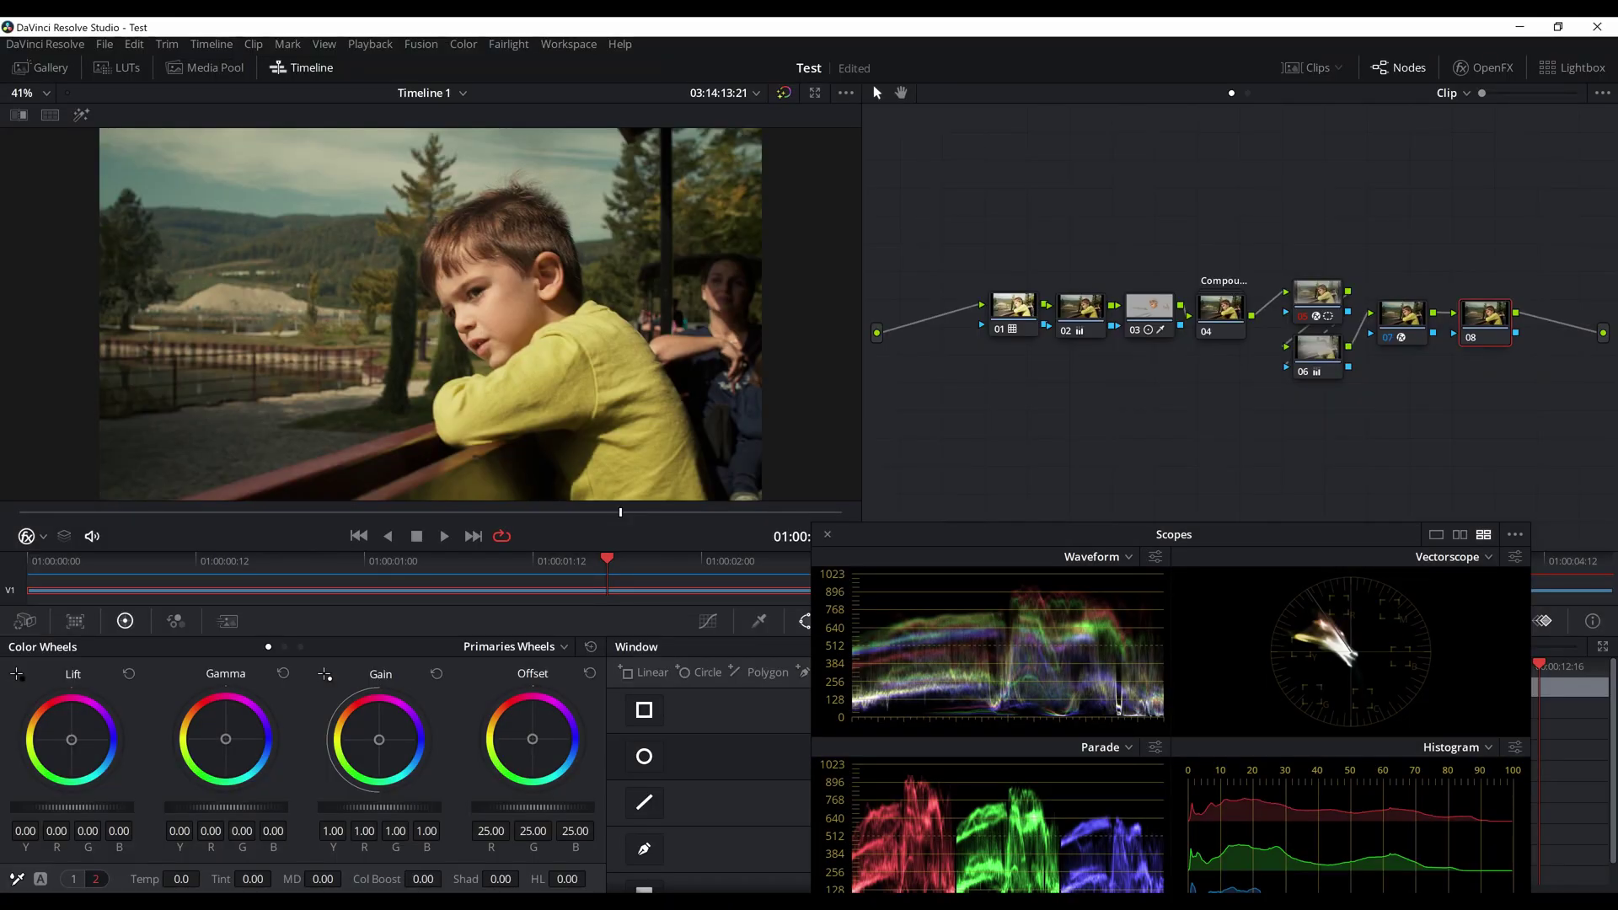
{"action": "key", "text": "Delete"}
Step: Copy the effect grade of node 07 on the boy clip to node 08 of the houses clip
{"action": "left_click_drag", "start_coordinate": [1174, 535], "coordinate": [1134, 649]}
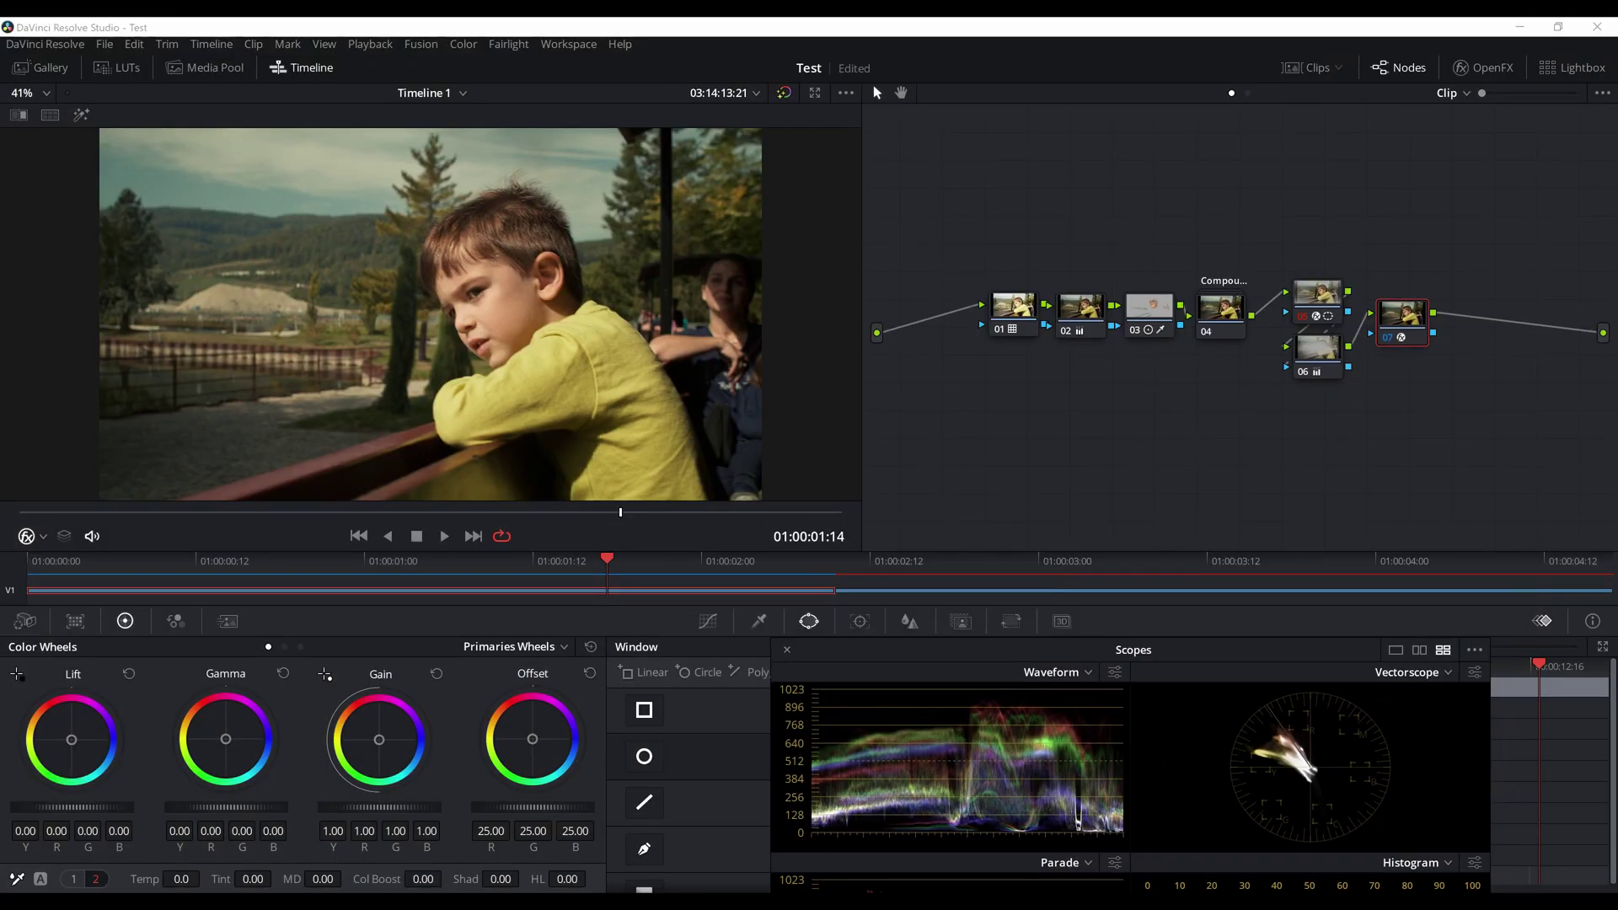
{"action": "left_click_drag", "start_coordinate": [1402, 317], "coordinate": [1403, 311]}
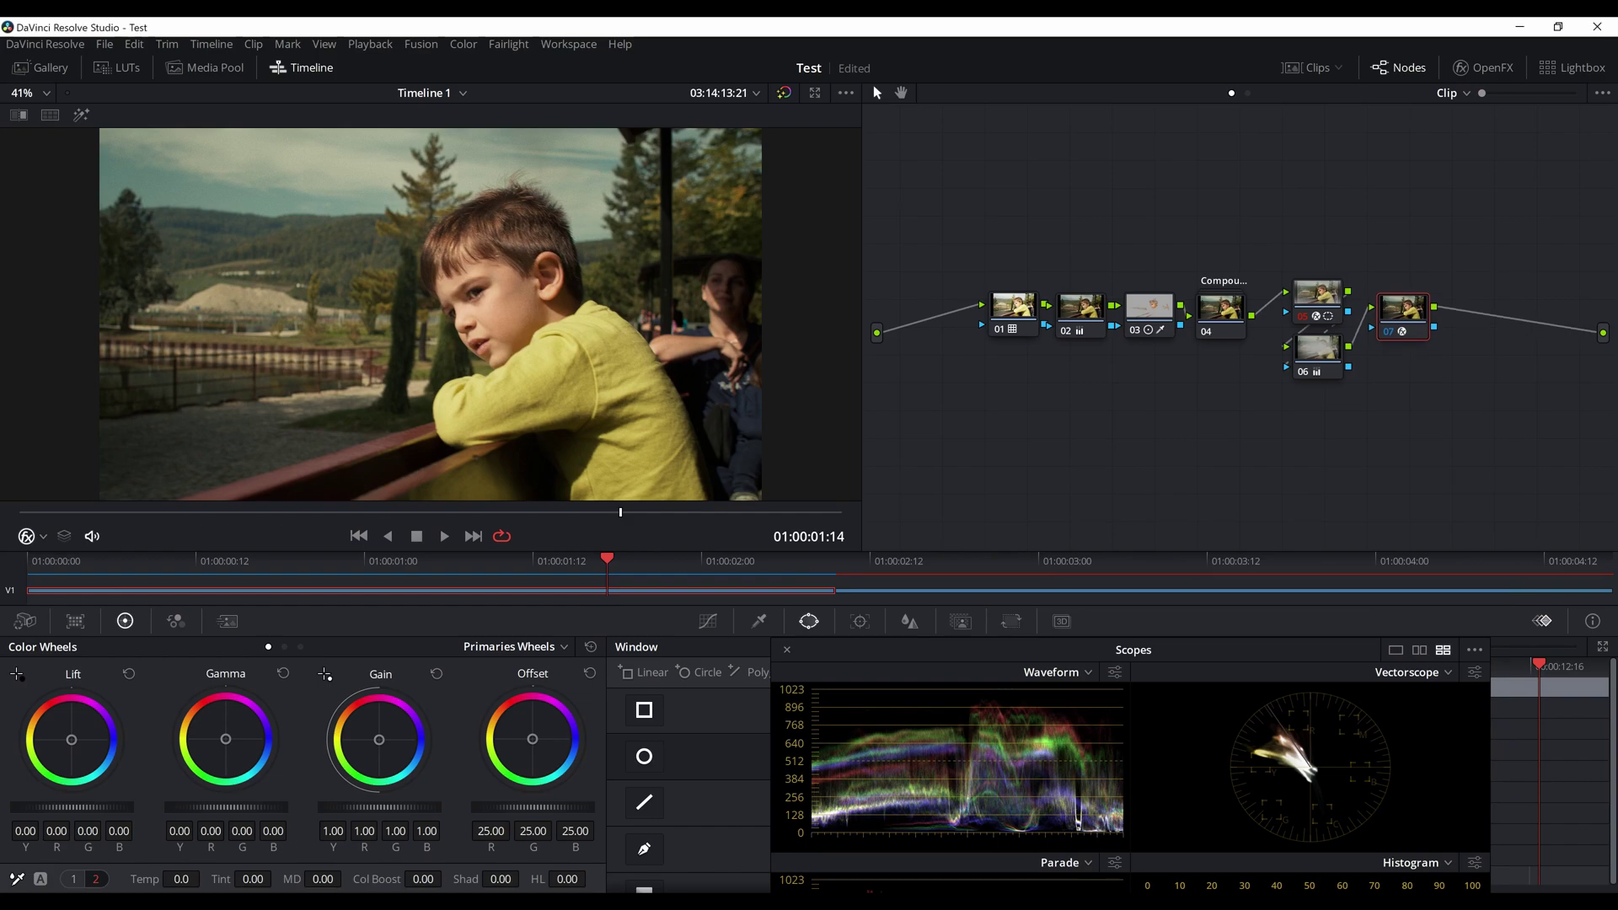
{"action": "left_click", "coordinate": [1018, 559]}
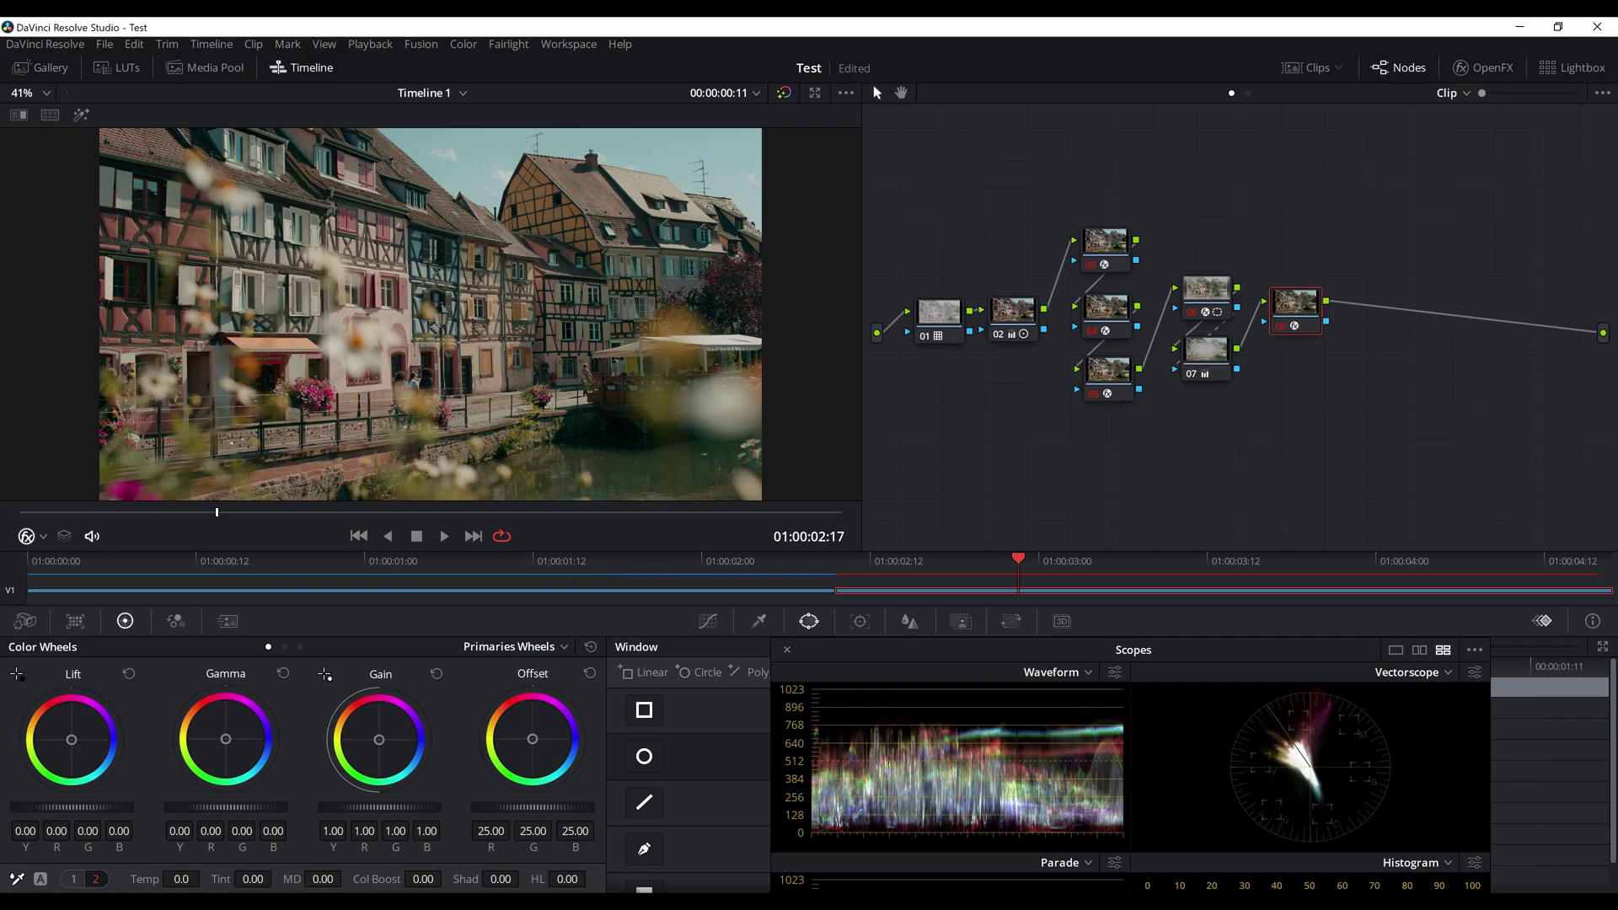
Step: Play back the graded houses clip while checking the scopes, comparing the image with node 06 bypassed
{"action": "left_click_drag", "start_coordinate": [1134, 650], "coordinate": [1222, 472]}
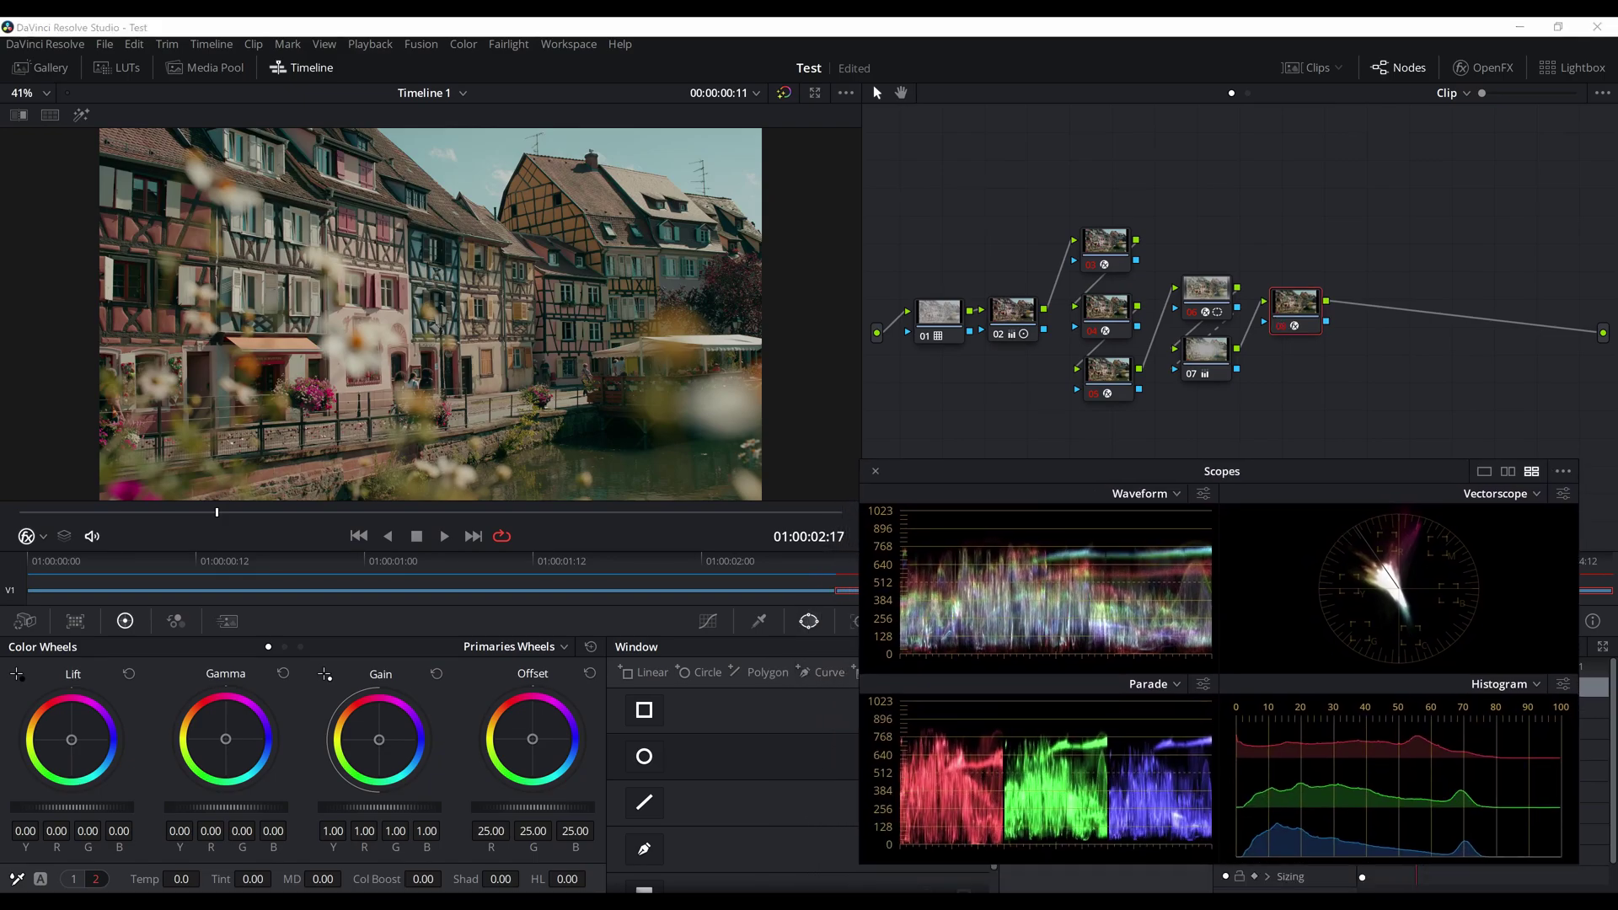
{"action": "left_click_drag", "start_coordinate": [1222, 471], "coordinate": [1200, 628]}
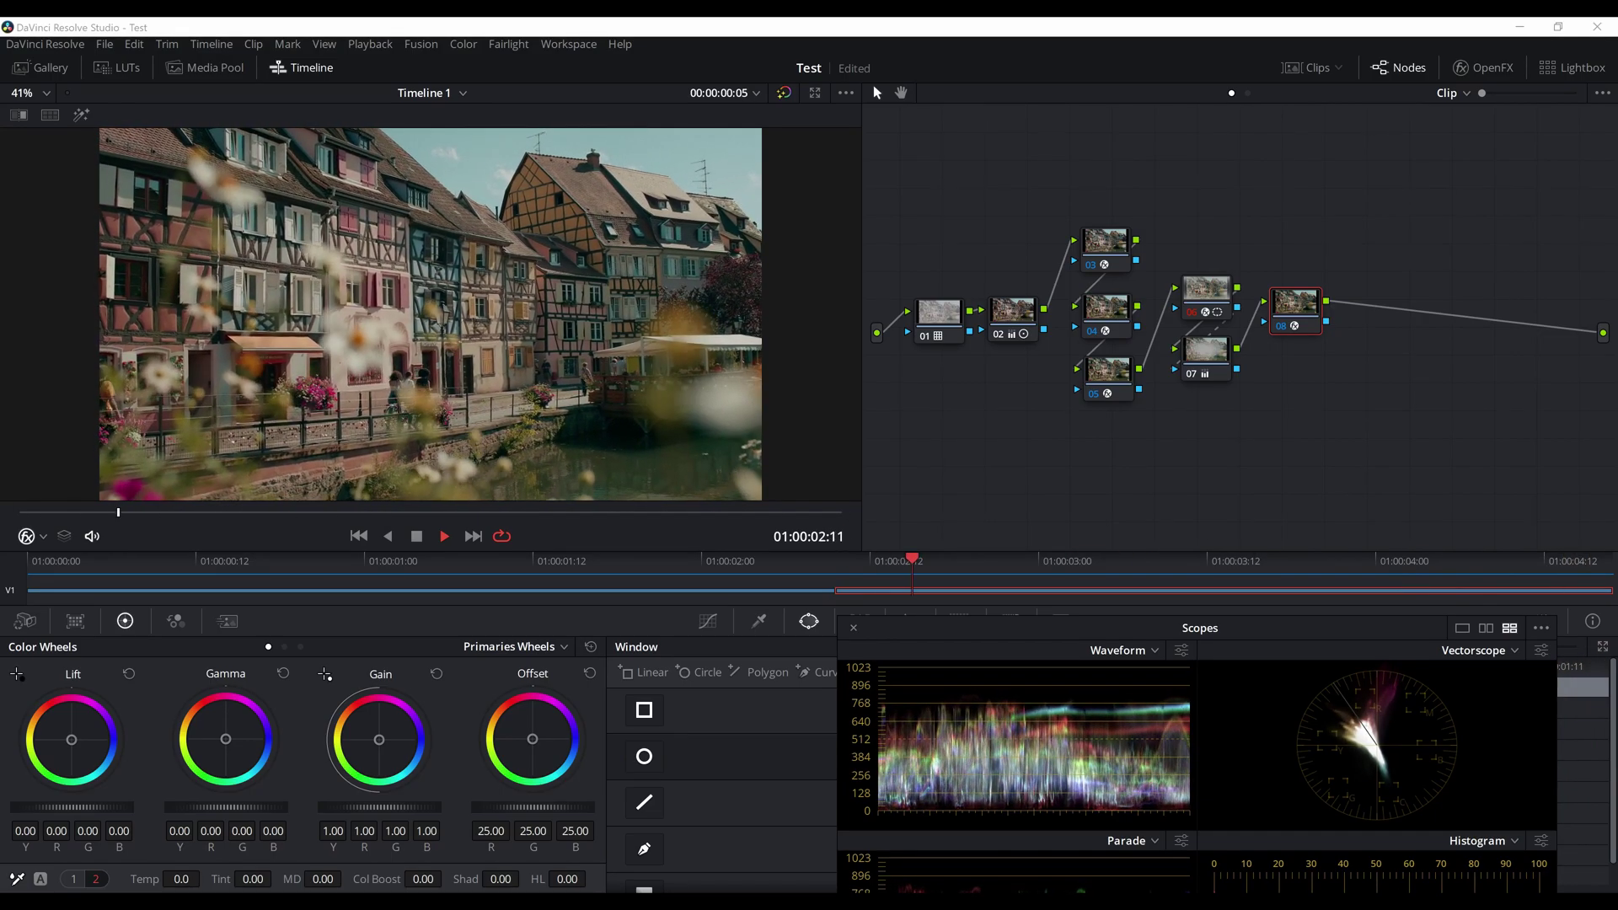
{"action": "key", "text": "space"}
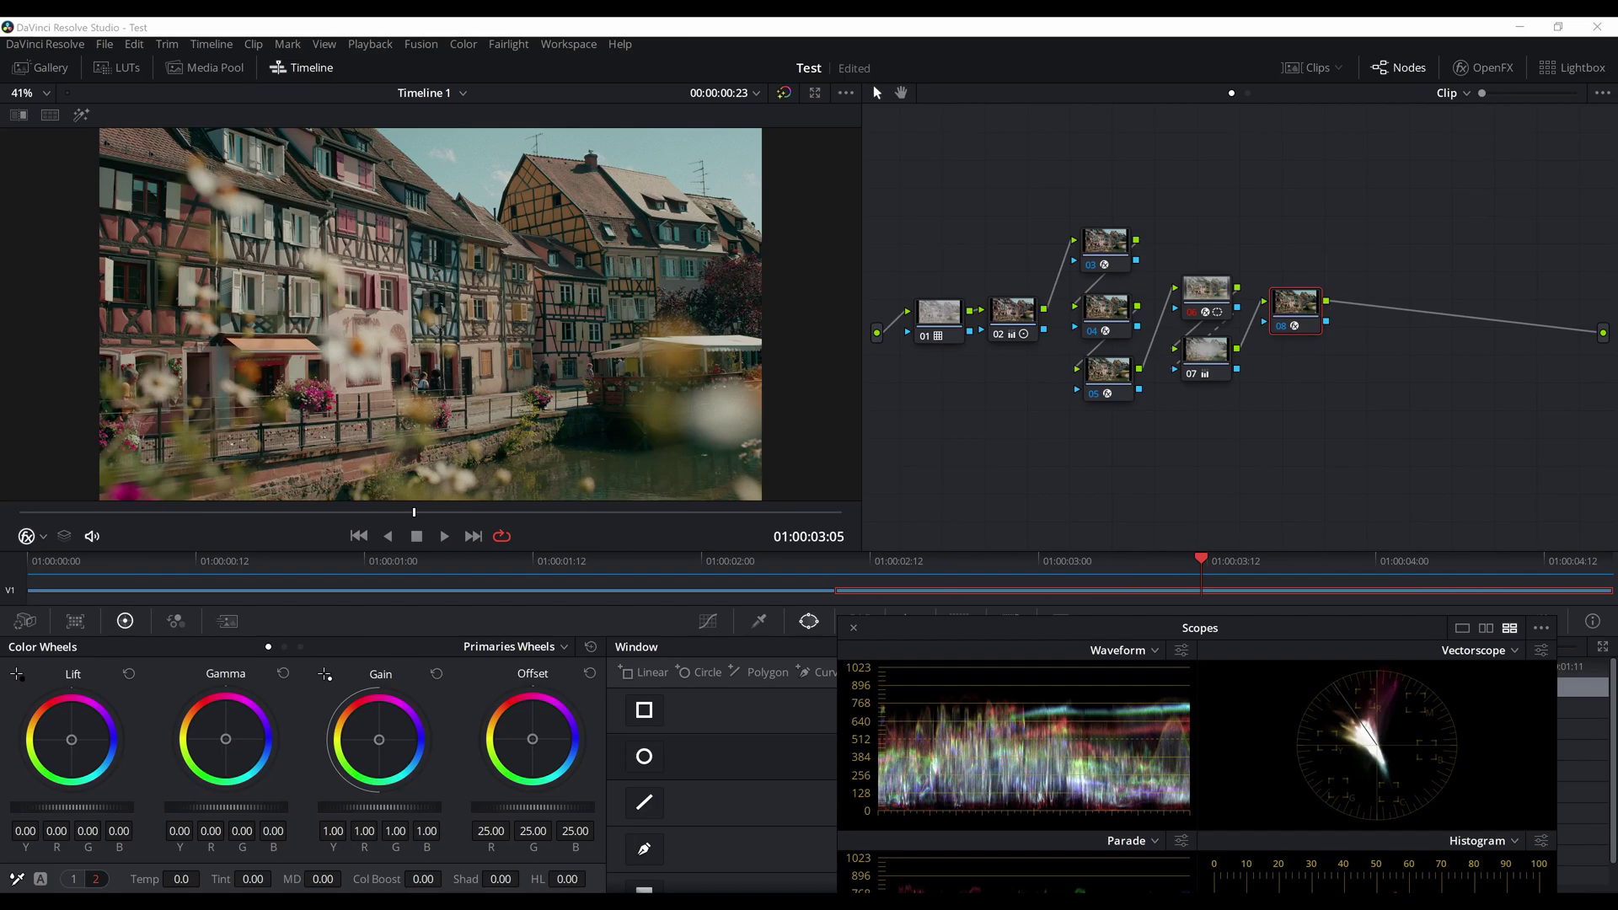
{"action": "left_click_drag", "start_coordinate": [1199, 628], "coordinate": [1137, 459]}
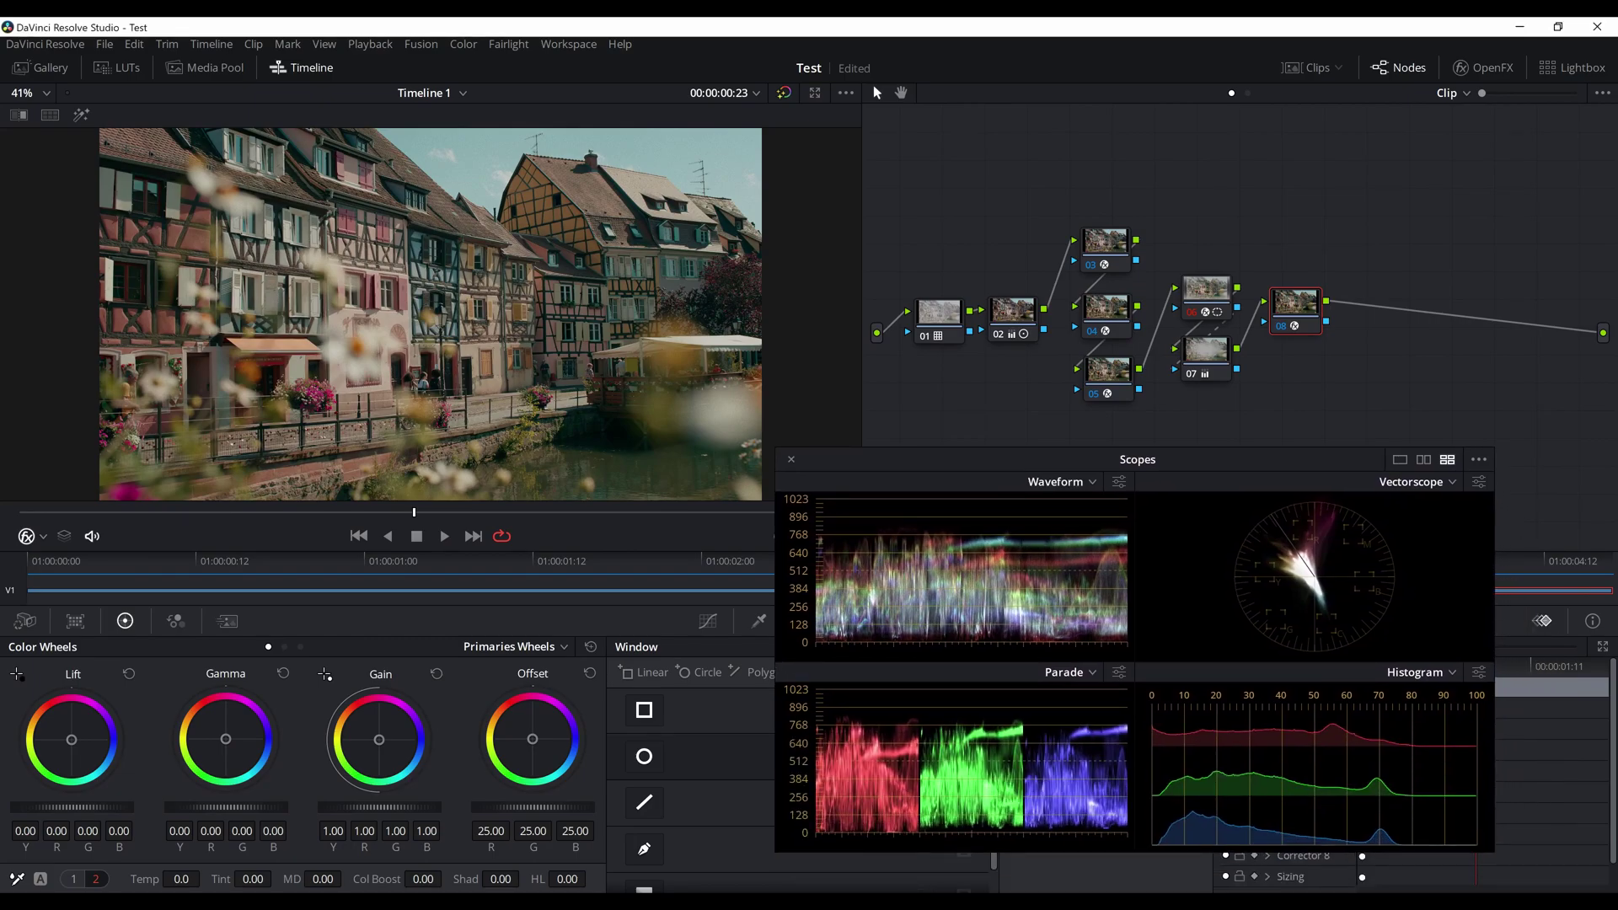
{"action": "key", "text": "space"}
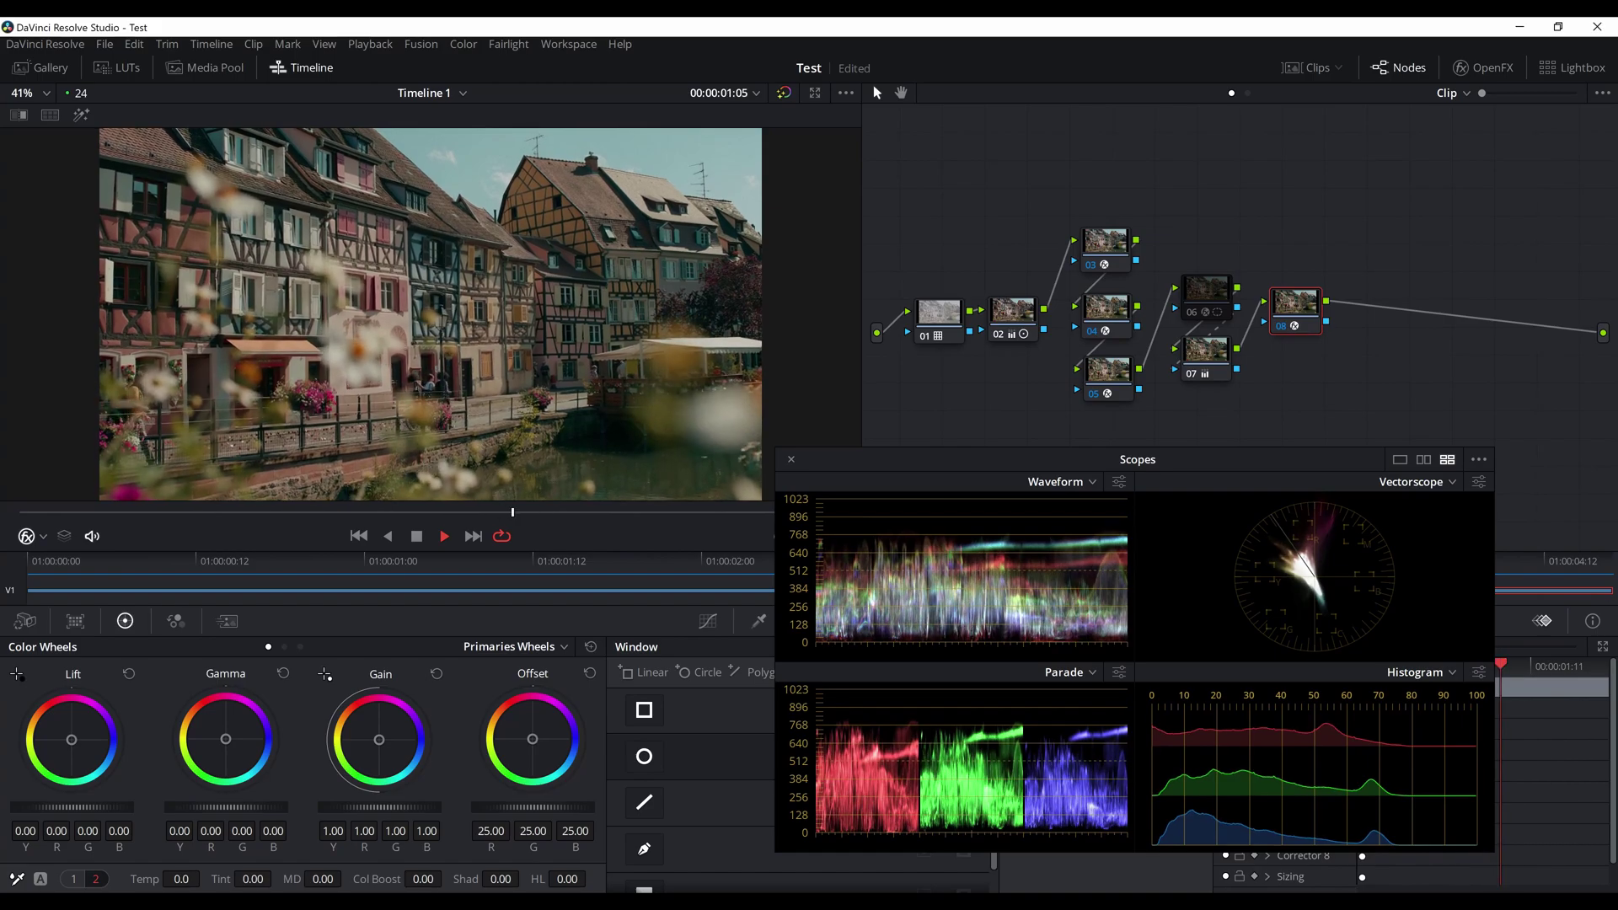
{"action": "key", "text": "space"}
{"action": "key", "text": "space"}
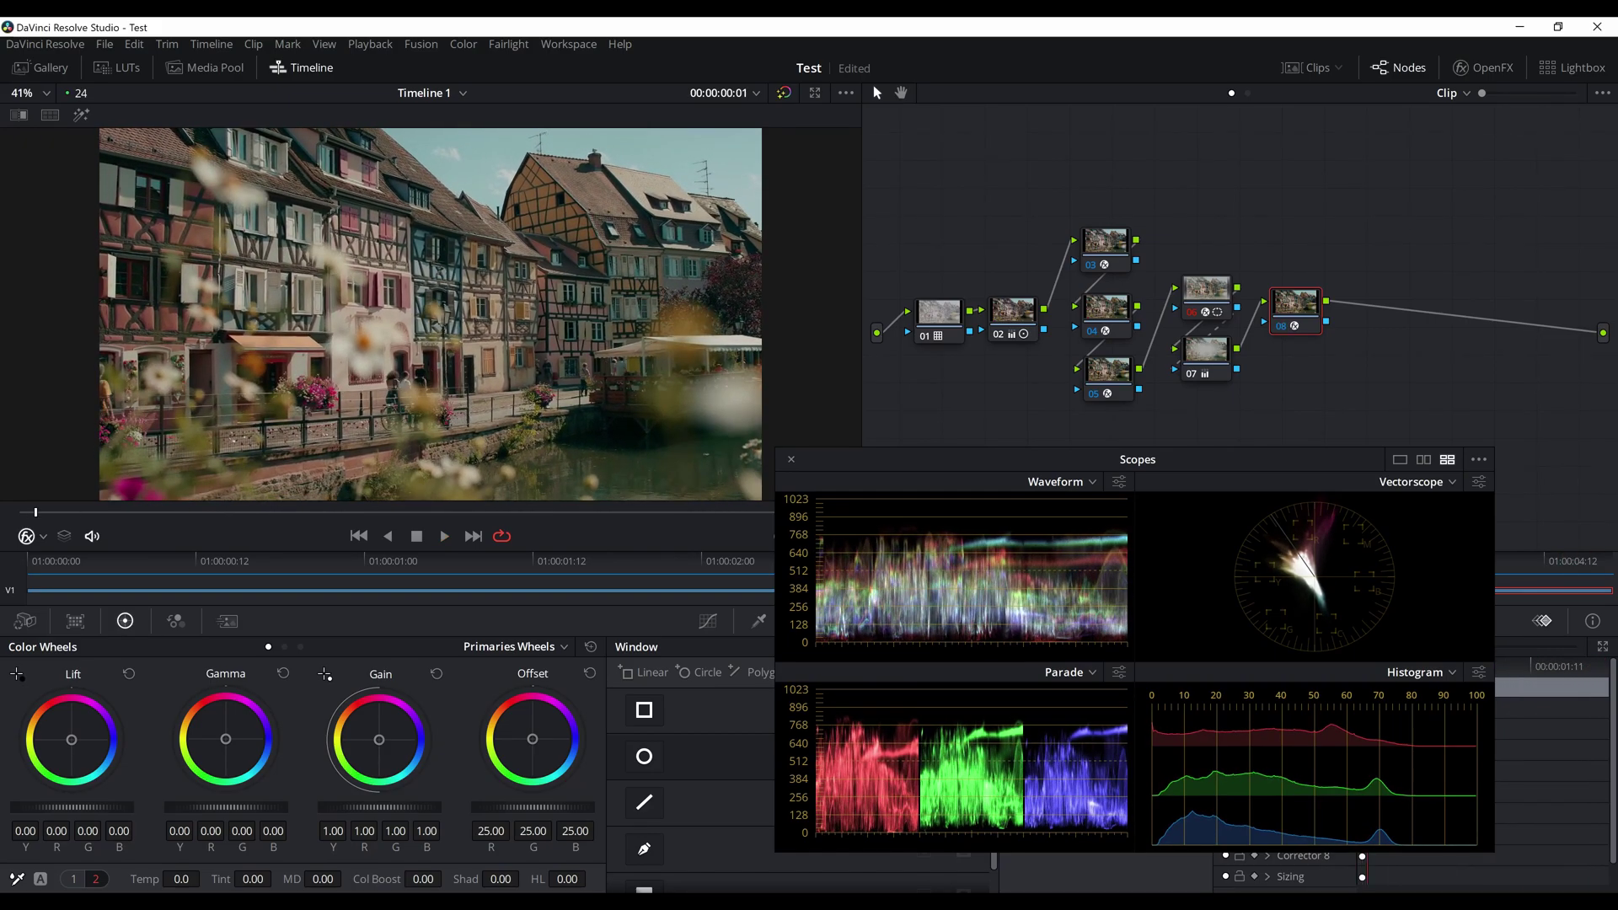
Step: Review the Frequency Separation settings on node 06, toggle the node for comparison and replay the clip
{"action": "double_click", "coordinate": [1207, 290]}
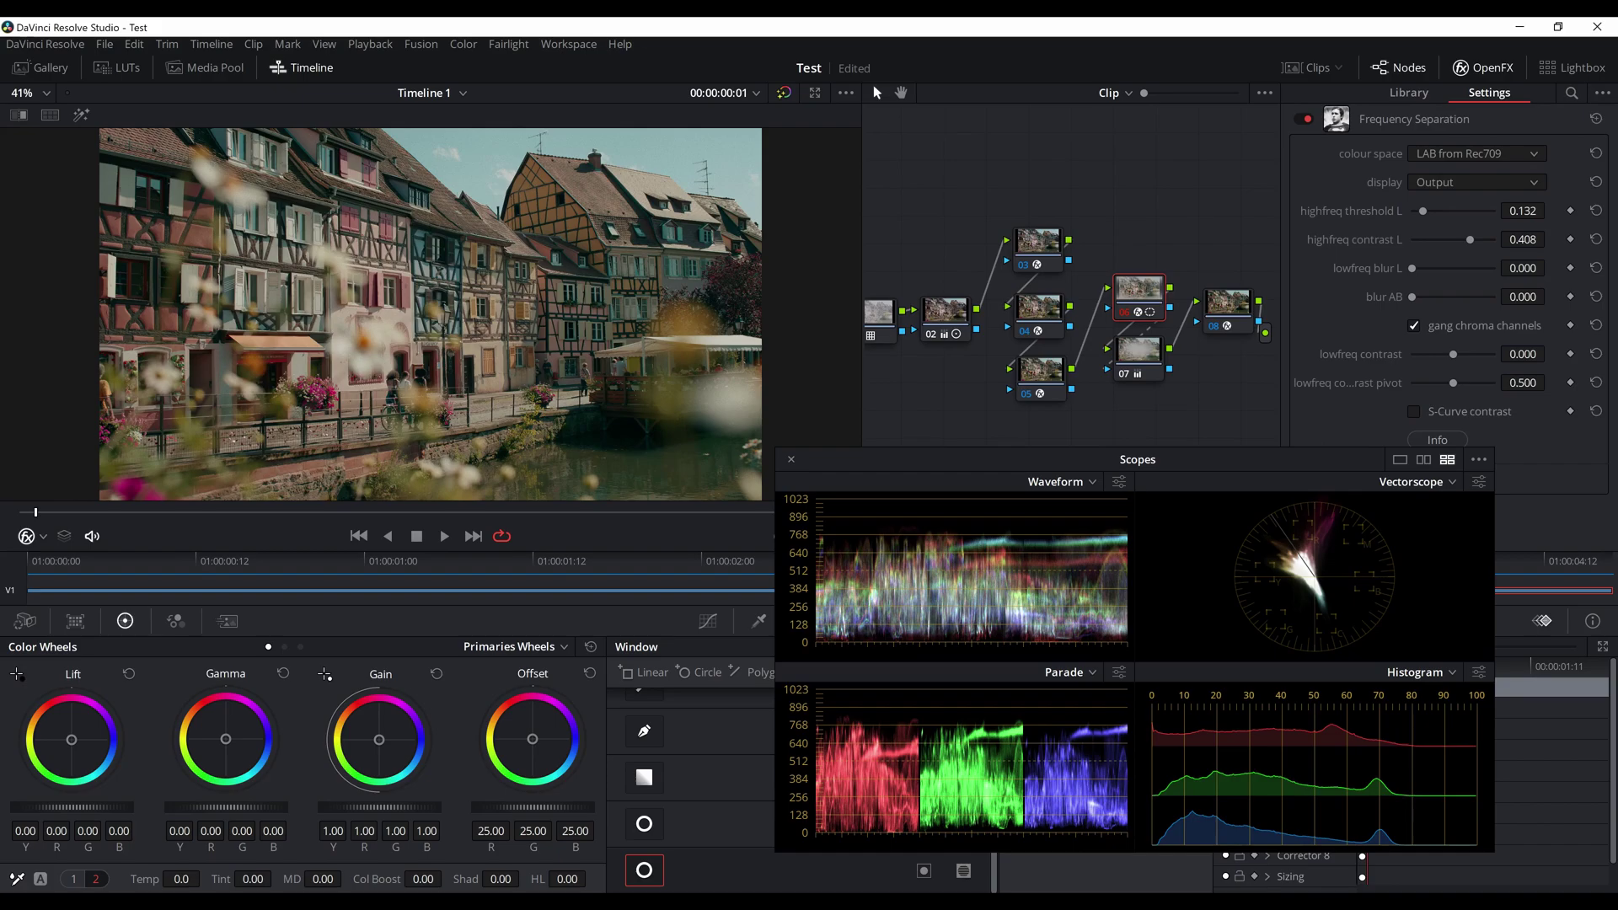
{"action": "left_click_drag", "start_coordinate": [1138, 459], "coordinate": [1106, 535]}
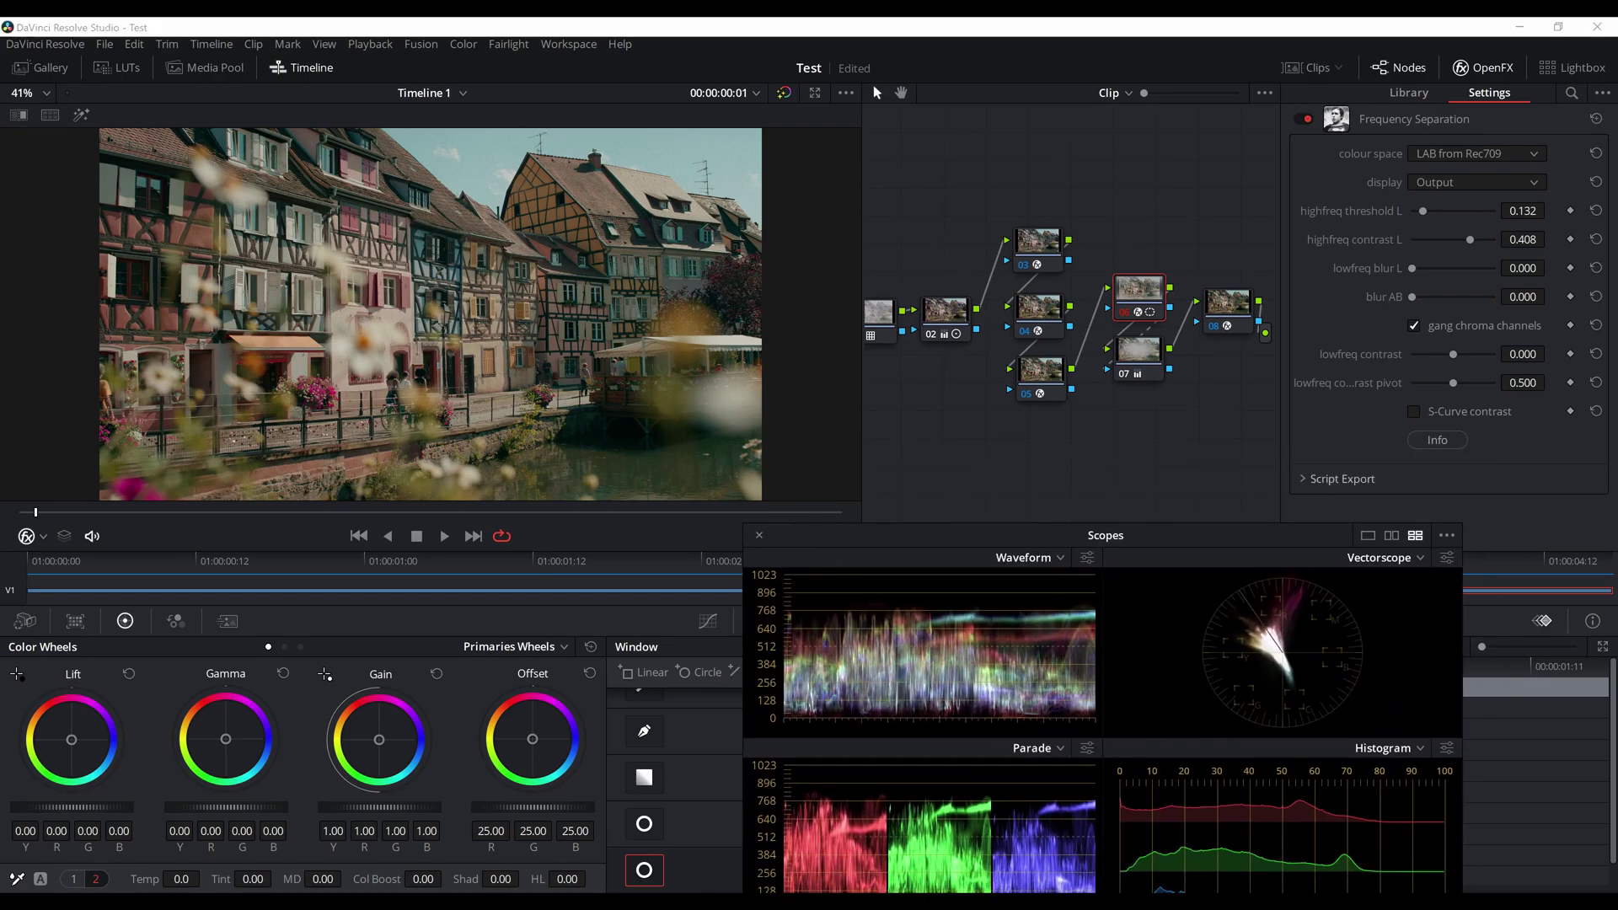
{"action": "key", "text": "ctrl+d"}
{"action": "left_click", "coordinate": [1482, 67]}
{"action": "left_click_drag", "start_coordinate": [1106, 535], "coordinate": [1200, 401]}
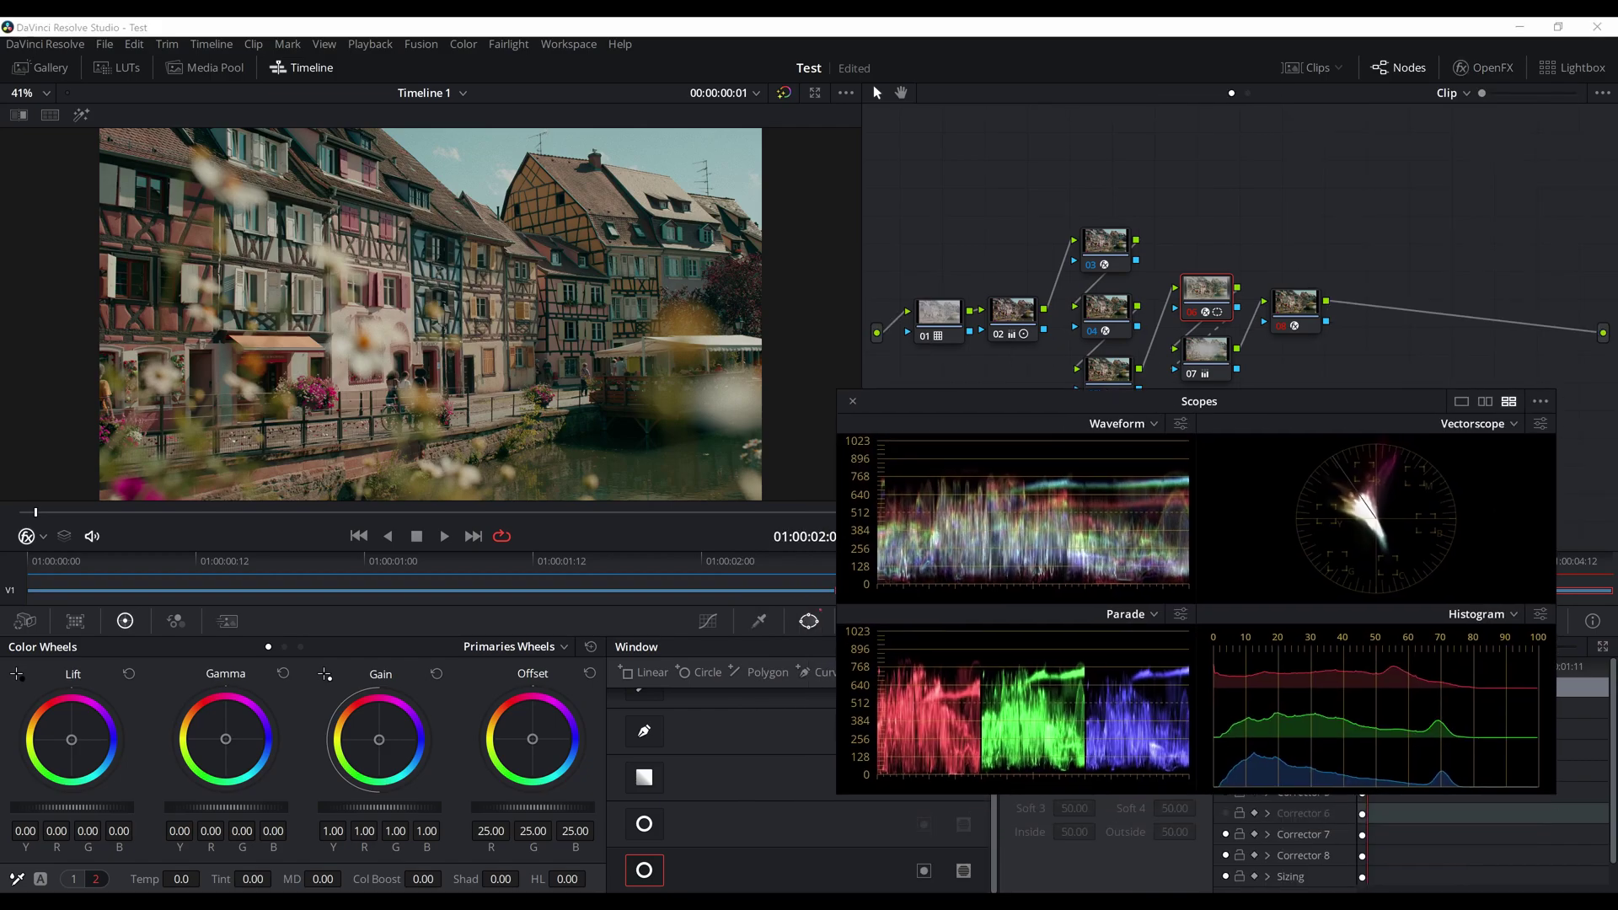
{"action": "key", "text": "space"}
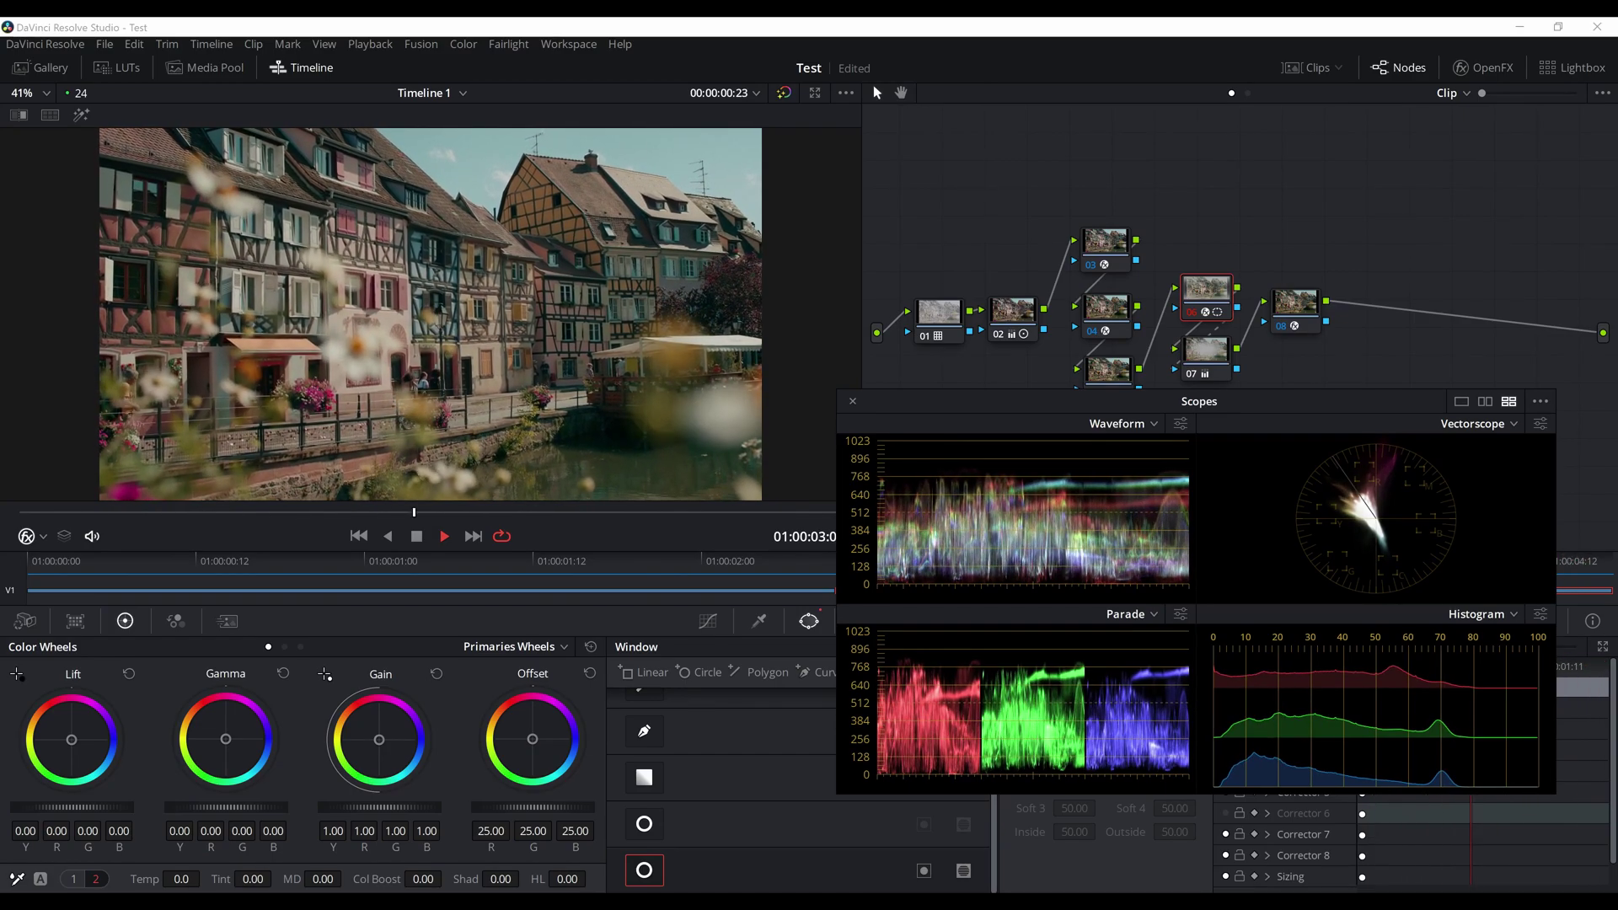
{"action": "key", "text": "space"}
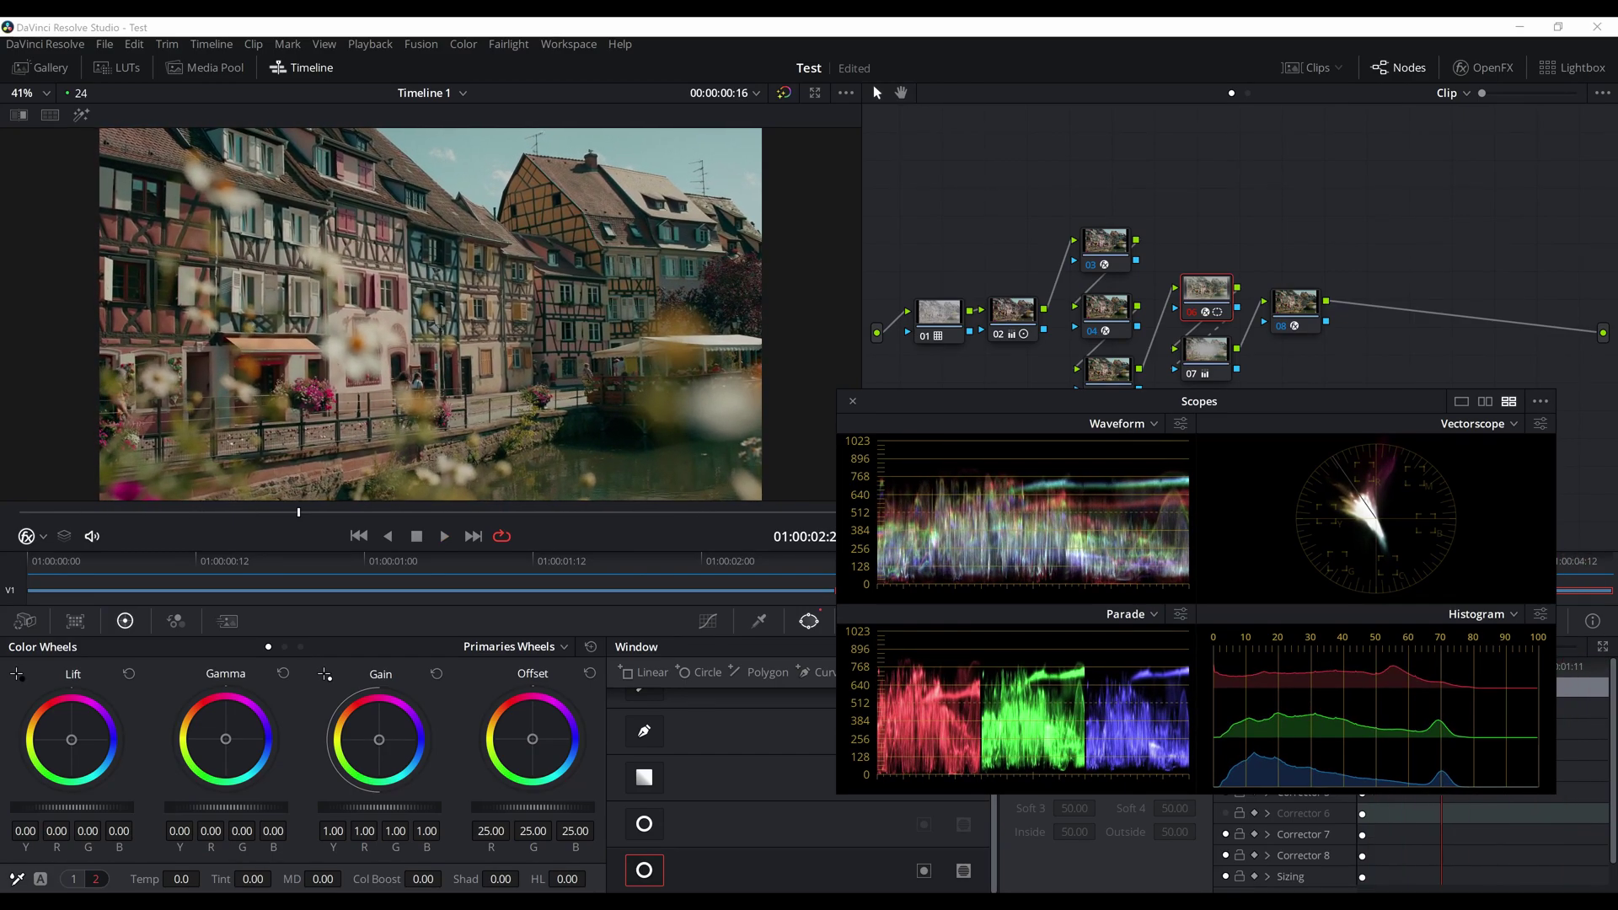
Step: Set the blur radius of node 06 to 0.52 on all channels and play the clip to check the softening
{"action": "left_click_drag", "start_coordinate": [1155, 401], "coordinate": [1278, 387]}
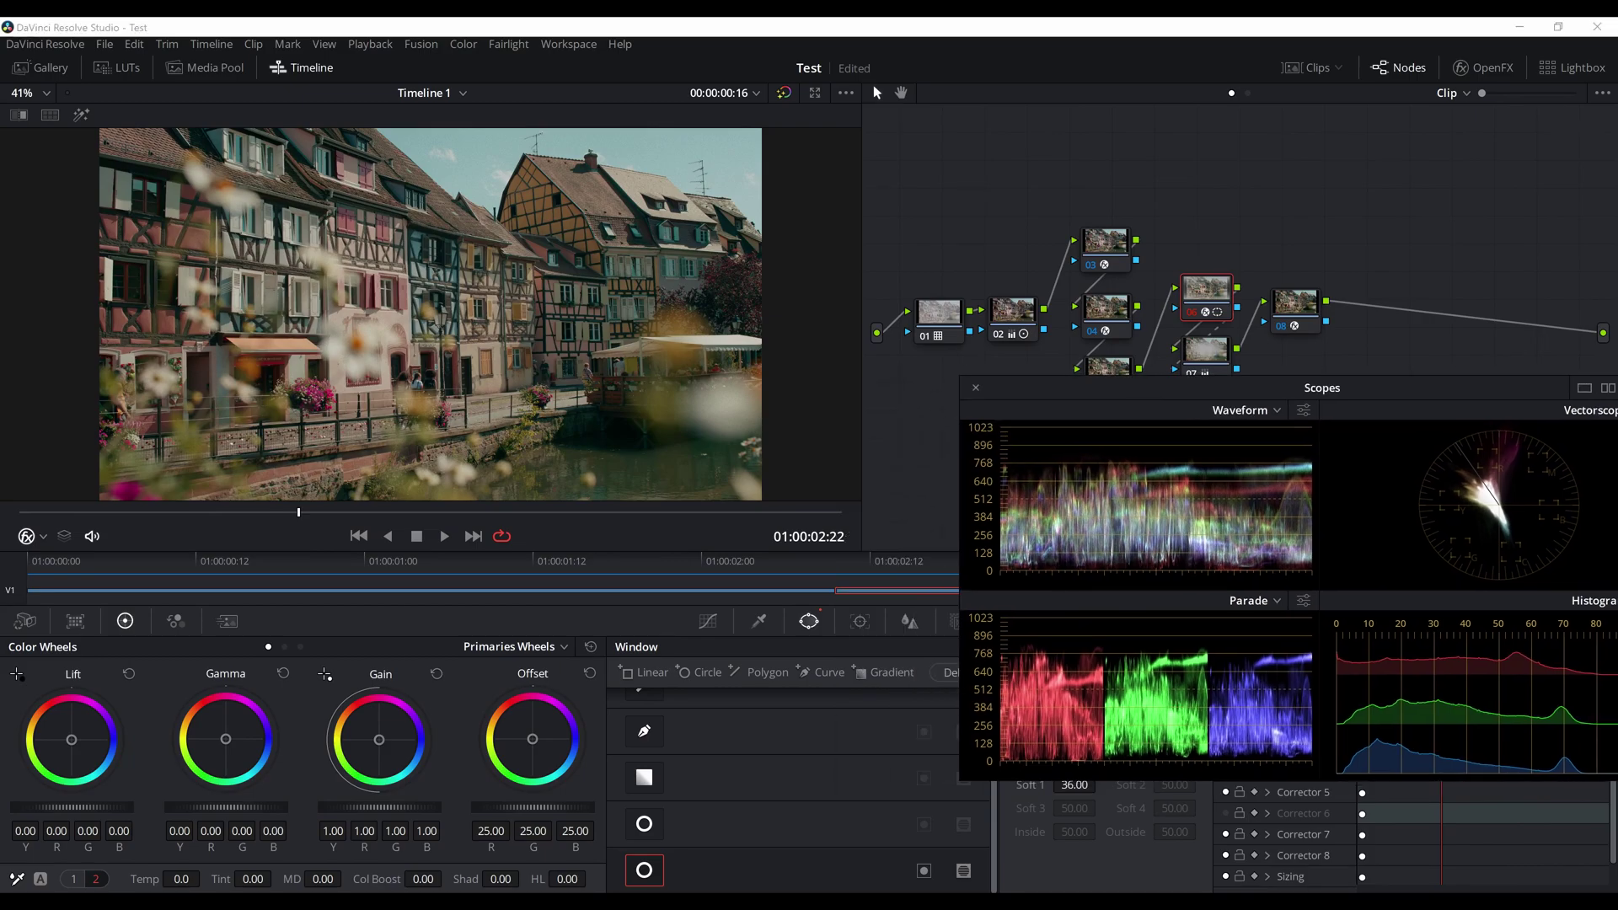
{"action": "left_click", "coordinate": [909, 621]}
{"action": "left_click_drag", "start_coordinate": [709, 751], "coordinate": [709, 748]}
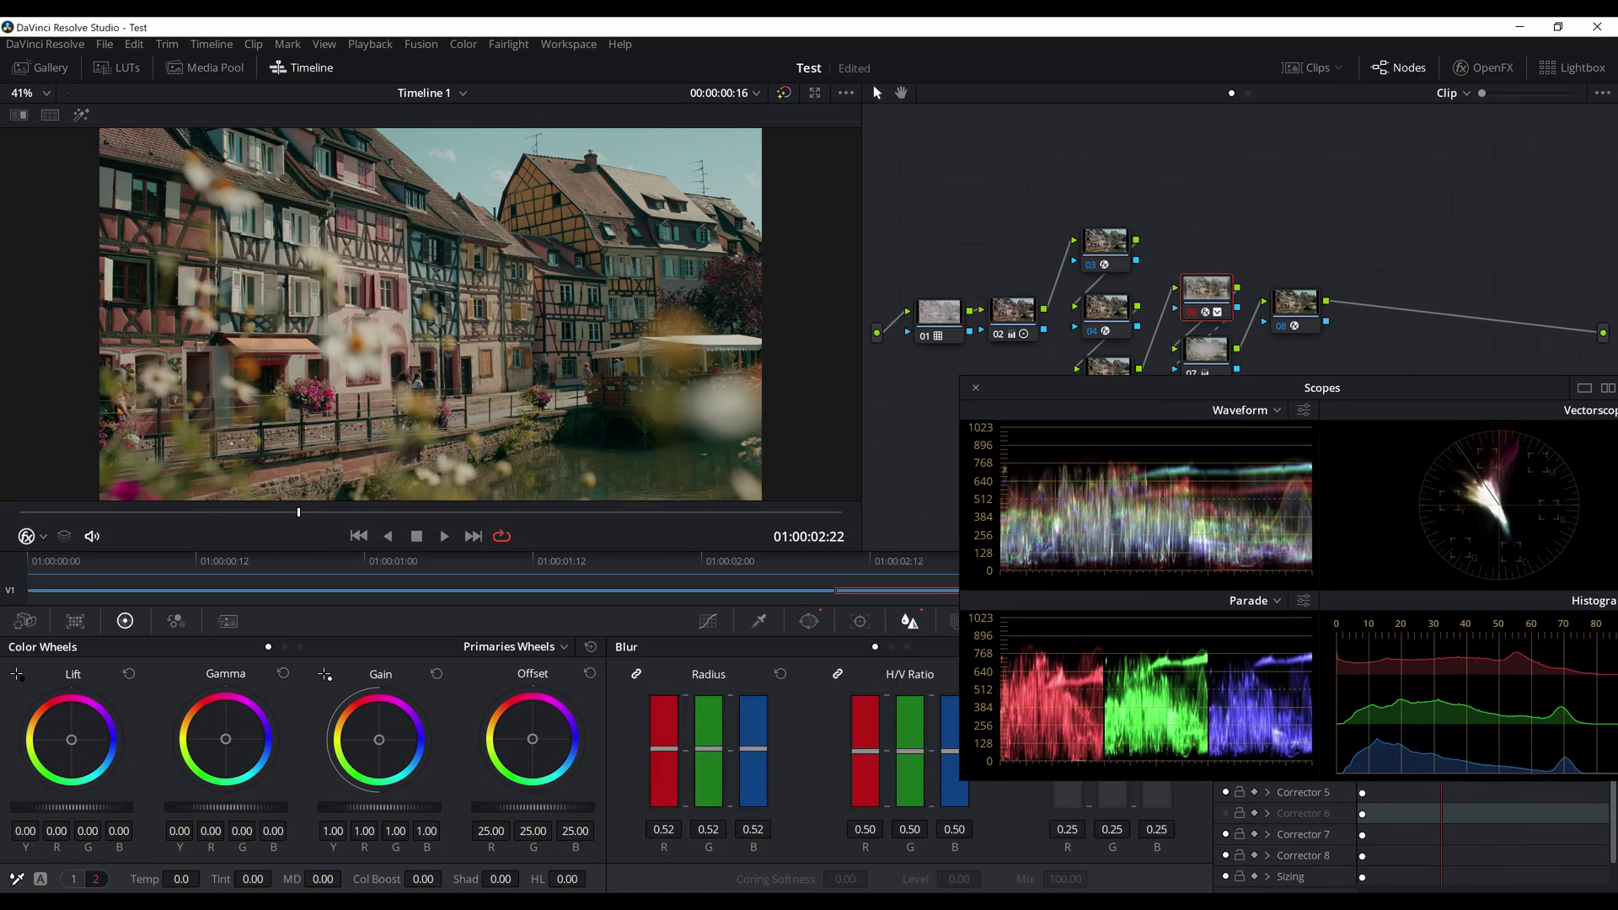
{"action": "left_click_drag", "start_coordinate": [1196, 388], "coordinate": [975, 427]}
{"action": "key", "text": "space"}
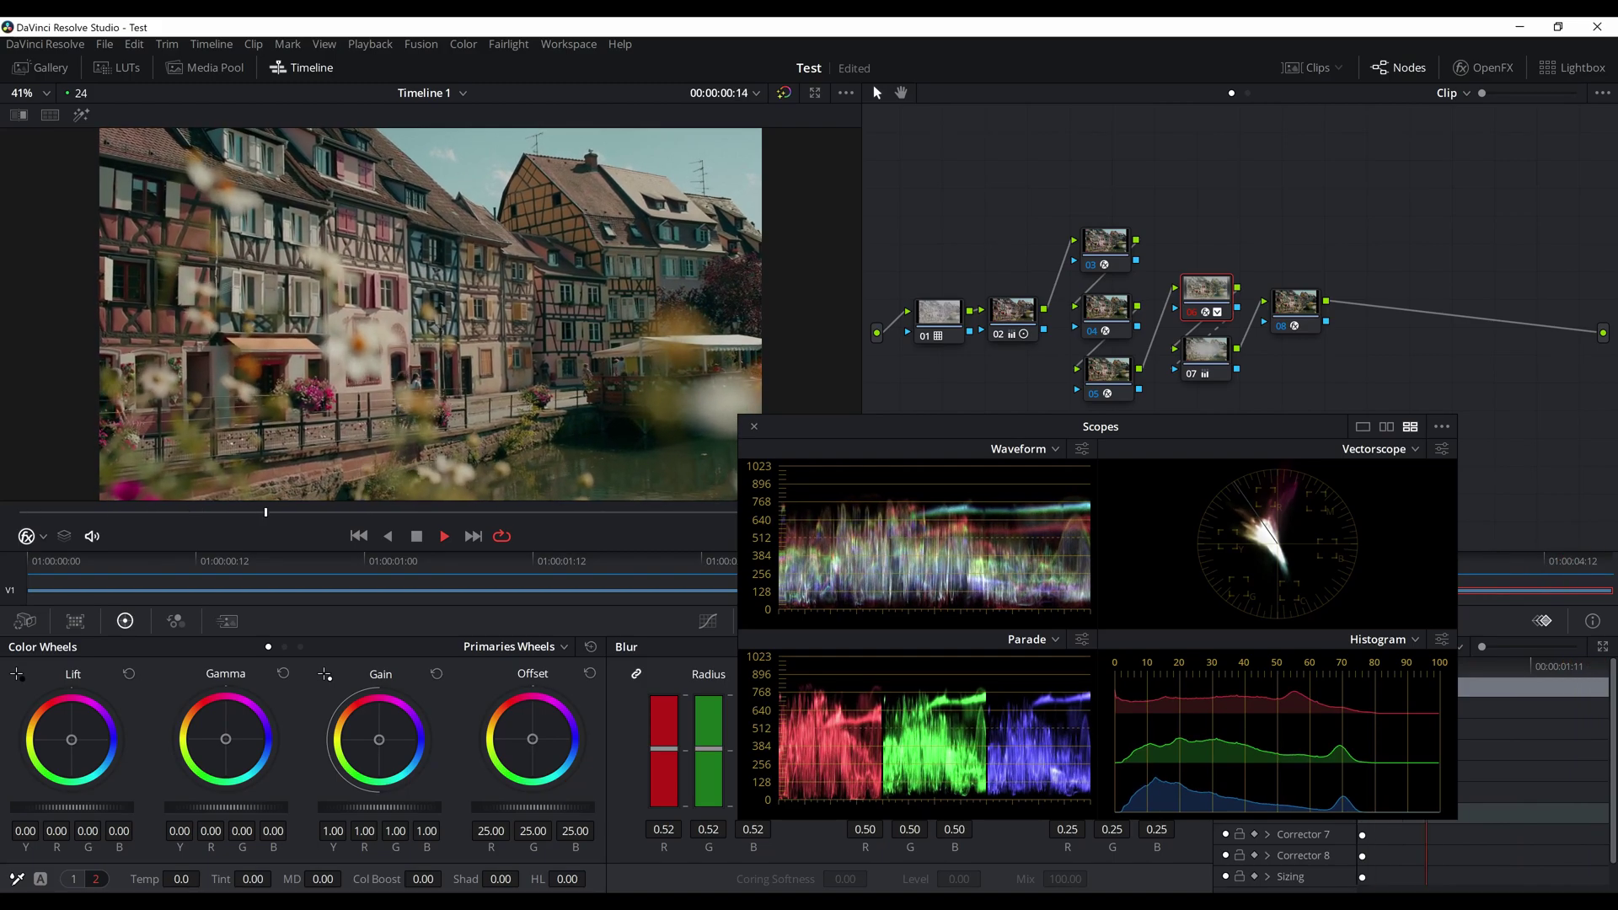
{"action": "left_click_drag", "start_coordinate": [1101, 427], "coordinate": [1161, 457]}
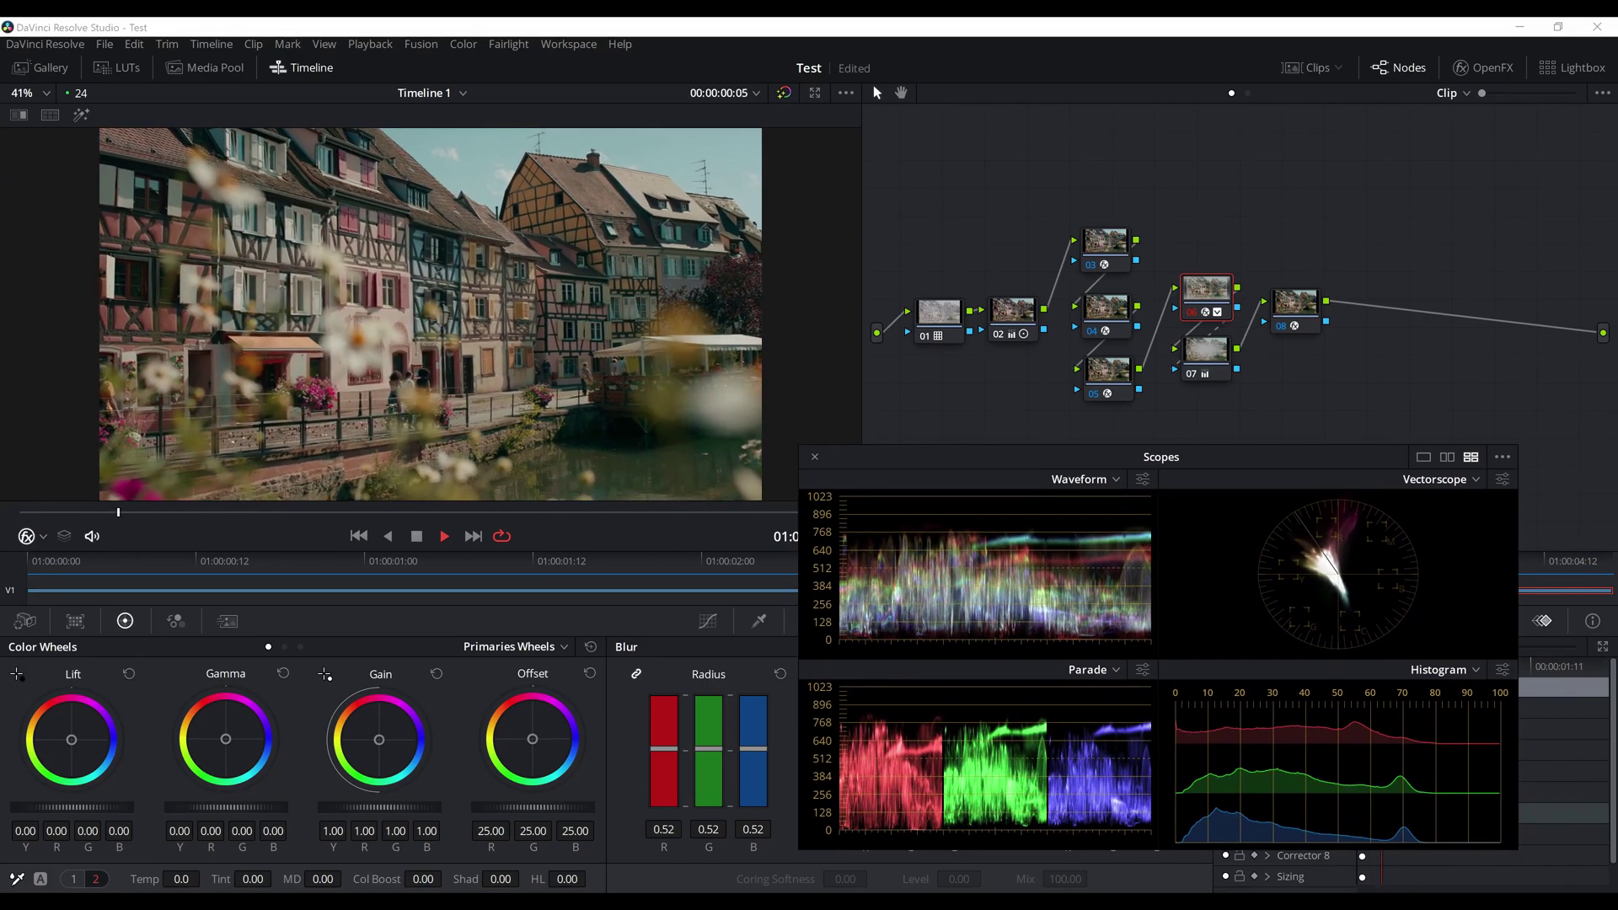